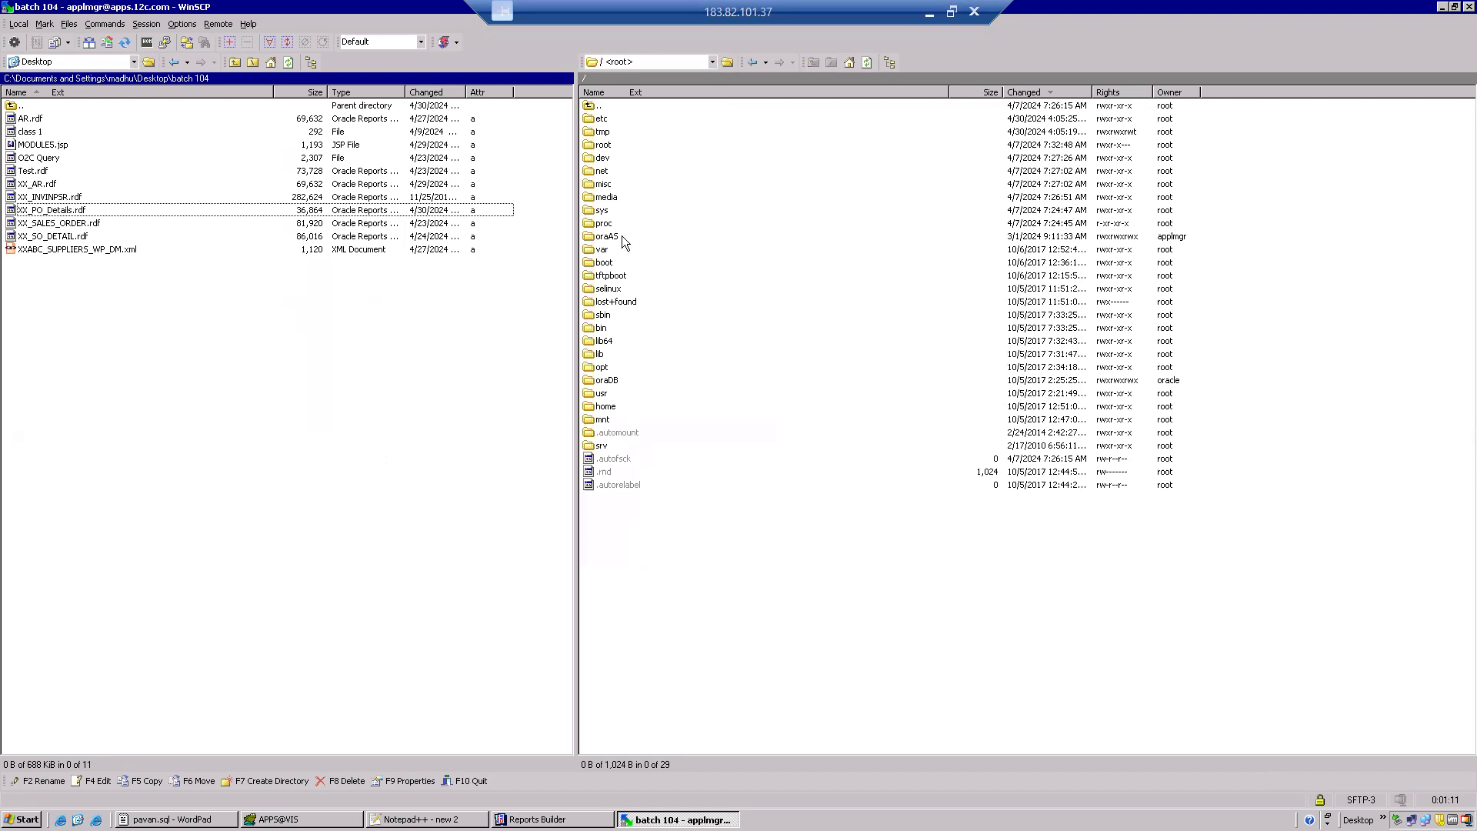
Open the remote folder /oraAS/oracle/VIS/fs1/EBSapps/appl on the server.
double_click(611, 239)
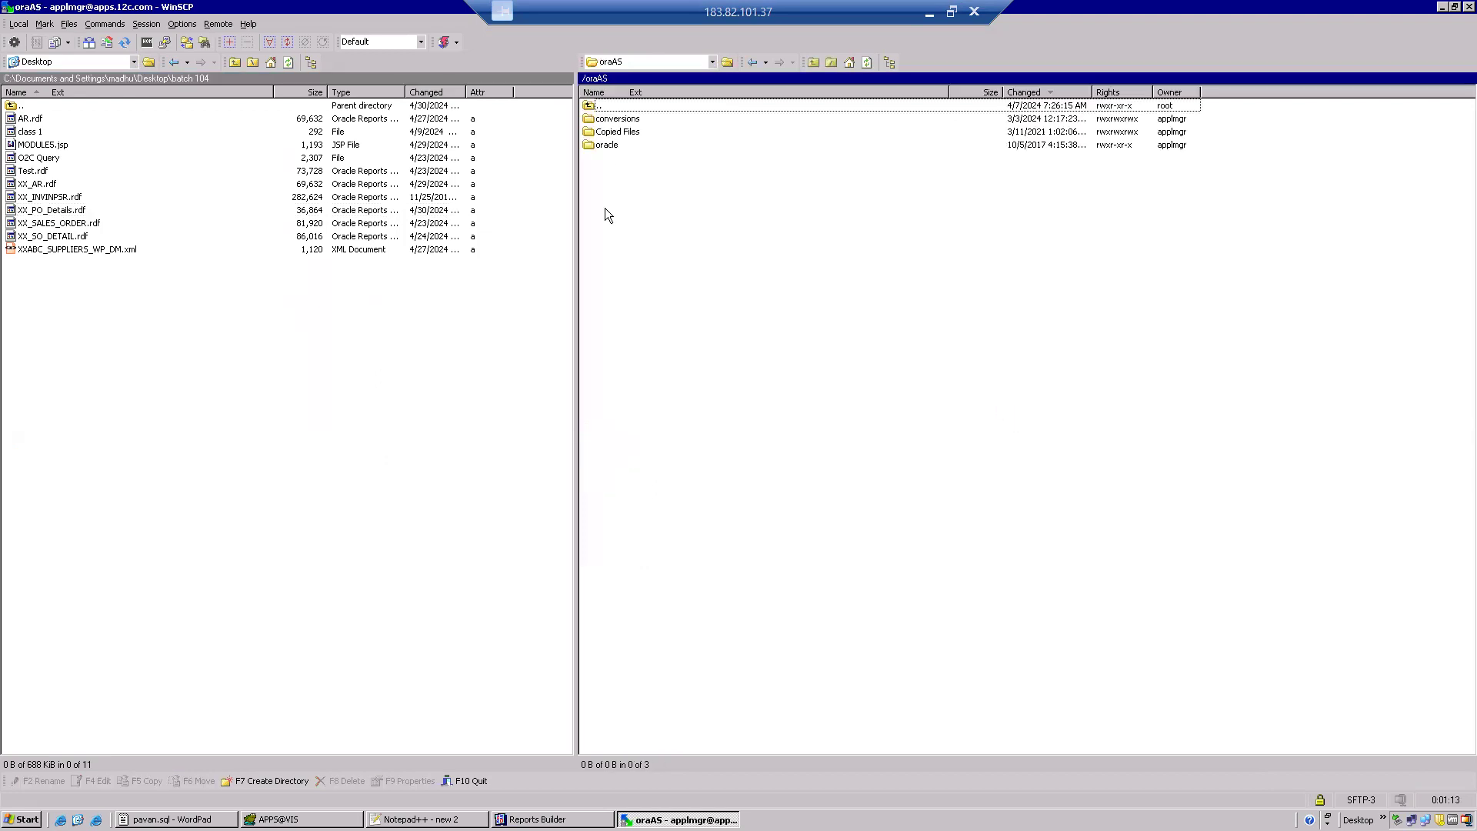
double_click(607, 146)
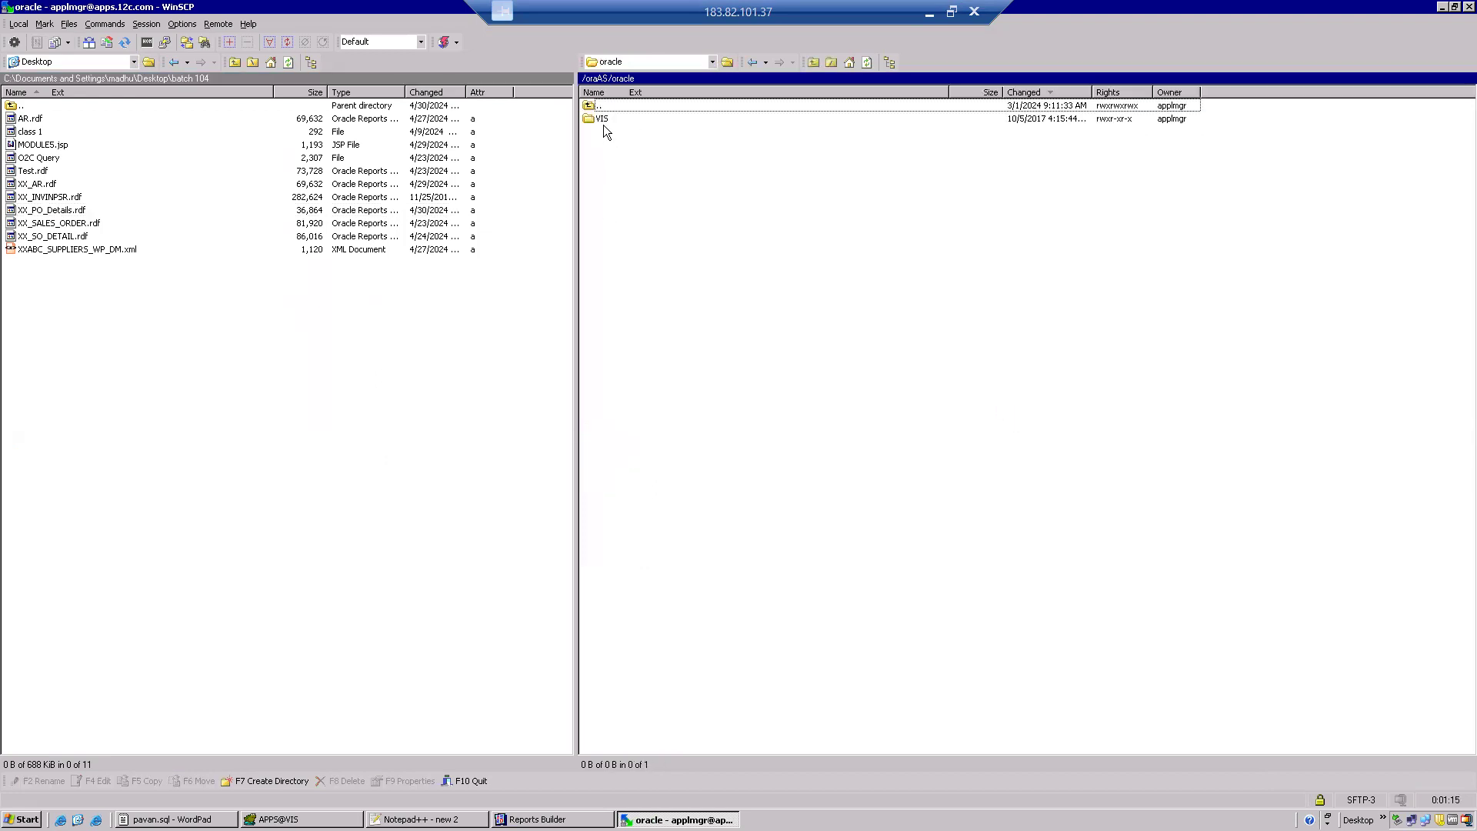
double_click(602, 121)
double_click(600, 145)
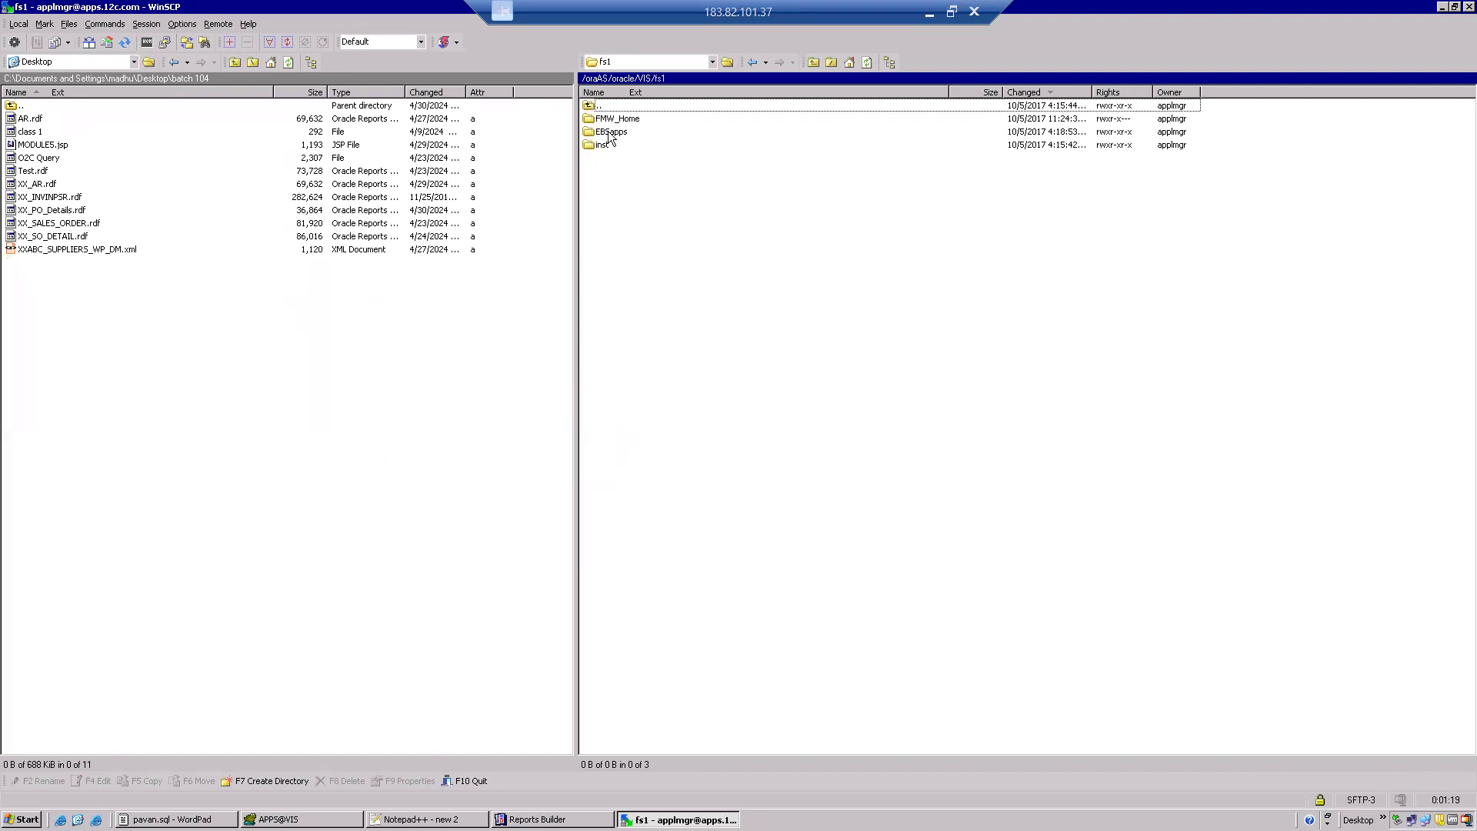
double_click(609, 132)
click(607, 121)
double_click(607, 121)
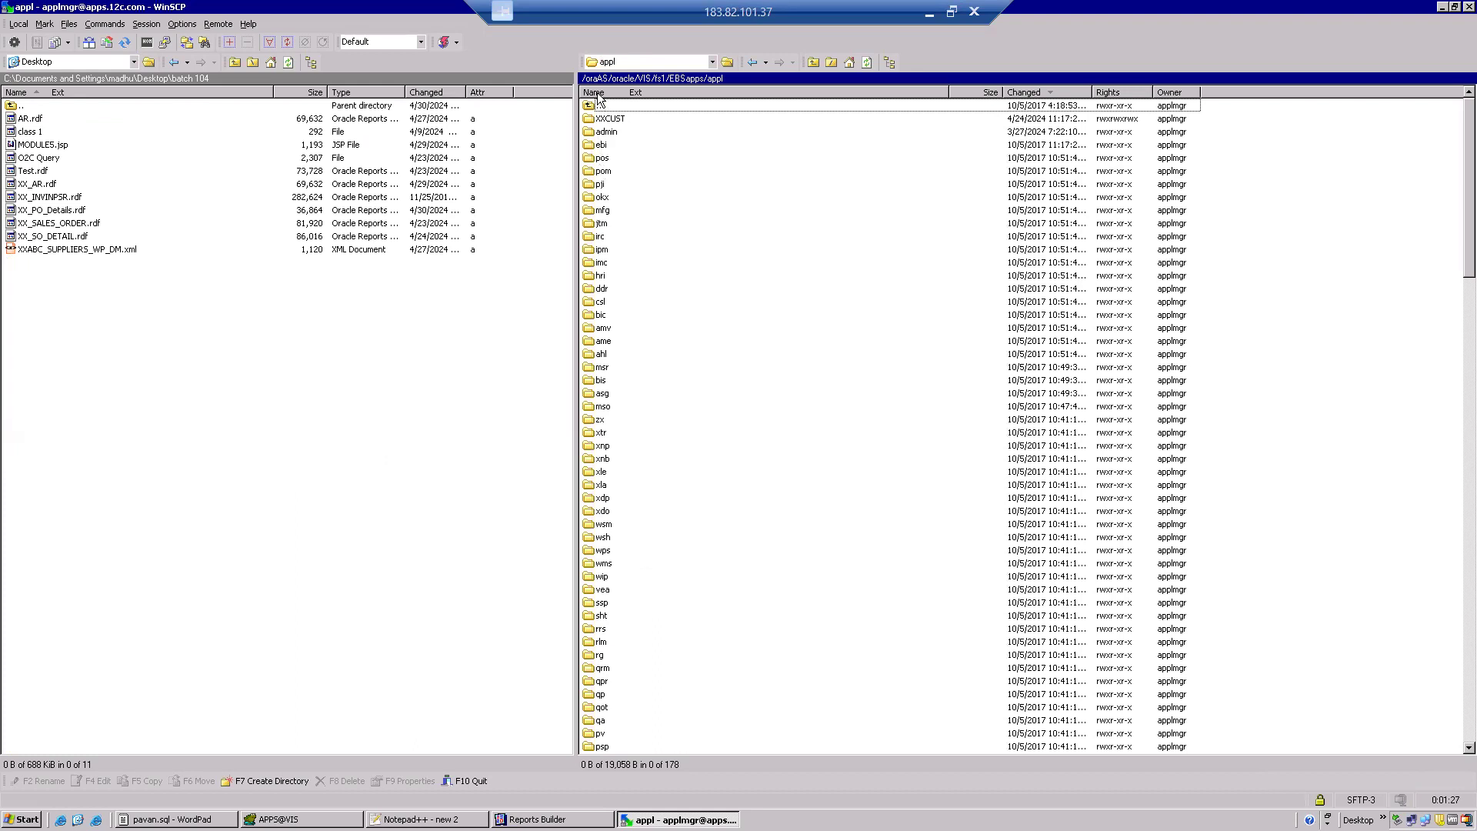
Sort the remote appl folder by name, locate the po module folder and open it.
click(597, 93)
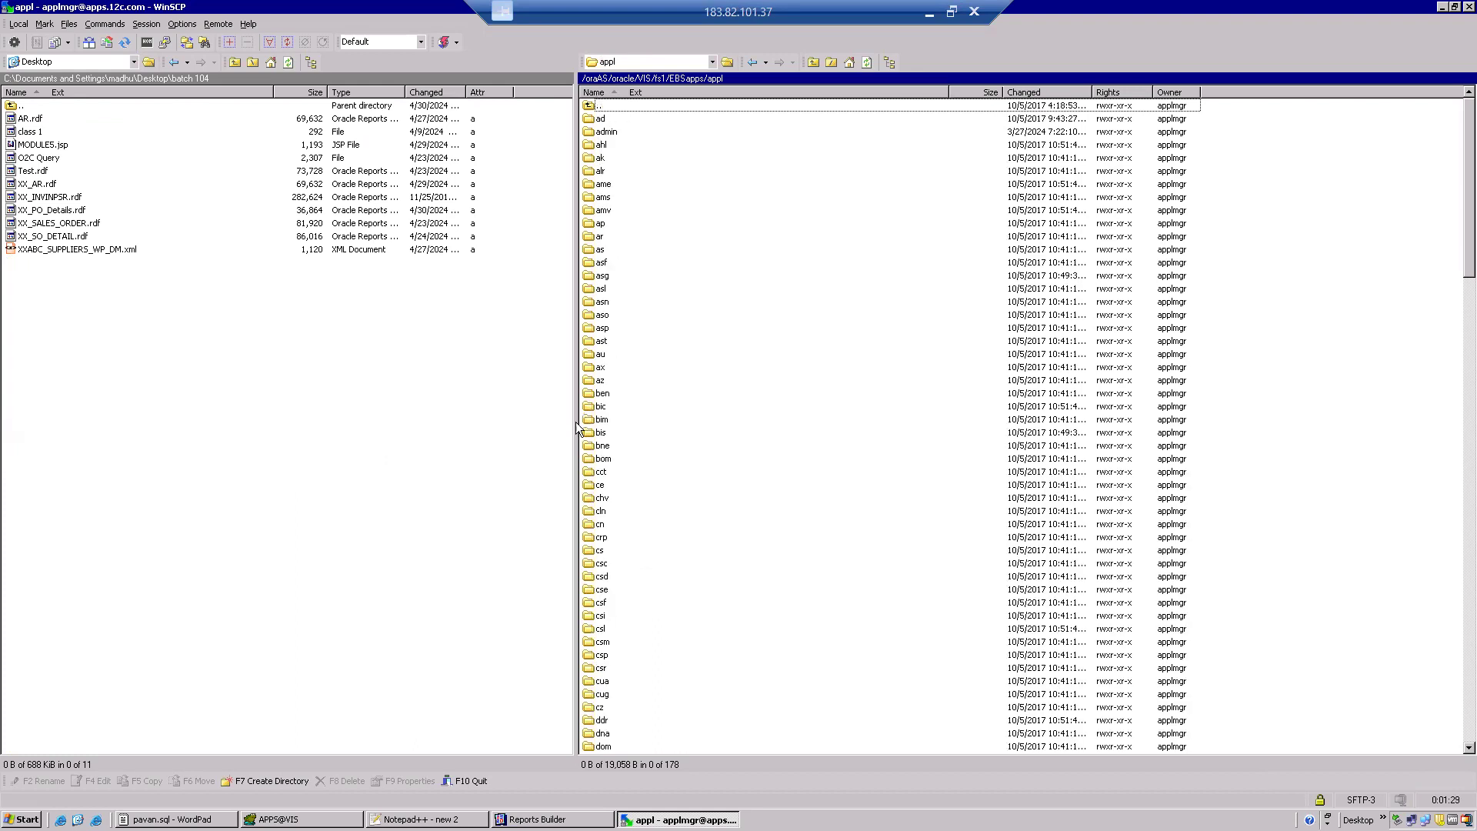
click(593, 485)
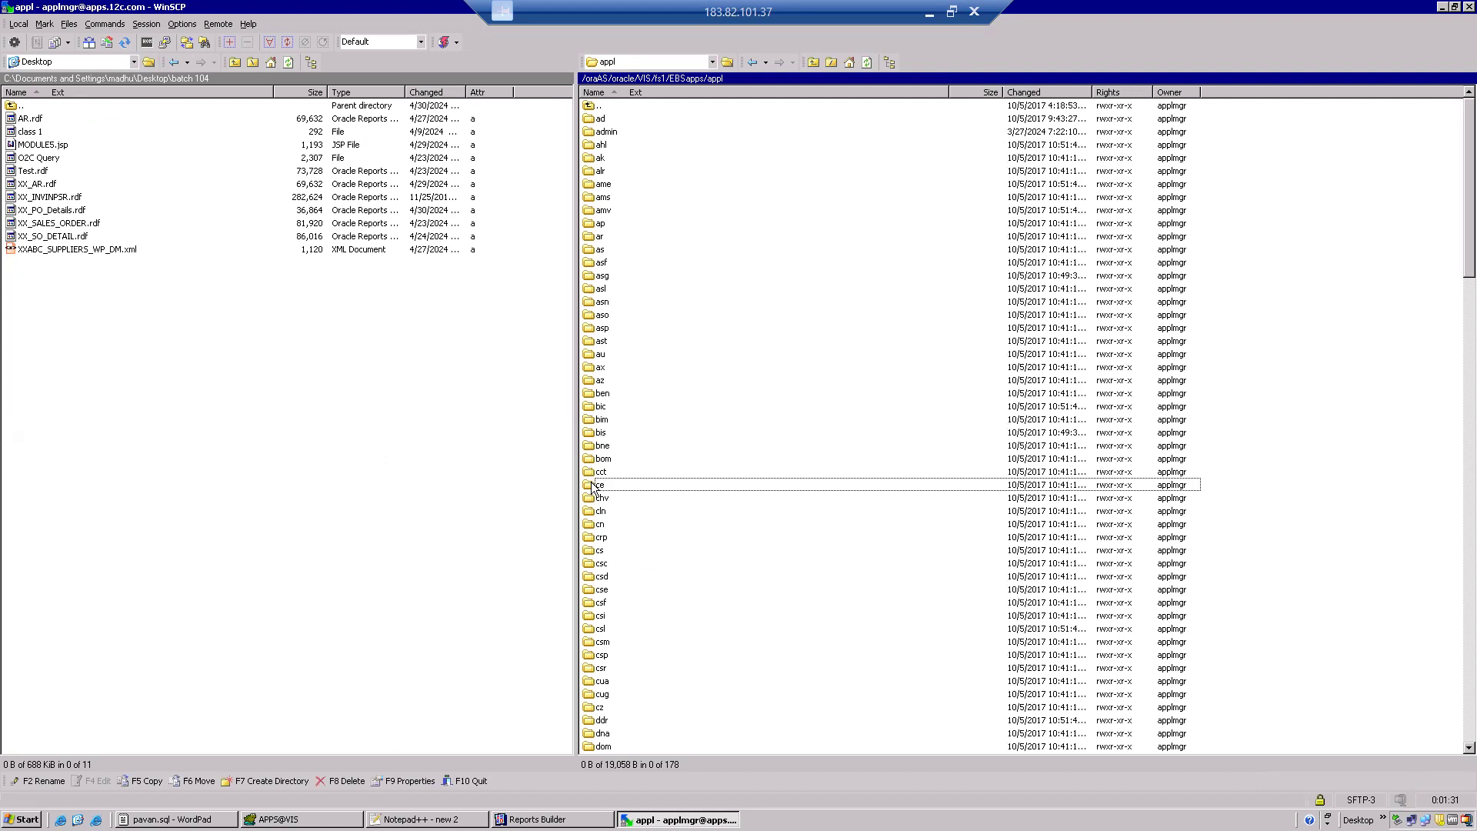
key(p)
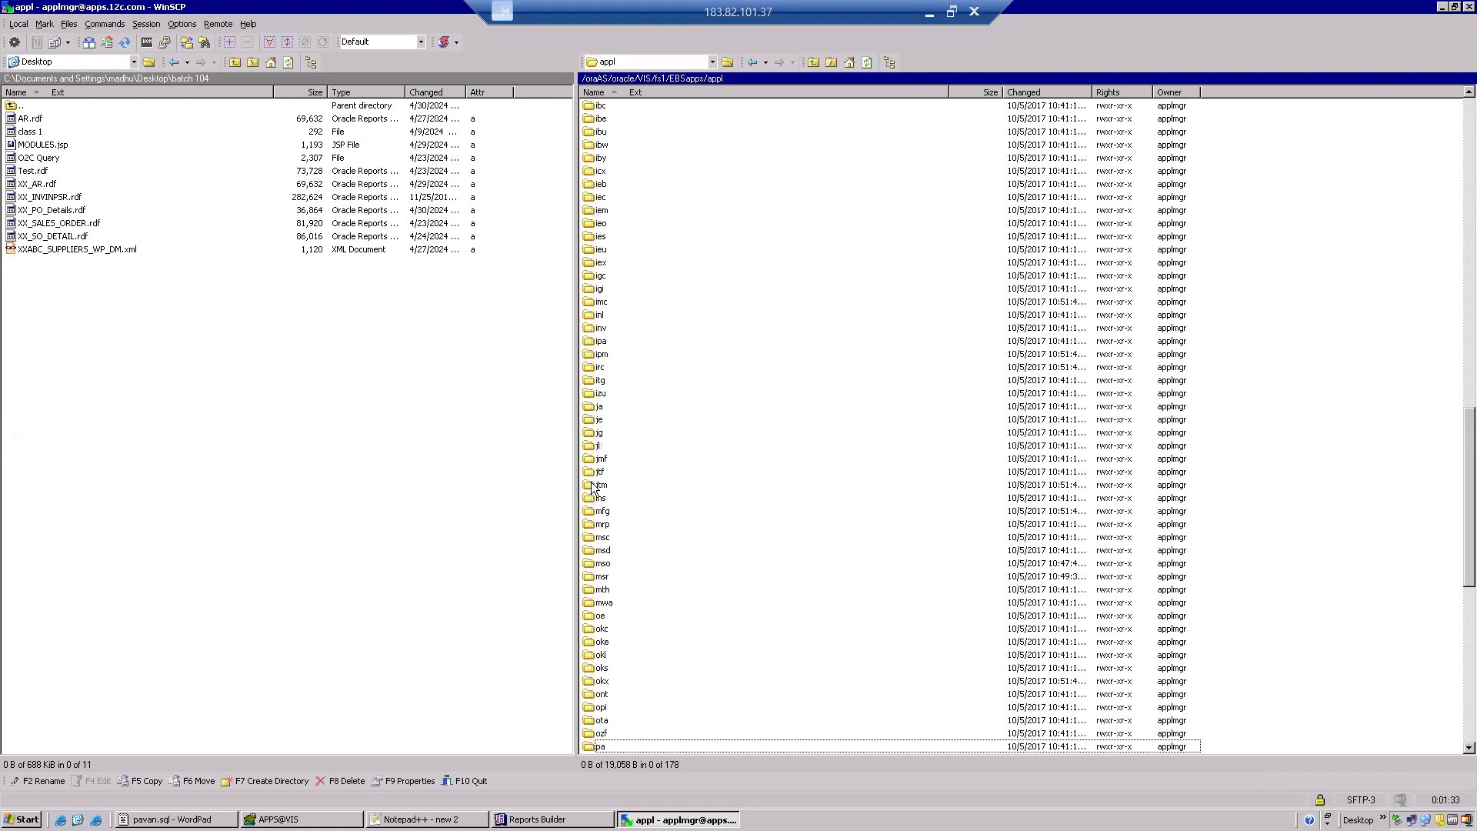
key(o)
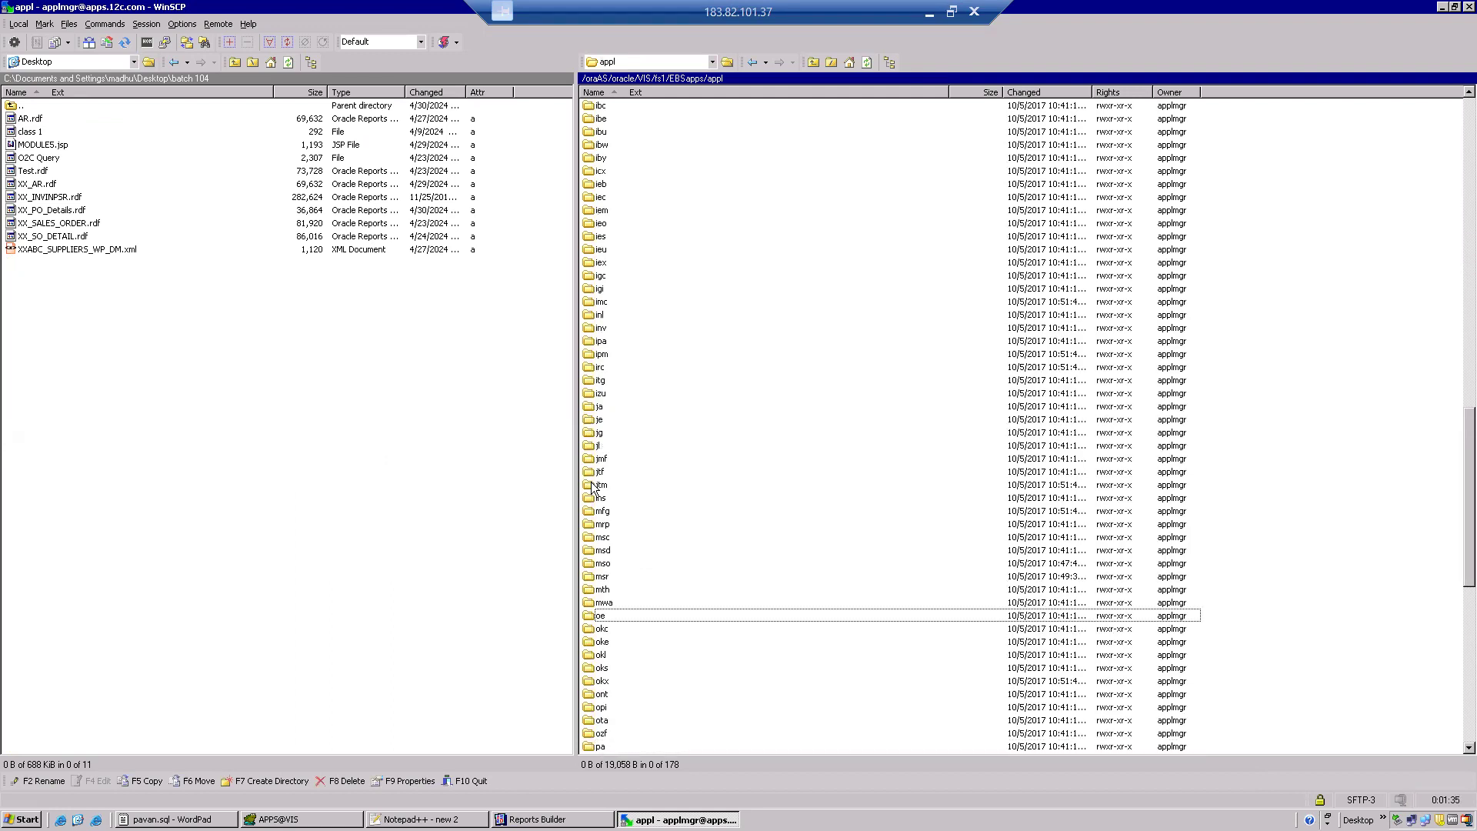
key(p)
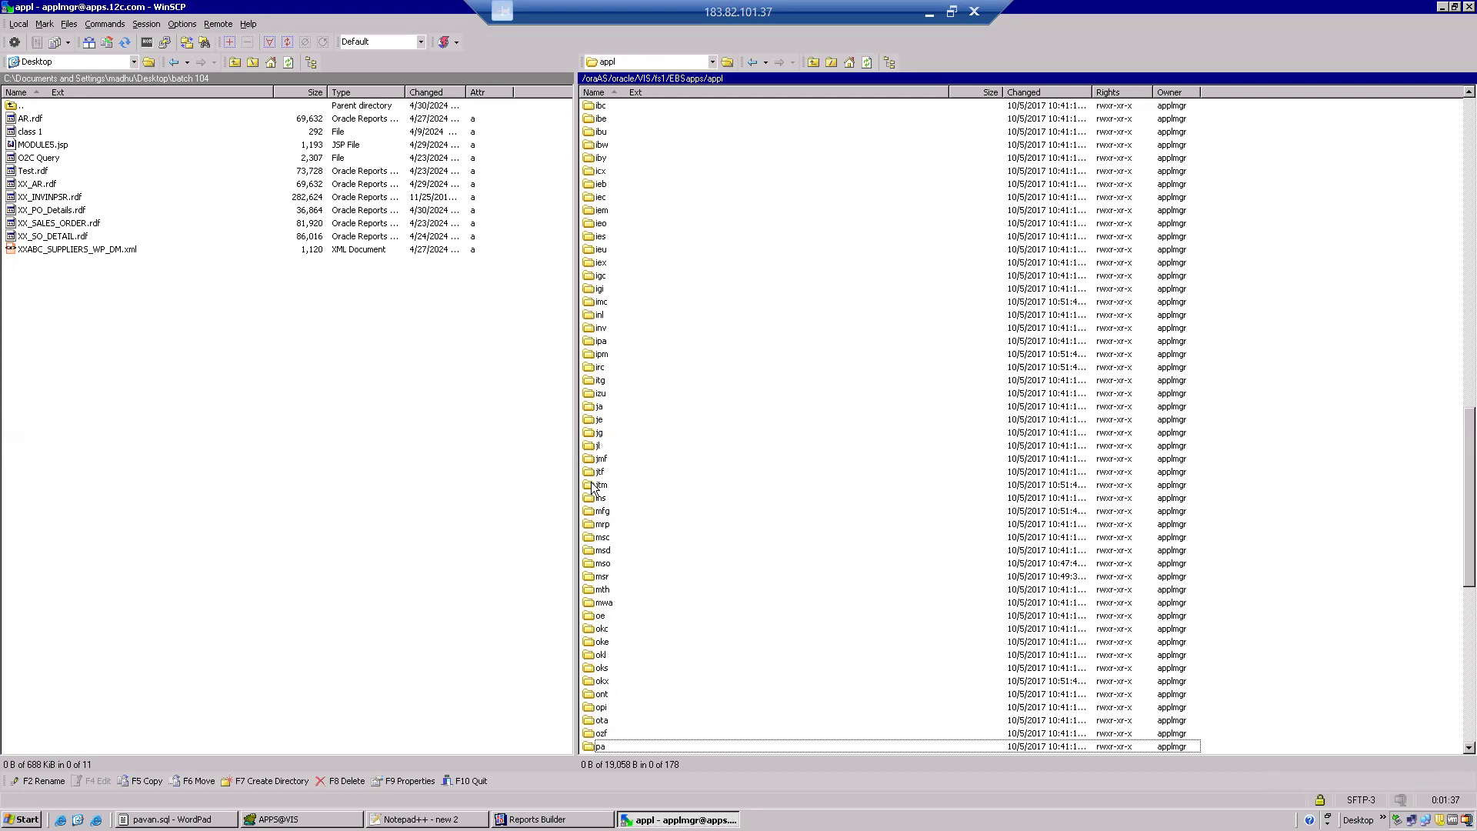
click(1467, 748)
click(1468, 748)
click(1468, 748)
click(1467, 748)
click(1468, 748)
click(1467, 748)
click(1467, 748)
click(1468, 748)
click(1467, 748)
click(1468, 748)
click(644, 712)
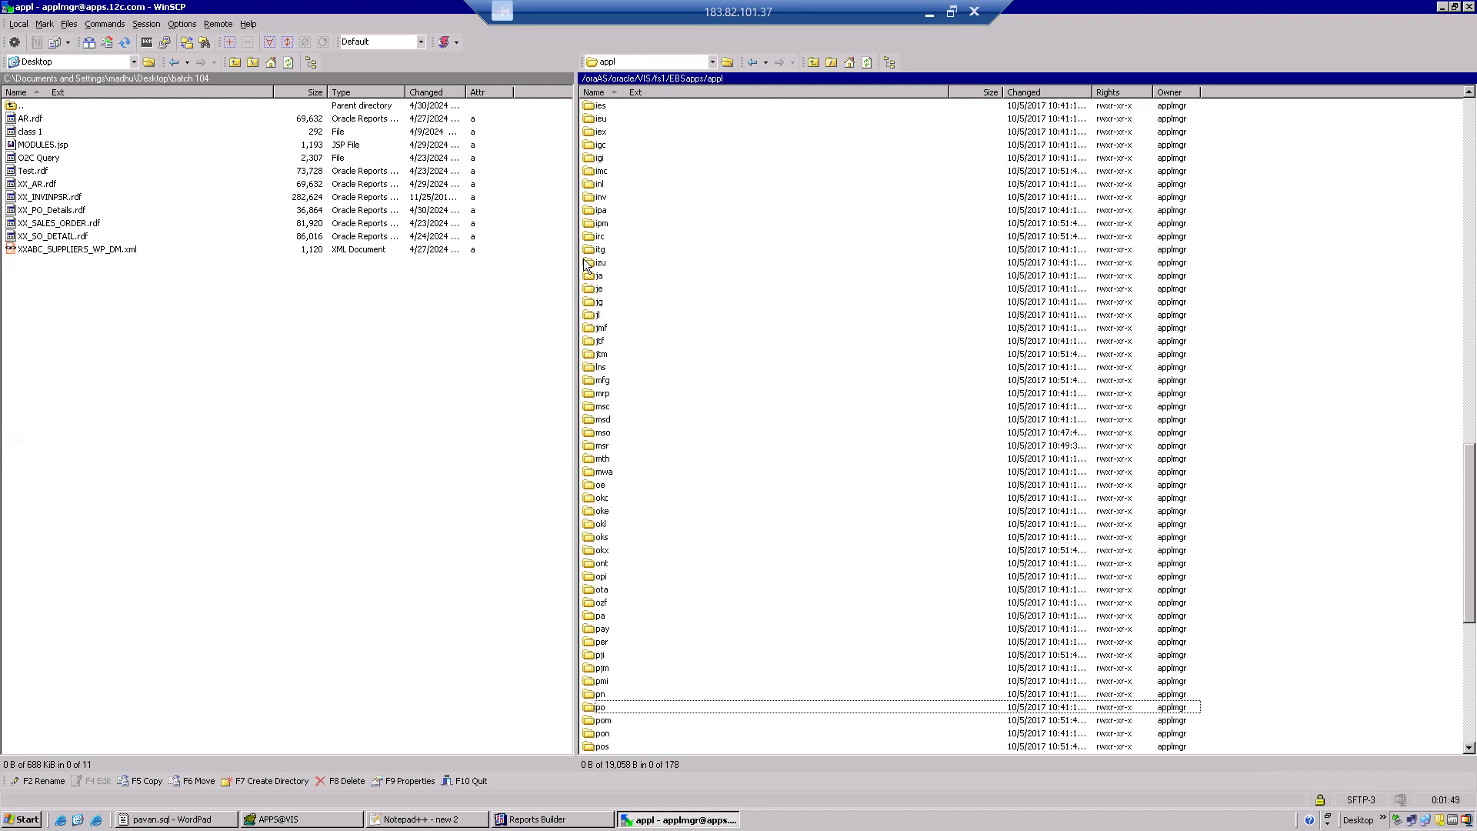
double_click(600, 708)
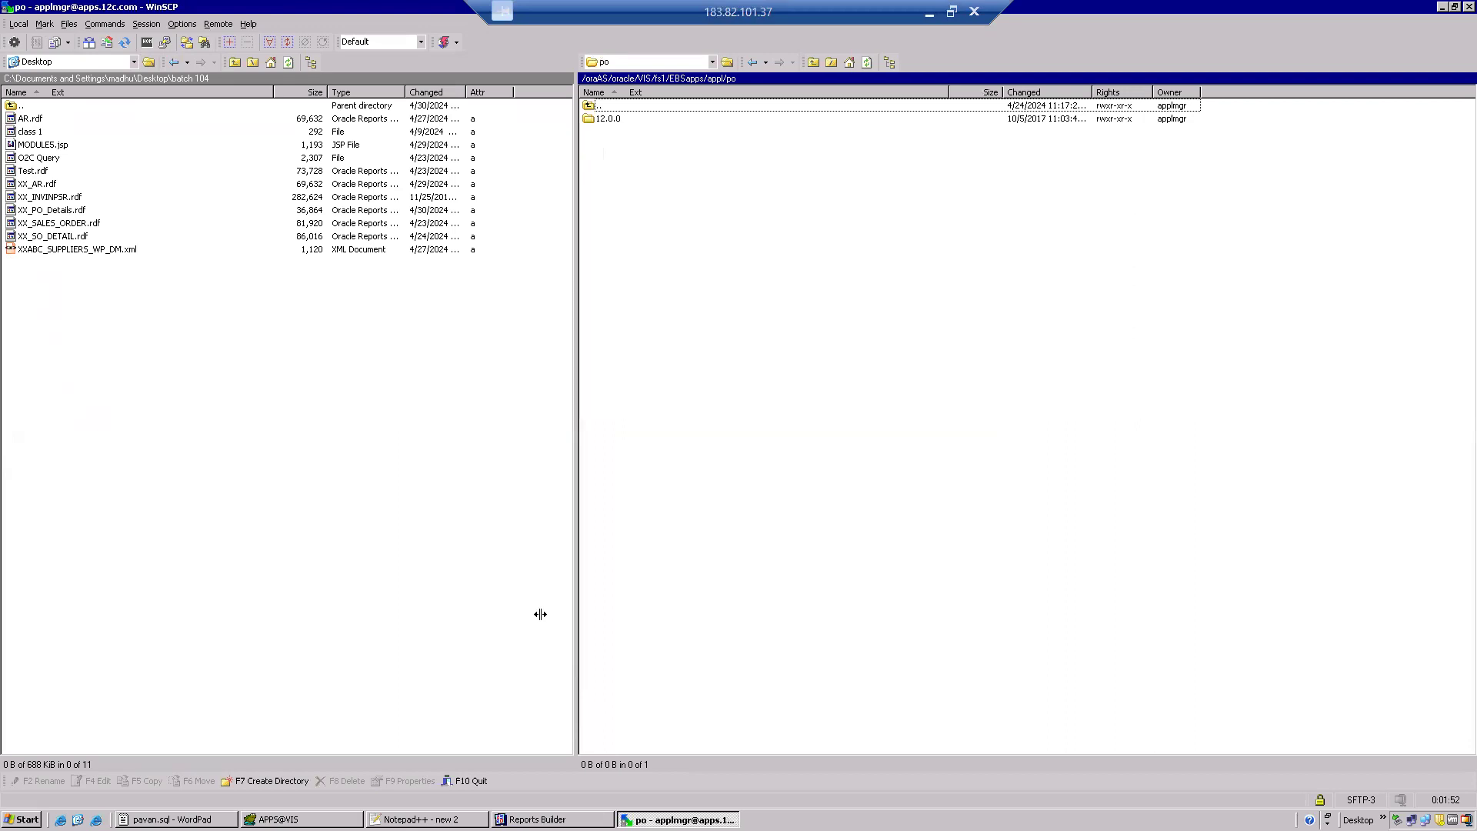
Open the 12.0.0/reports/US subfolder inside the po module folder.
double_click(602, 120)
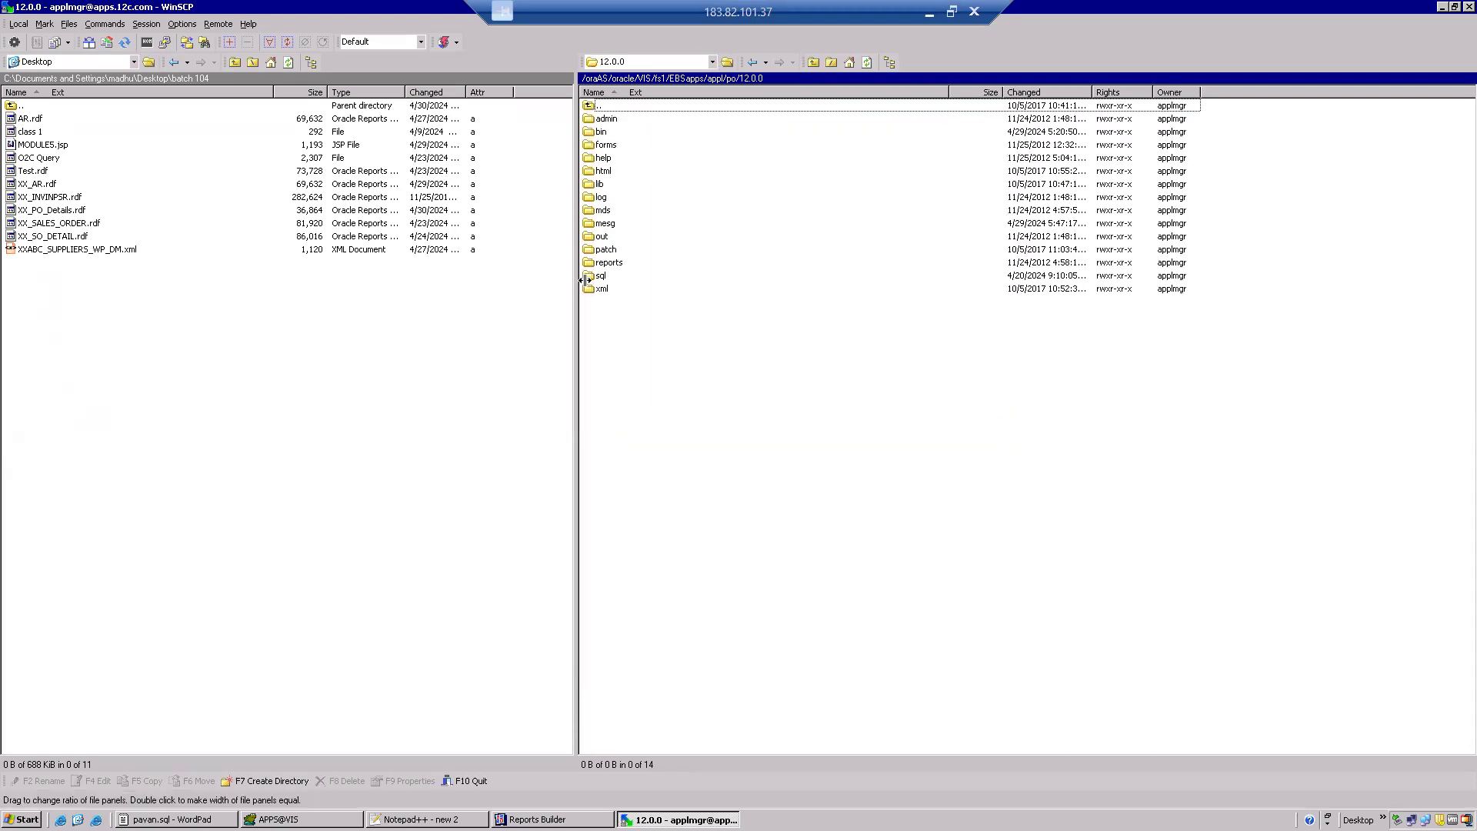
double_click(608, 263)
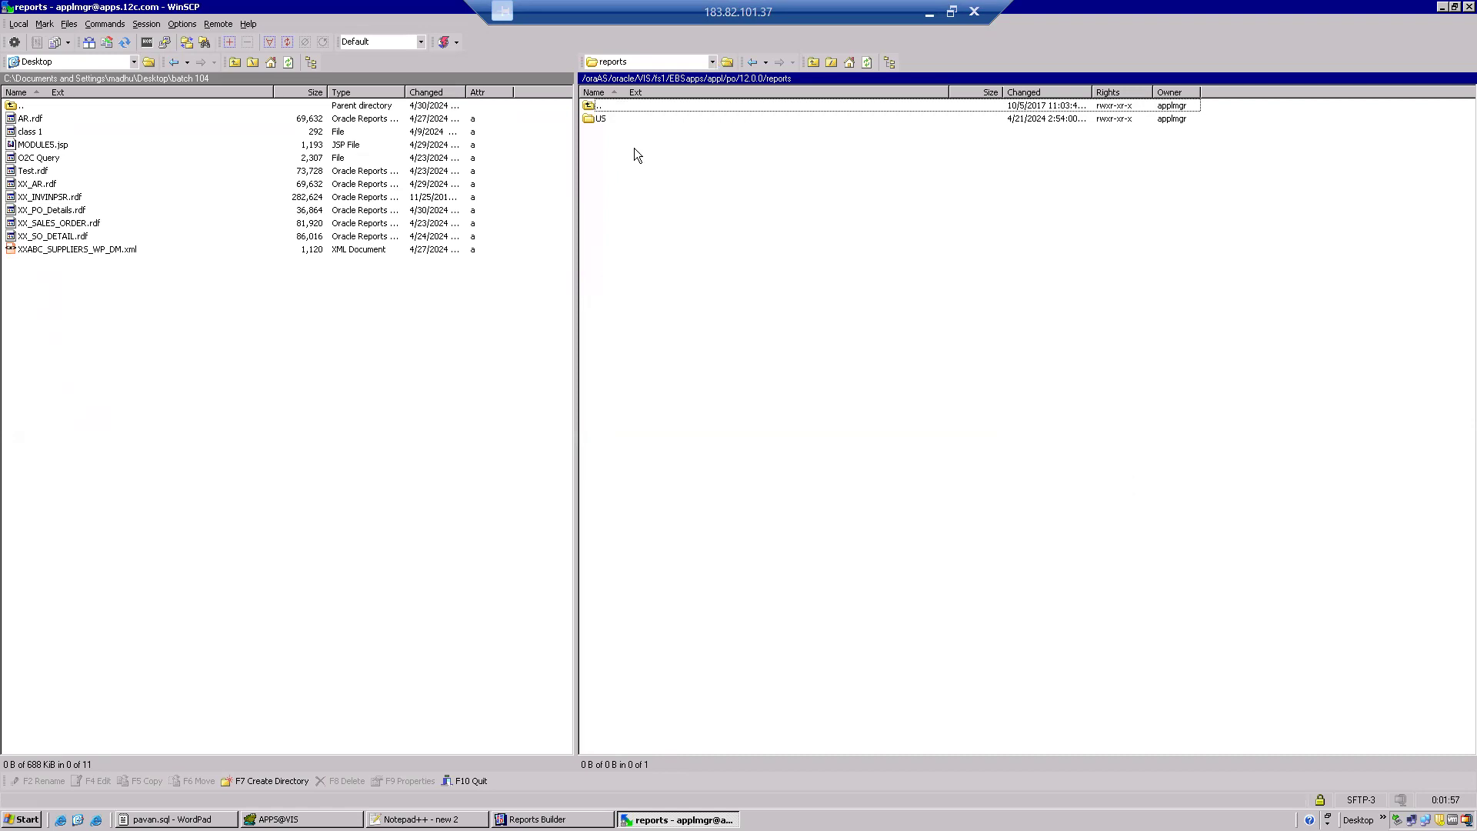
double_click(589, 115)
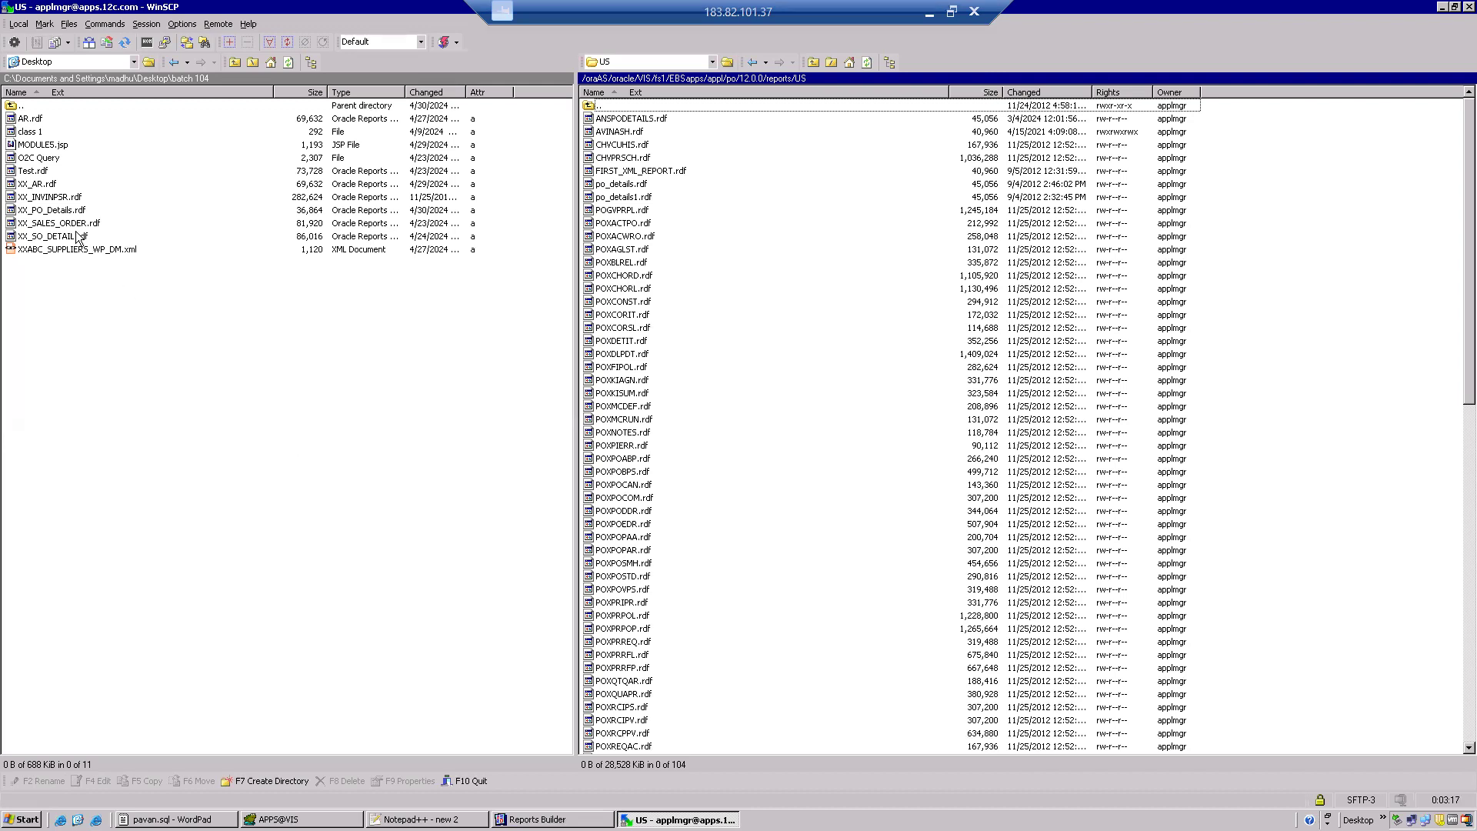
Upload XX_PO_Details.rdf from the local batch 104 folder to the remote reports/US folder with the default transfer settings.
click(65, 210)
drag(66, 209, 796, 283)
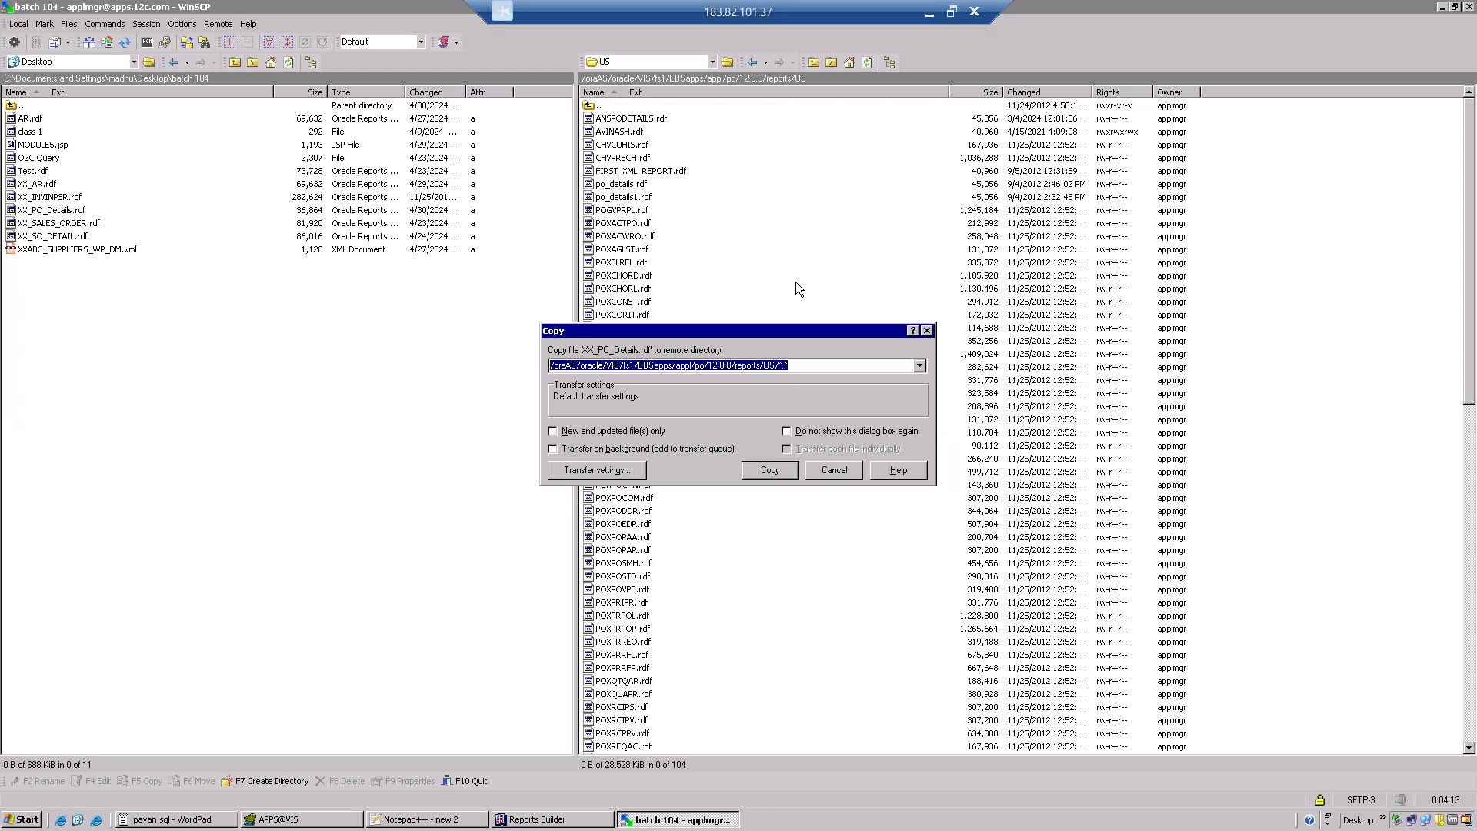
click(774, 471)
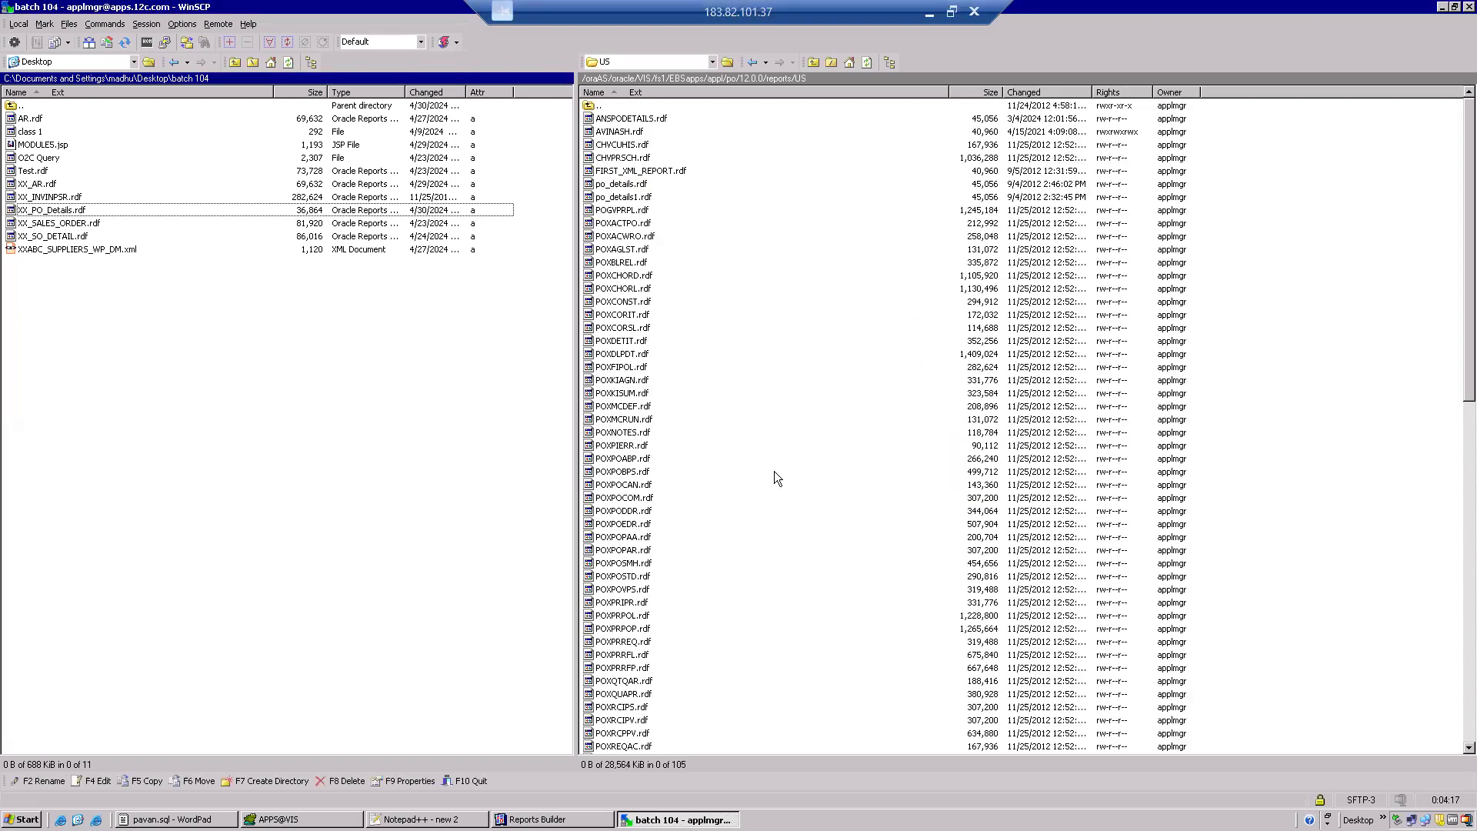
Sort the remote US folder by change date, newest first, and widen the date column to check the uploaded report.
click(1048, 93)
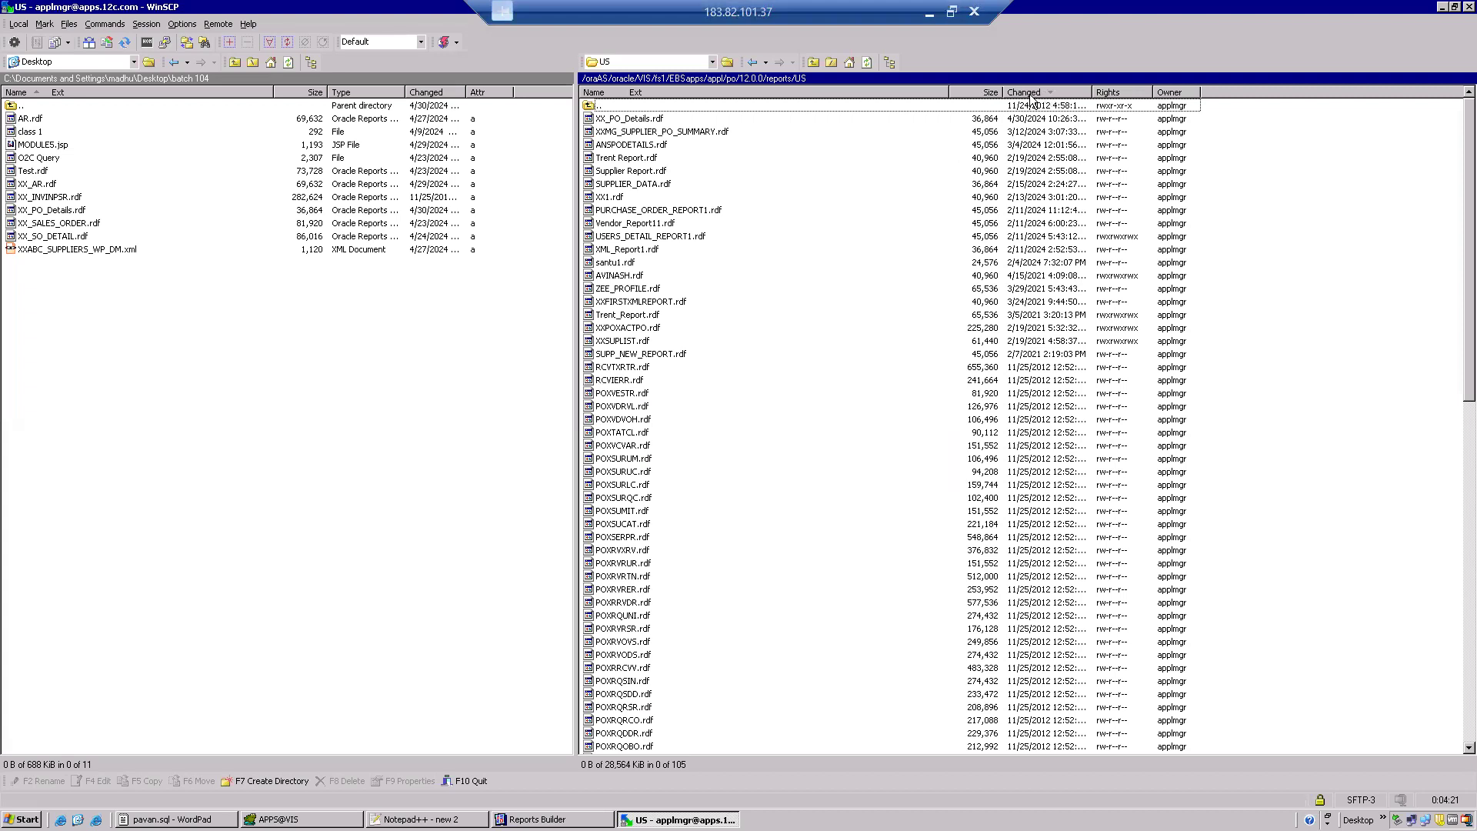
drag(1088, 90, 1129, 89)
click(1054, 123)
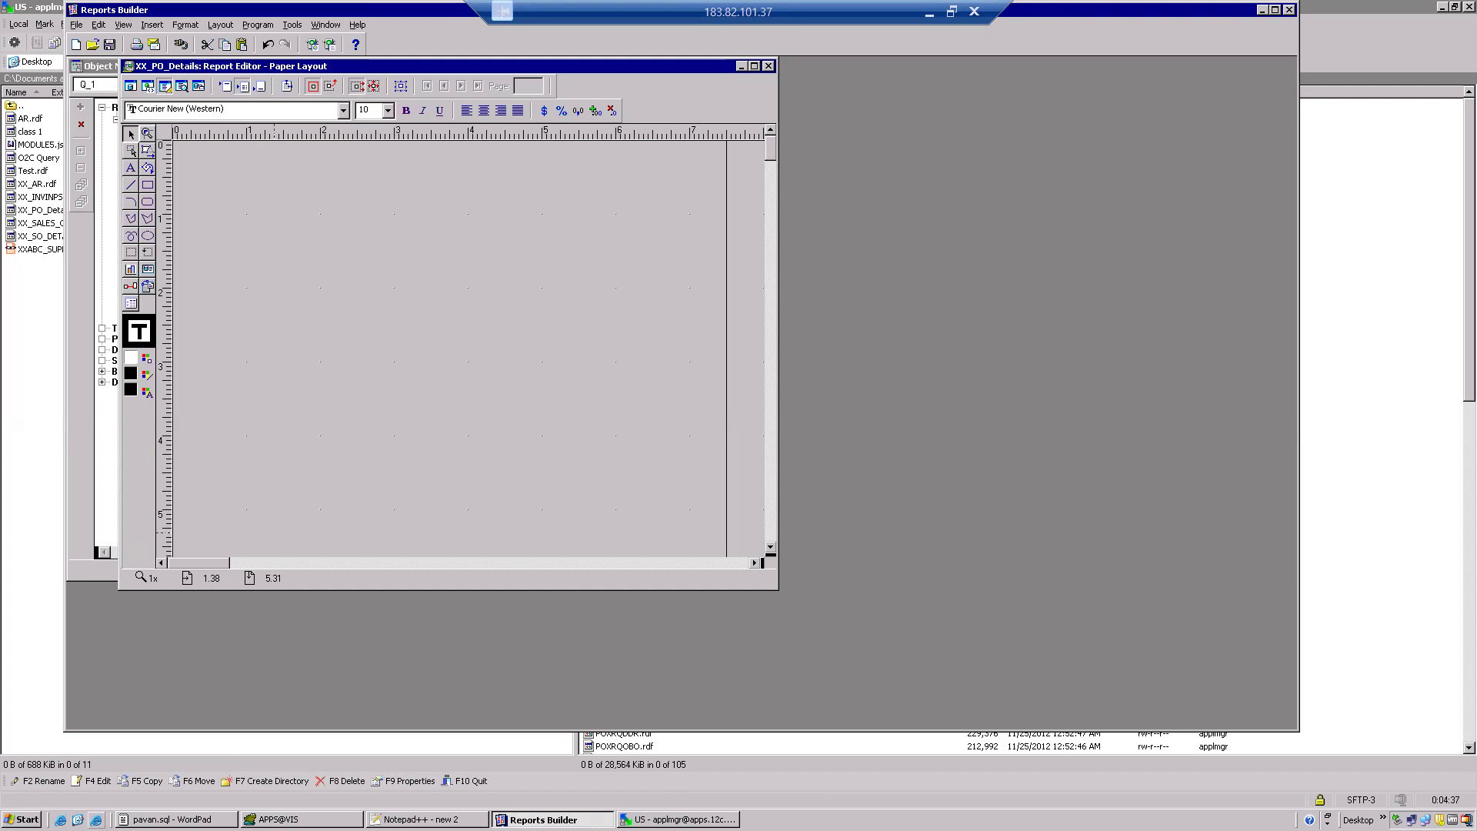
click(96, 820)
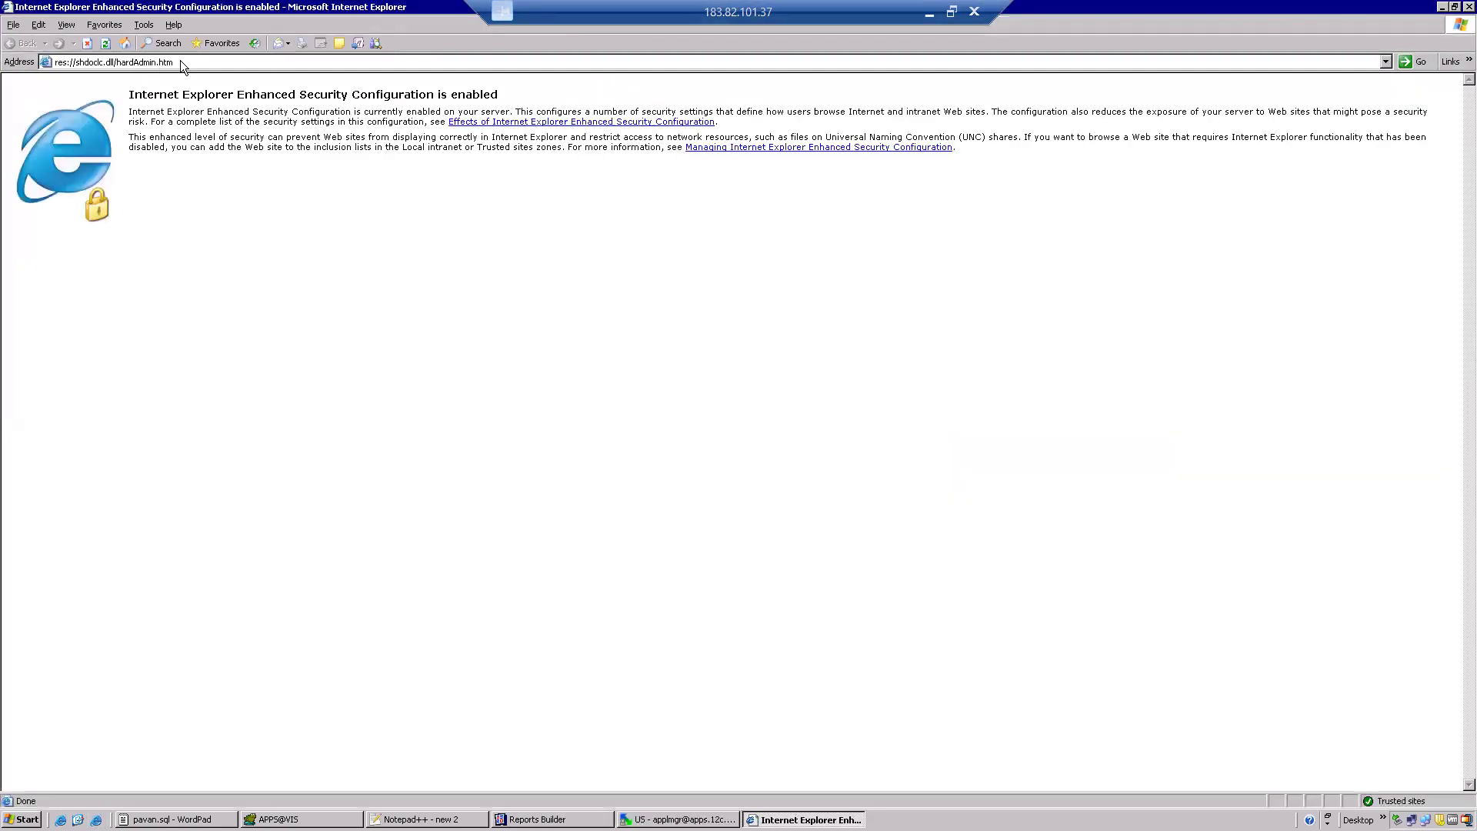
click(185, 61)
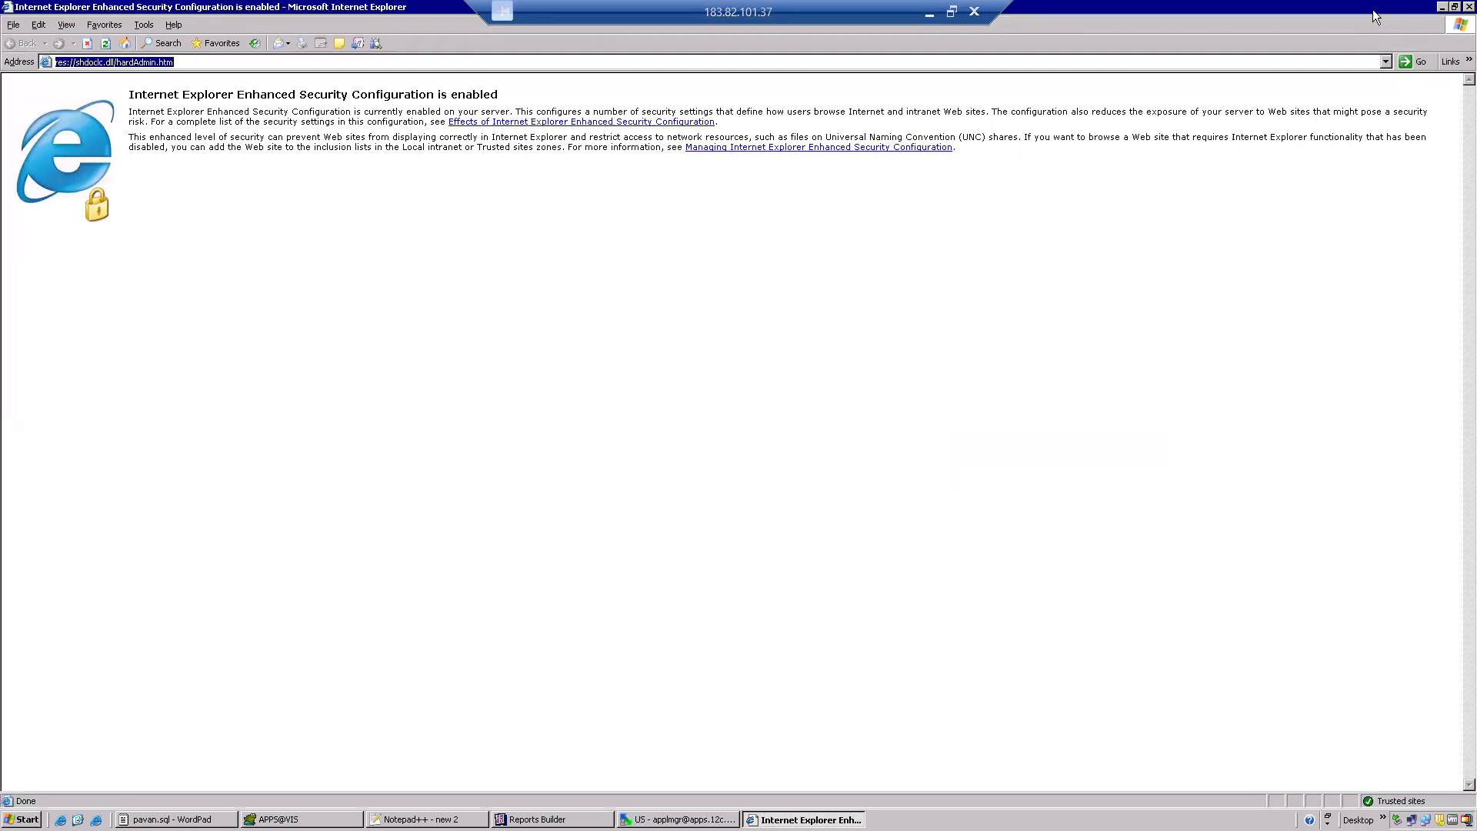
click(1386, 61)
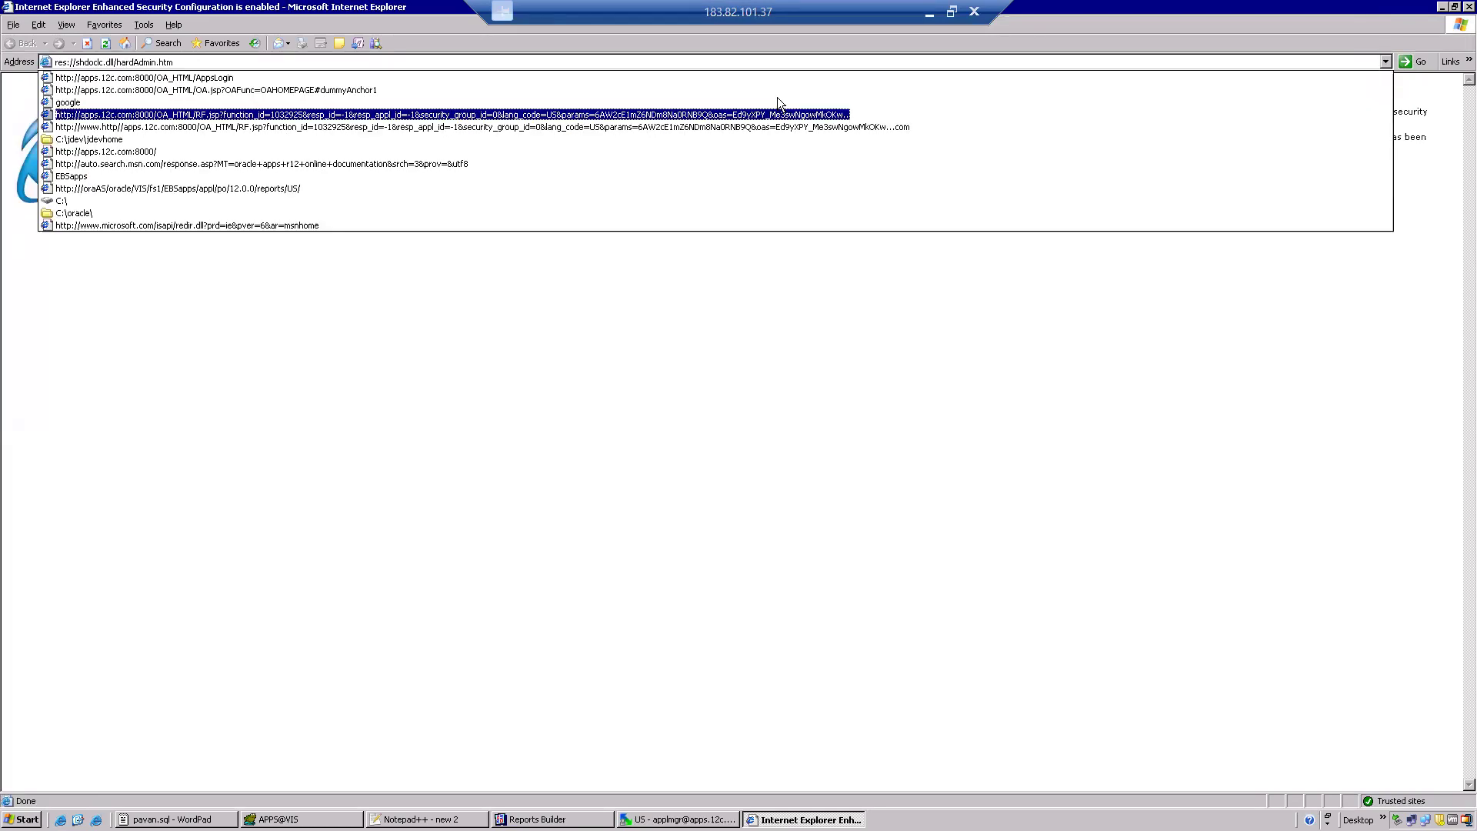
click(545, 78)
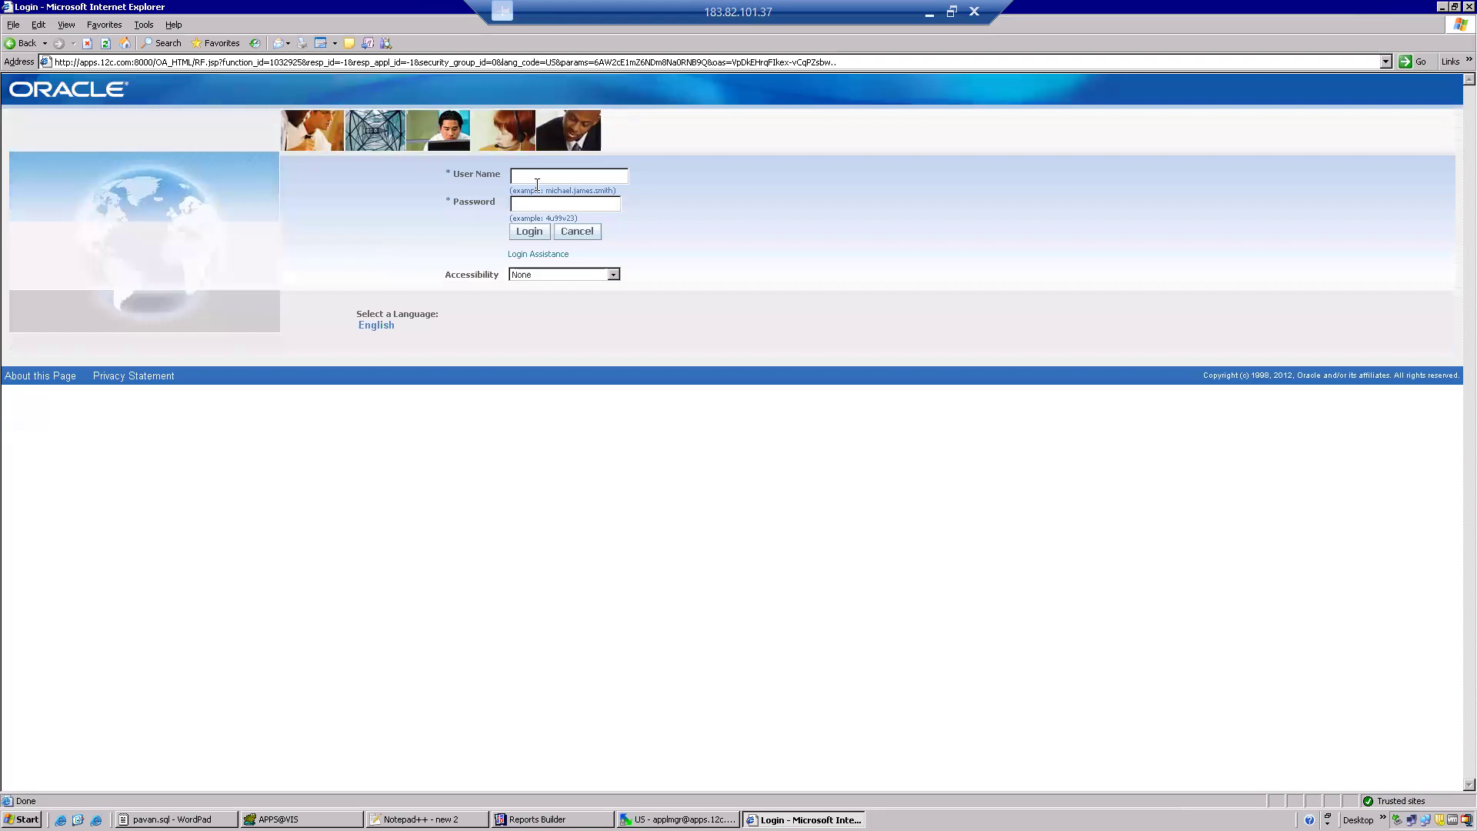
Log in to Oracle E-Business Suite with the user name operations and the account password.
click(537, 178)
text(operations)
key(Tab)
text(welcome)
key(Return)
Launch the Application Developer Profile form and switch the responsibility to System Administrator.
click(108, 273)
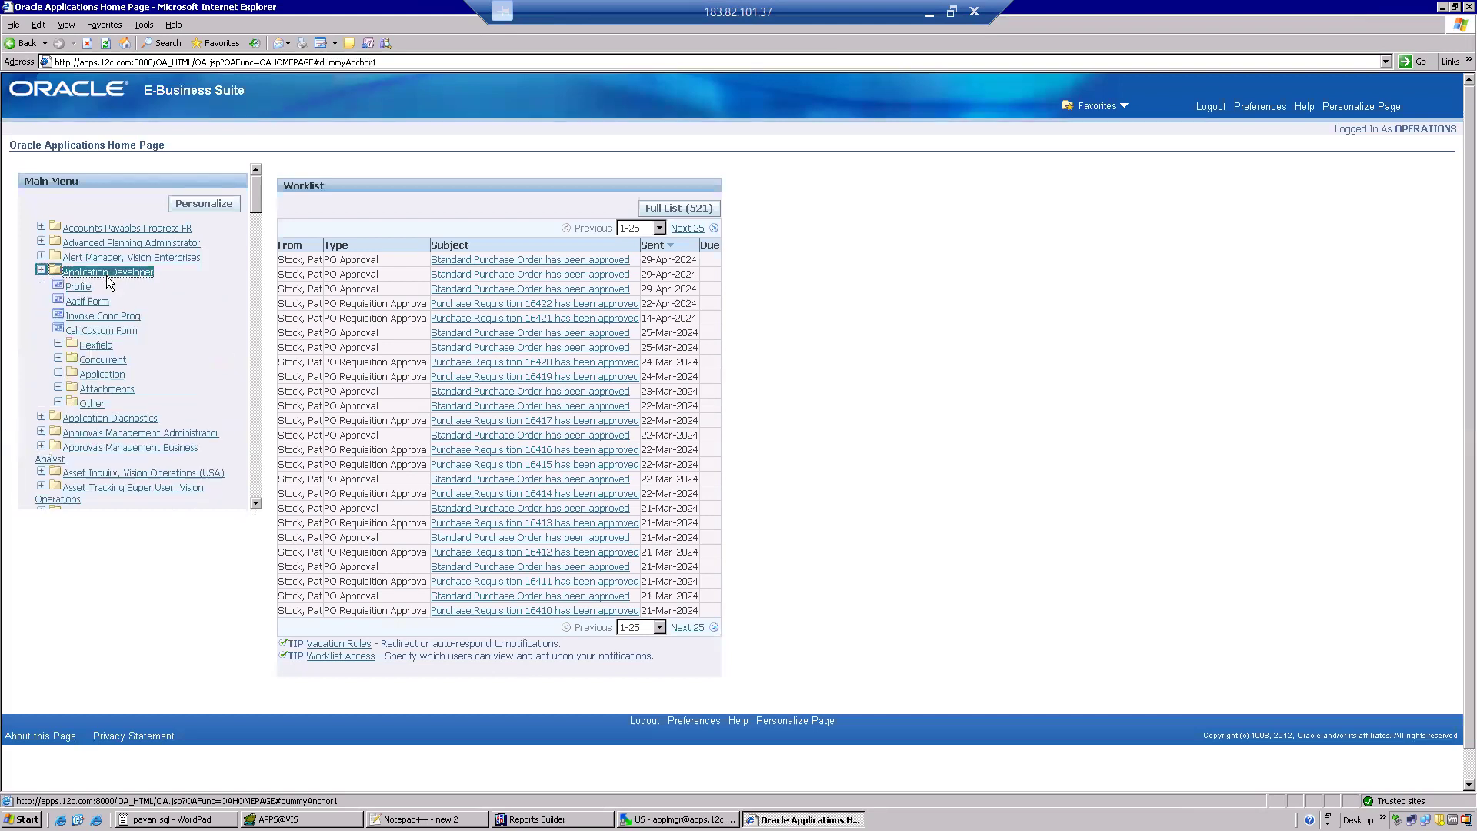
click(80, 287)
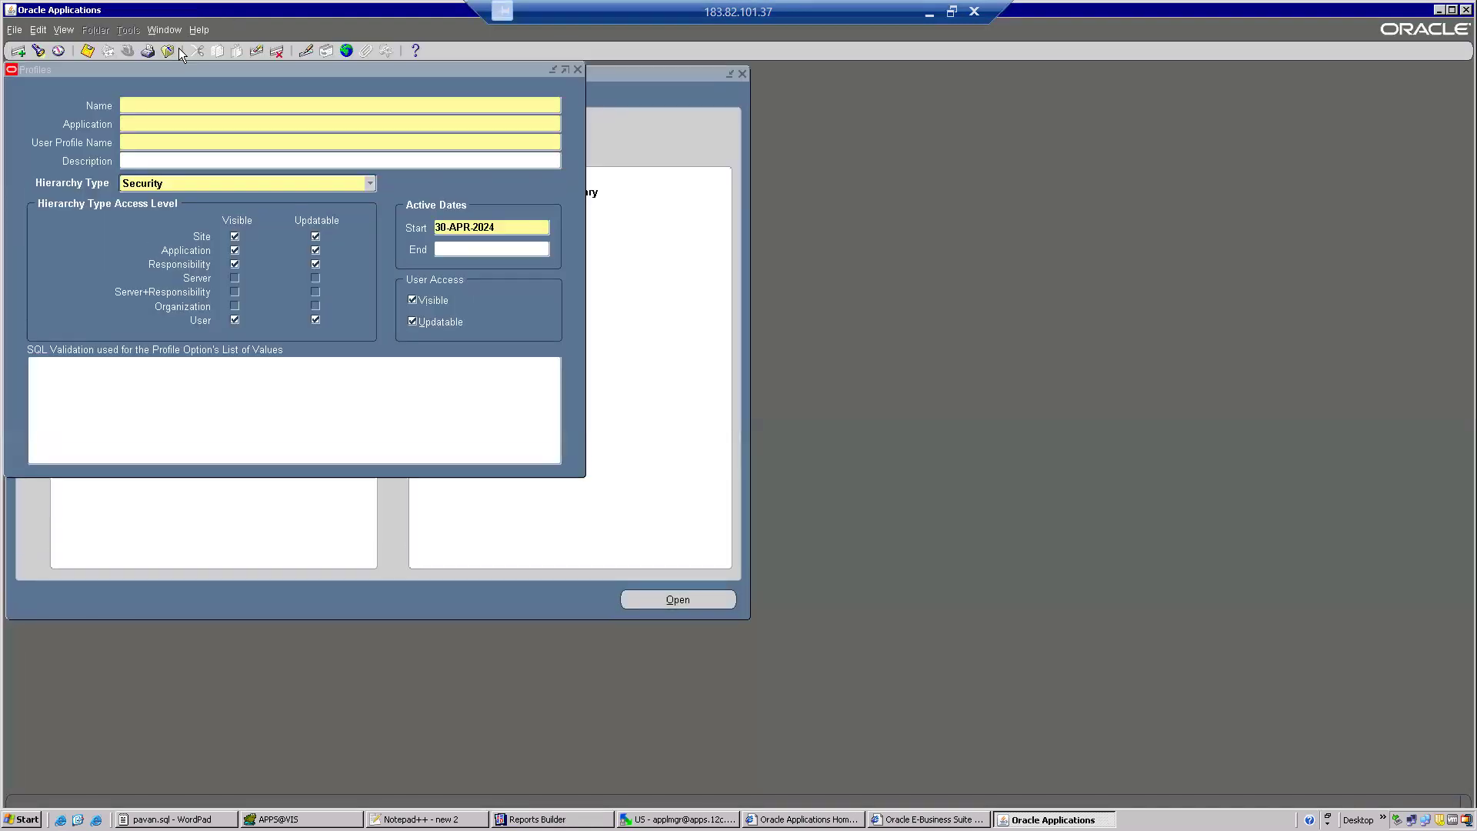
click(167, 51)
click(120, 53)
text(s)
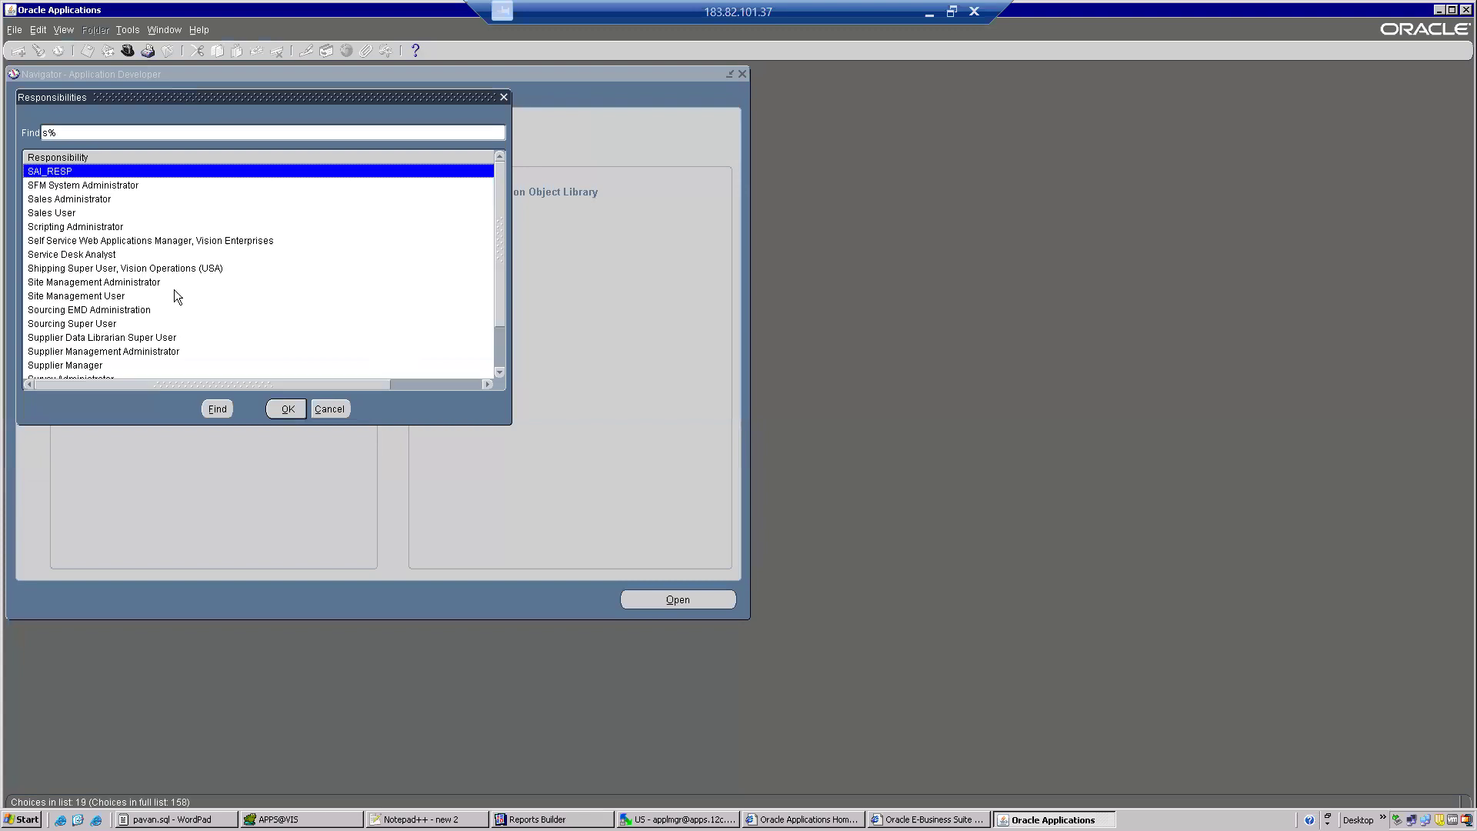
text(ystem Administrat)
double_click(116, 198)
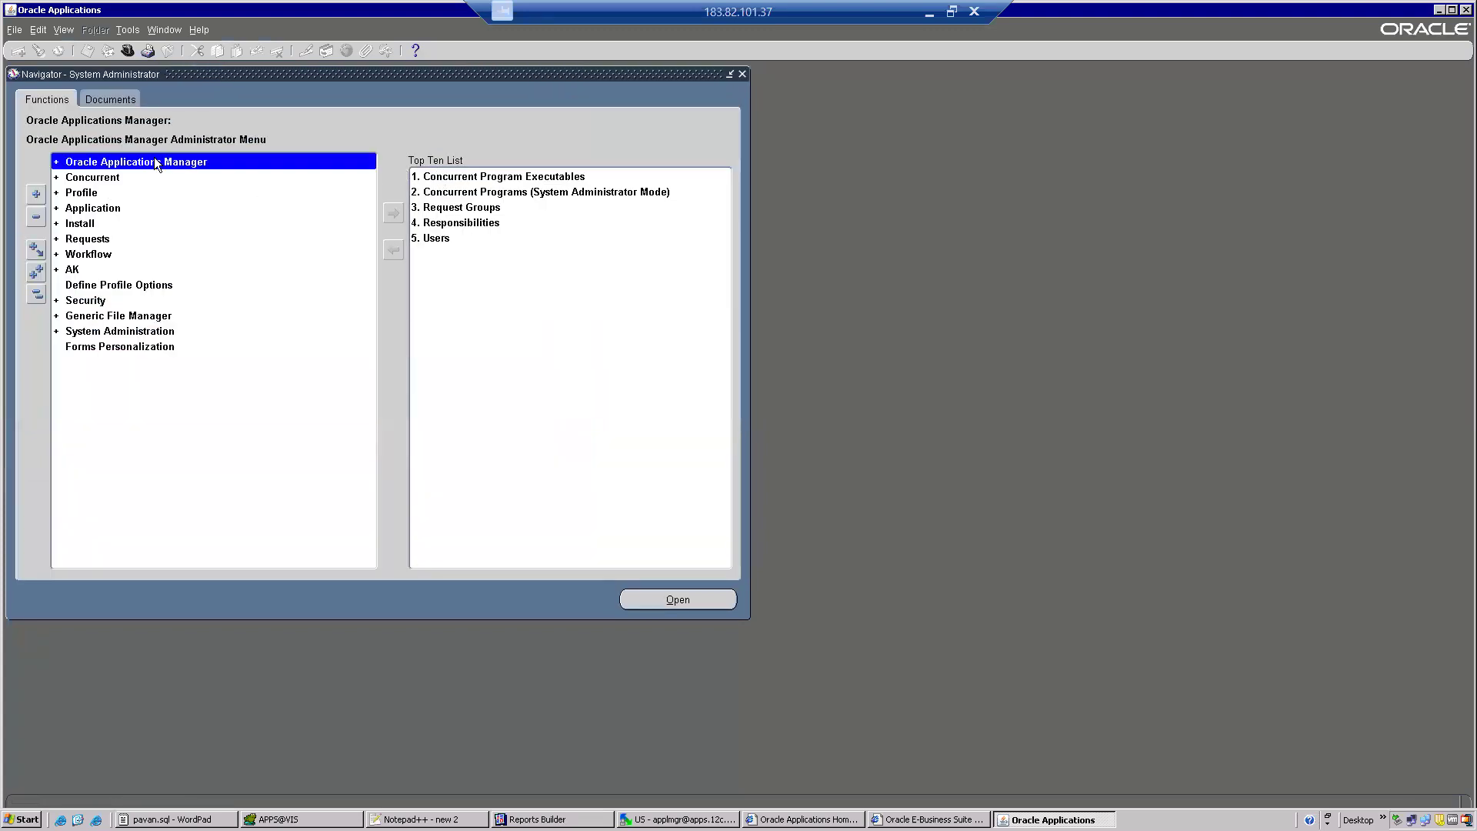
Open the Concurrent Program Executable form from the Concurrent Program functions.
double_click(89, 178)
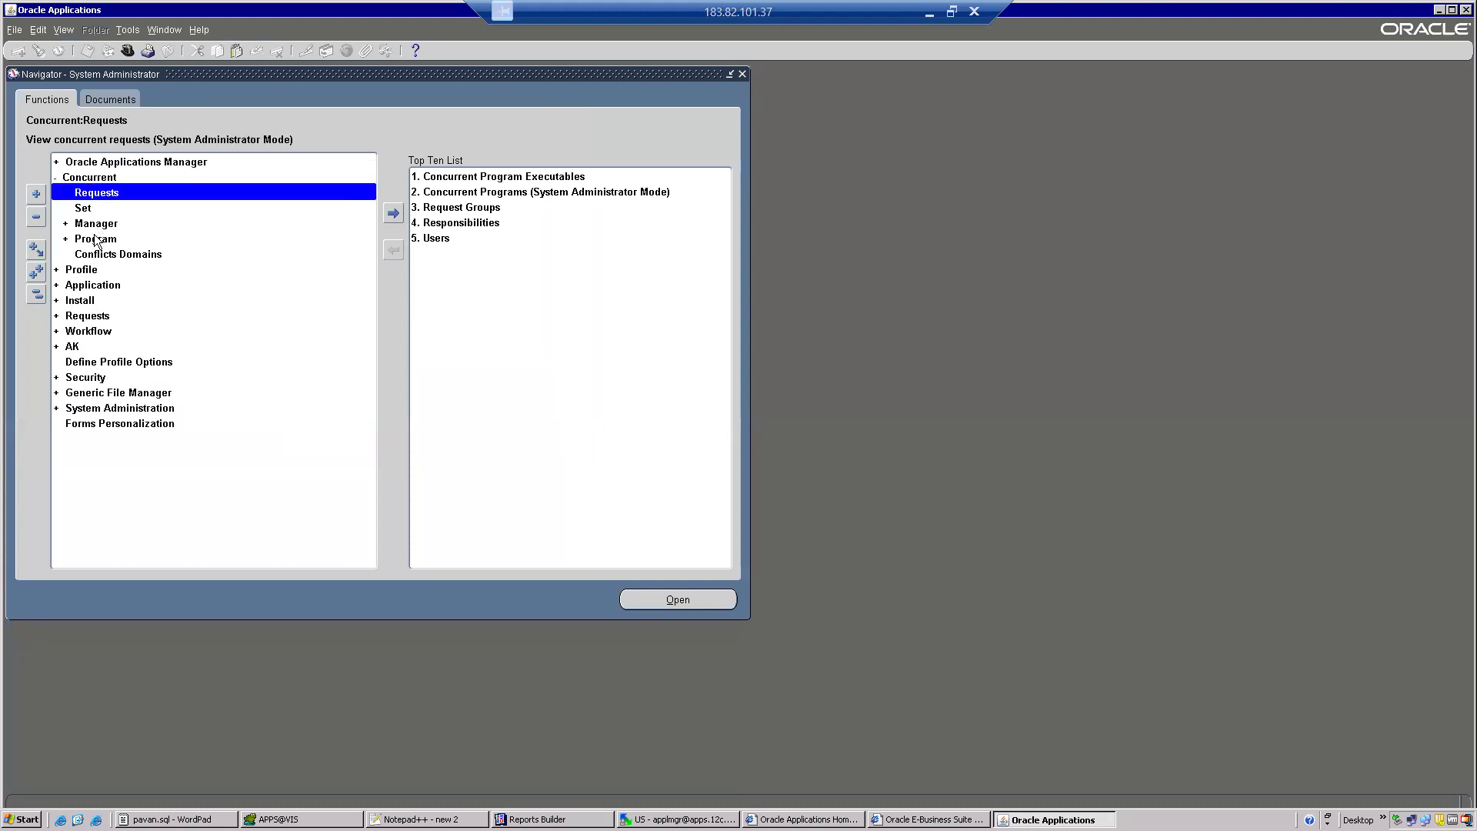
double_click(95, 239)
double_click(112, 270)
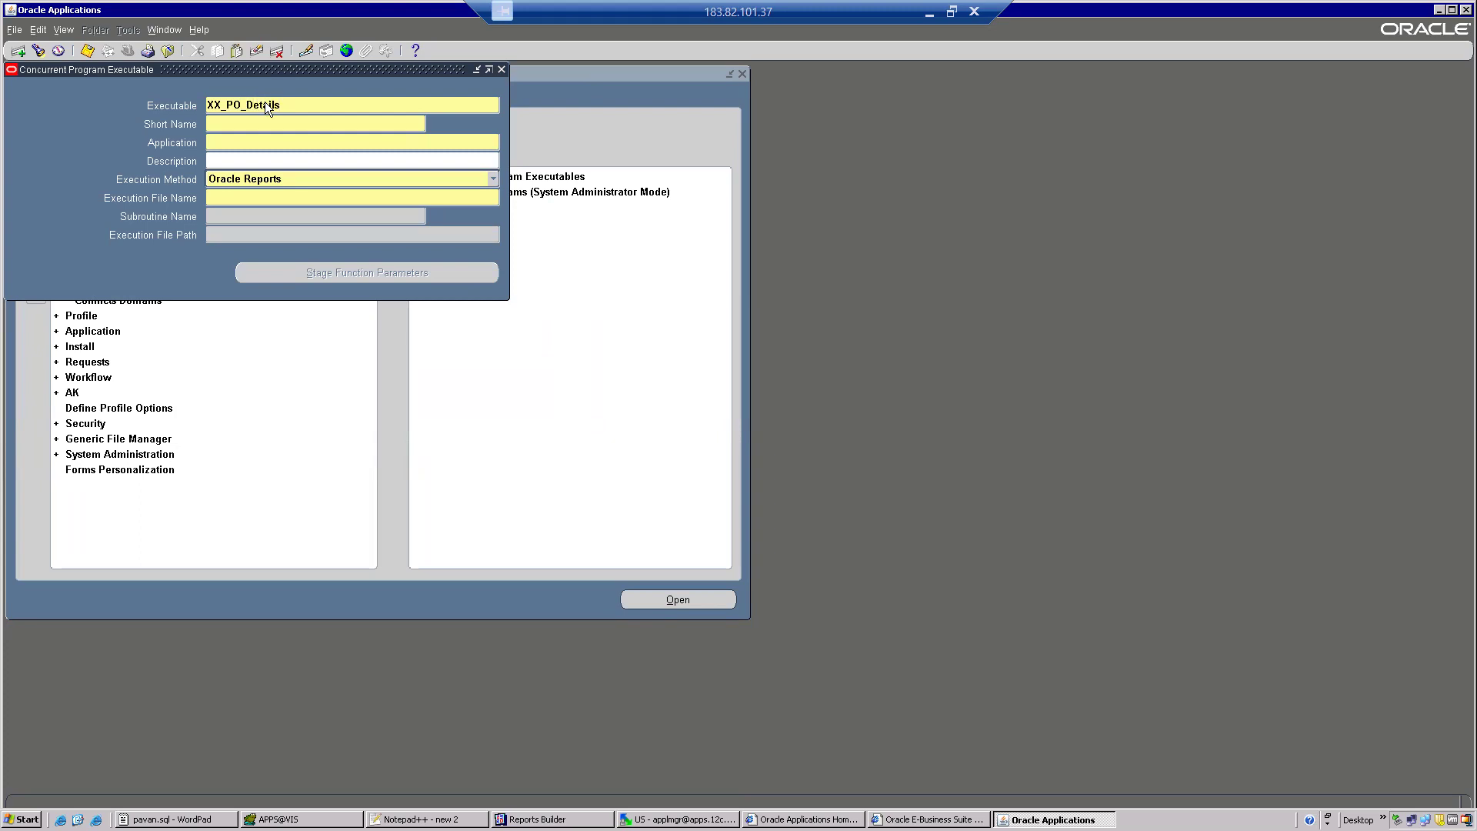
Name the executable XX_PO_Details and reuse that text as its short name.
drag(281, 105, 171, 105)
click(212, 121)
key(ctrl+v)
Assign the executable to the Purchasing application with the Oracle Reports execution method.
click(242, 144)
text(Purc)
key(Tab)
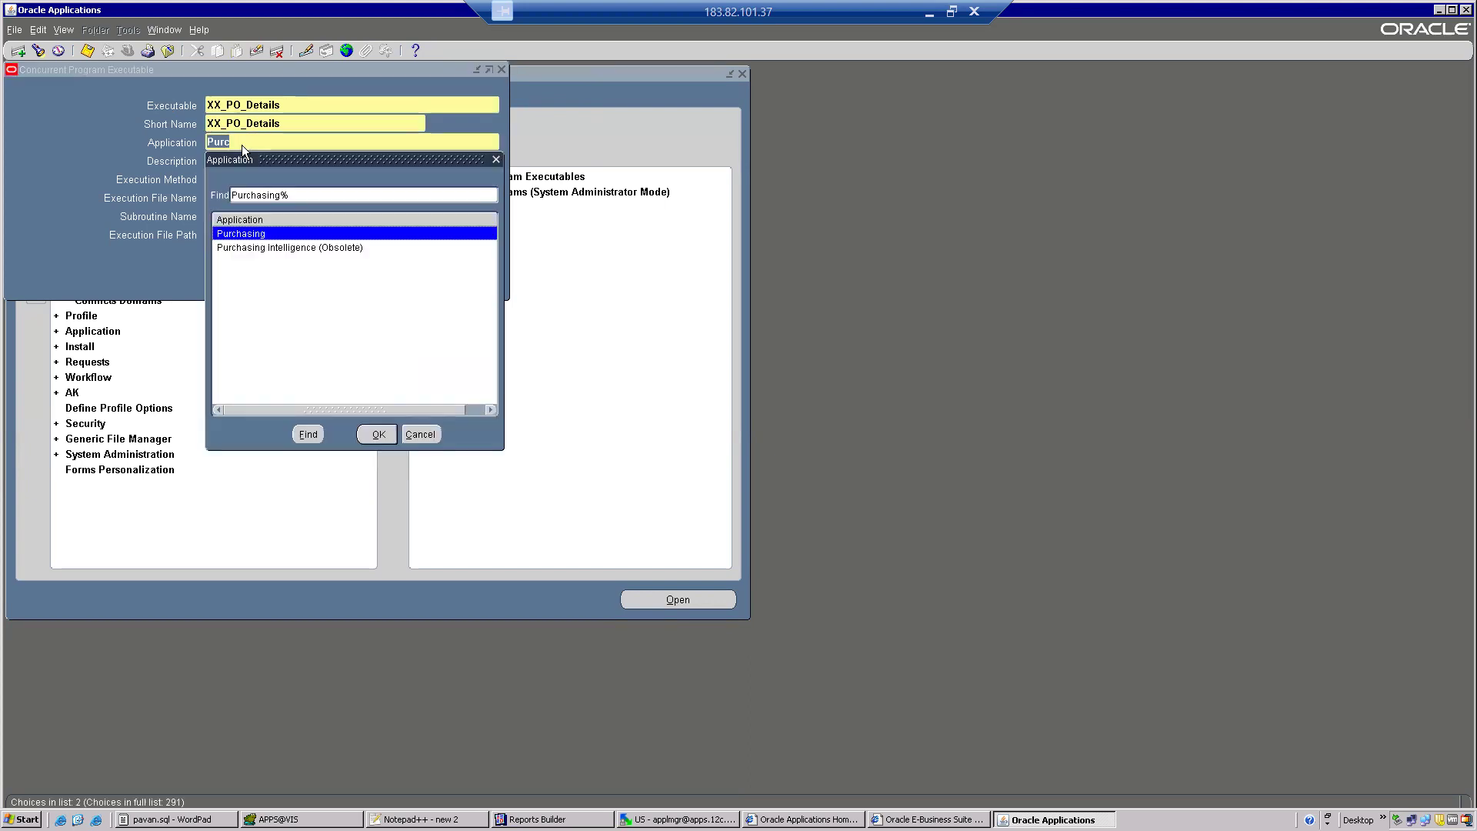
double_click(243, 235)
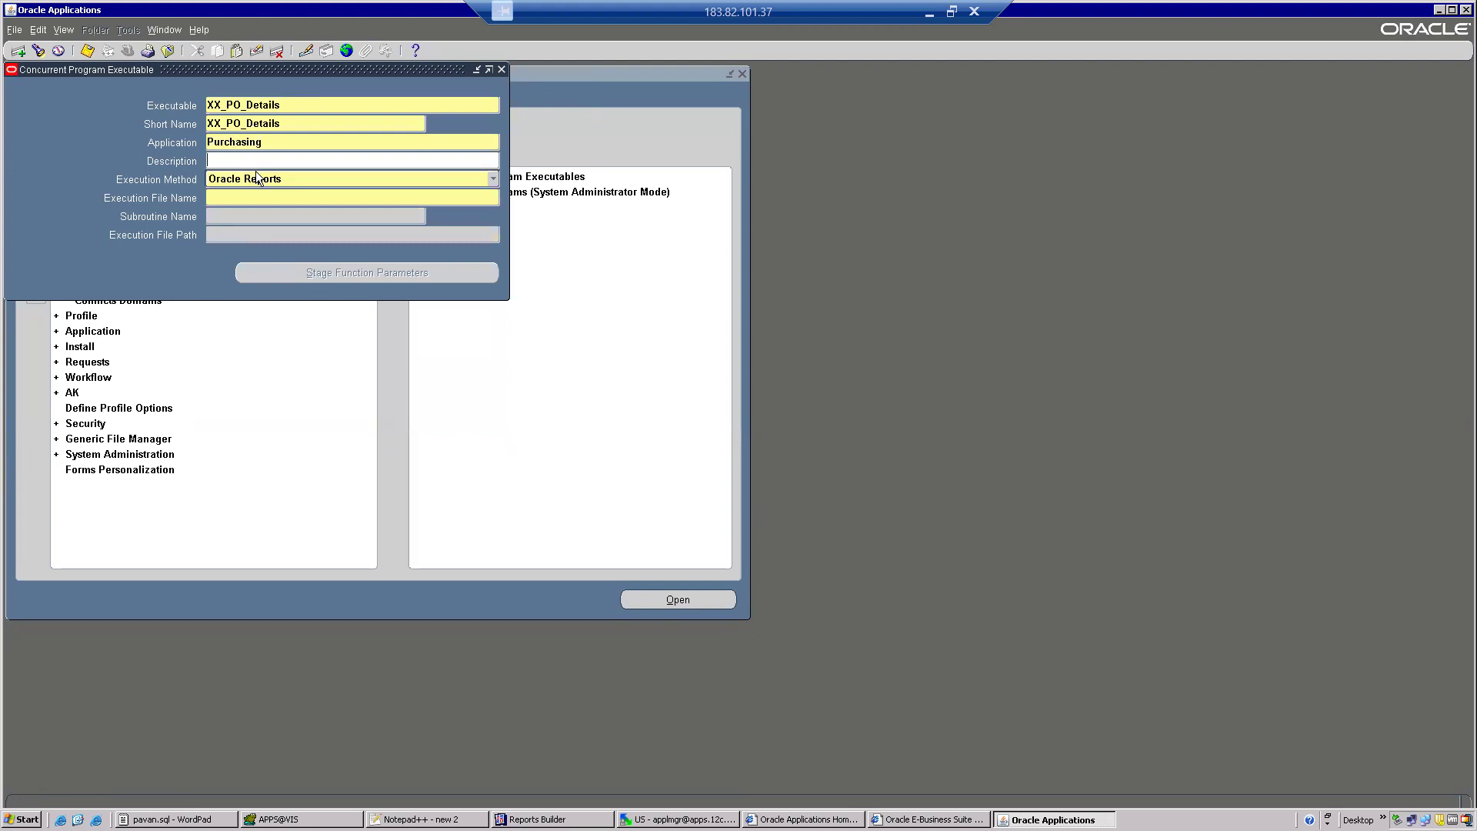
click(264, 183)
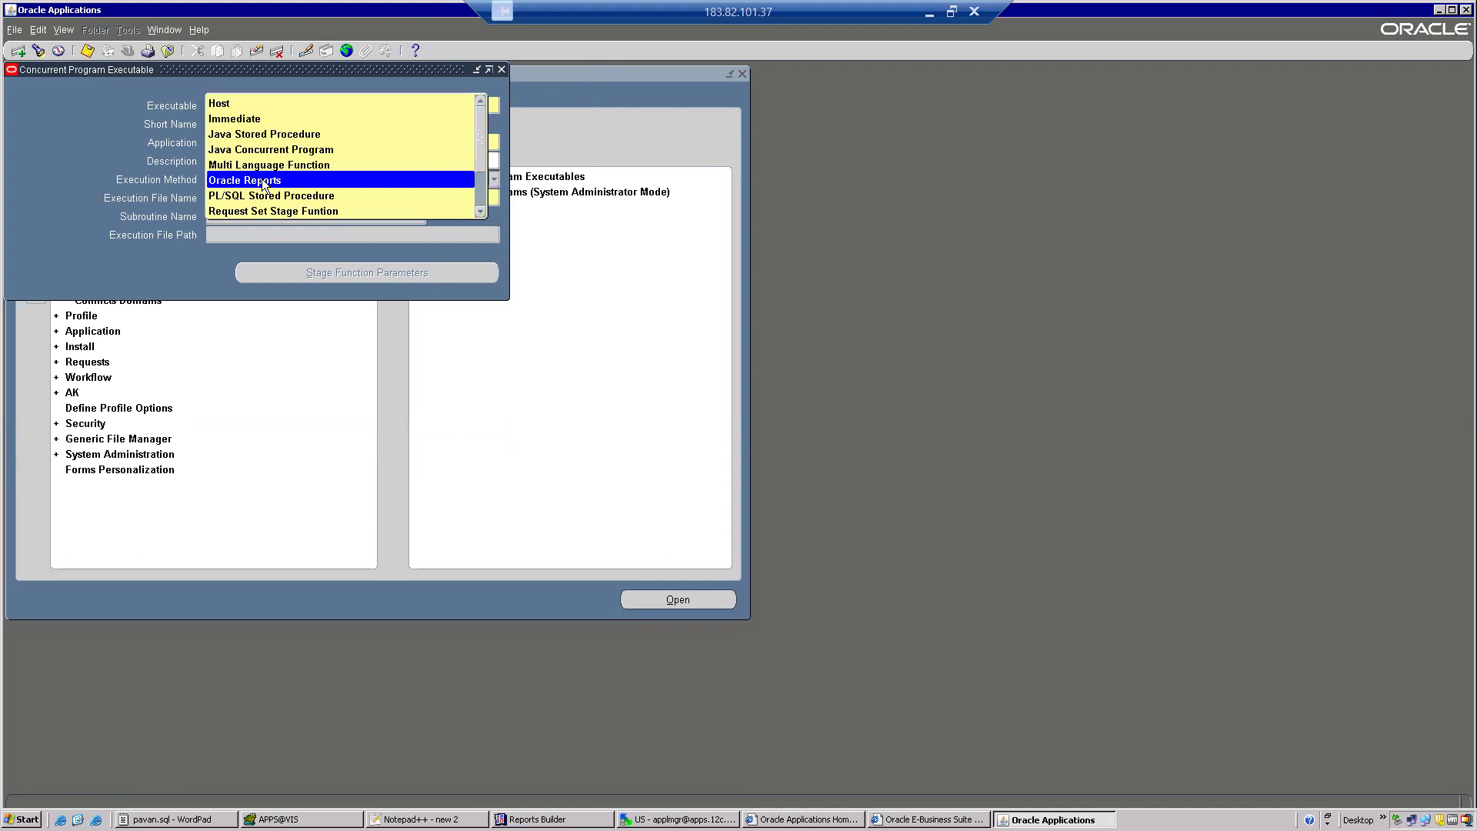
click(264, 182)
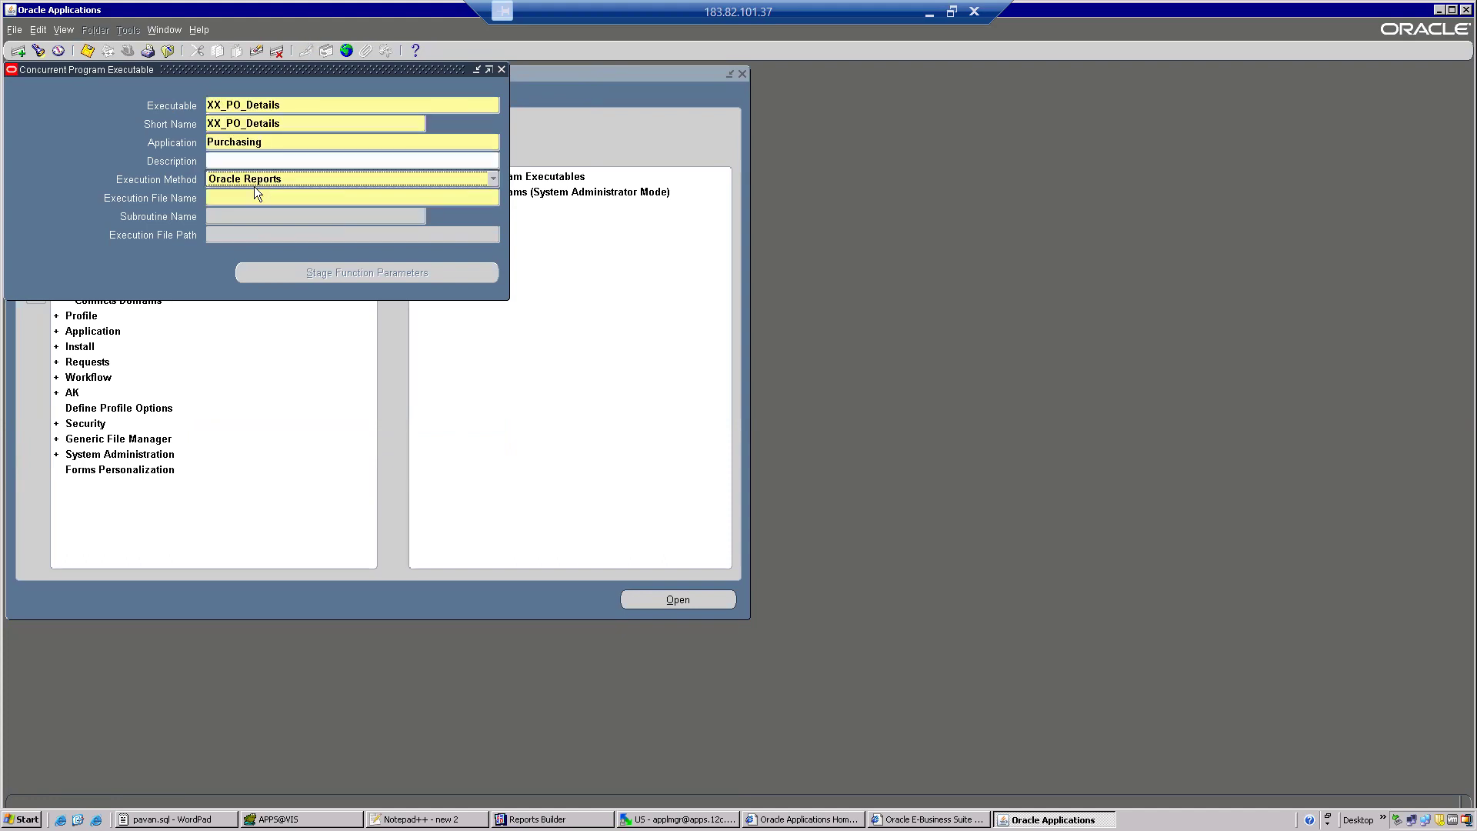
Copy the XX_PO_Details file name from the server's report folder in WinSCP into the executable's execution file name and save the record.
click(250, 197)
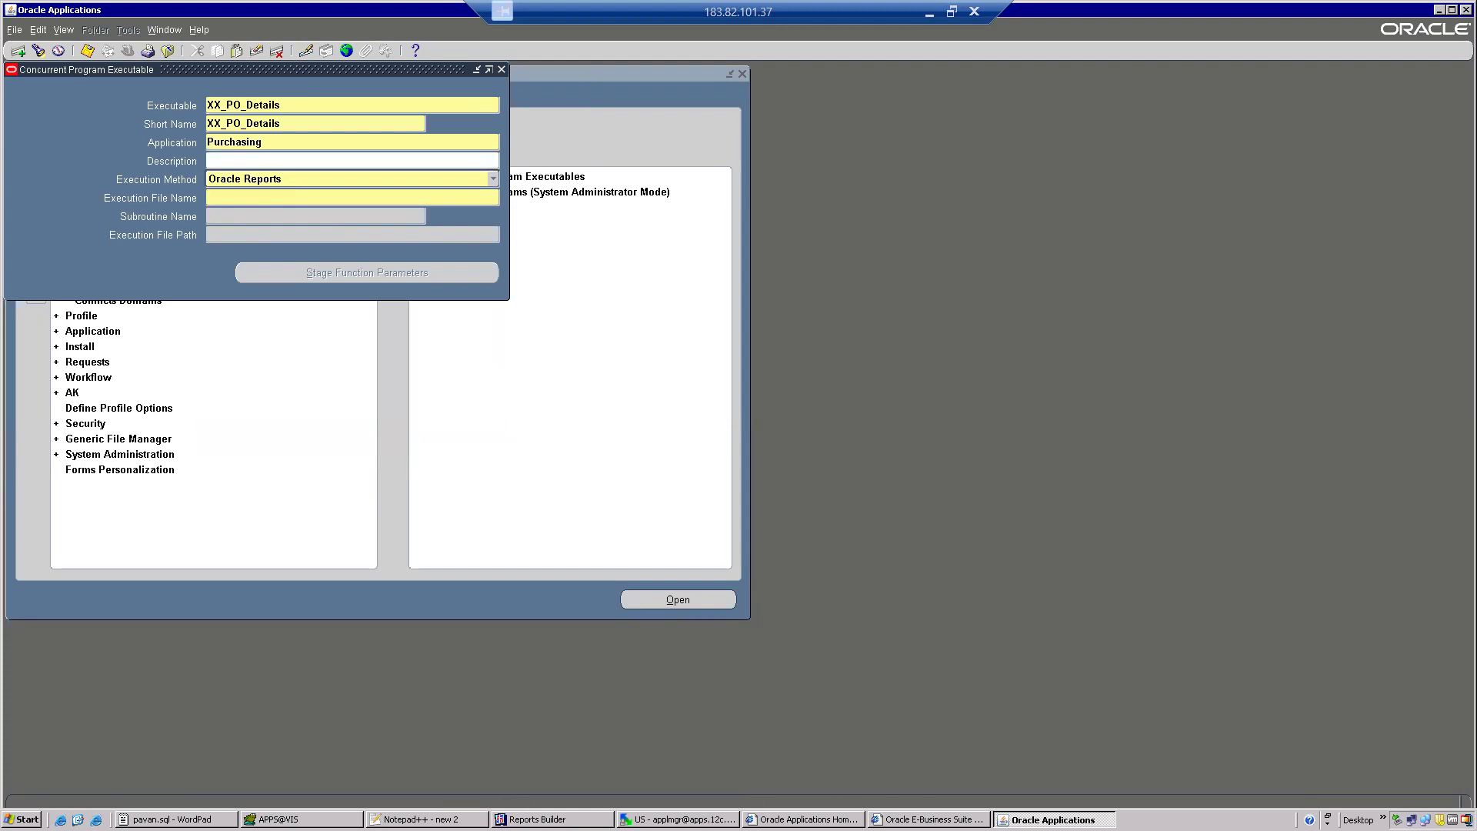
click(709, 819)
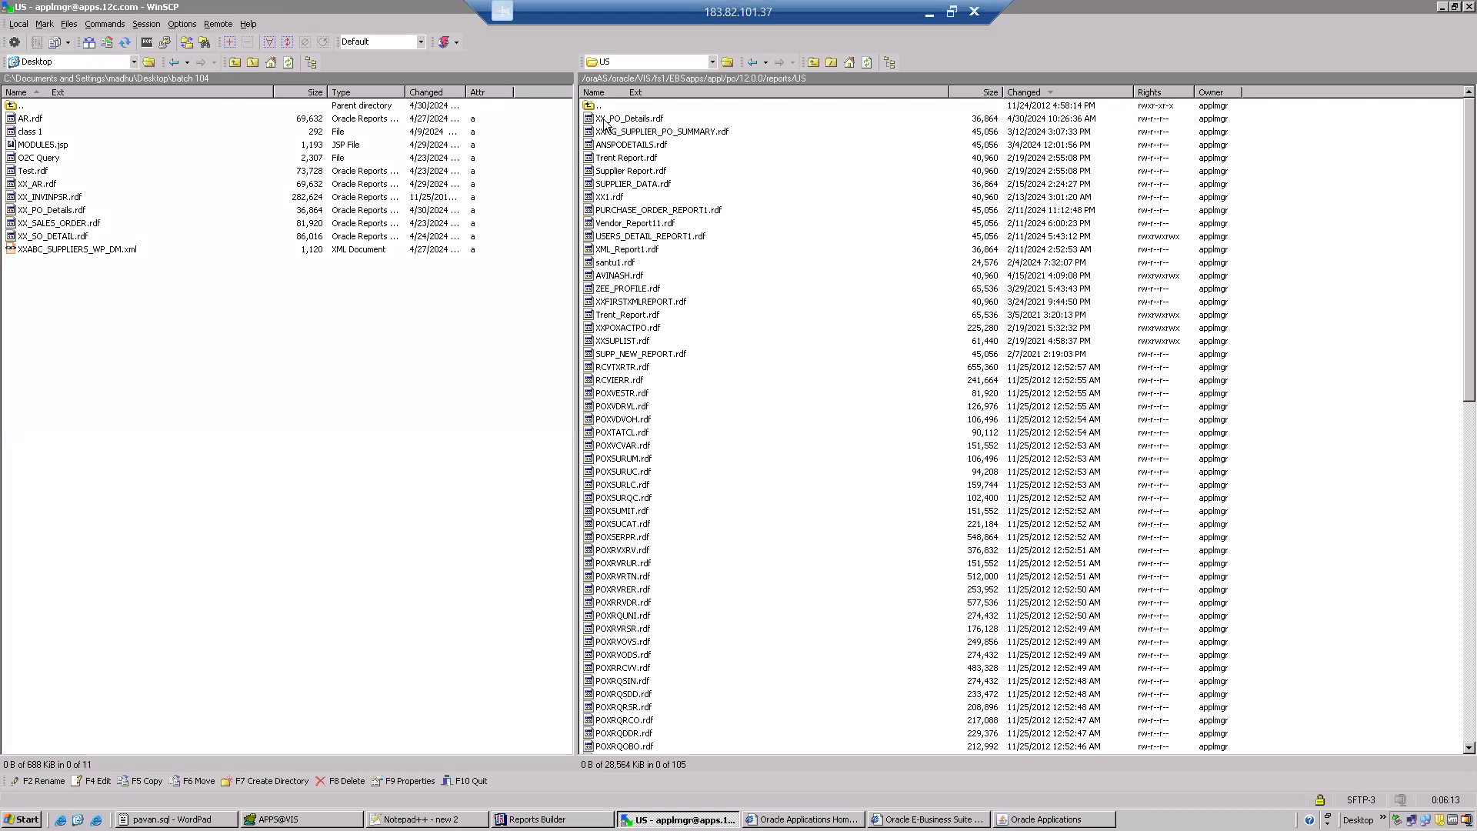
right_click(605, 123)
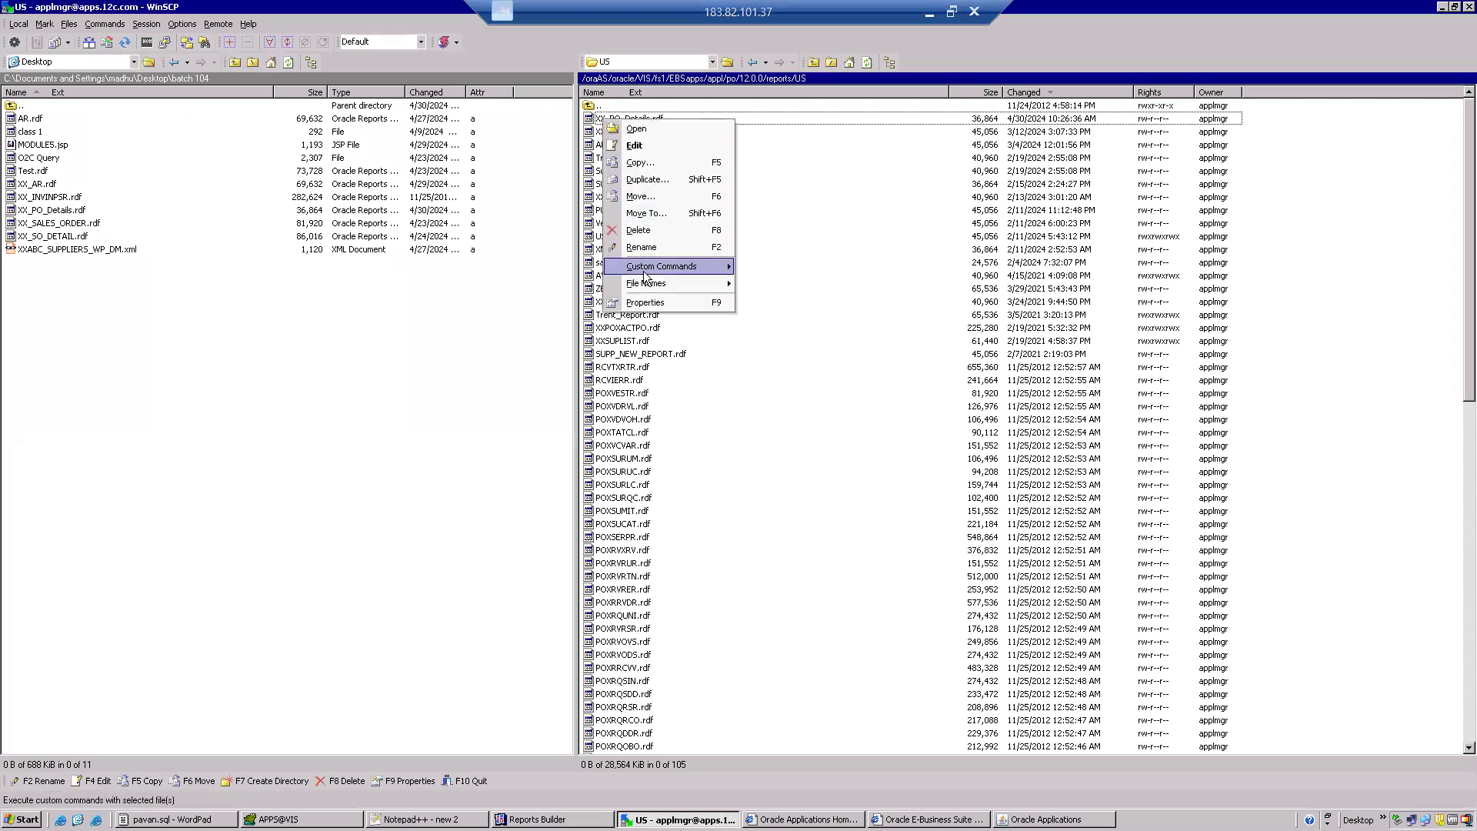
click(642, 247)
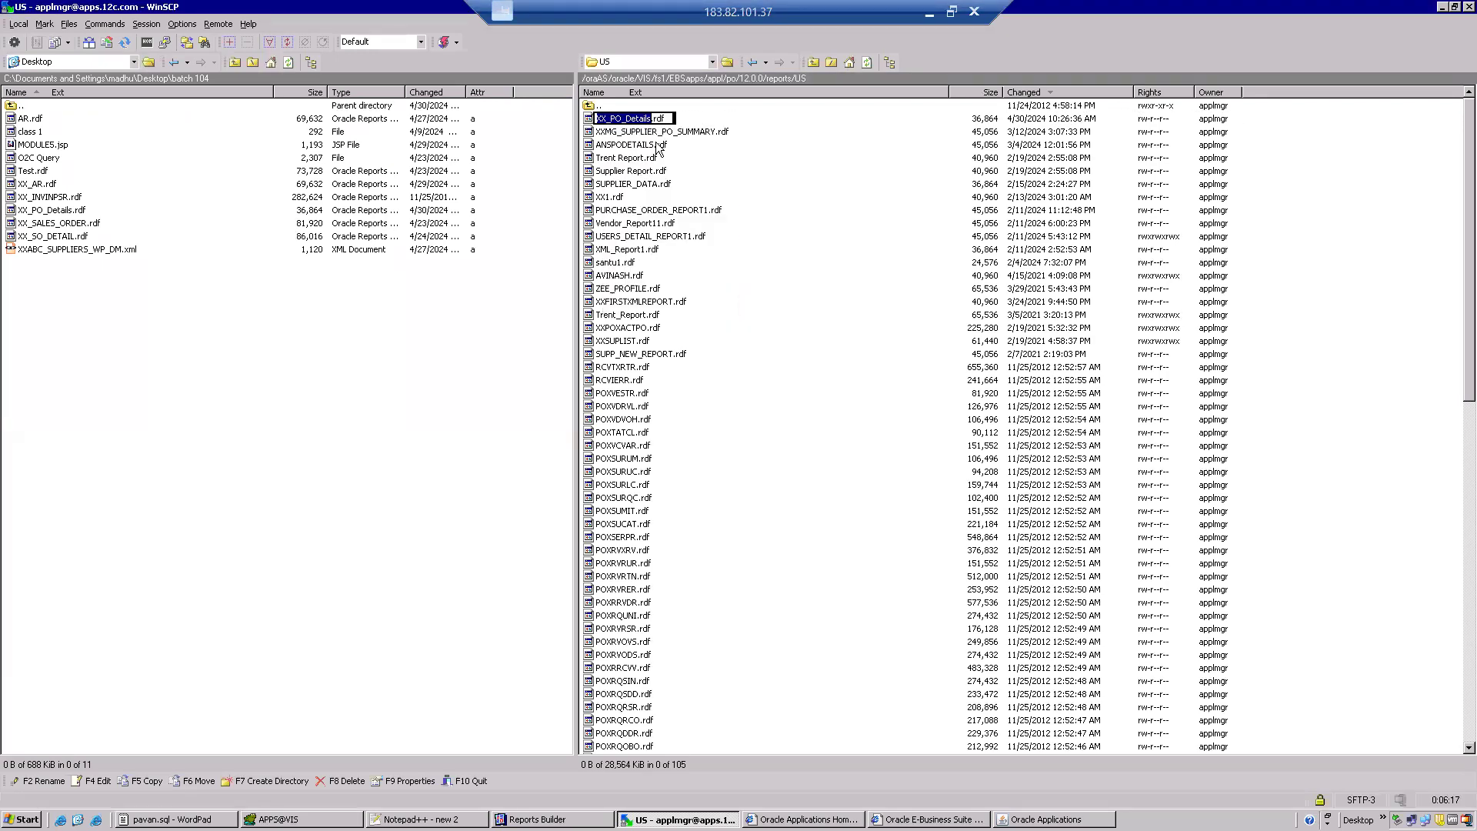
drag(656, 118, 594, 118)
key(ctrl+c)
key(alt+Tab)
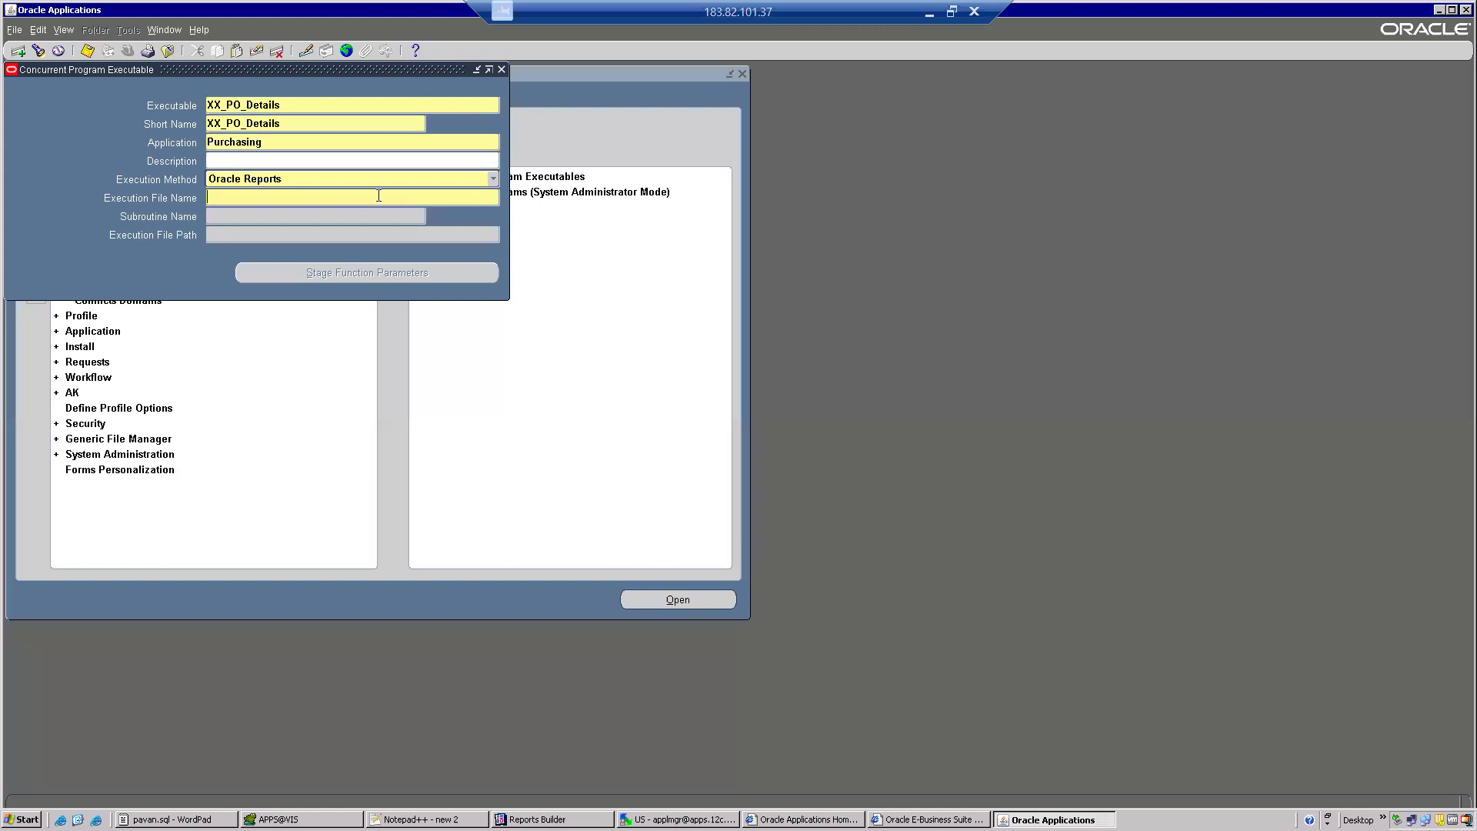
key(ctrl+v)
click(88, 51)
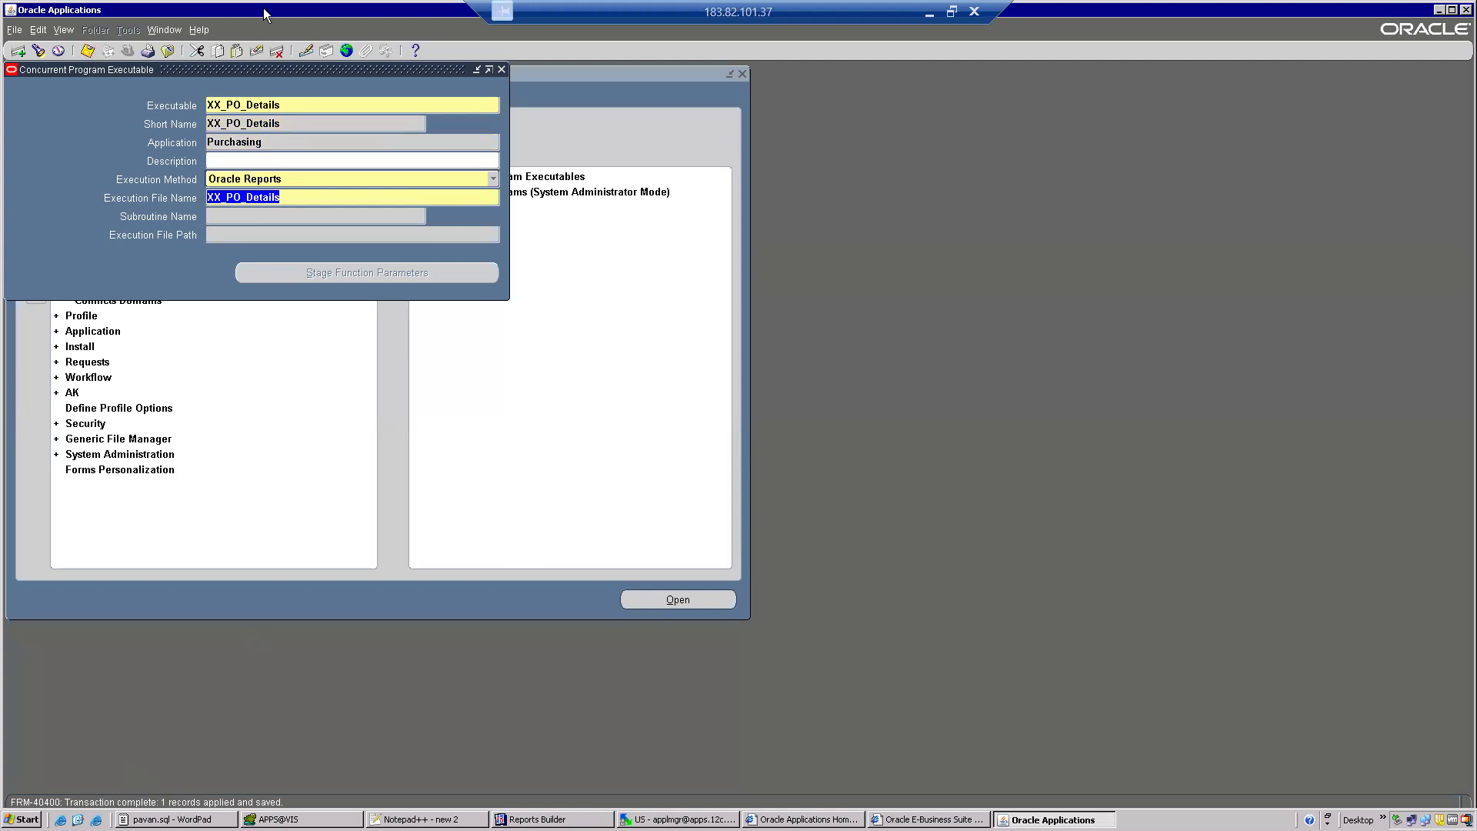
Examine the block, field and value of the execution file name with the Diagnostics Examine tool, then dismiss it.
click(202, 31)
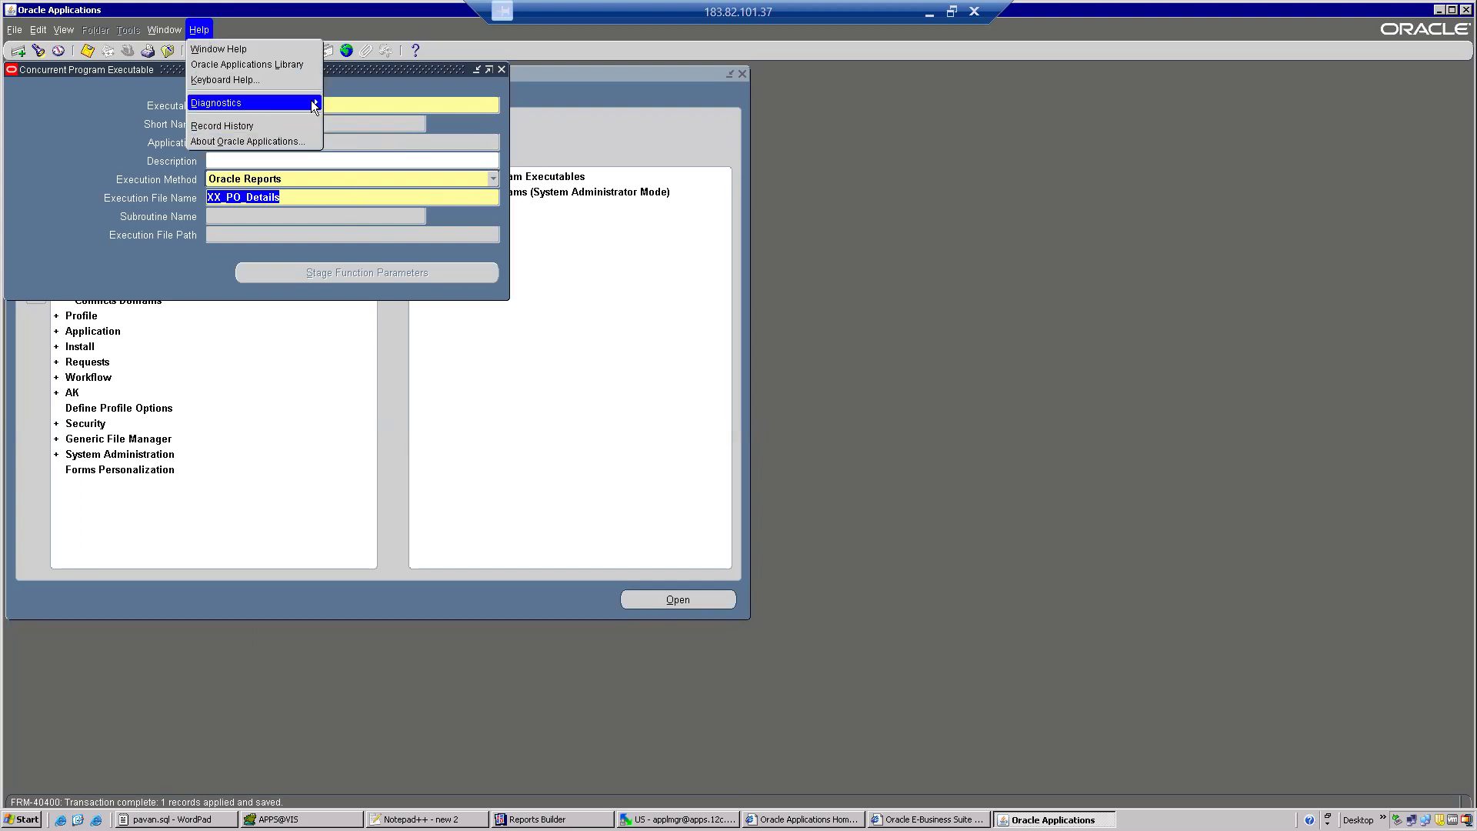
mouse_move(253, 103)
click(353, 127)
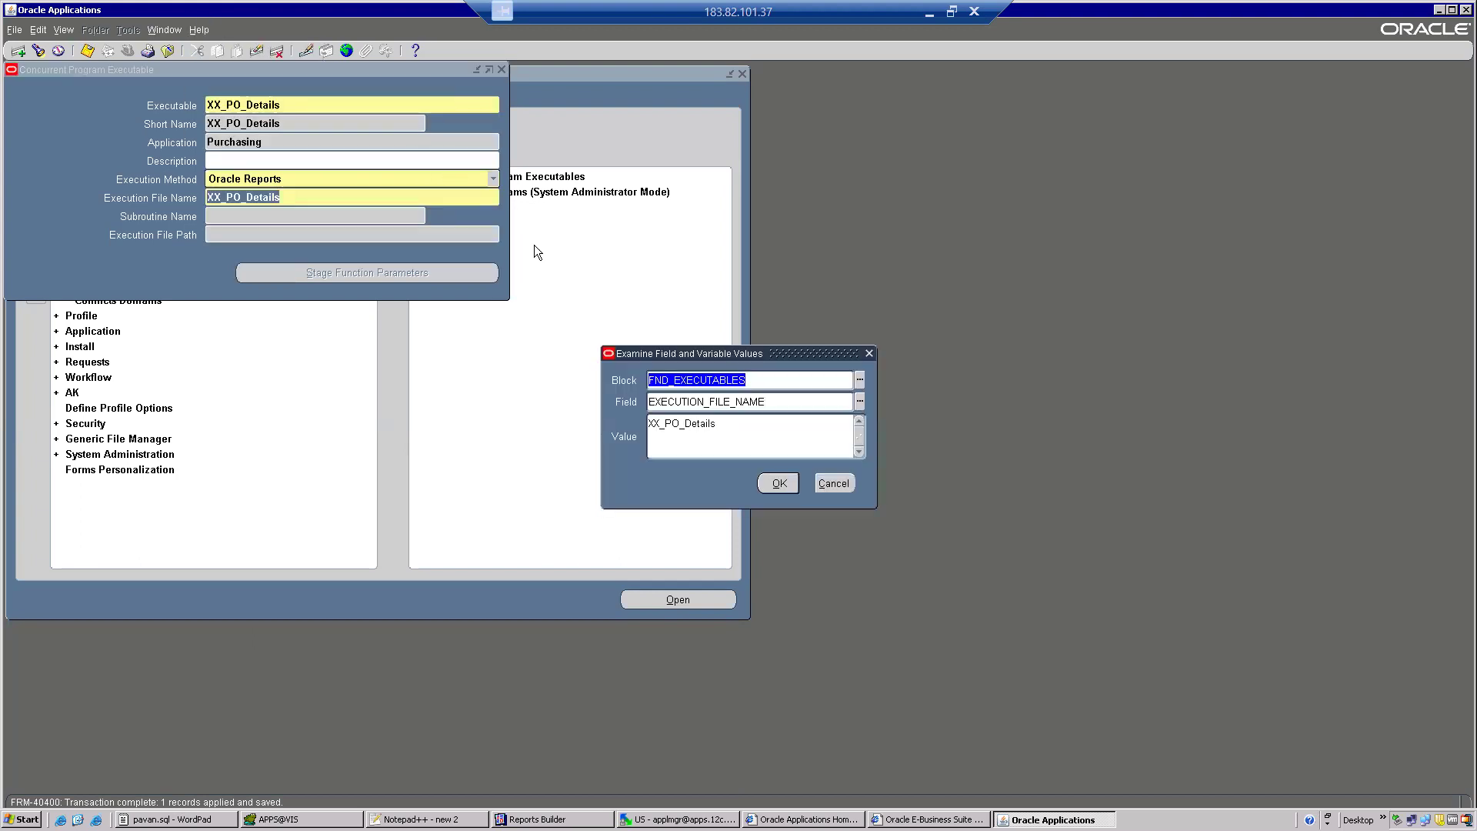
click(845, 487)
Select the executable name for reuse, close the executable form and open the Concurrent Programs definition form.
click(289, 197)
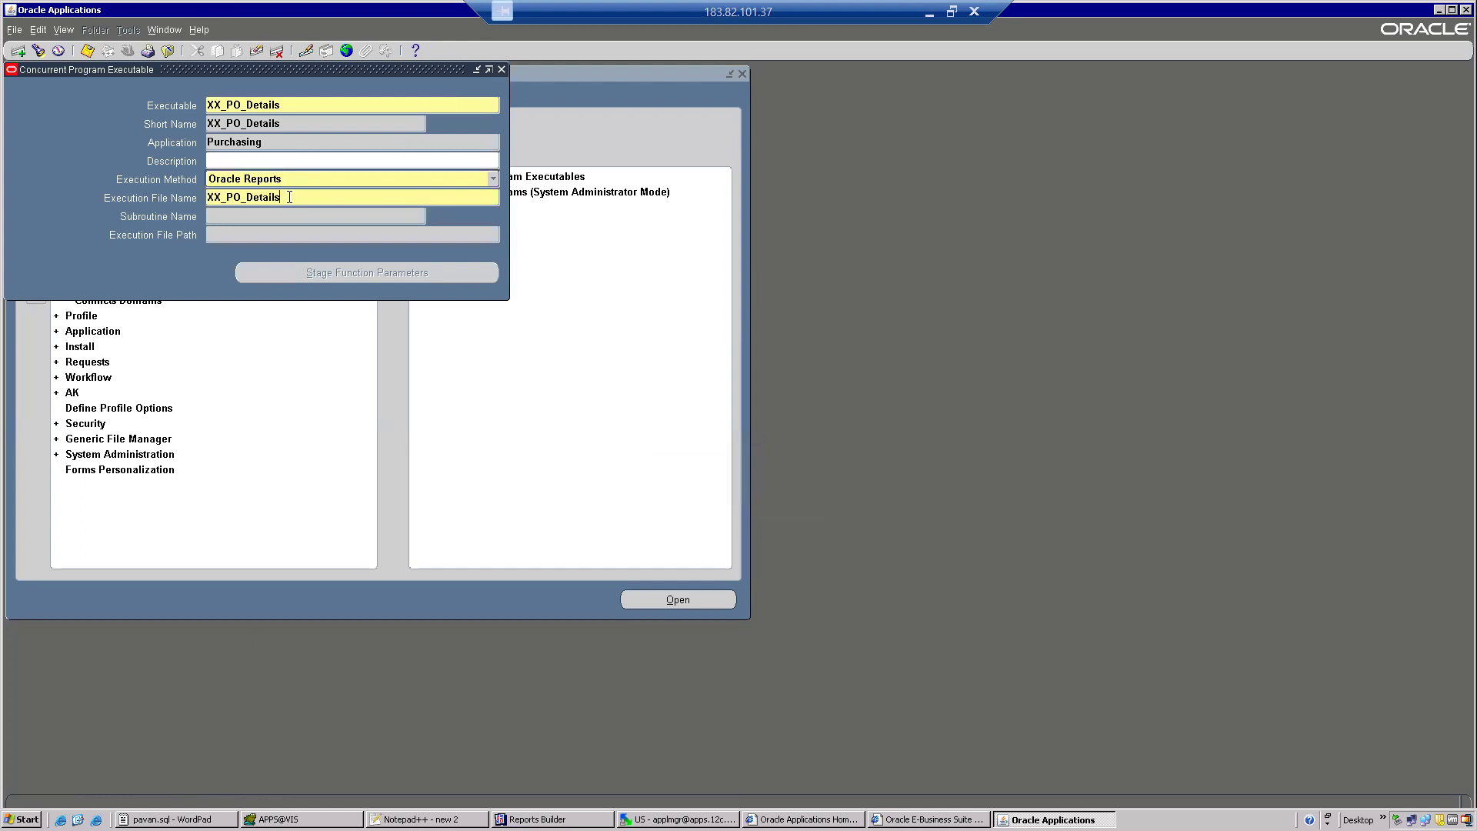
double_click(295, 107)
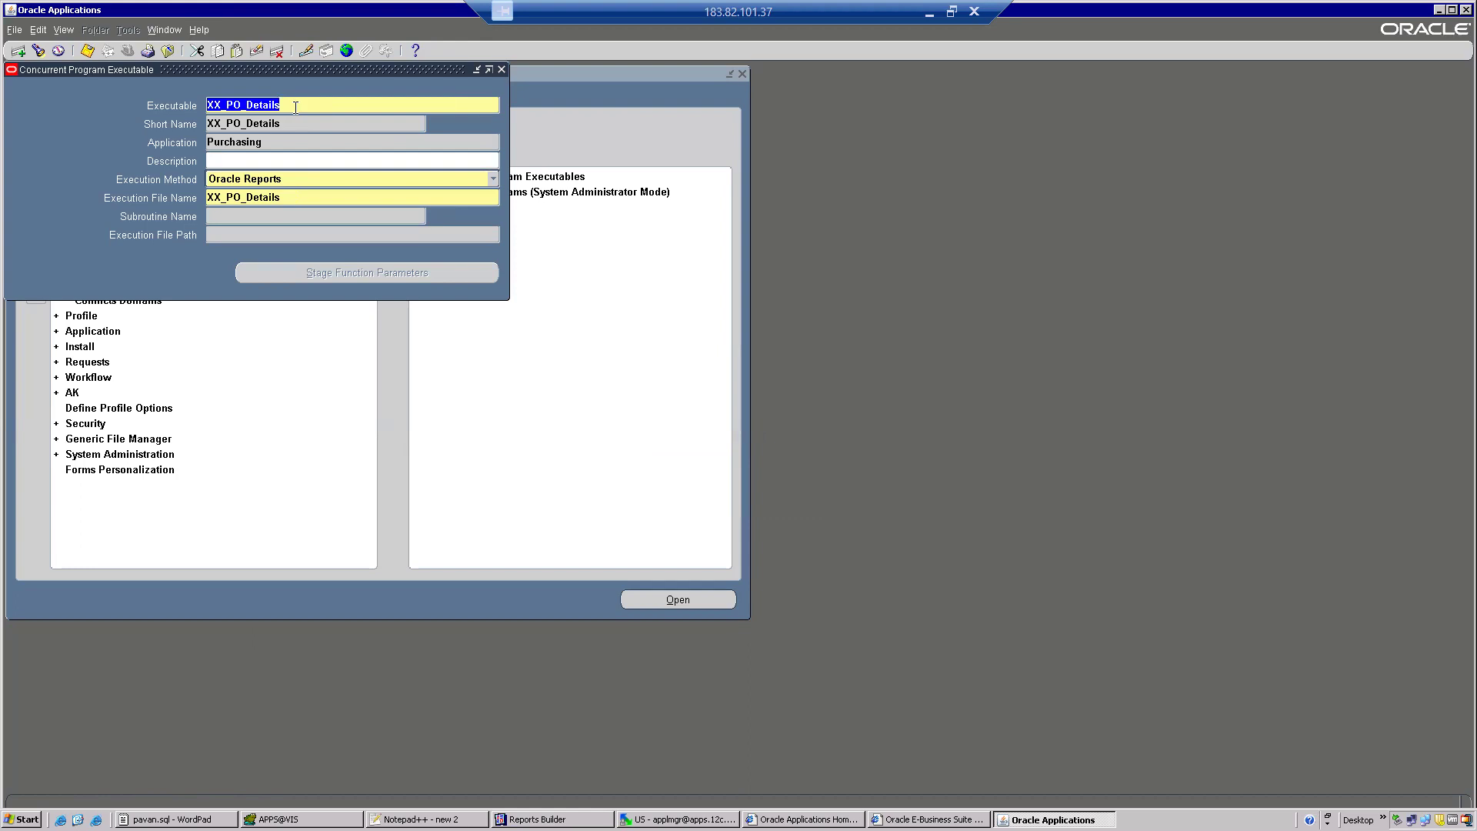
click(167, 51)
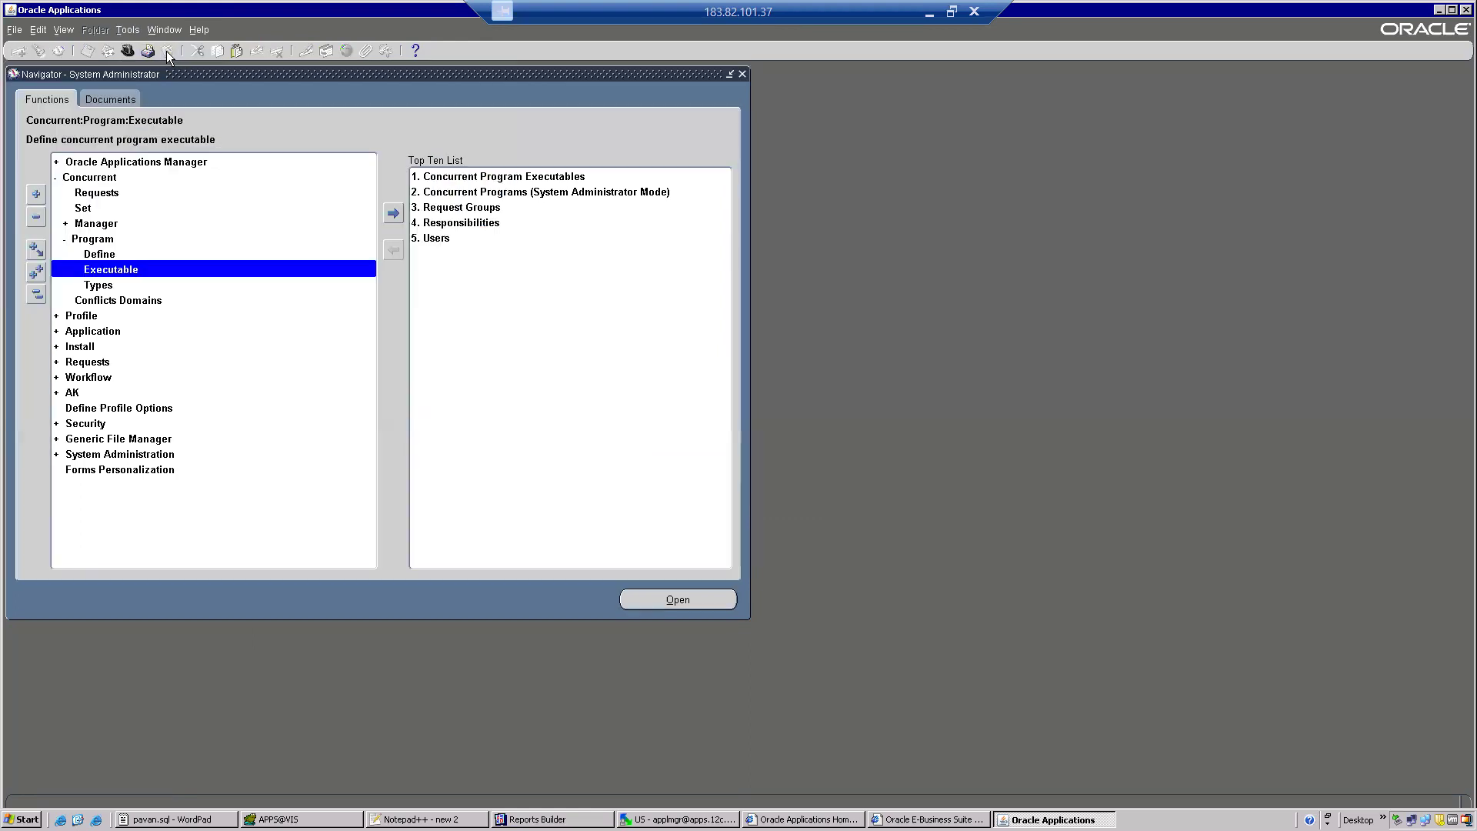
double_click(100, 254)
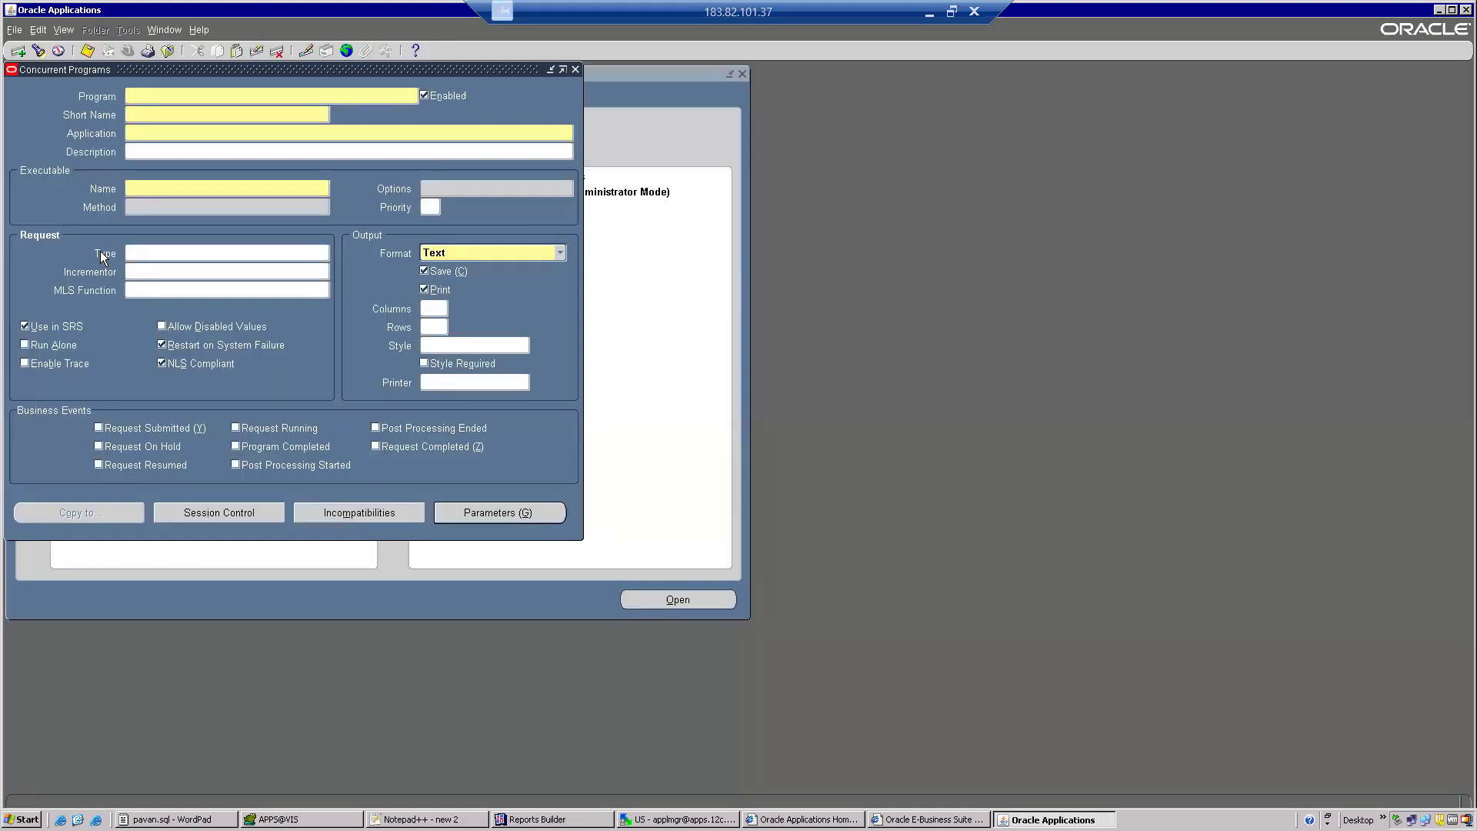
Name the concurrent program XX PO Details Report and give it the short name XX_PO_DETAILS.
text(XX PO Details Report)
click(167, 114)
key(ctrl+v)
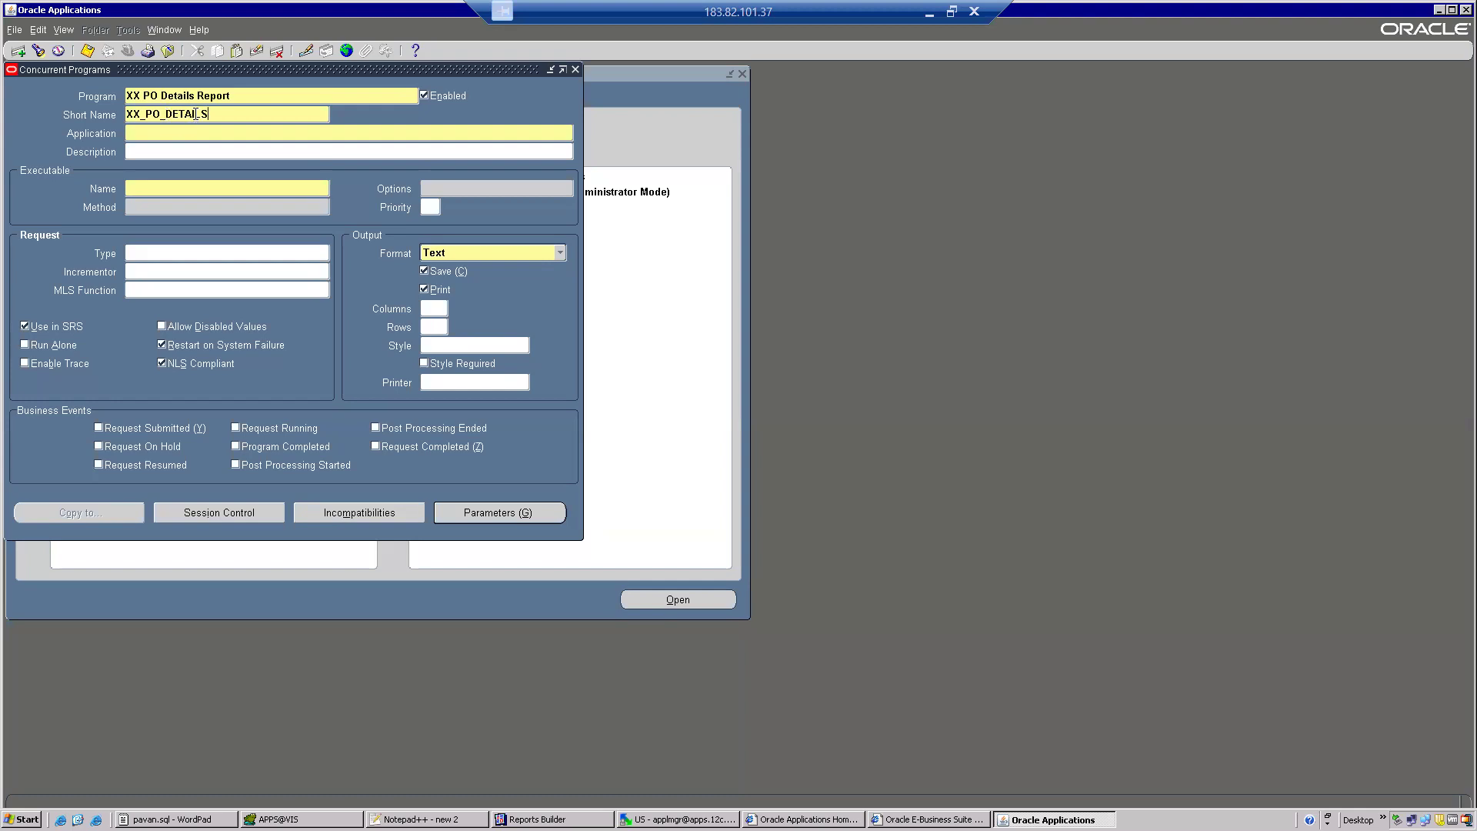
Assign the XX PO Details Report program to the Purchasing application.
click(183, 132)
key(Caps_Lock)
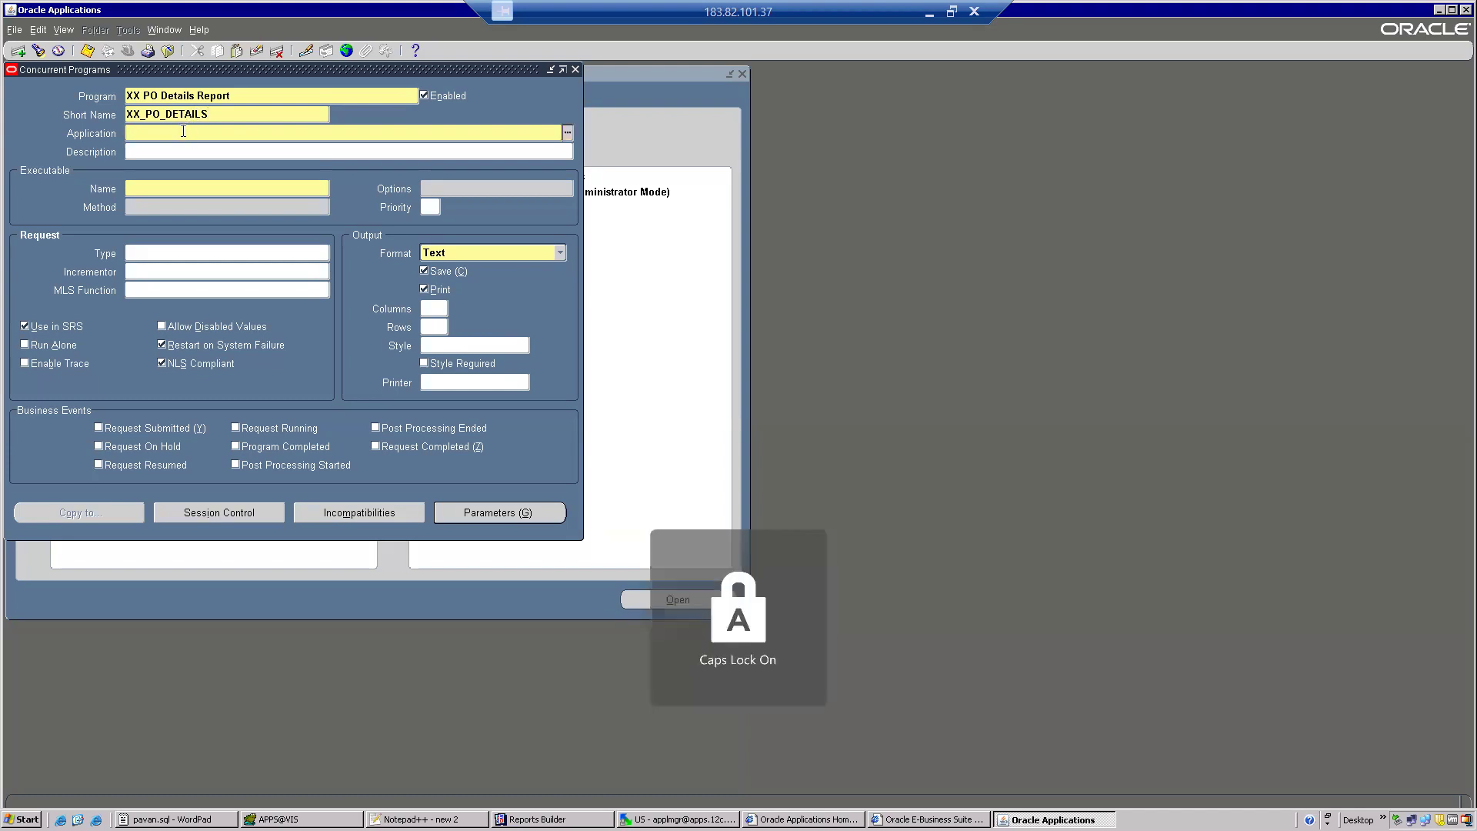
key(Caps_Lock)
text(P)
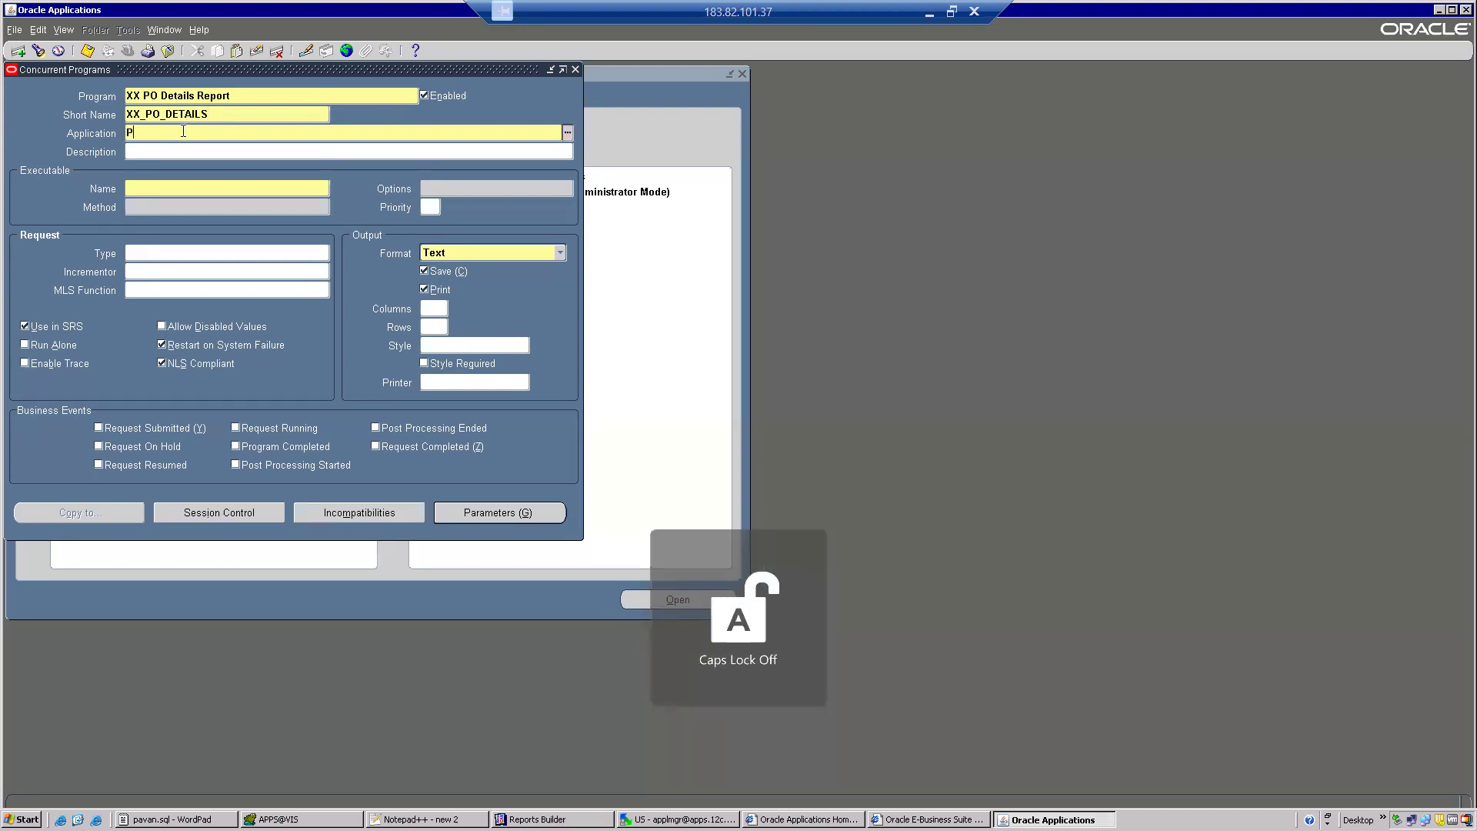
text(urch)
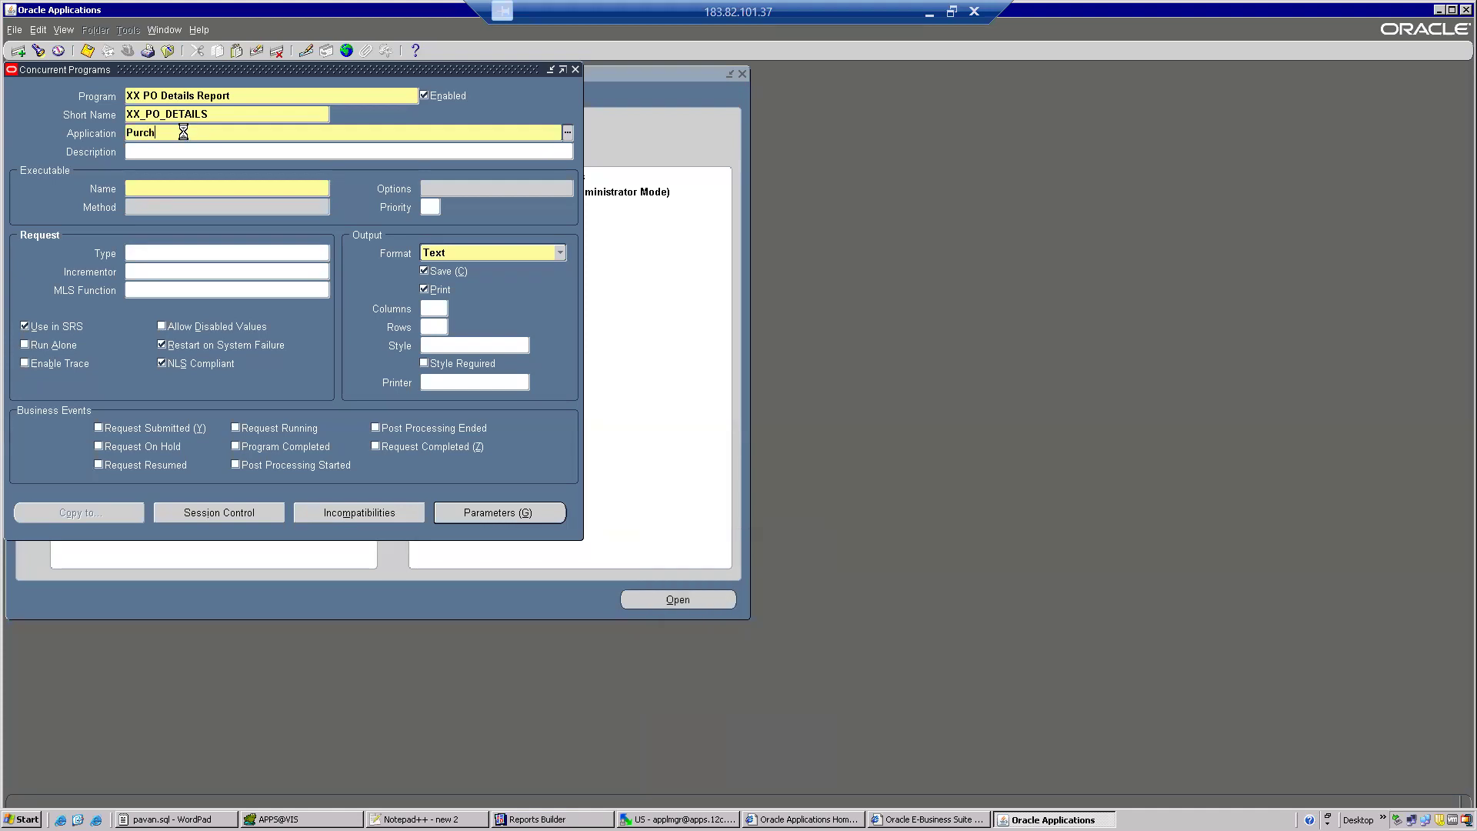
key(Tab)
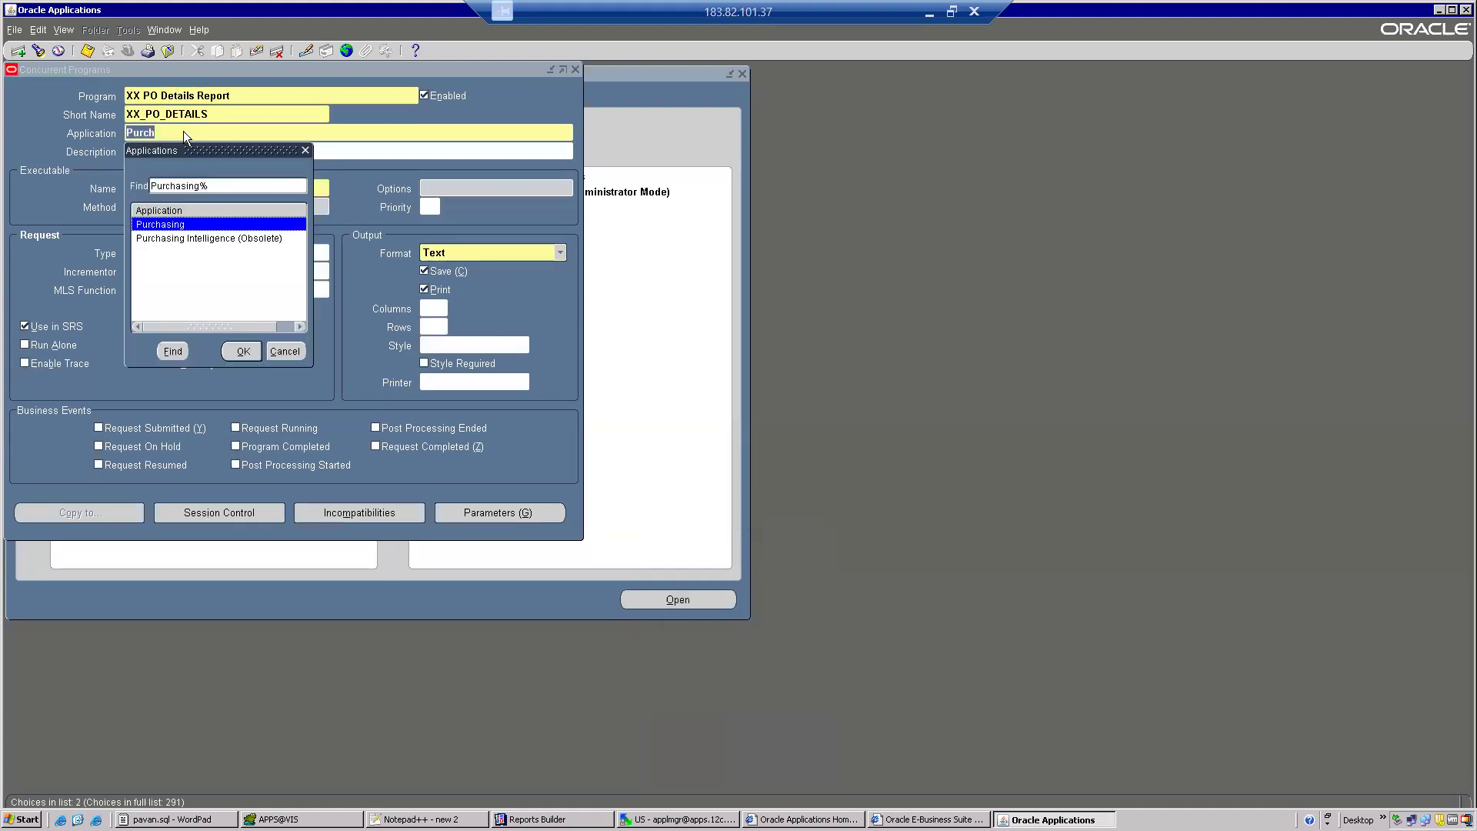
double_click(165, 223)
Link the concurrent program to the XX_PO_Details executable.
click(147, 186)
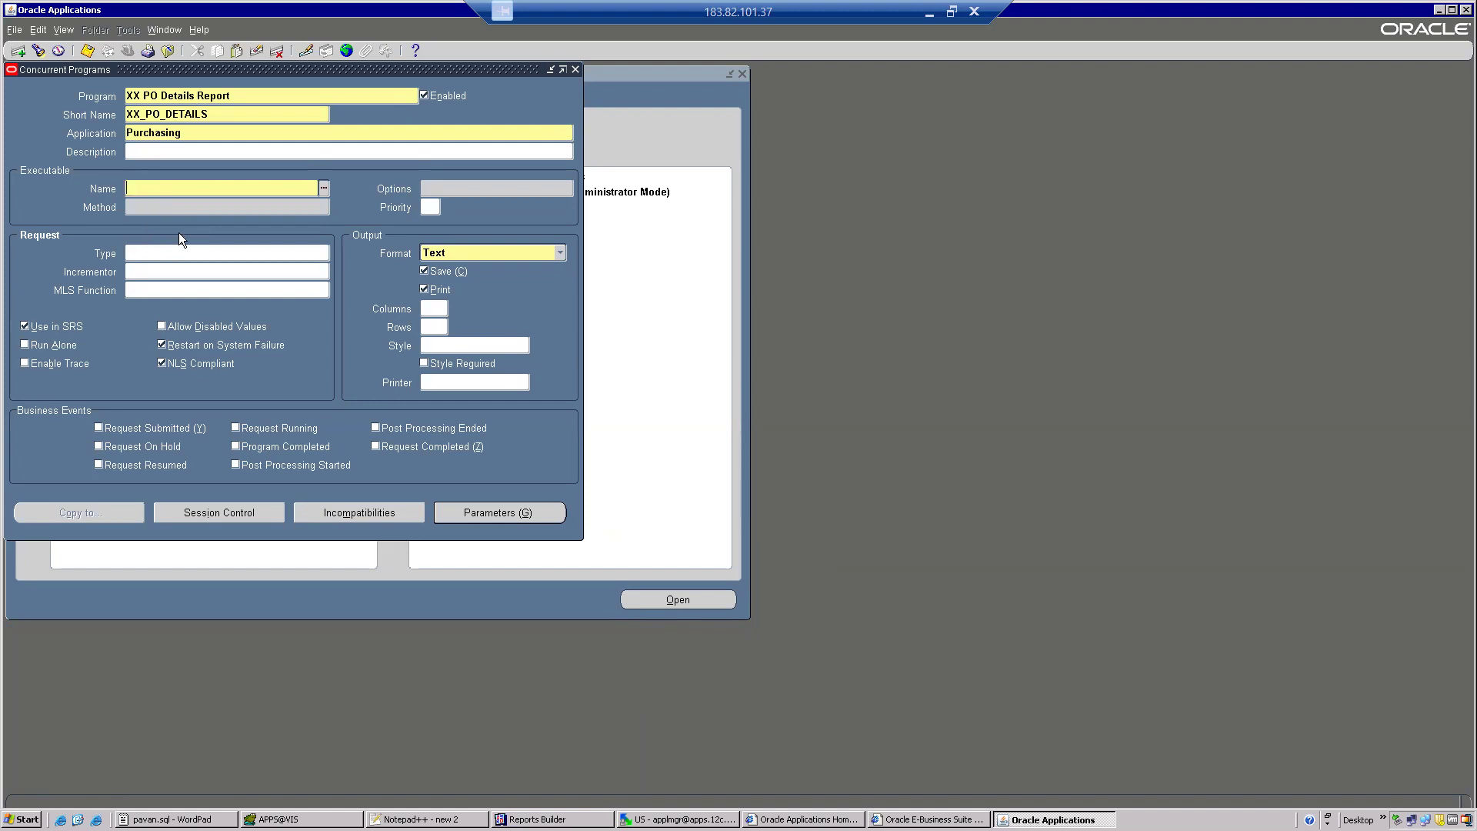
key(ctrl+v)
key(Tab)
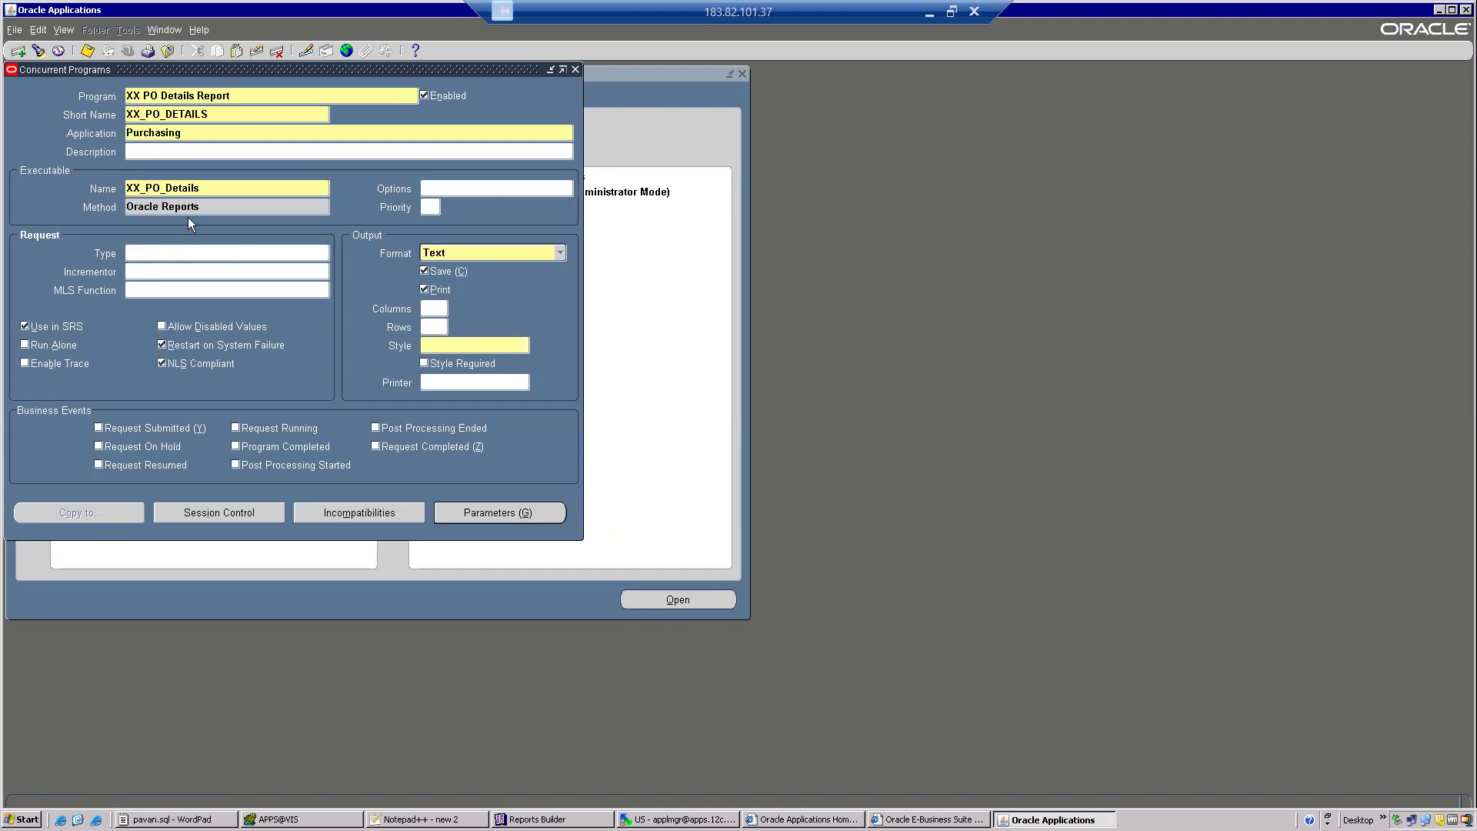
Set the program's output format to XML with the A4 style and save the concurrent program.
click(525, 250)
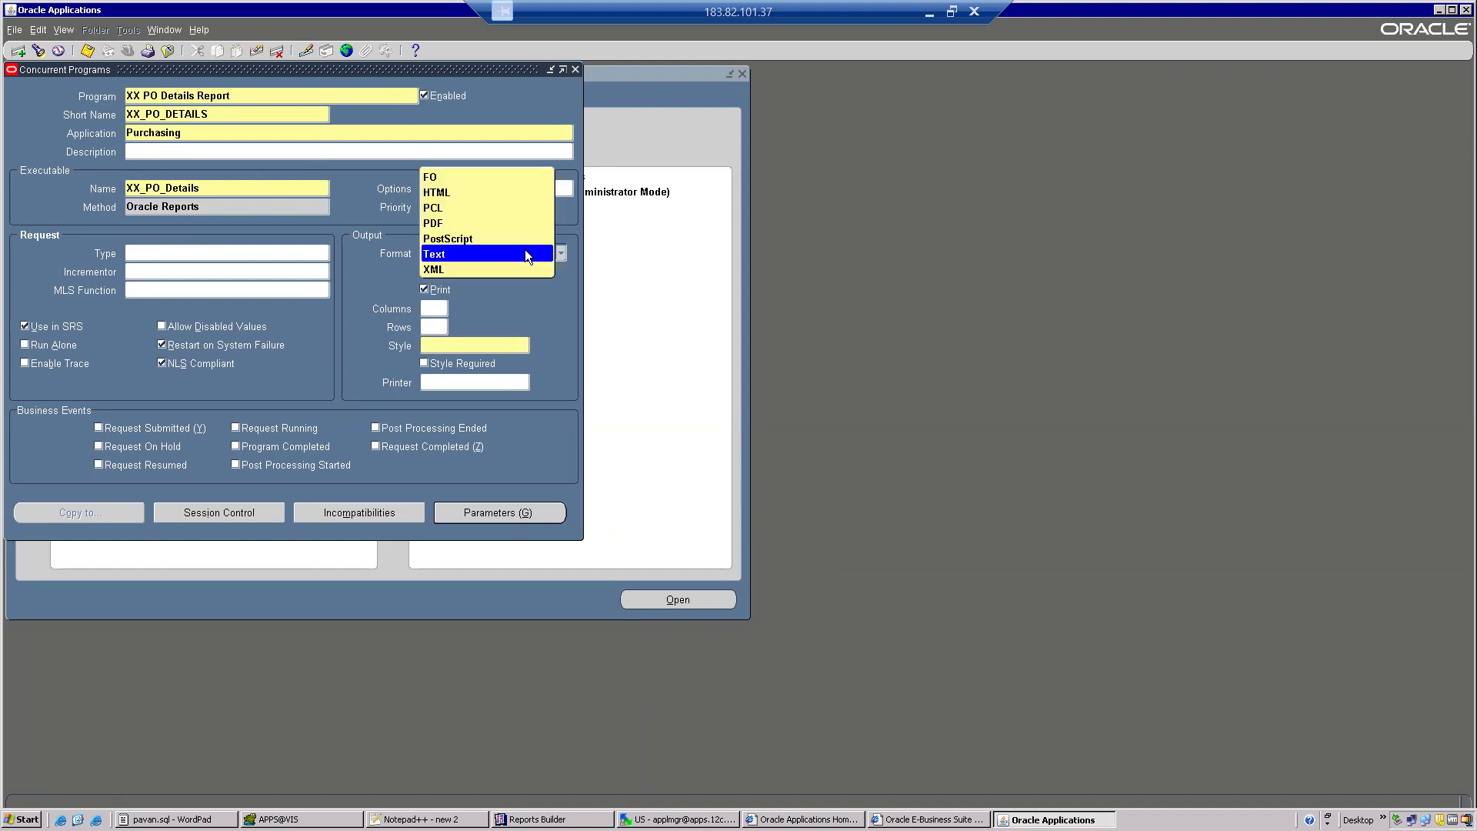
click(450, 270)
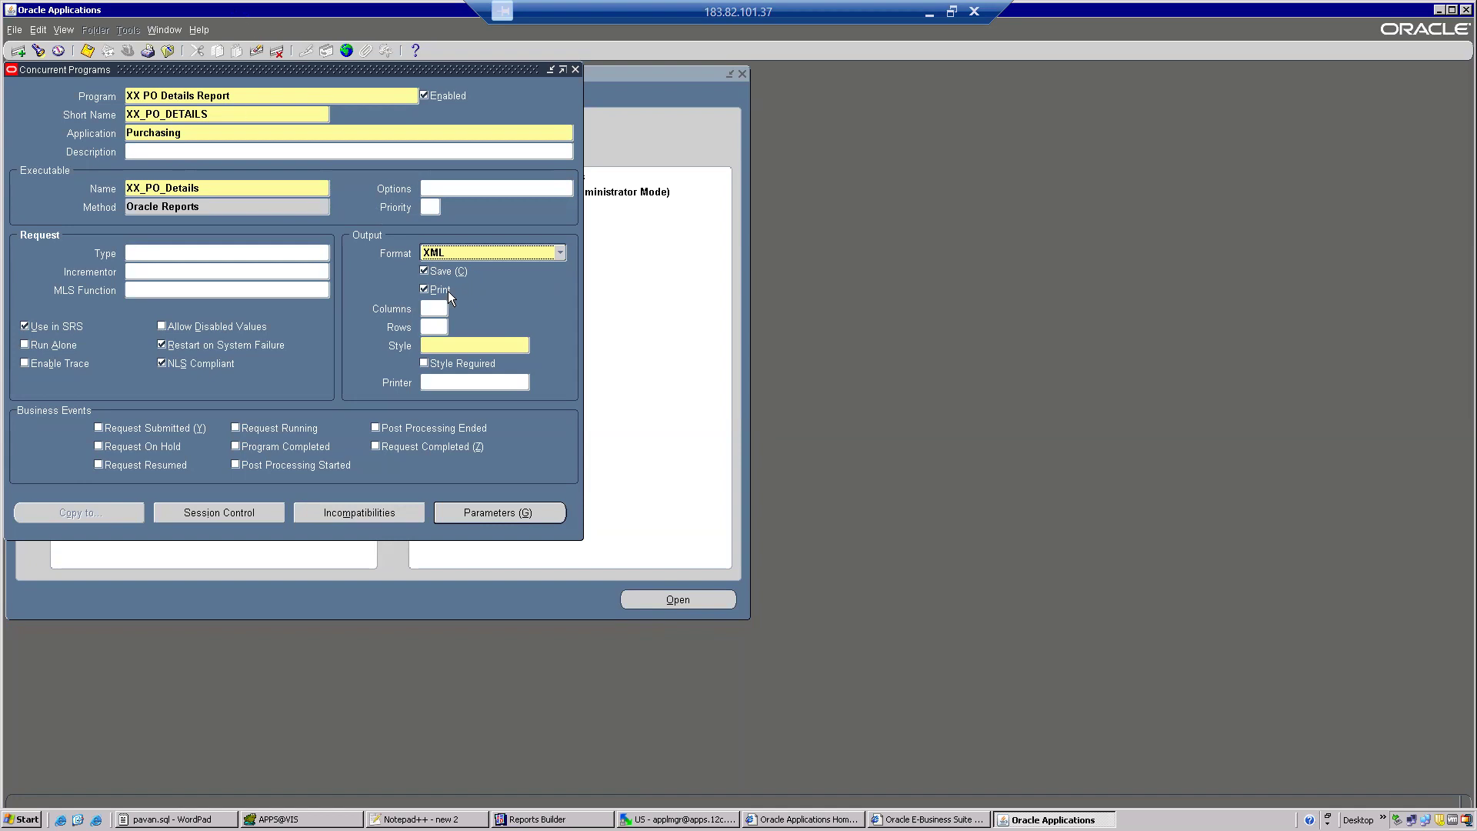
click(447, 351)
text(A4)
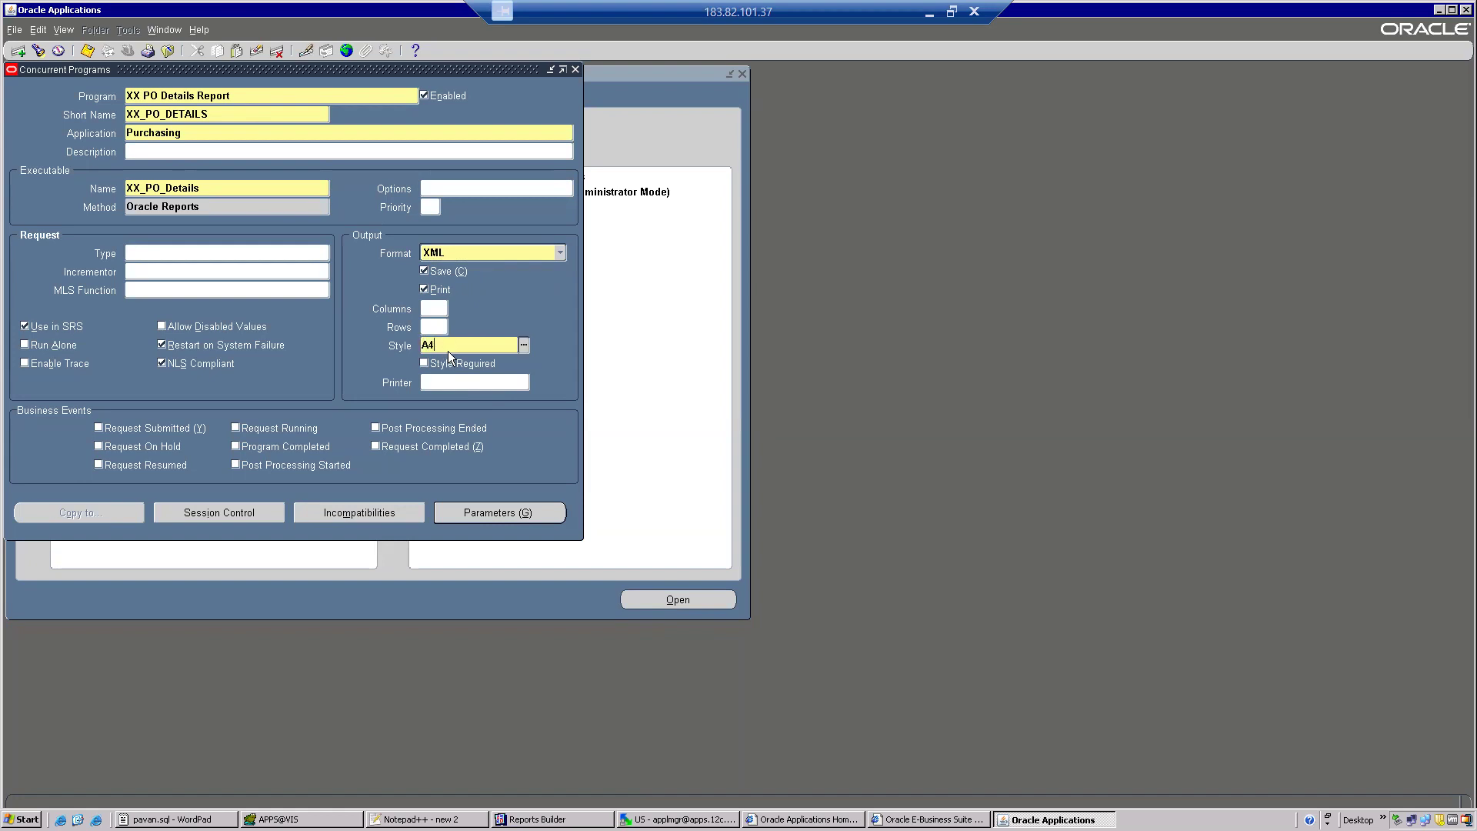
key(Tab)
click(87, 50)
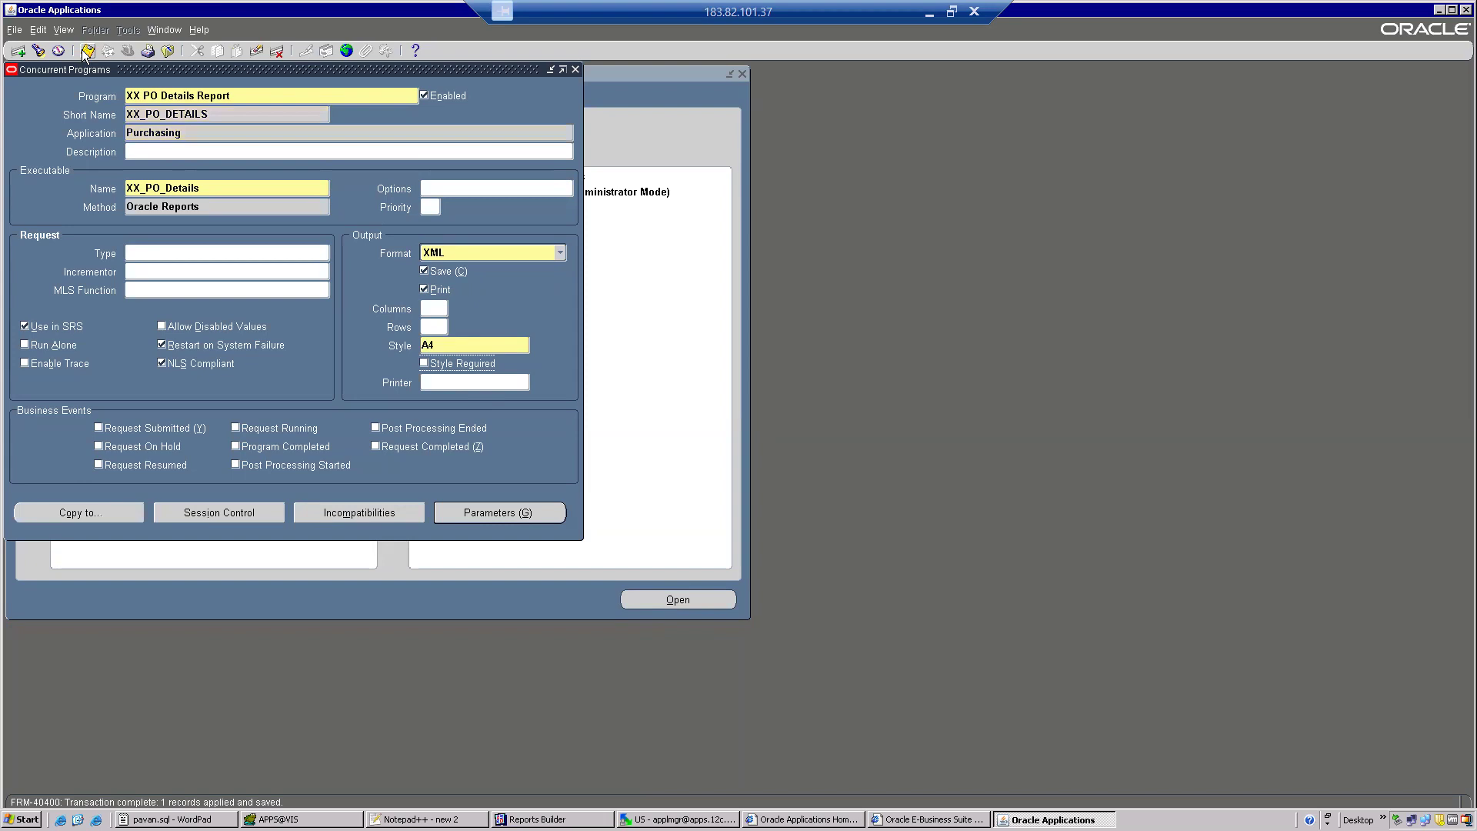
click(87, 50)
Close the Concurrent Programs form and open the Responsibilities definition form from the Security functions.
click(168, 50)
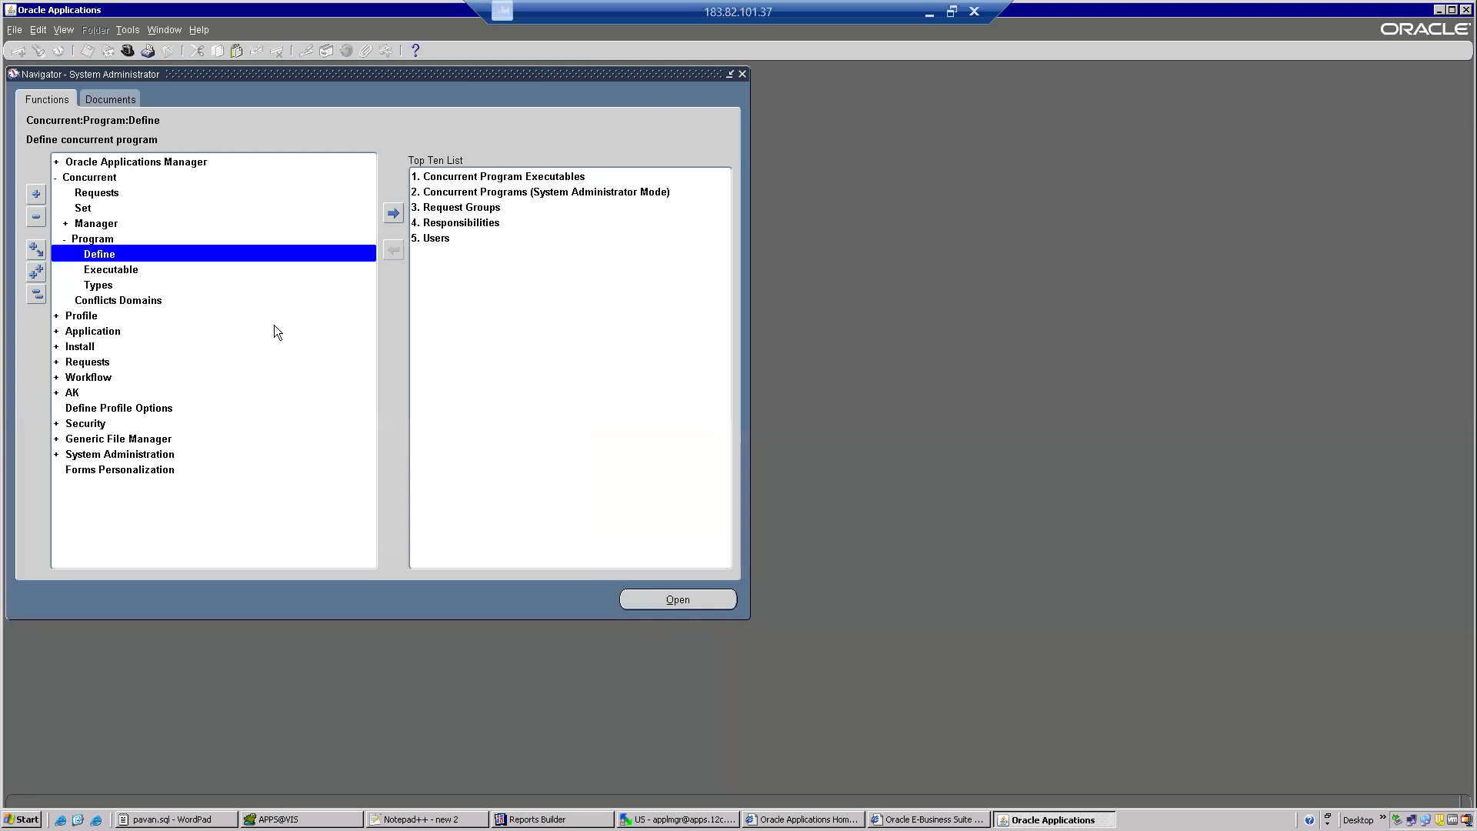
click(89, 425)
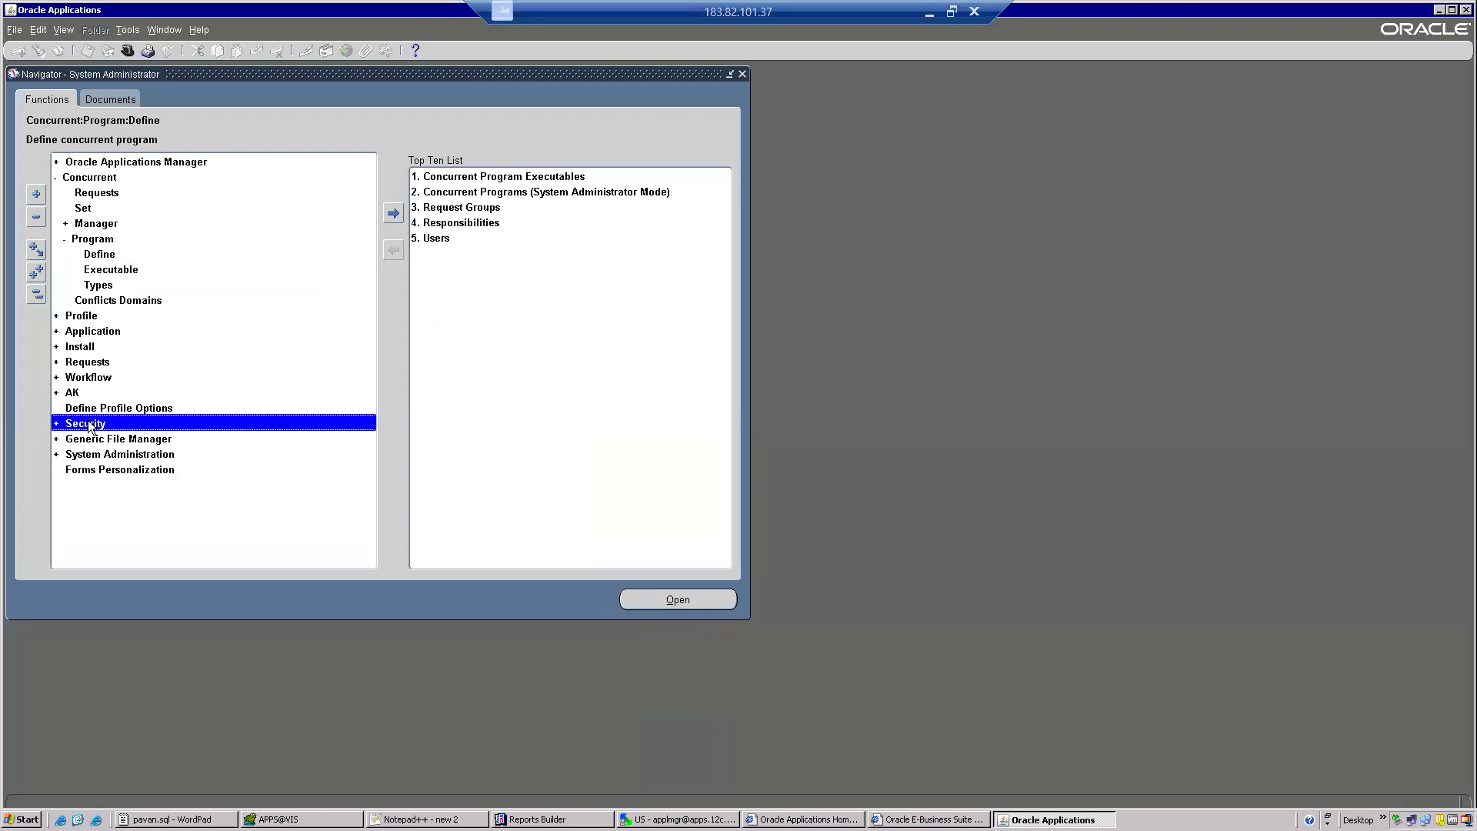
double_click(88, 425)
double_click(106, 455)
click(103, 470)
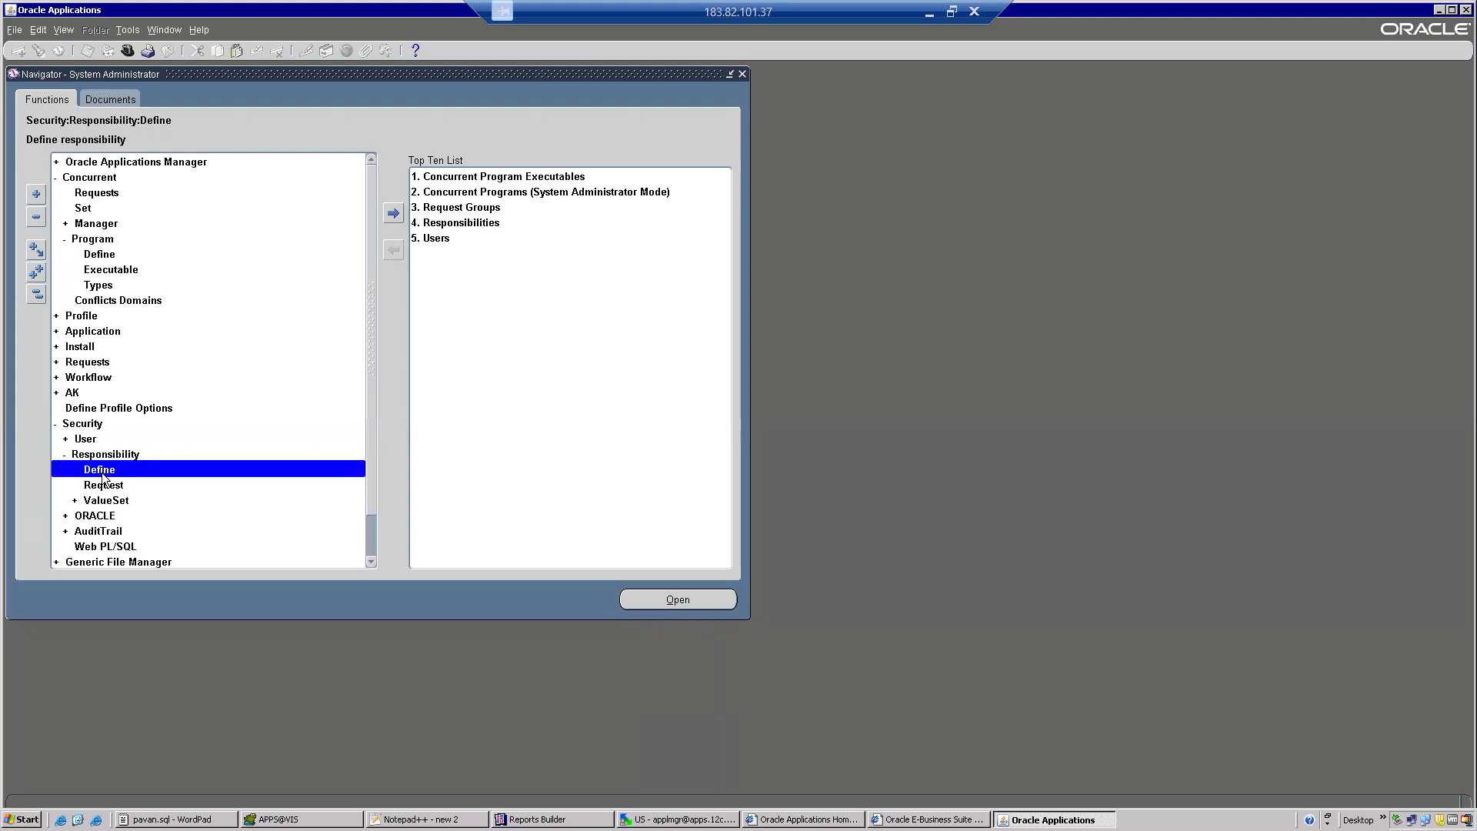
double_click(102, 470)
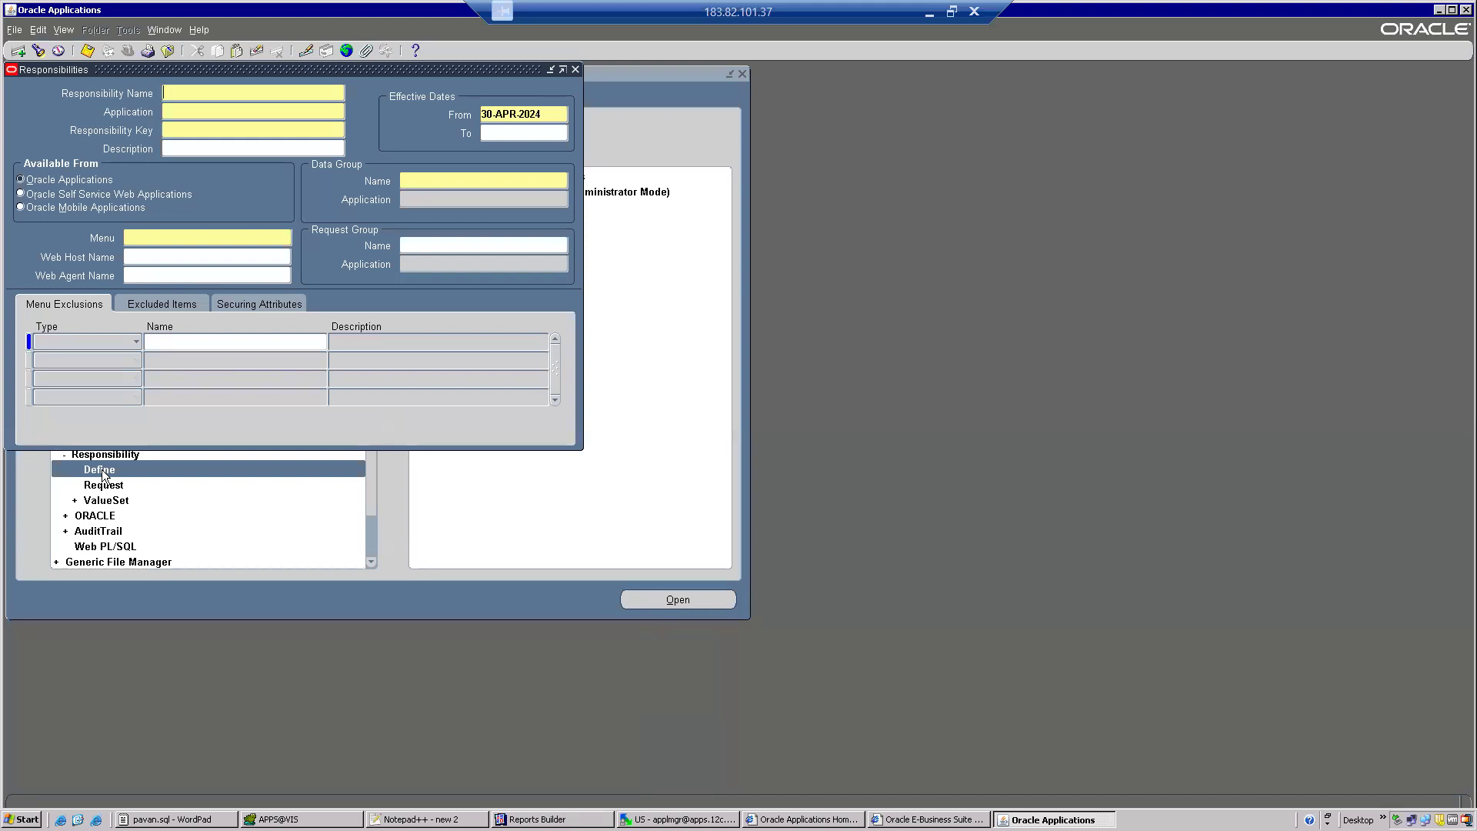
Query the responsibilities with names containing Purcha and check the request group name assigned to Australian Purchasing.
key(F11)
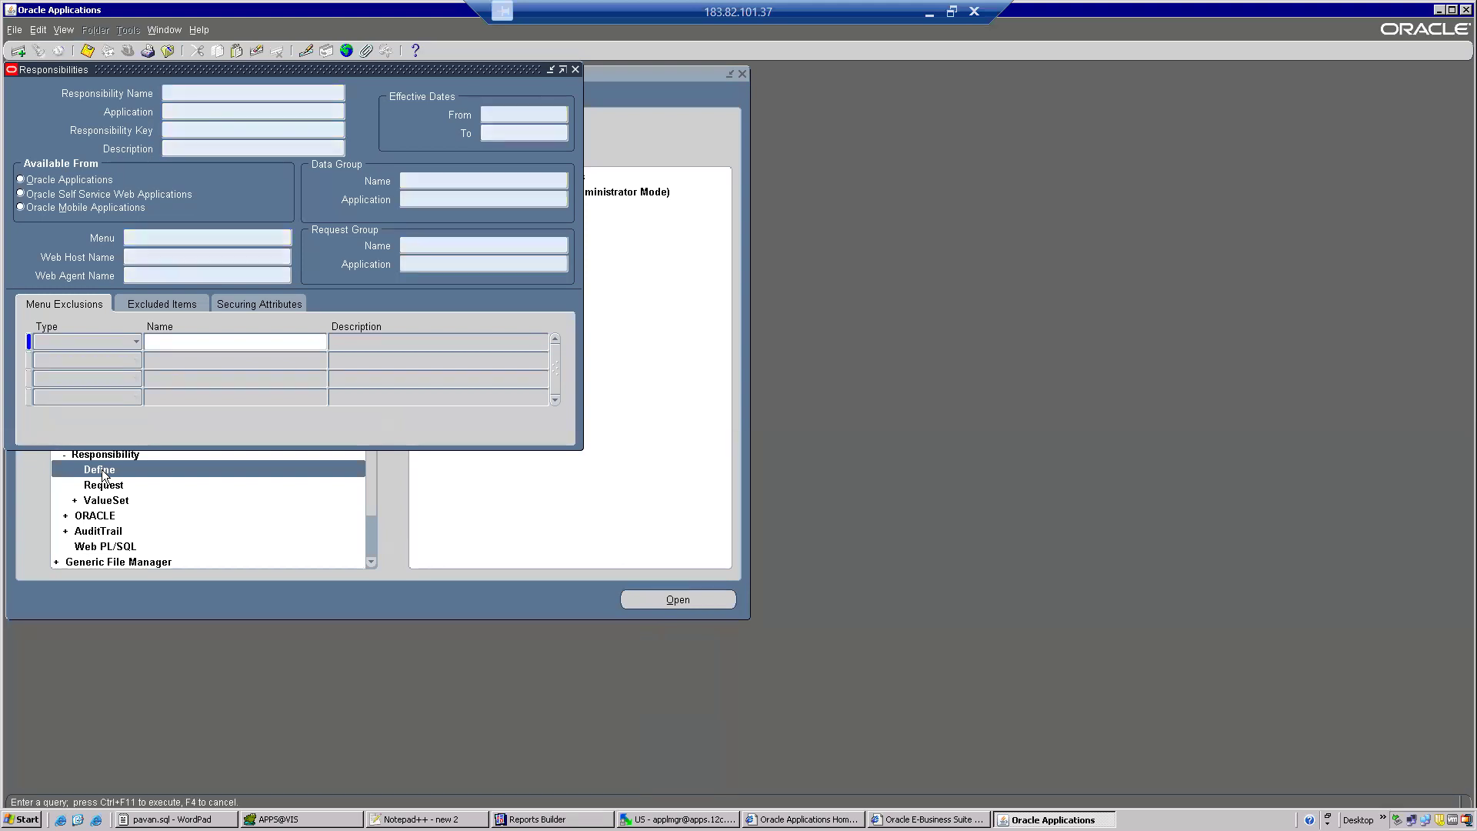
text(%%)
text(P)
text(urcha)
text(%)
key(BackSpace)
key(ctrl+F11)
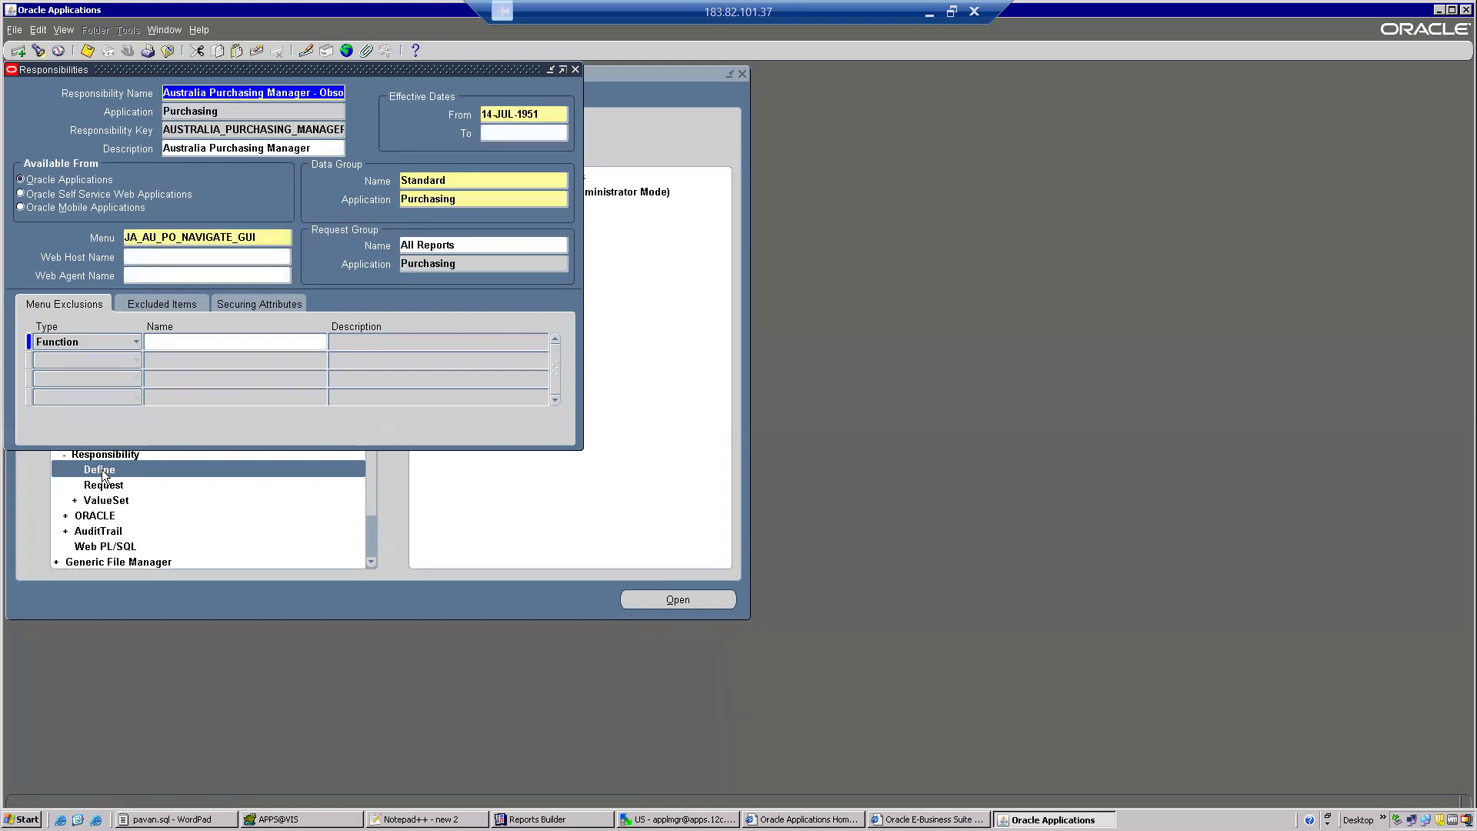
key(Down)
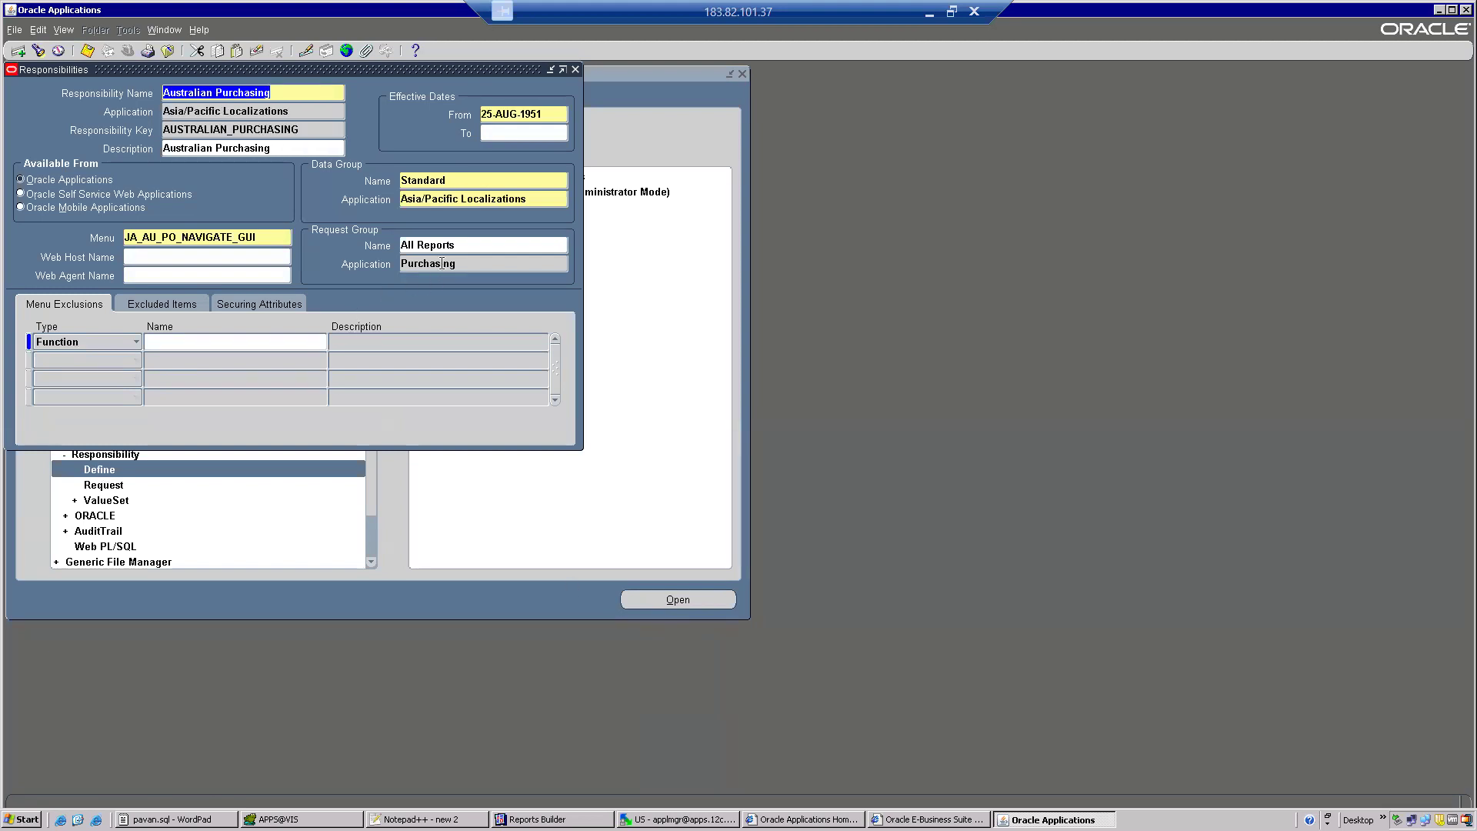
click(460, 245)
key(ctrl+c)
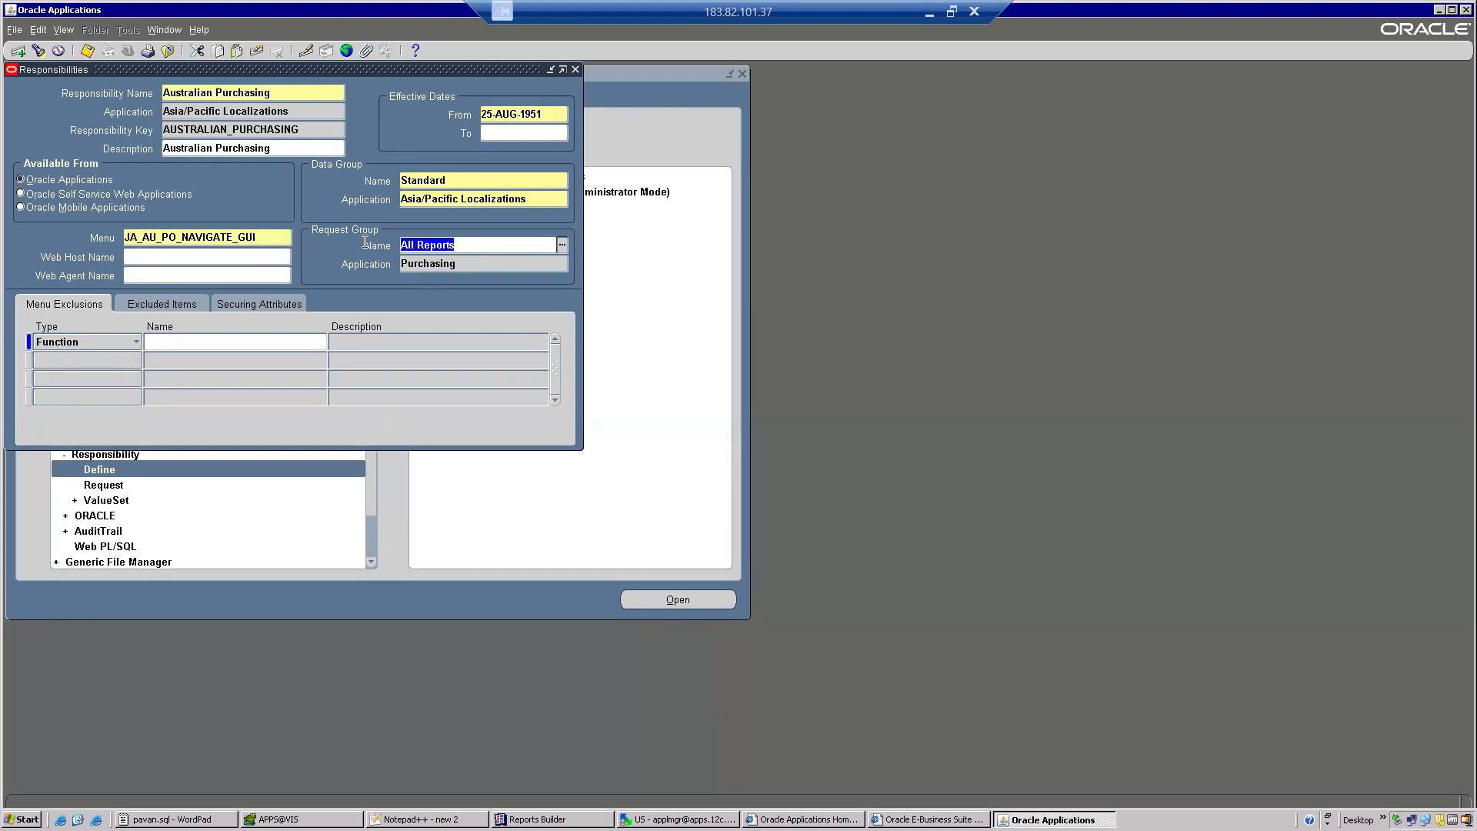
Close the Responsibilities form and open the Request Groups form from the Responsibility functions.
click(168, 51)
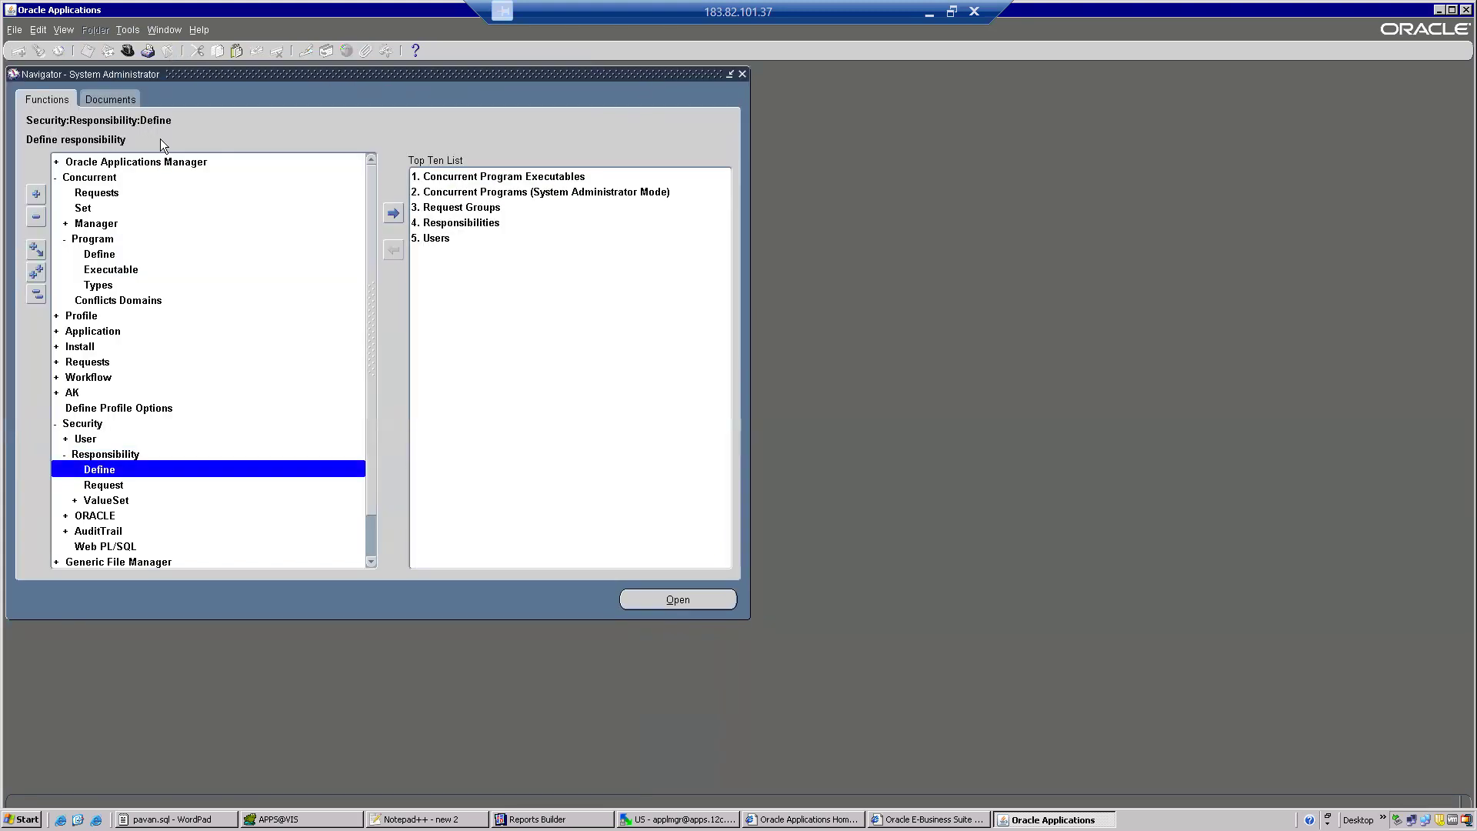
double_click(119, 487)
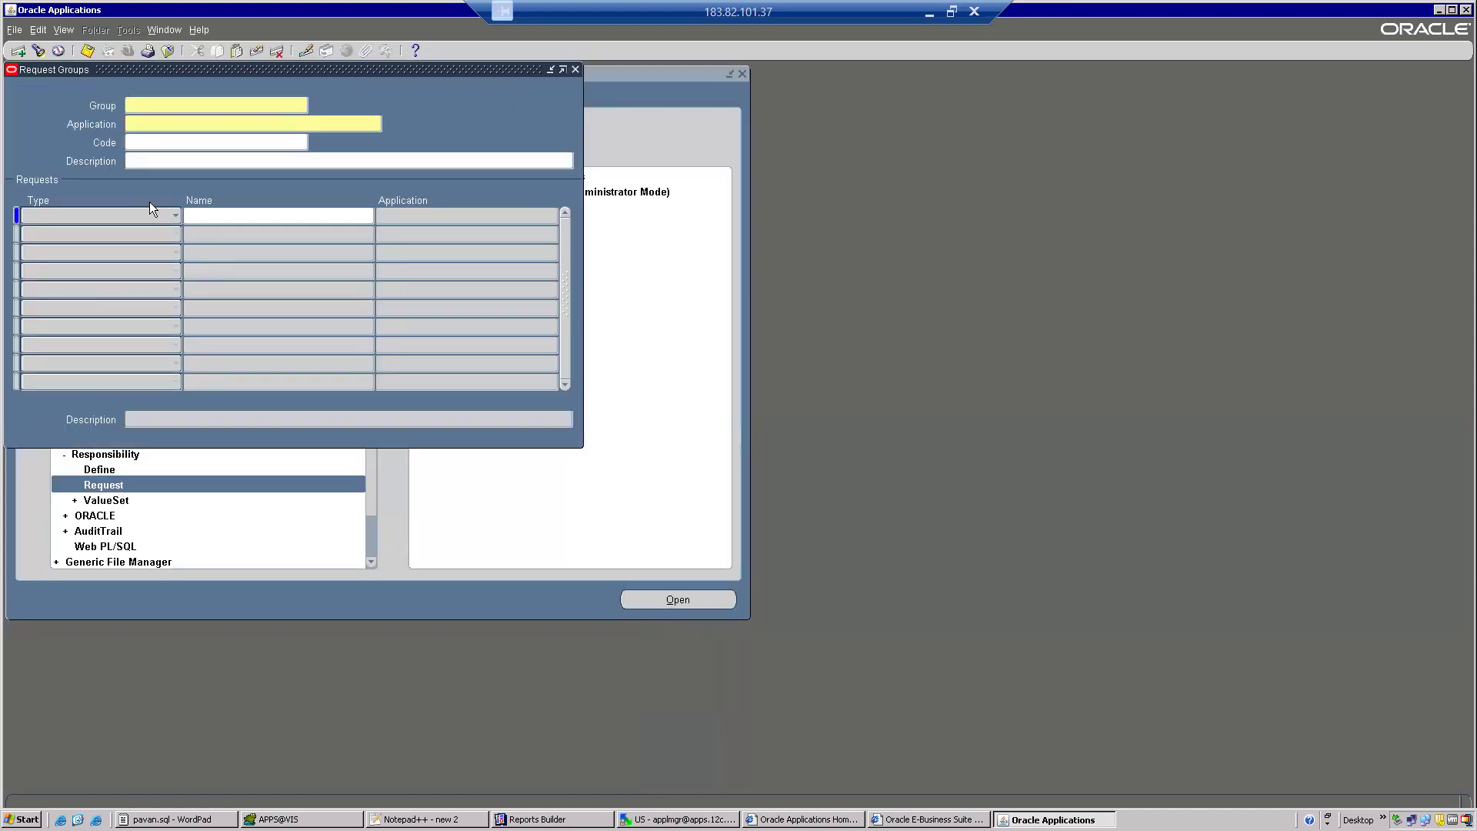
key(super)
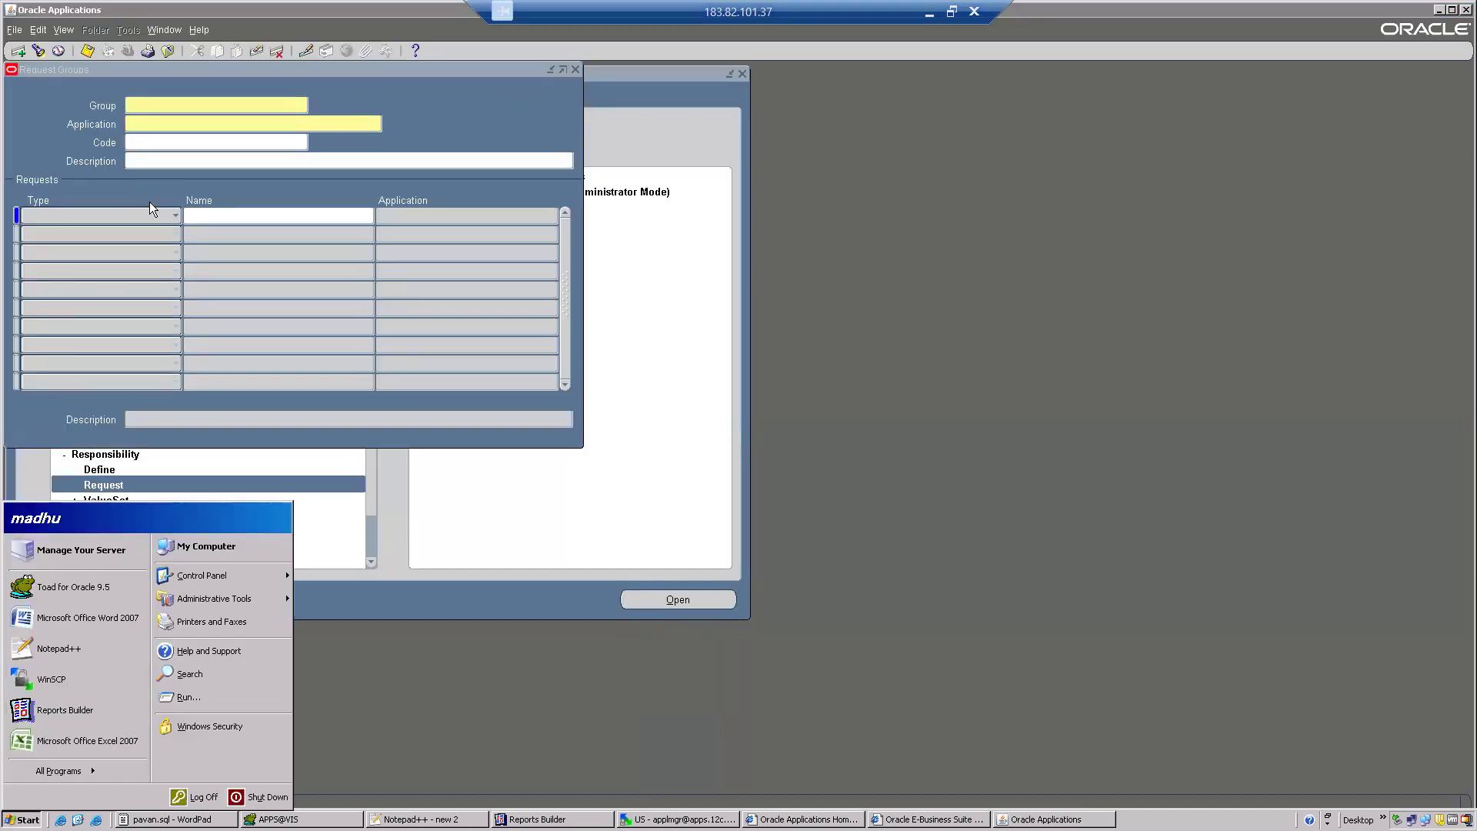
Query the request groups named All Reports and go to the record belonging to the Purchasing application.
key(Escape)
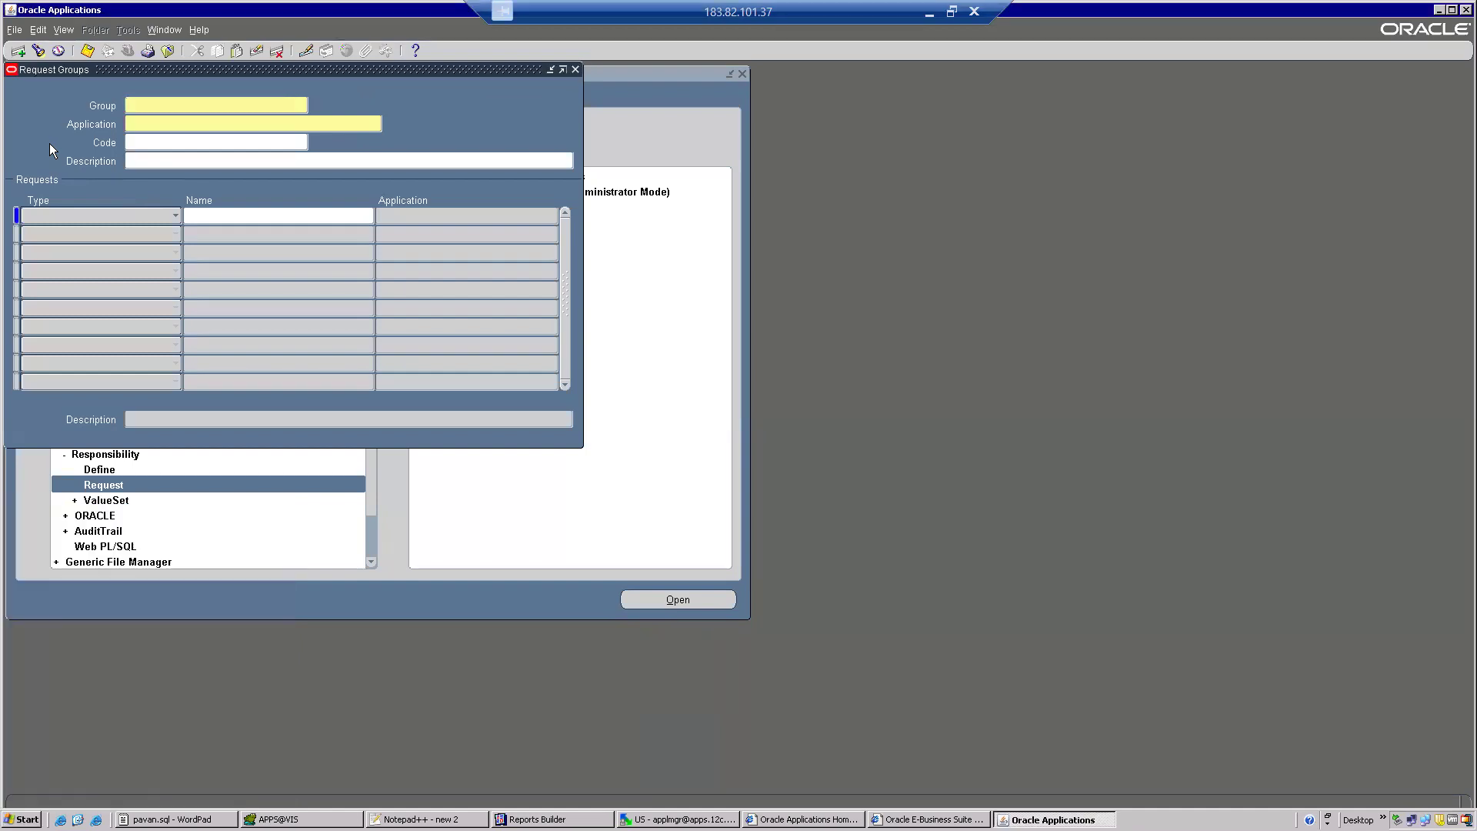
key(F11)
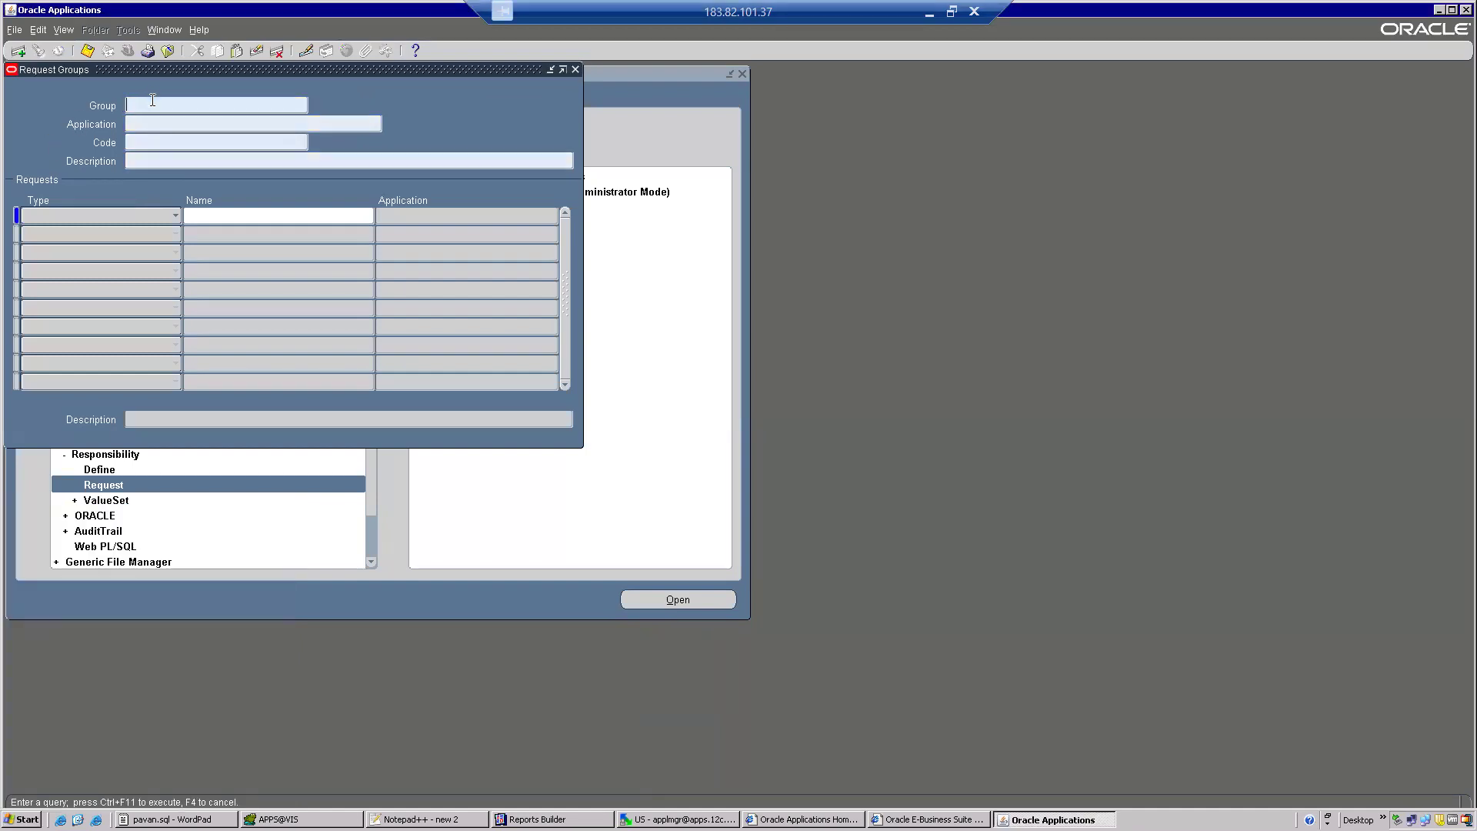
key(ctrl+v)
key(ctrl+F11)
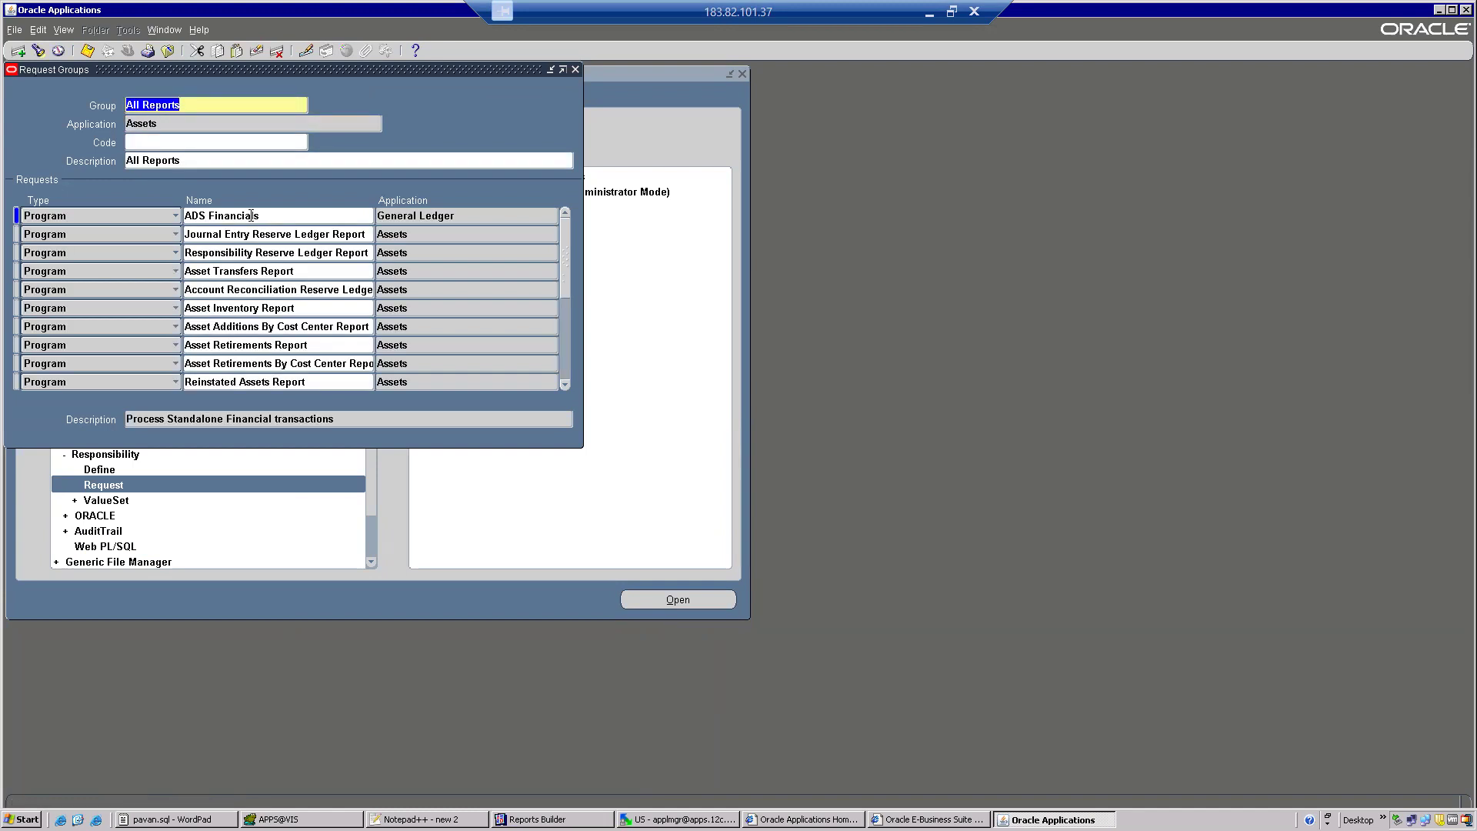
double_click(161, 119)
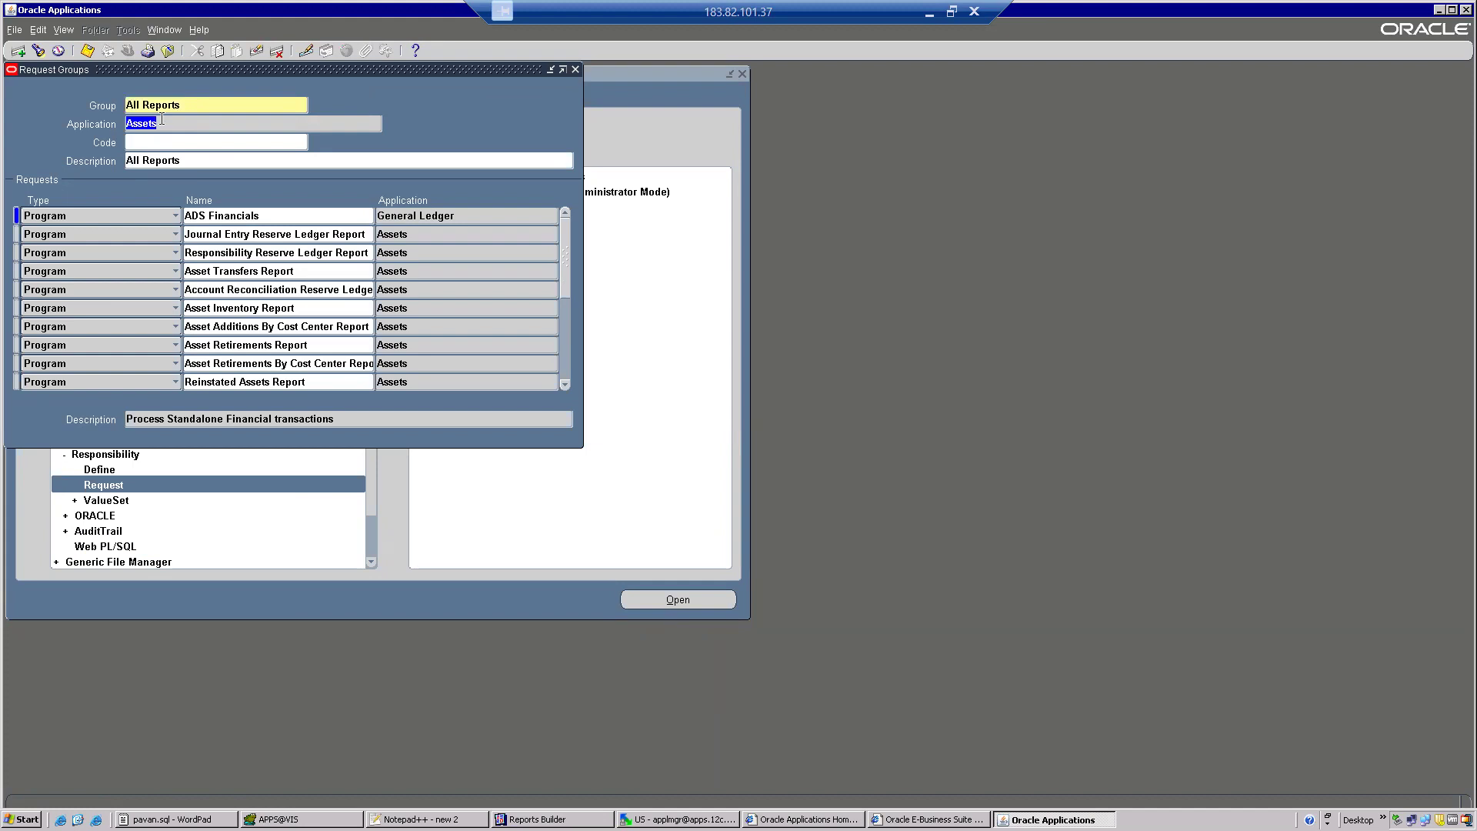
key(Down)
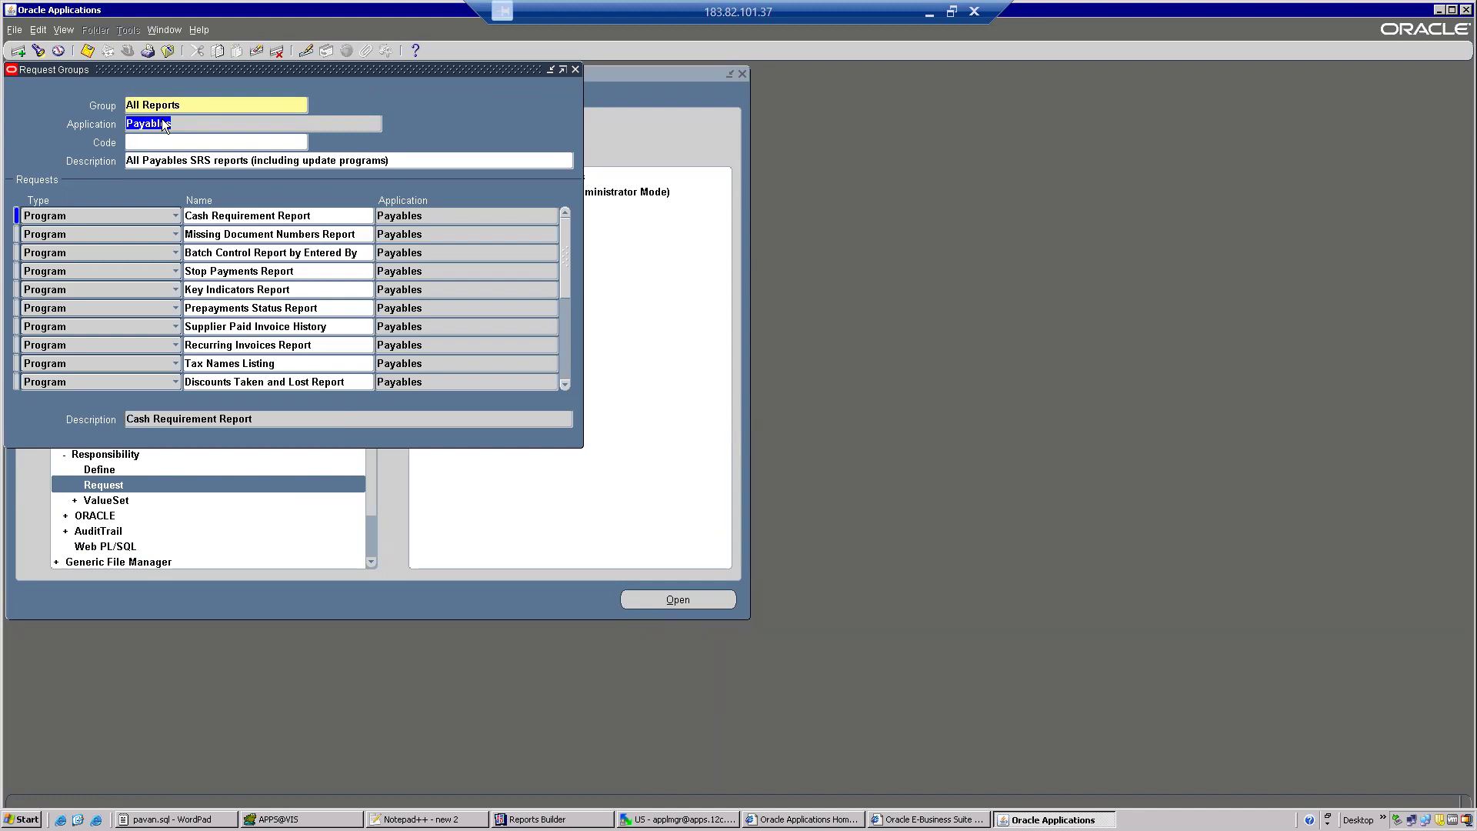
key(Down)
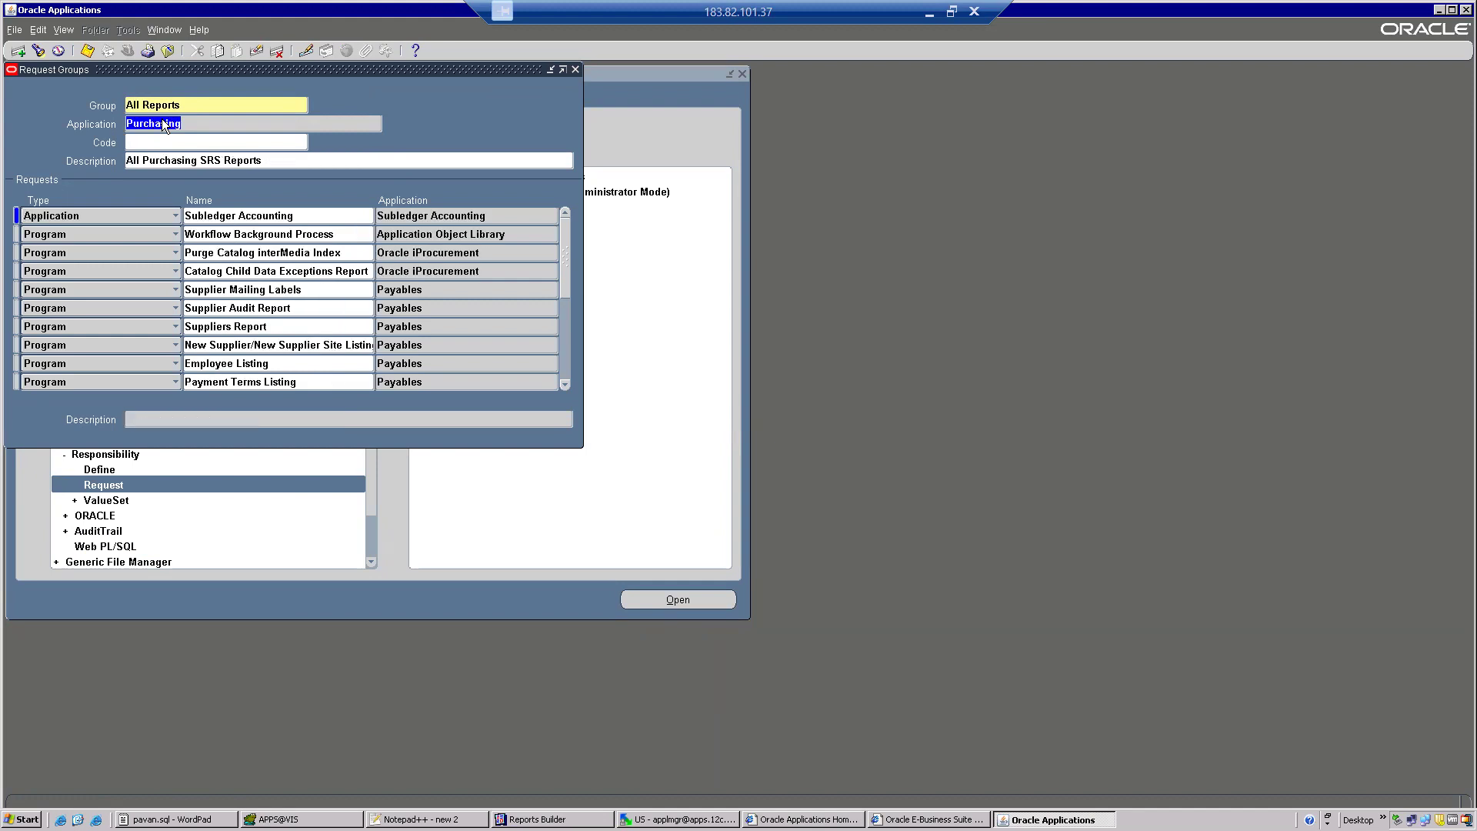
Add the XX PO Details Report program as a new request below Suppliers Report in the group and save it.
click(257, 326)
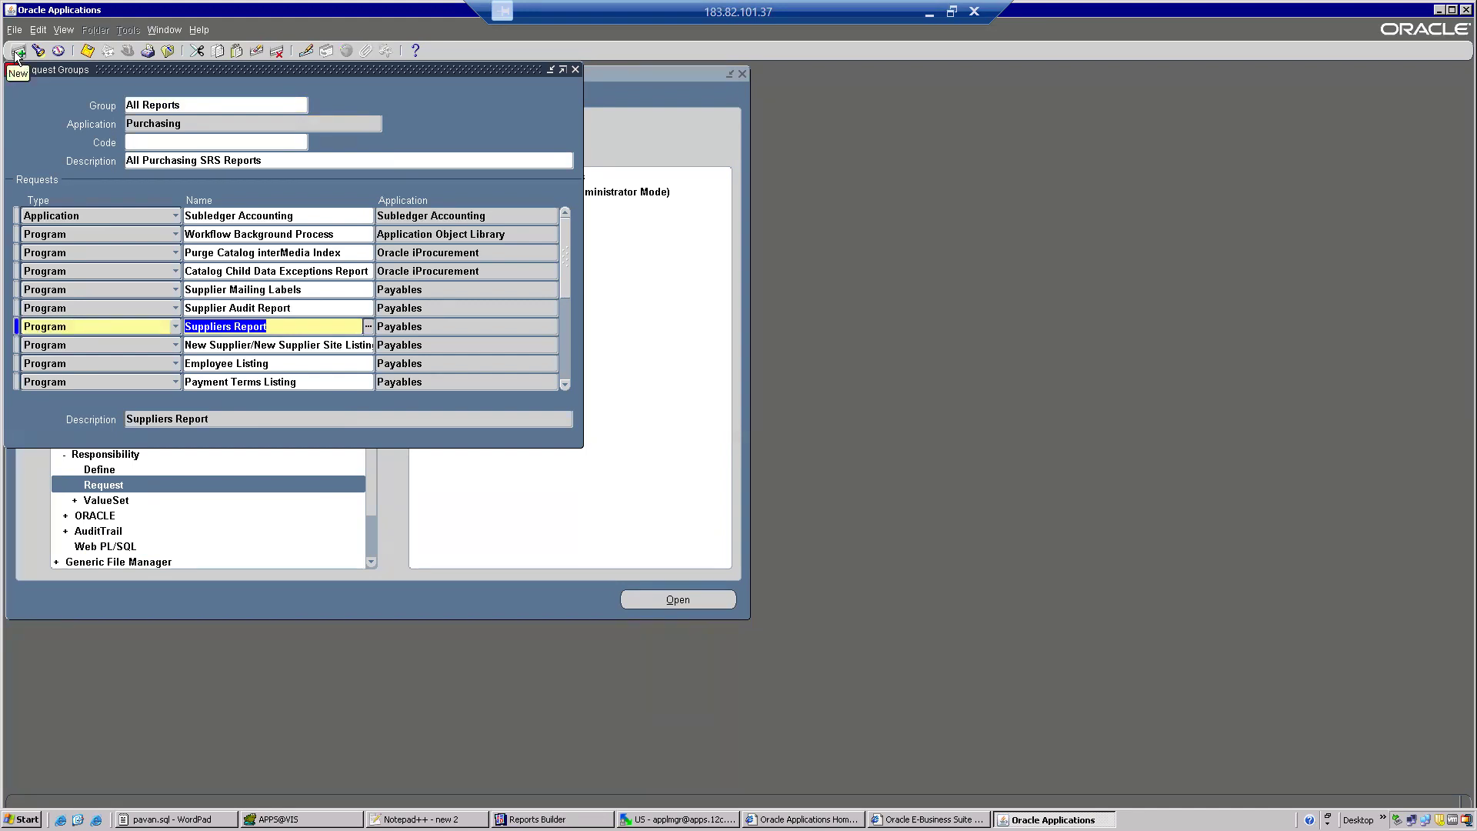
click(16, 51)
click(206, 345)
text(XX)
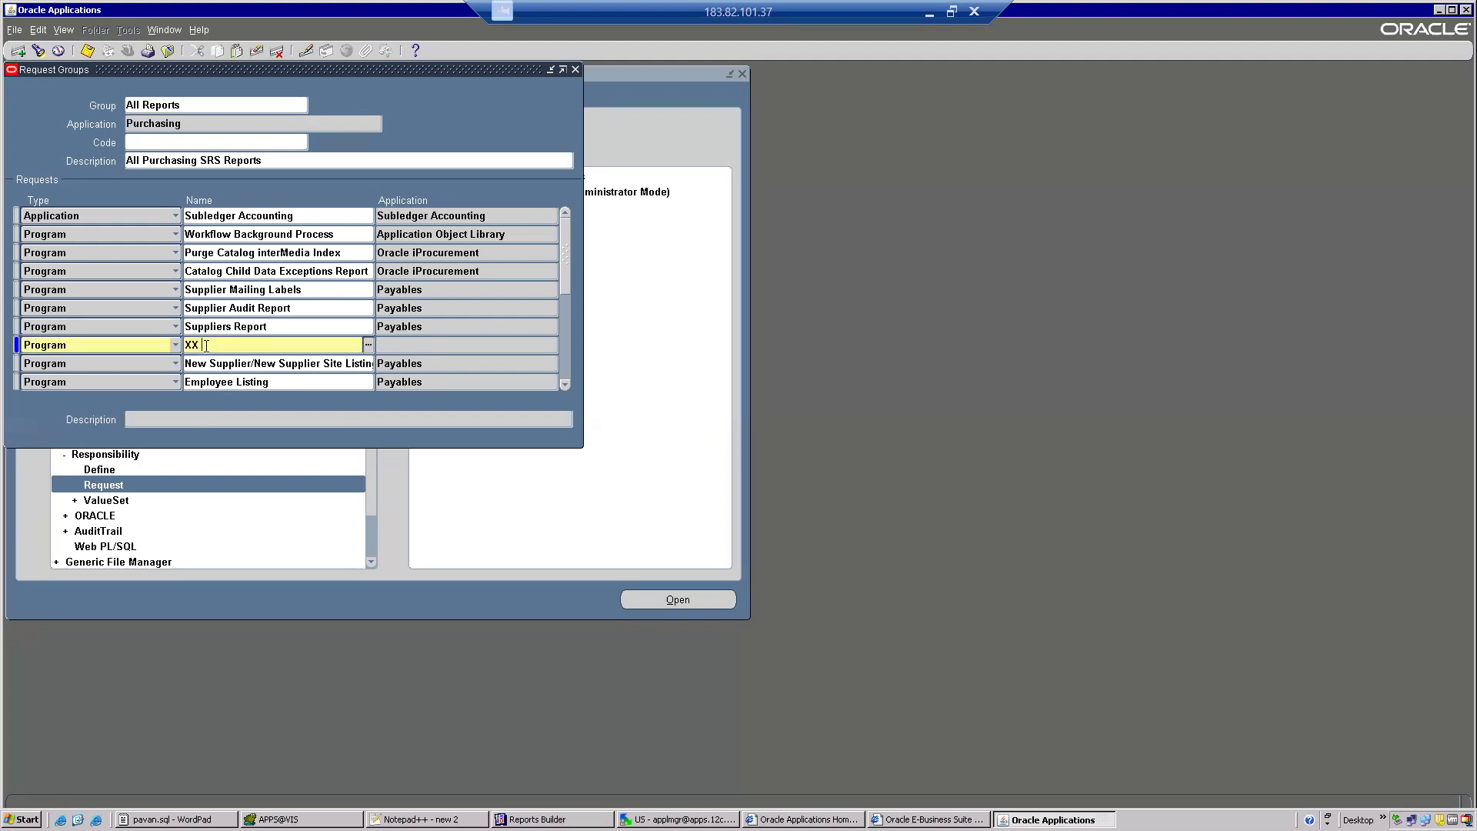
text( PO)
key(Tab)
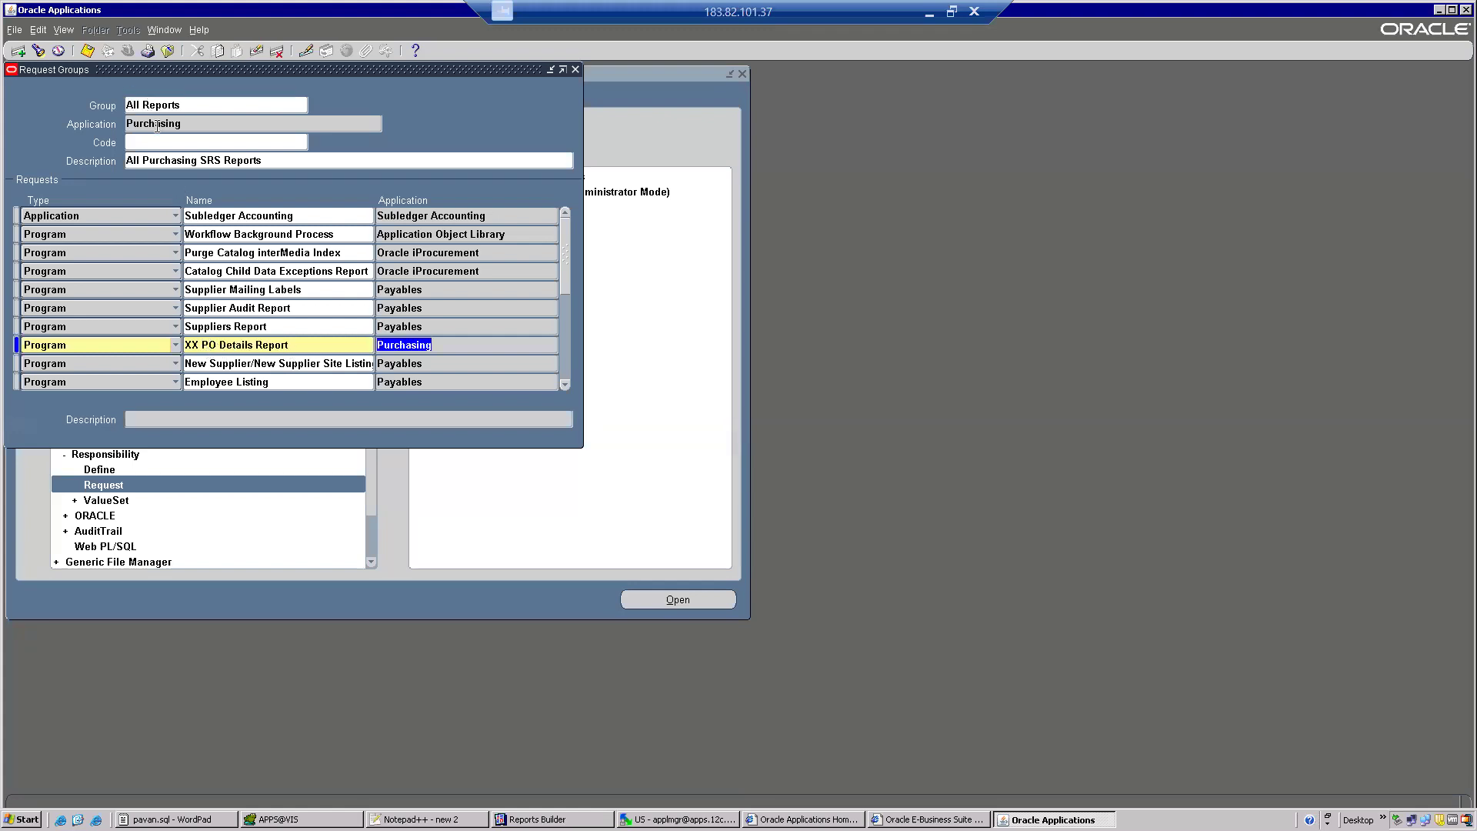
click(87, 51)
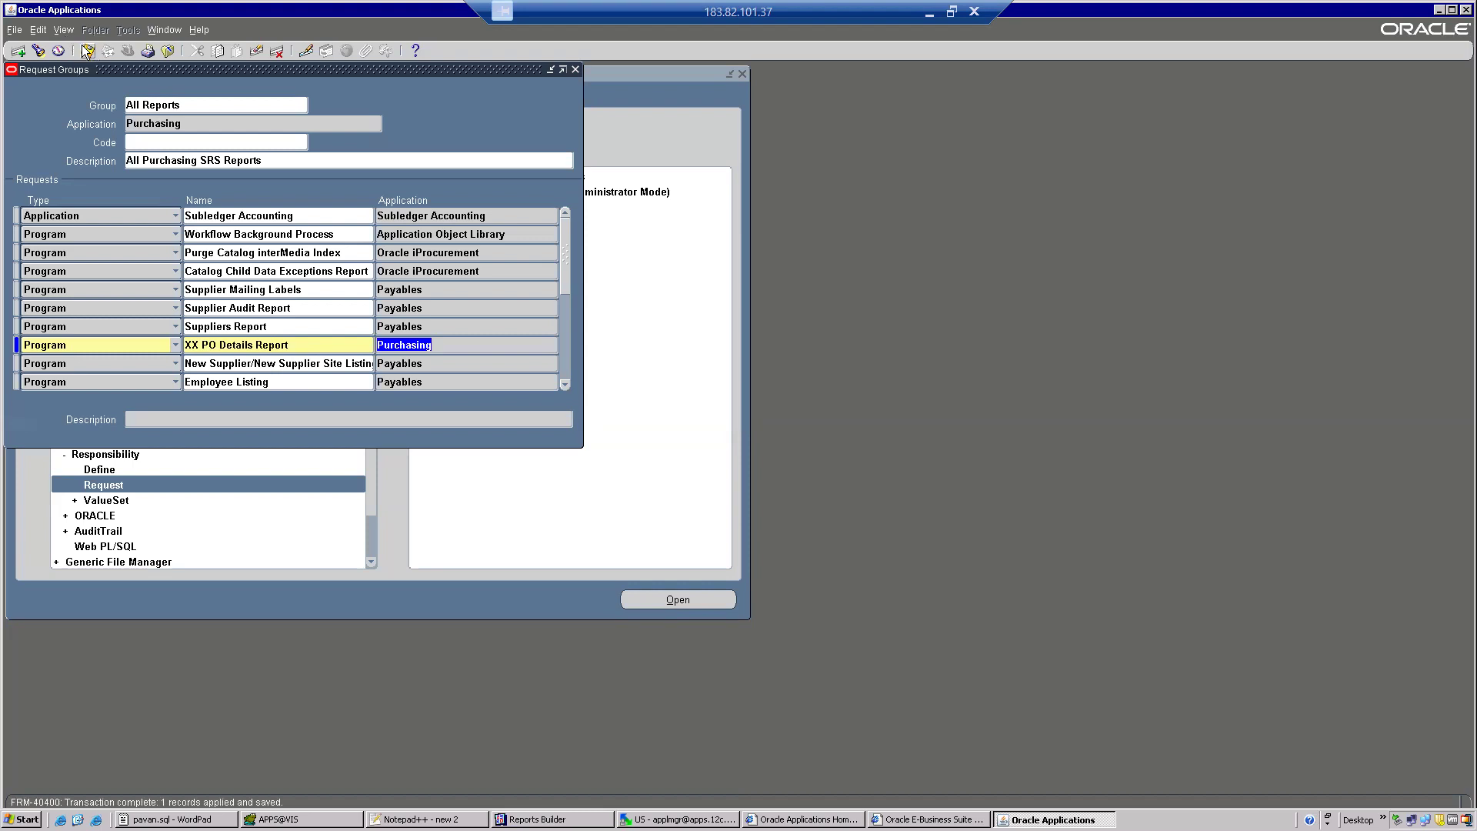
Close the Request Groups form and switch to the Purchasing, Vision Operations (USA) responsibility.
click(168, 51)
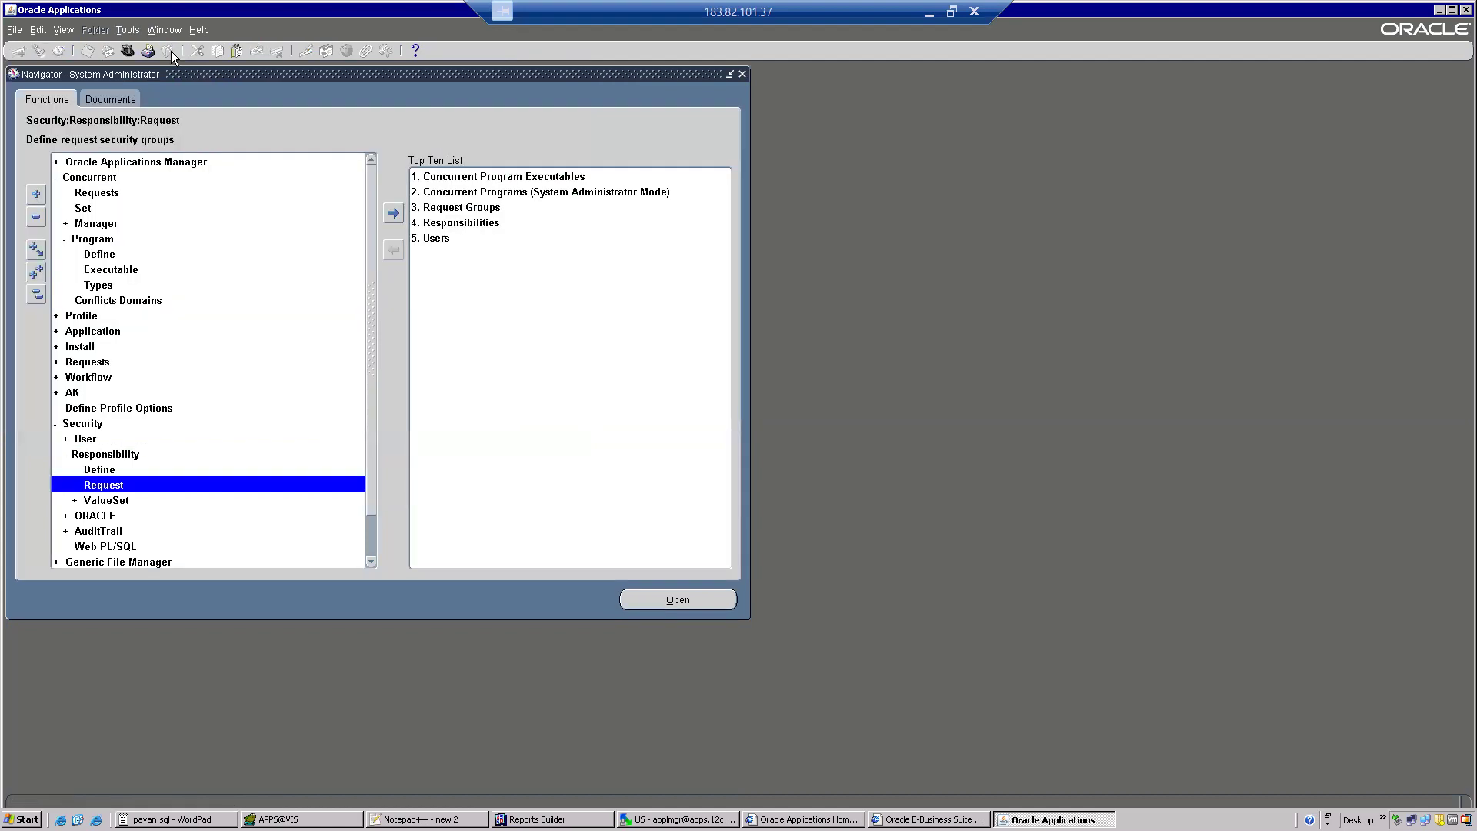
click(127, 51)
text(purchasing%)
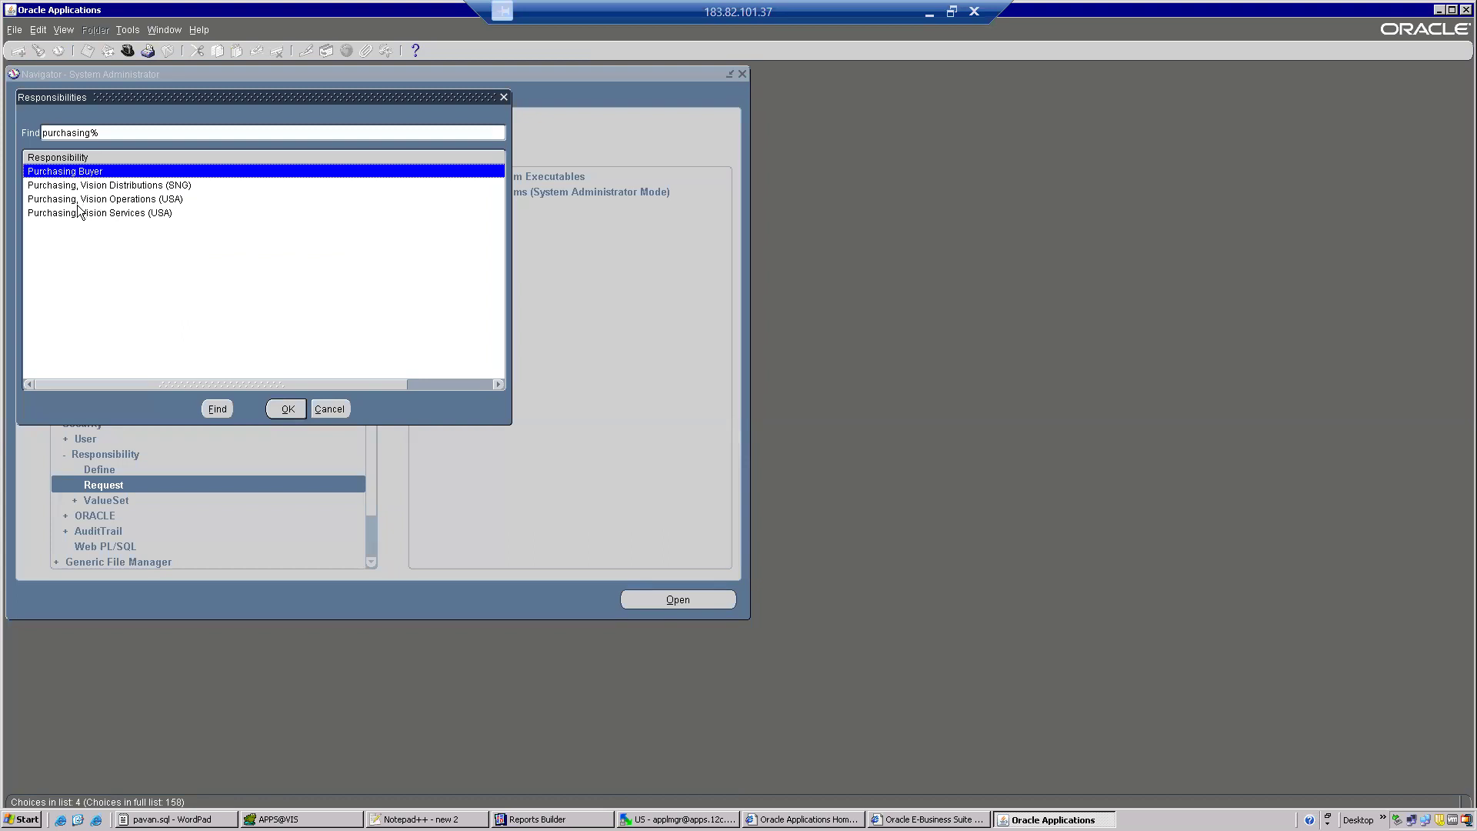
double_click(110, 199)
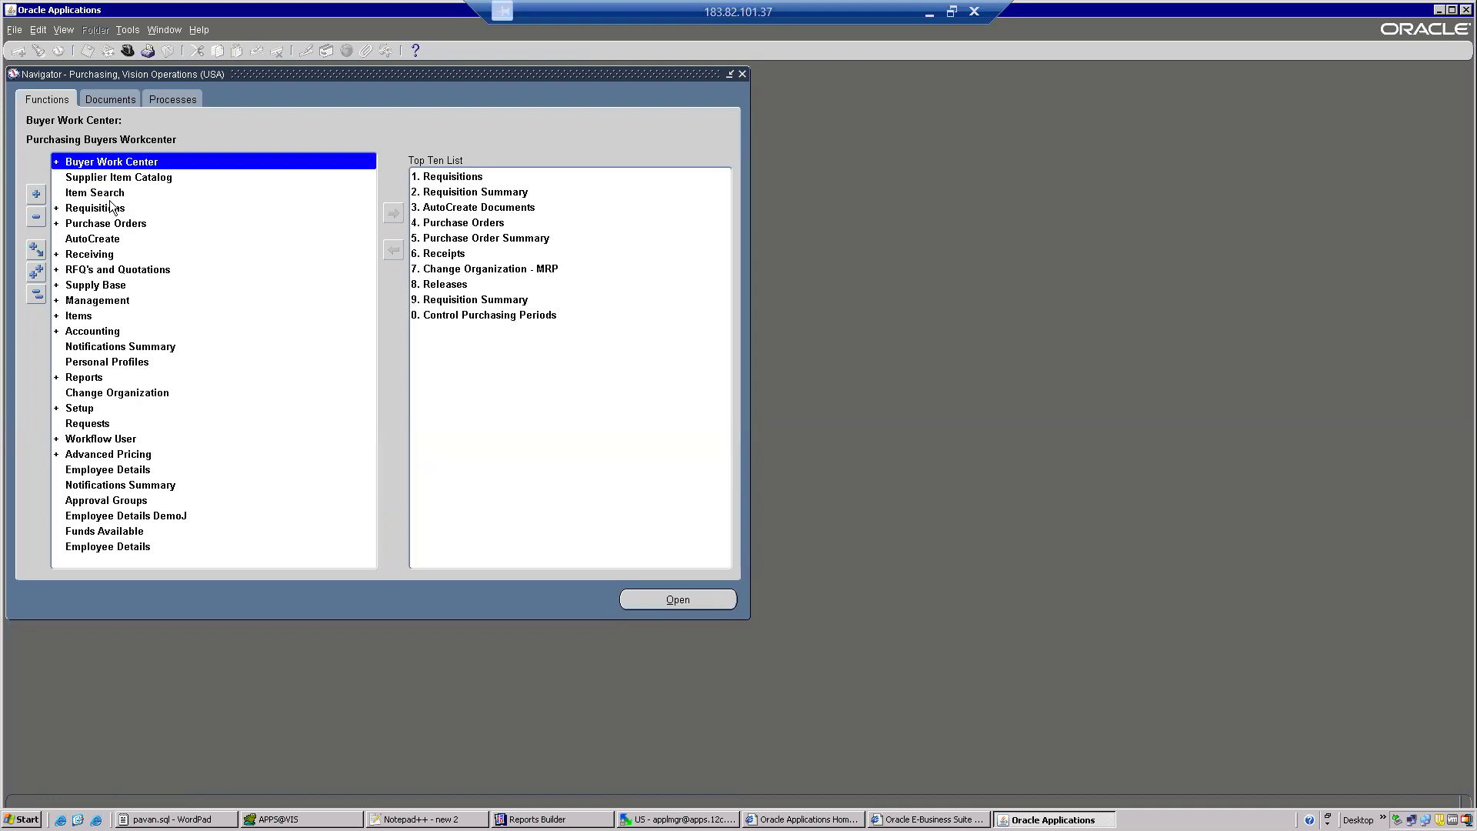
Start a new request submission of the Single Request type.
click(63, 31)
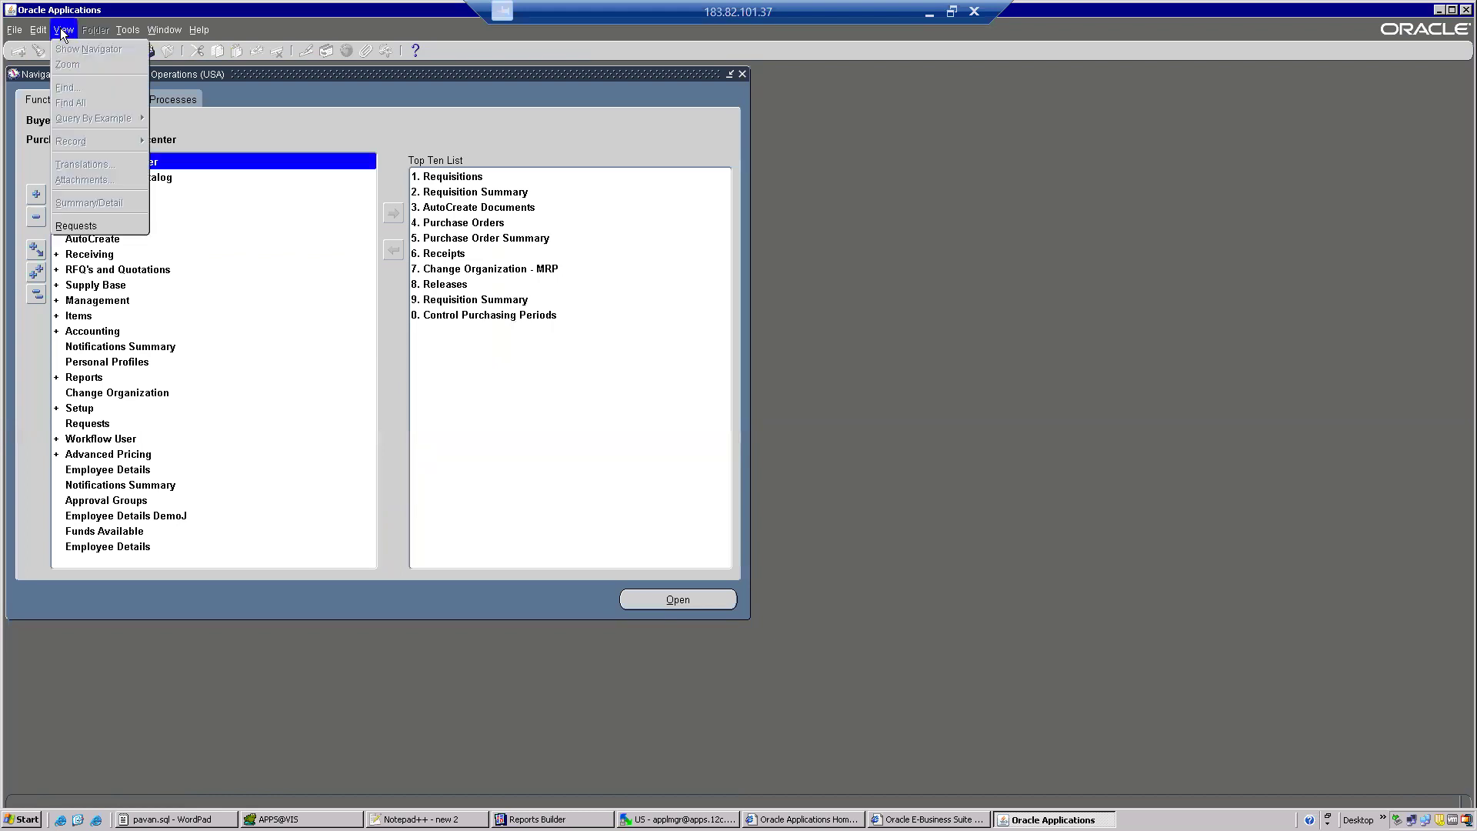
click(95, 227)
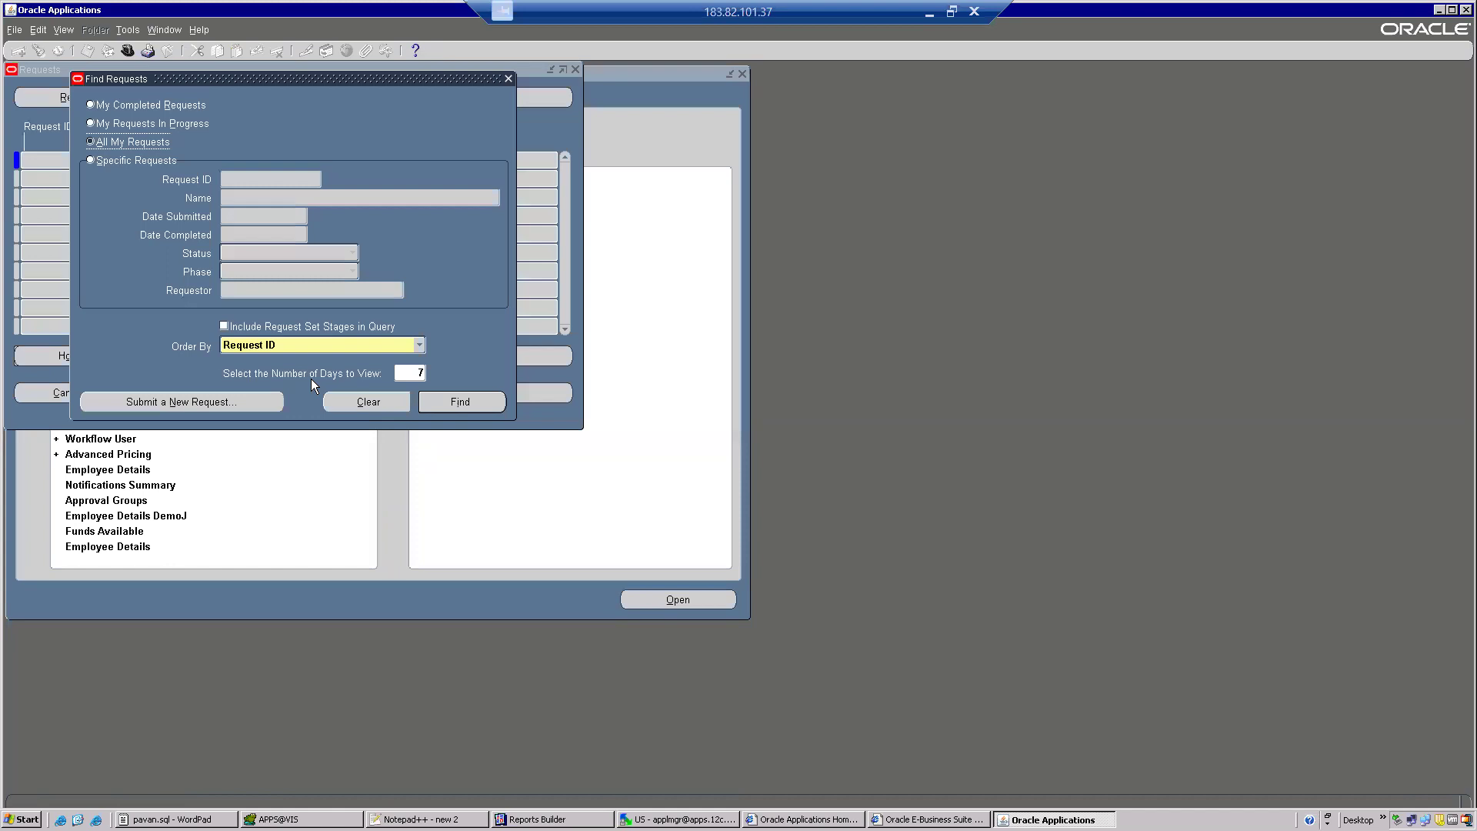
click(226, 399)
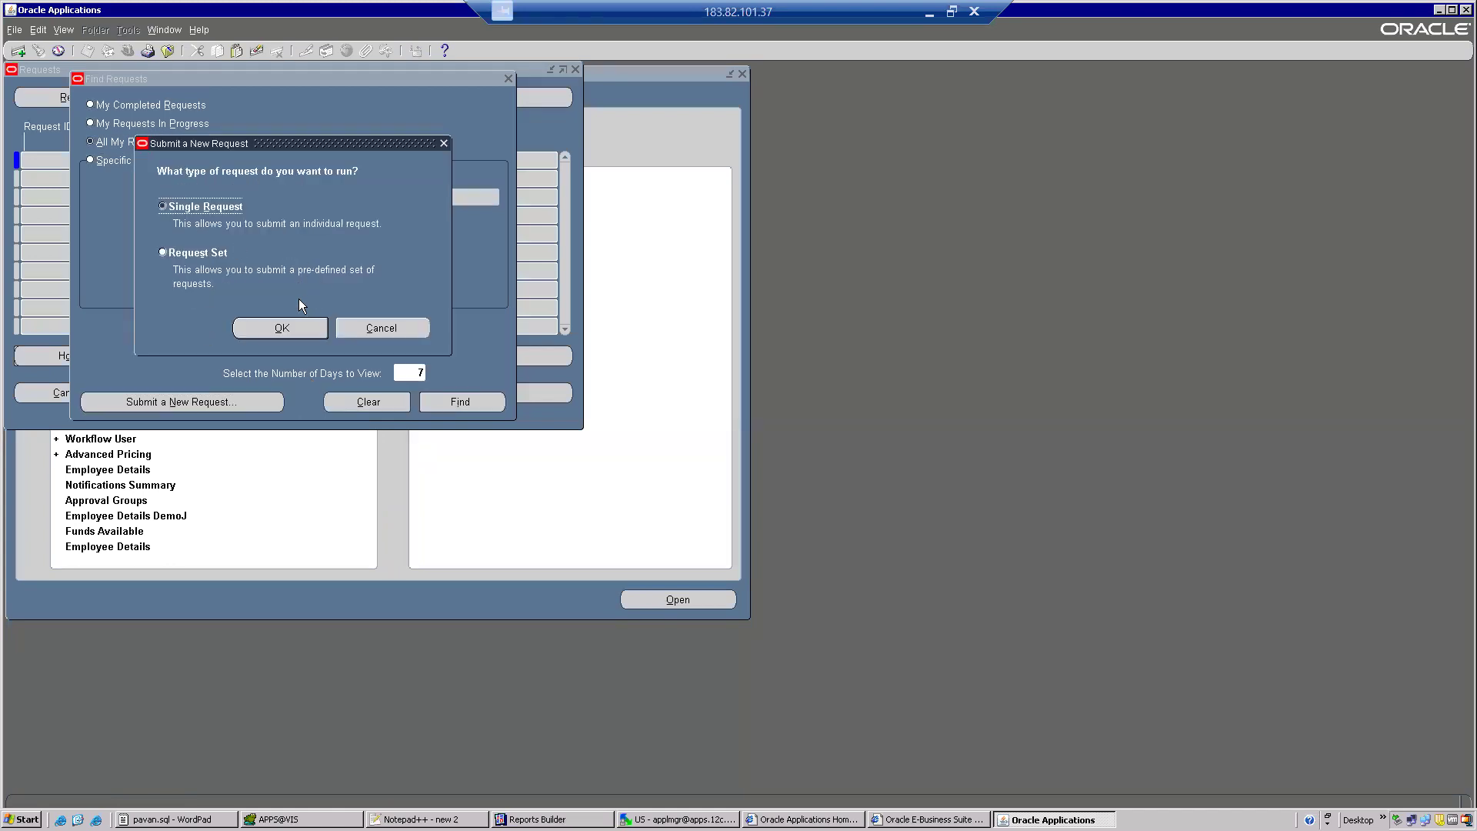
click(283, 328)
Enter XX PO Details Report as the request name, submit it, and decline submitting another request.
key(ctrl+v)
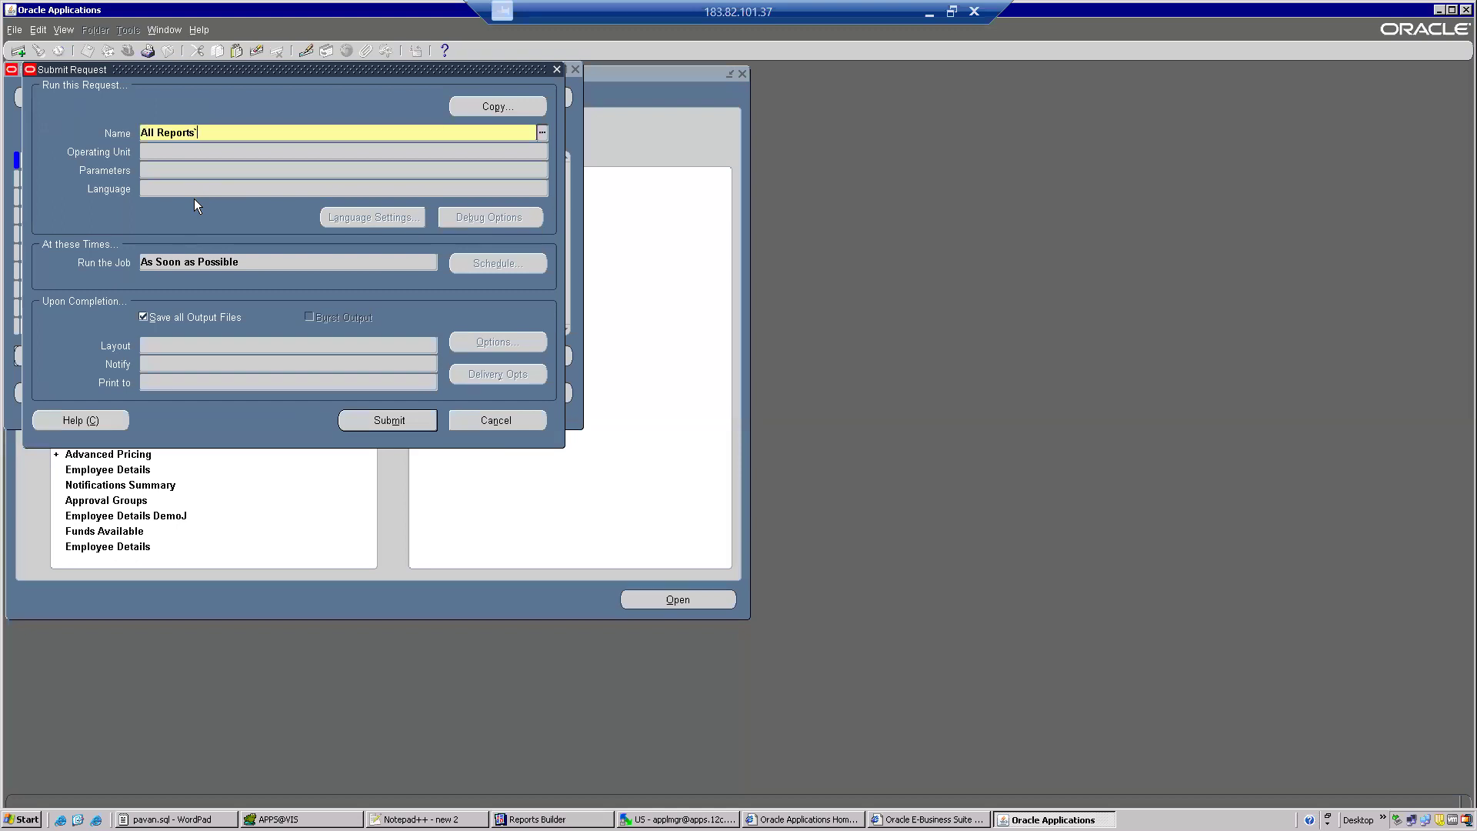
key(BackSpace)
key(BackSpace)
key(BackSpace)
key(BackSpace)
key(BackSpace)
key(BackSpace)
key(BackSpace)
key(BackSpace)
key(BackSpace)
key(BackSpace)
key(BackSpace)
text(XX PO)
key(Tab)
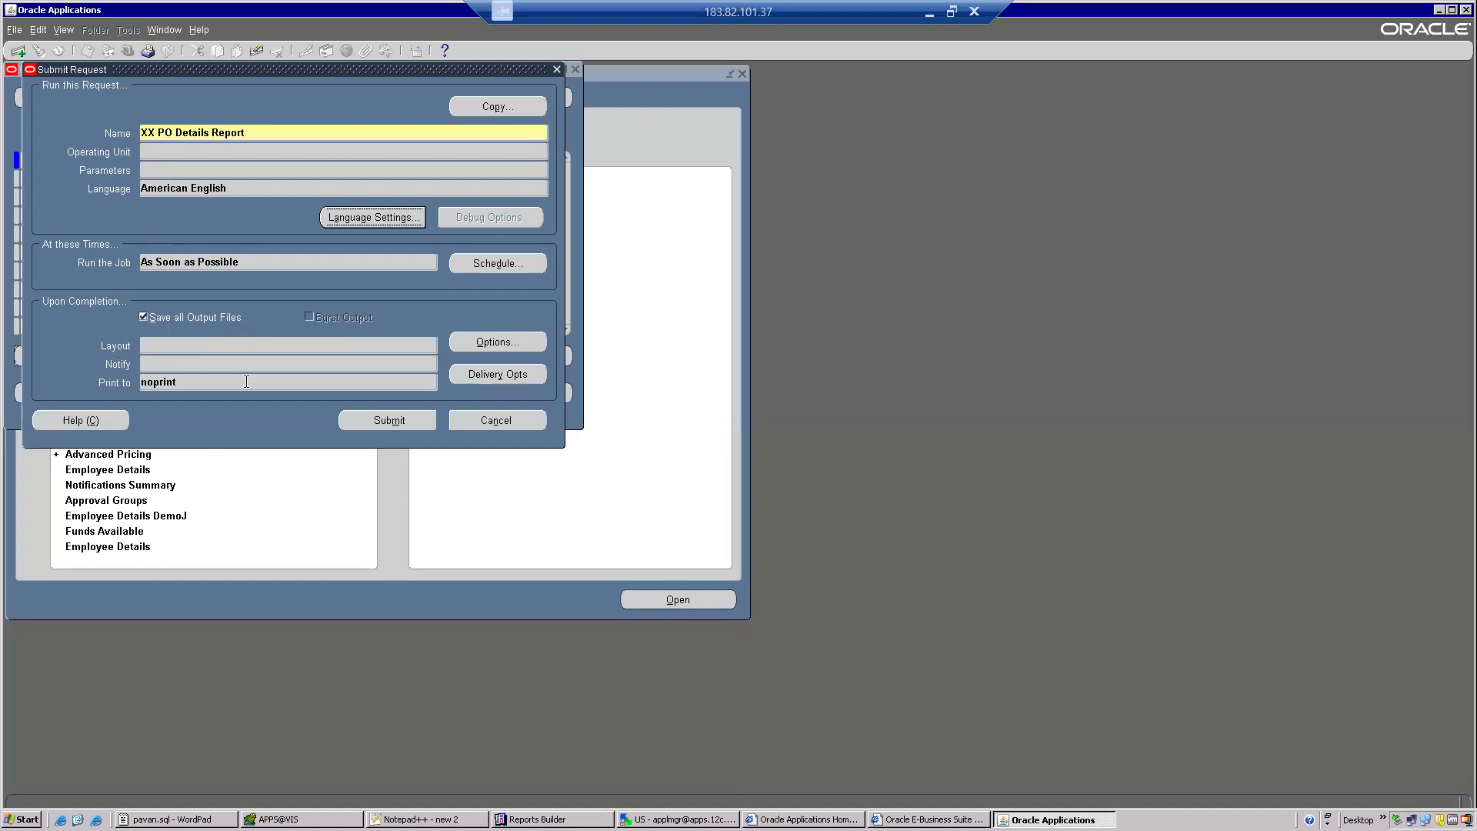
click(382, 426)
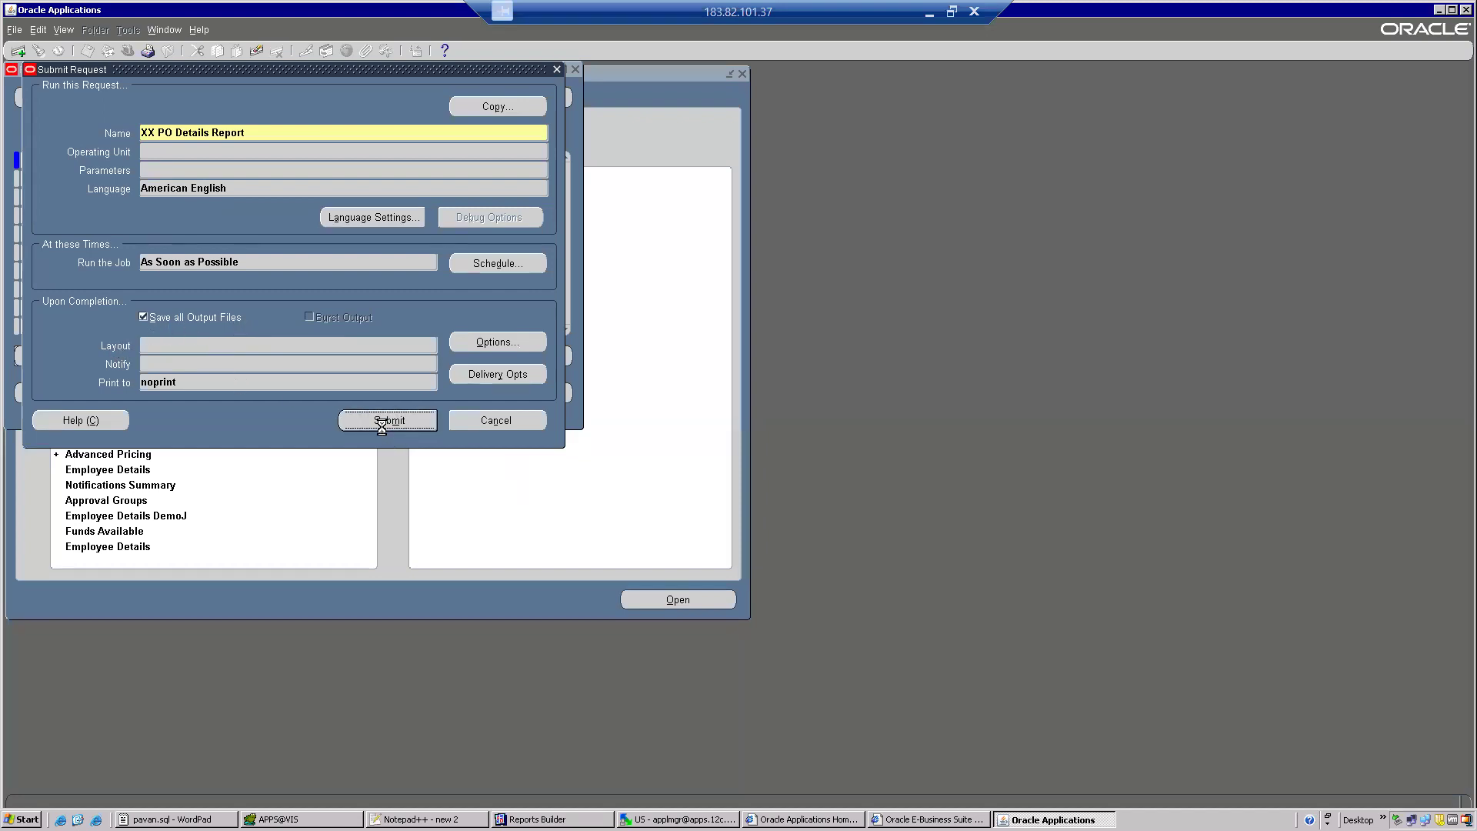
click(793, 469)
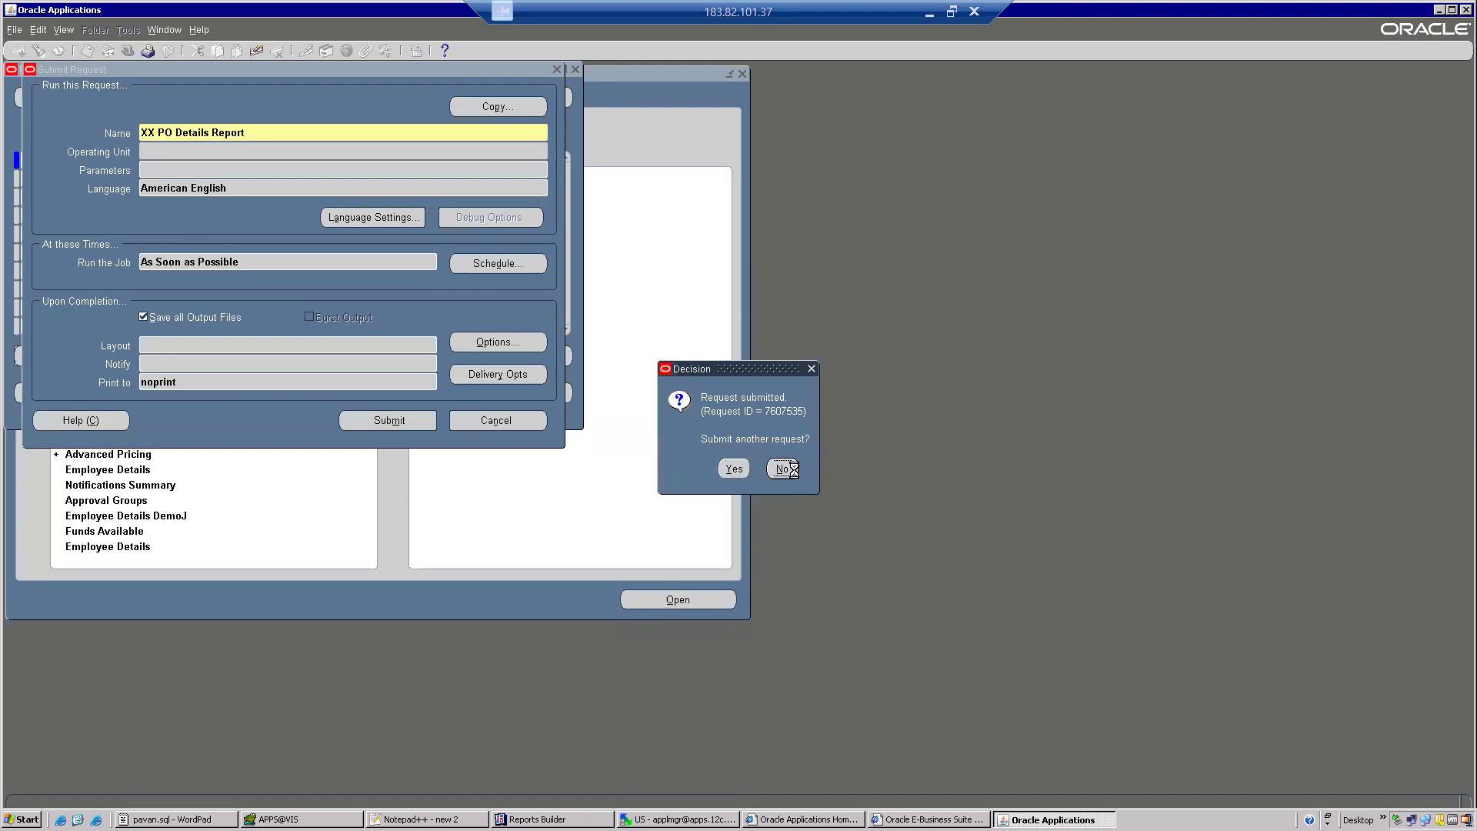
List all own requests and open the XX PO Details Report output in a maximized window.
click(449, 401)
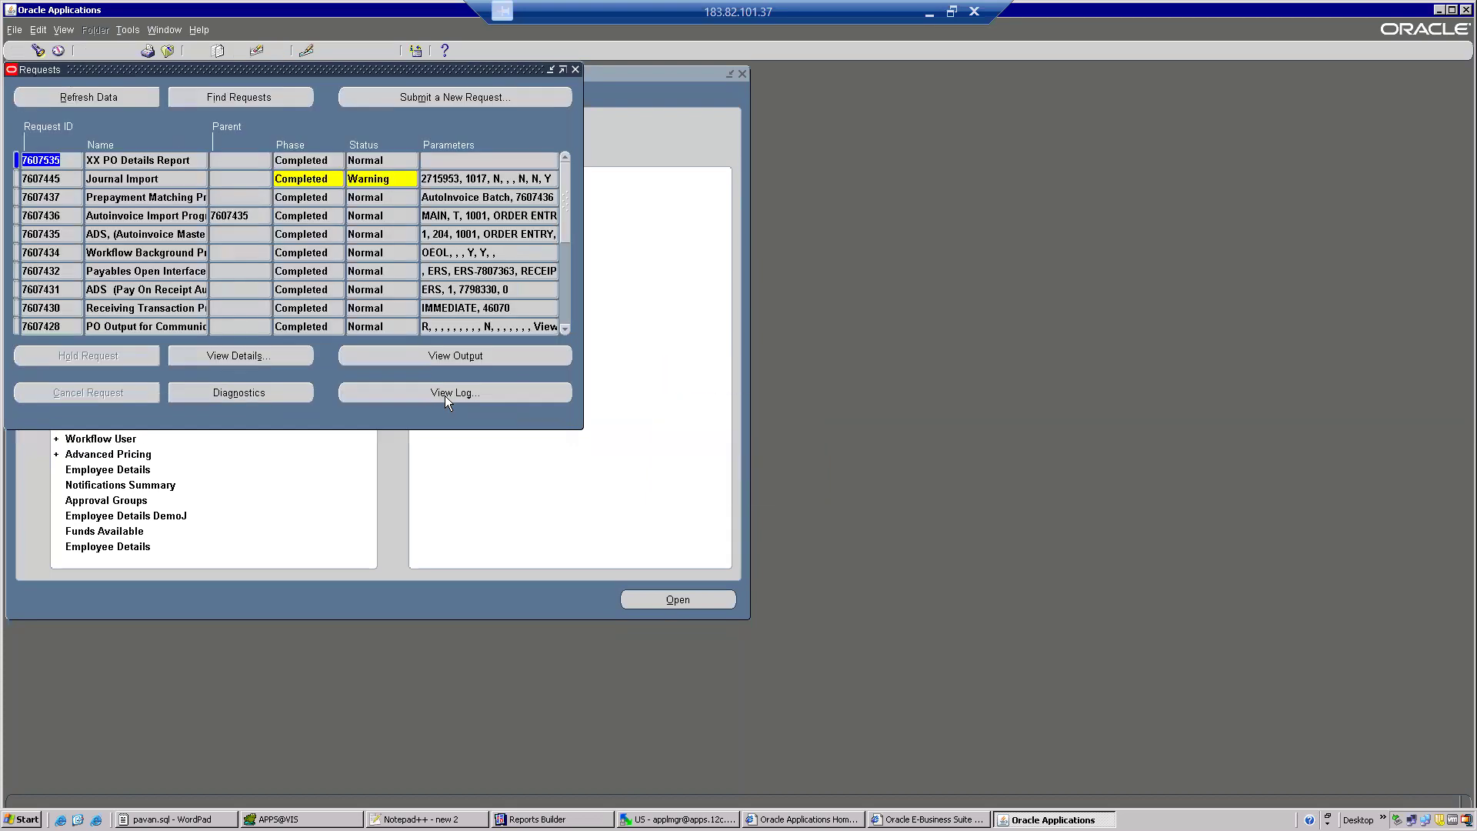
click(417, 357)
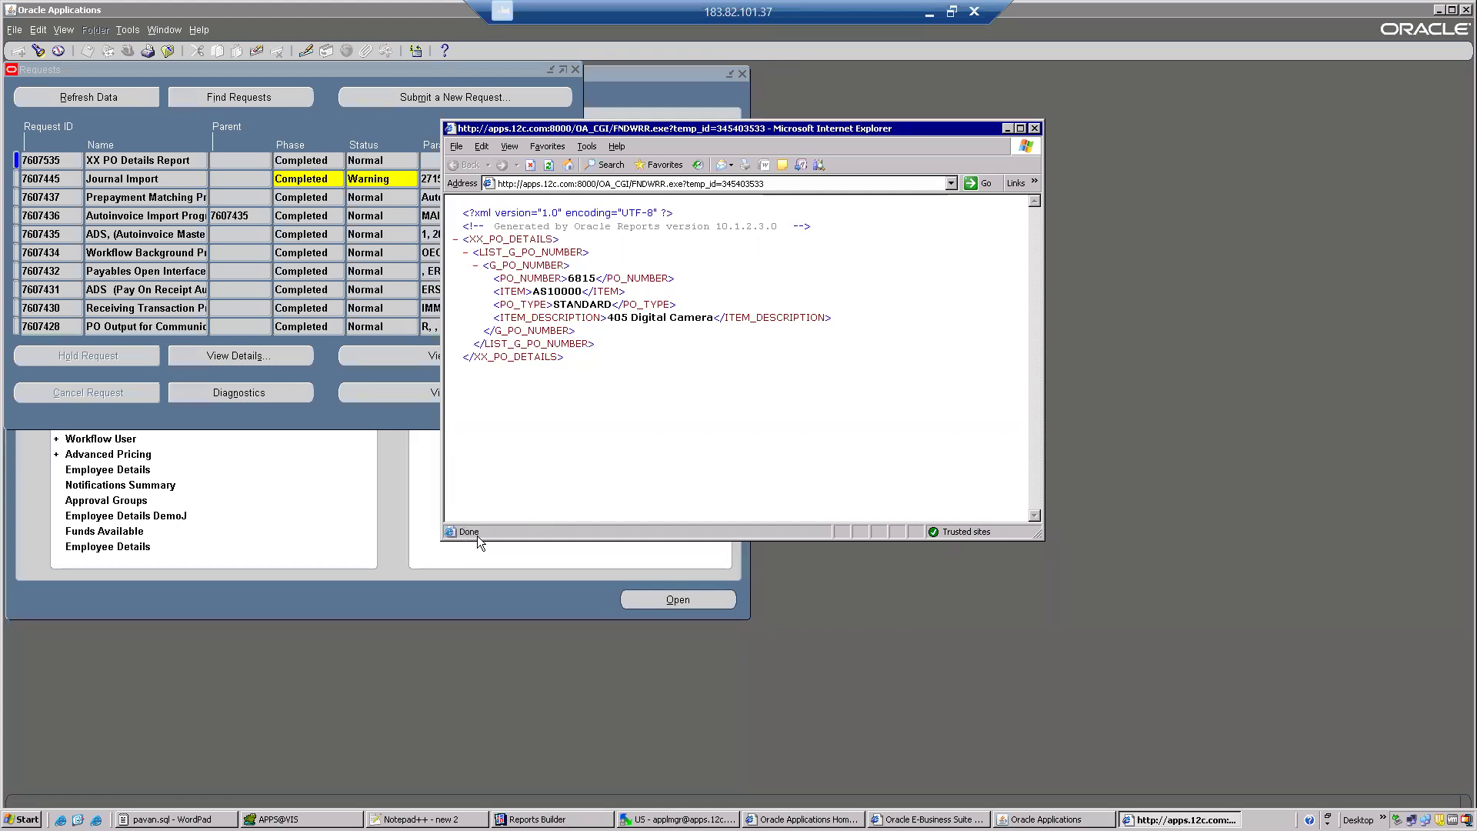
click(1021, 128)
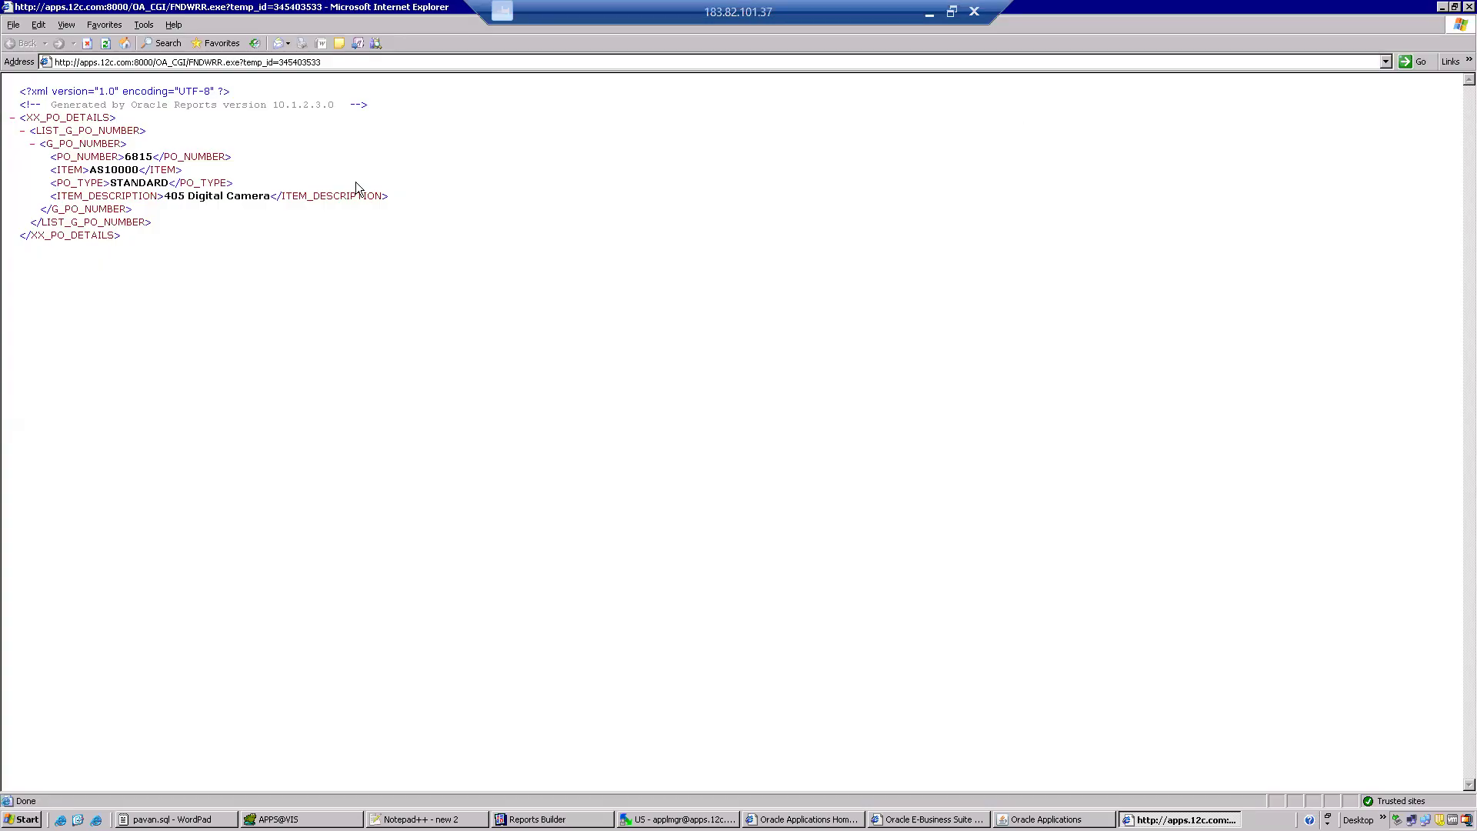
Save the report output as XX_PO_DETAILS with the XML Files type in the batch 104 folder and close the output window.
click(13, 26)
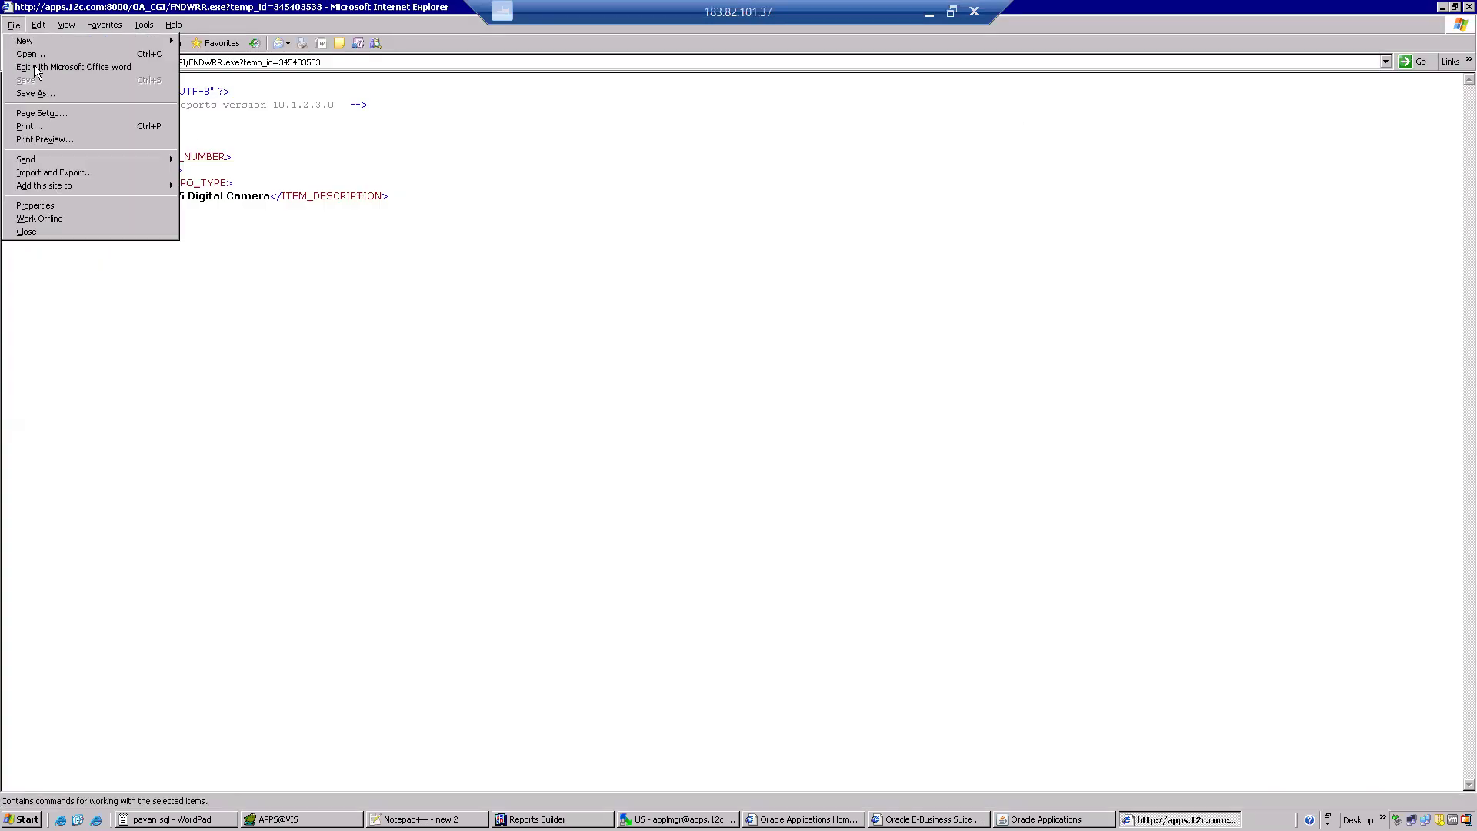
click(41, 94)
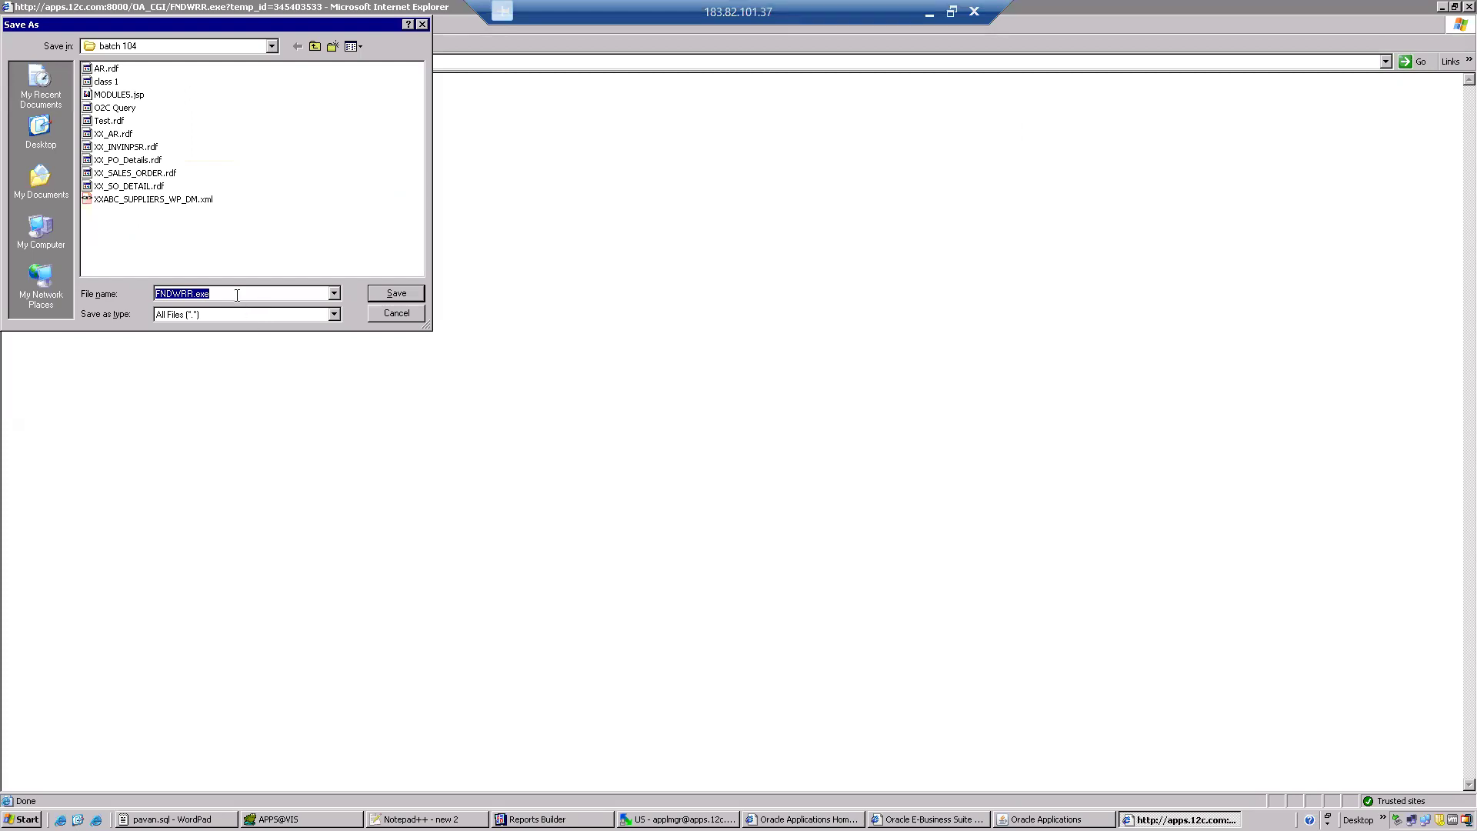
text(PO)
key(BackSpace)
key(BackSpace)
text(XX_)
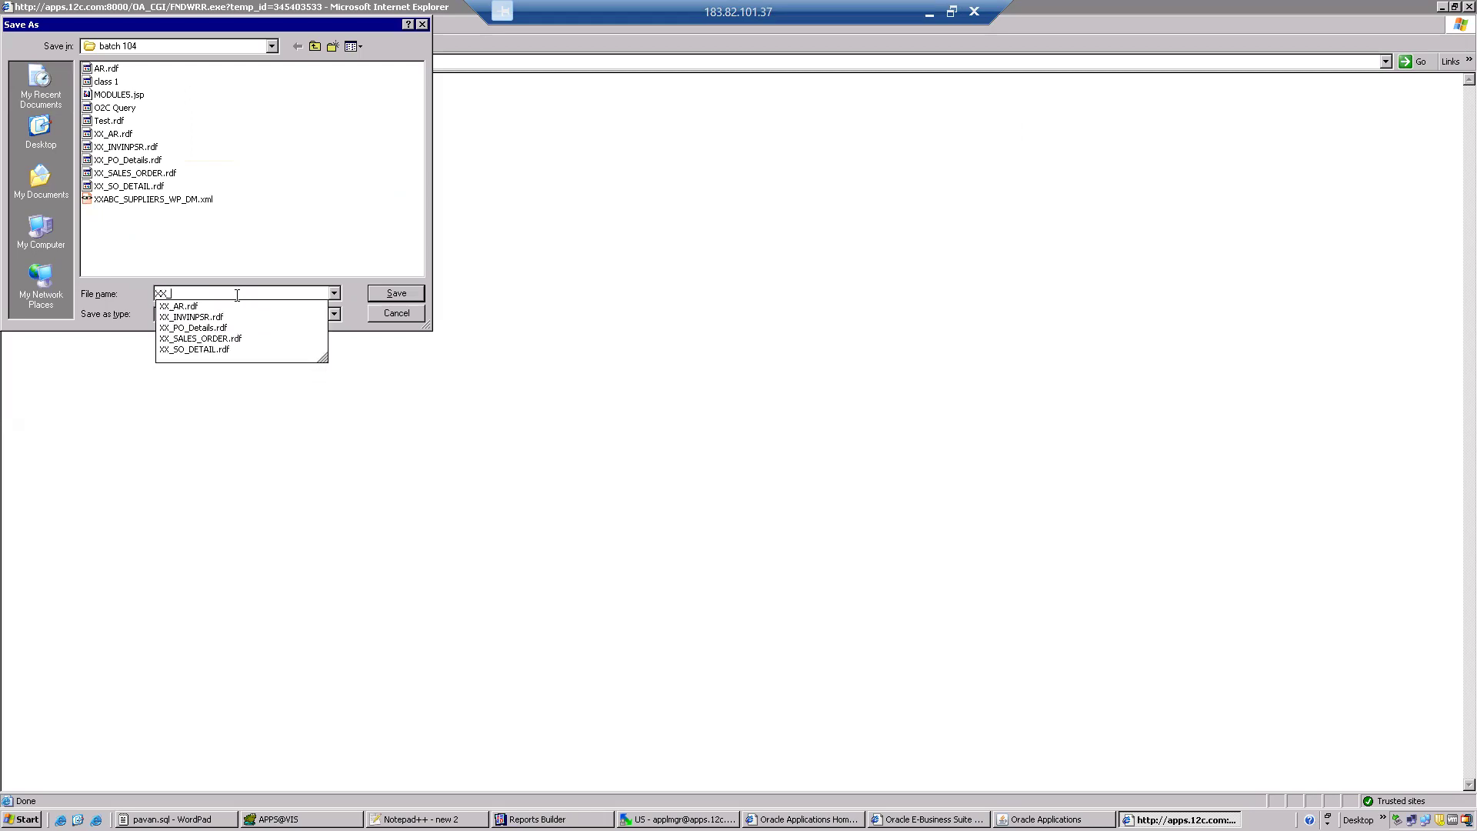
text(PO_DETAILS)
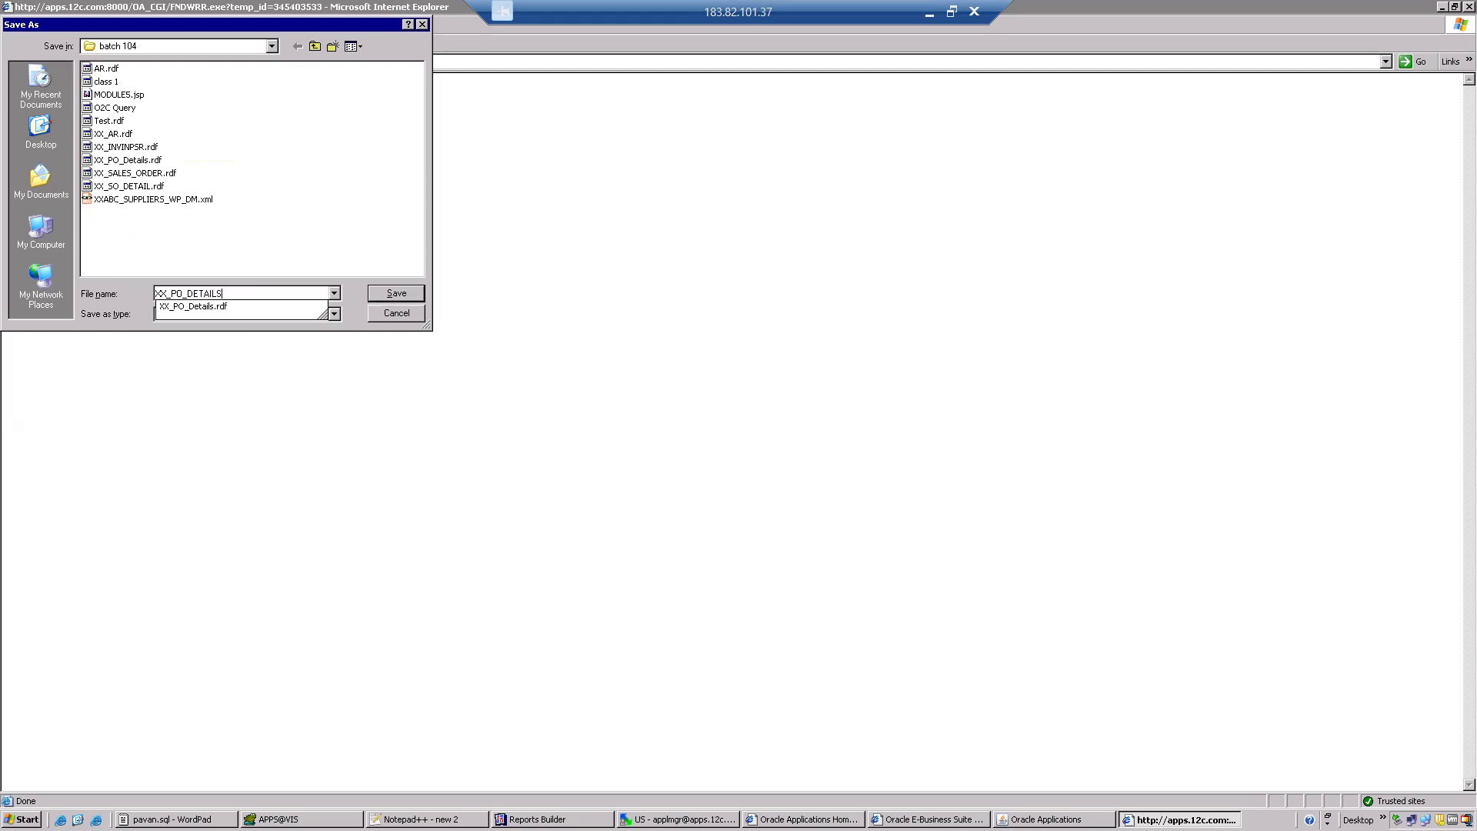
click(286, 257)
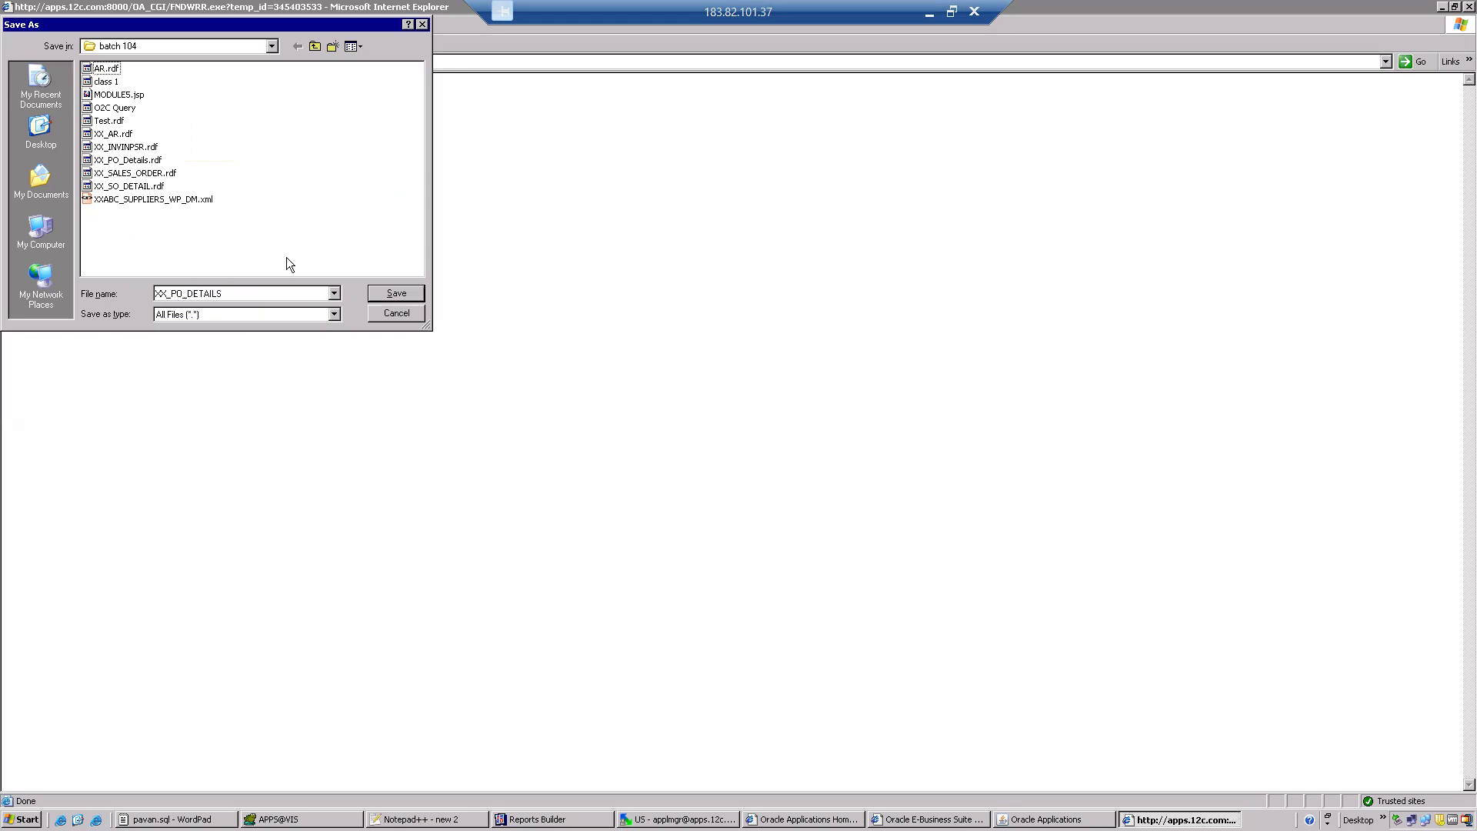
click(235, 312)
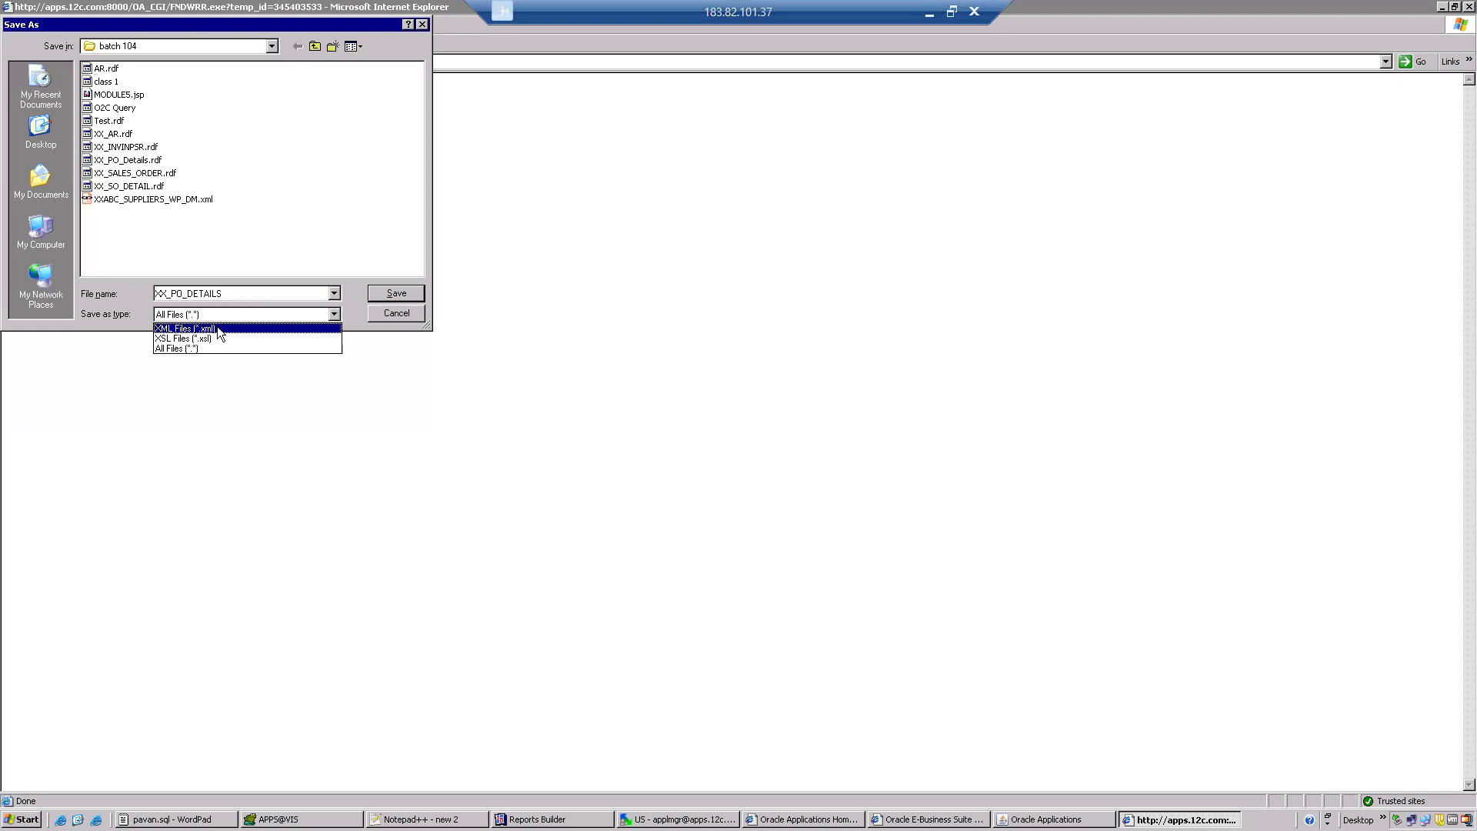
click(217, 328)
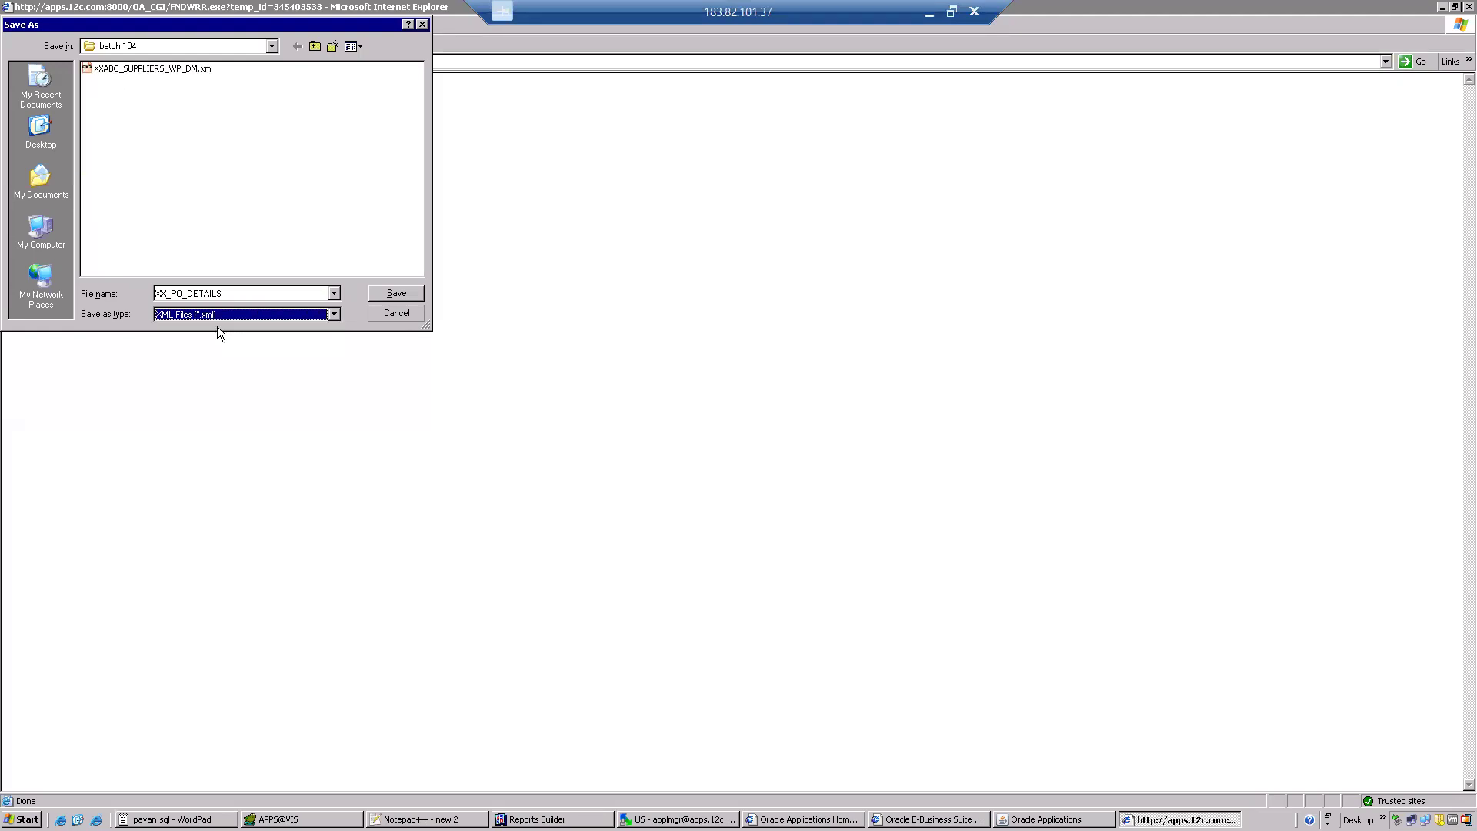
click(394, 293)
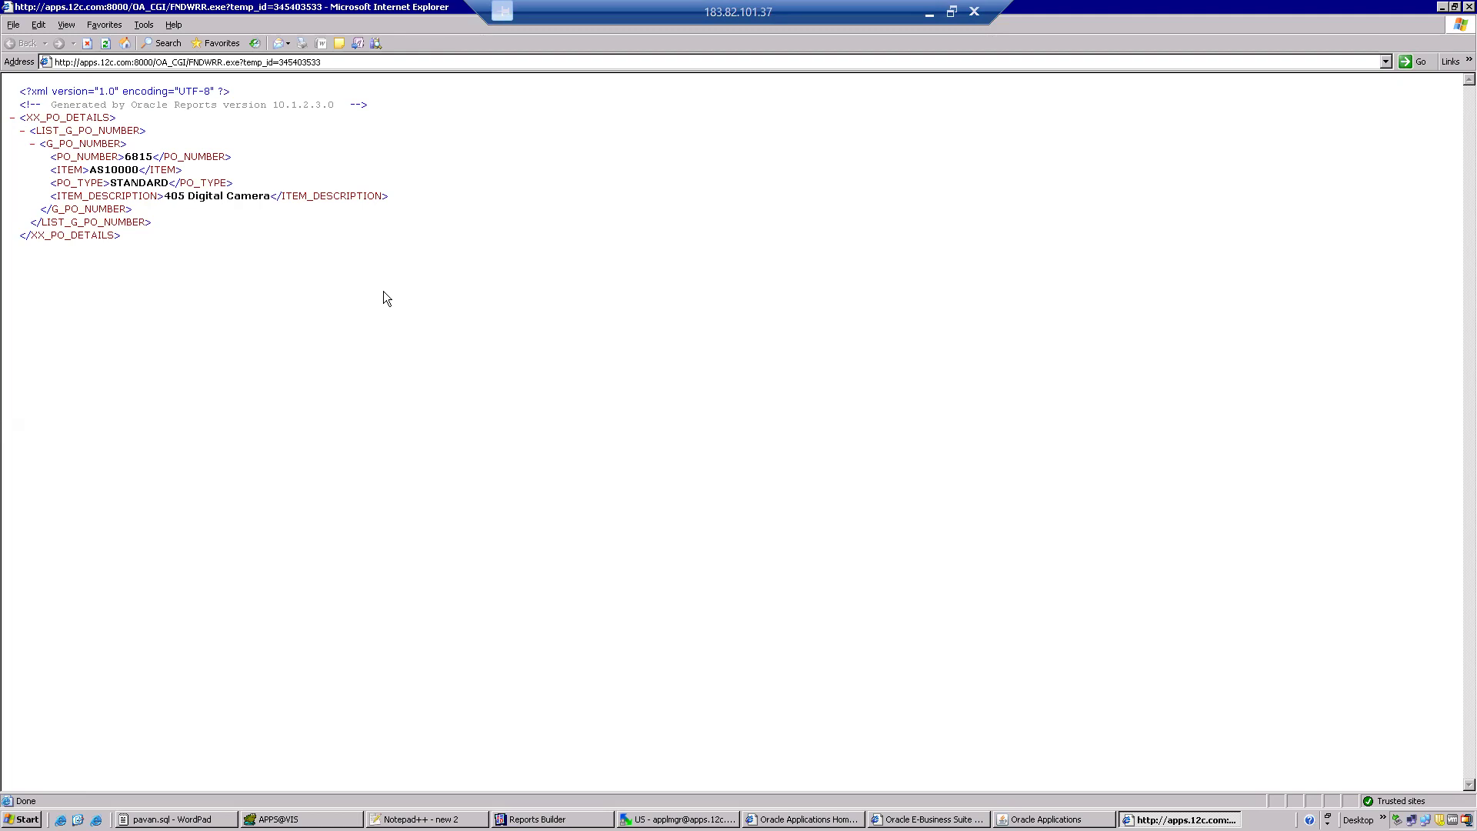
click(1466, 8)
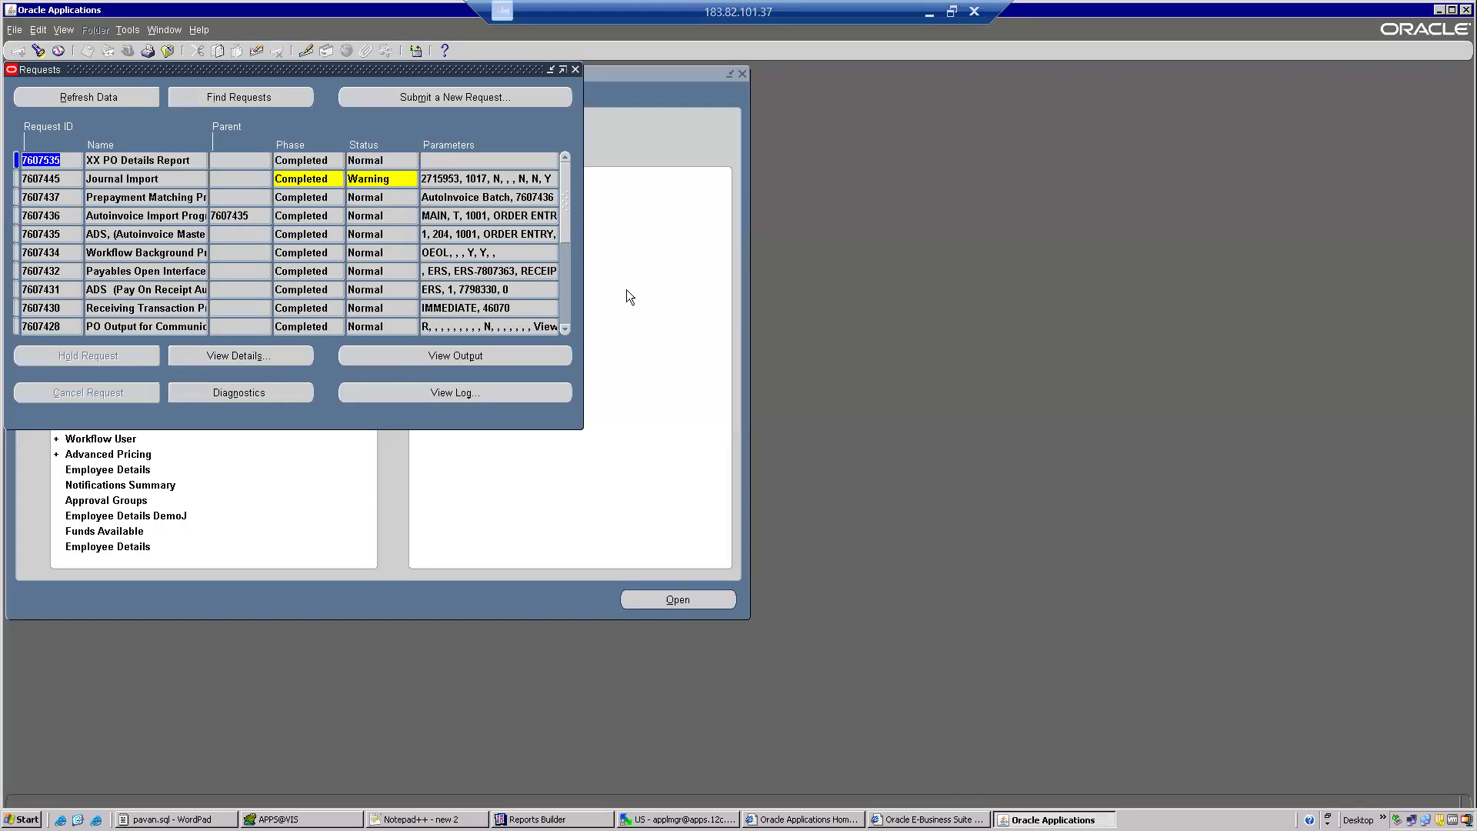
Refresh the requests, reopen the XX PO Details Report output, and switch to Toad to compare it with the query result.
click(111, 99)
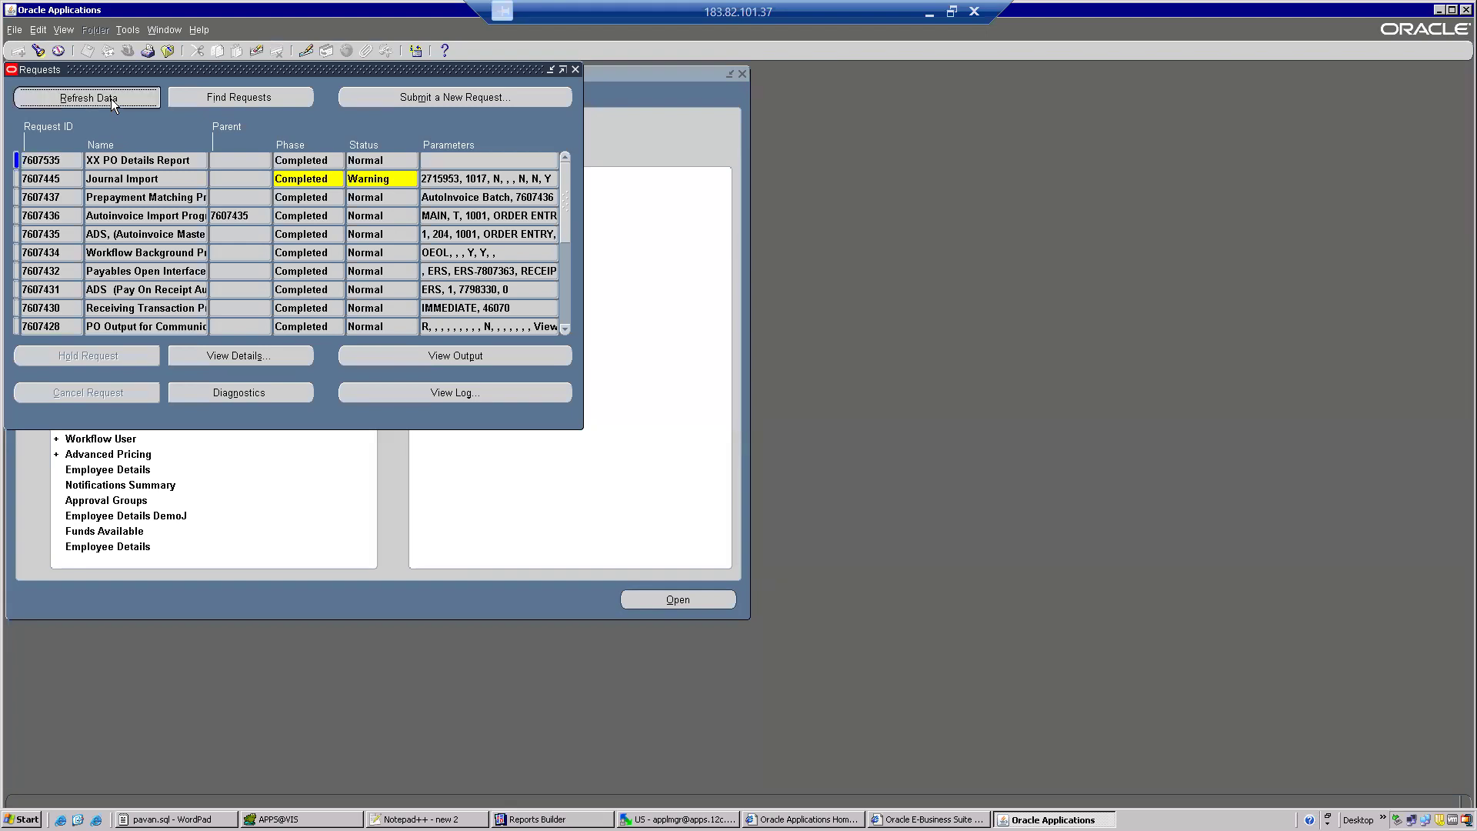
click(474, 356)
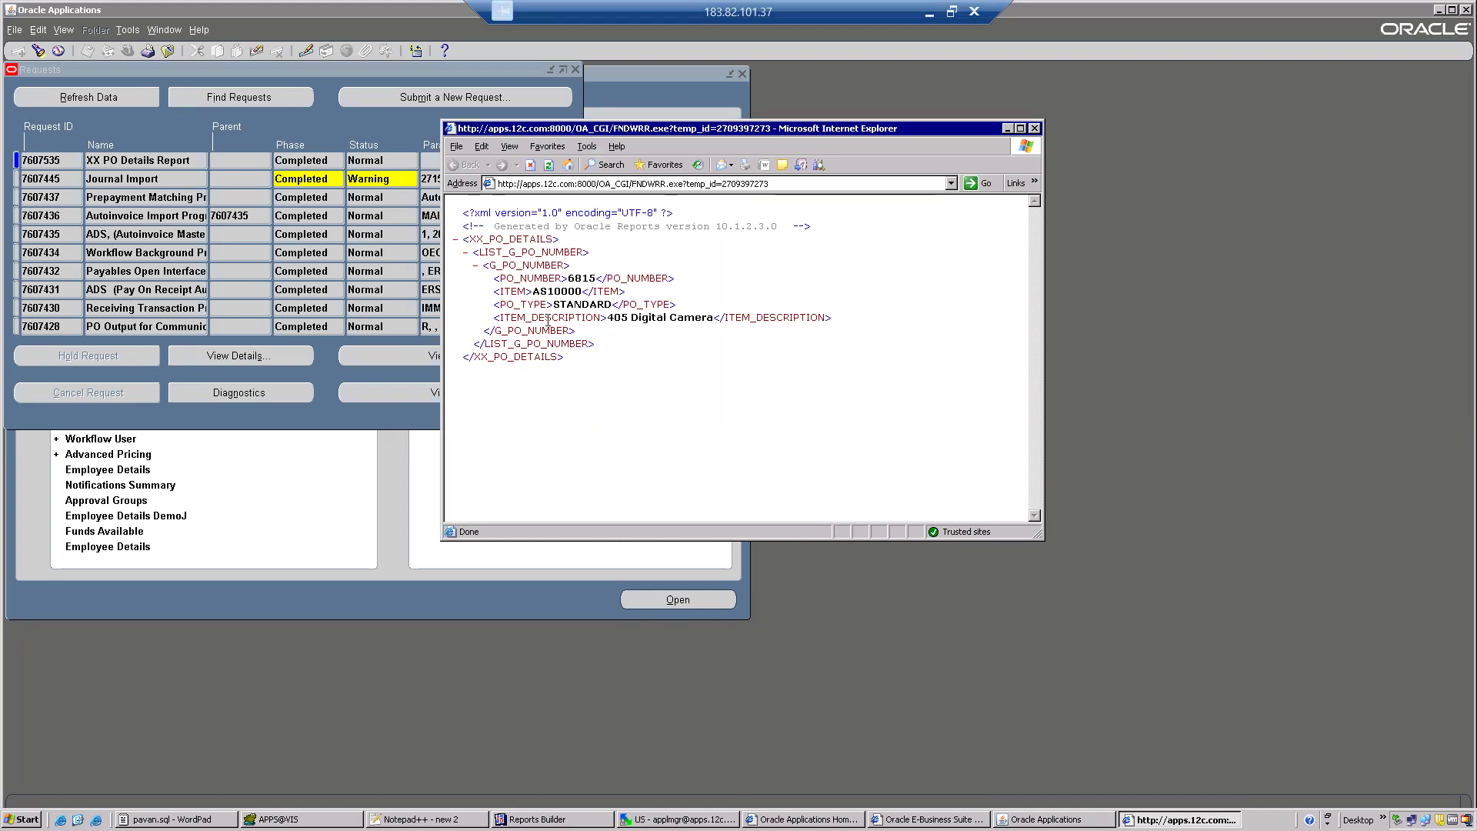
click(300, 820)
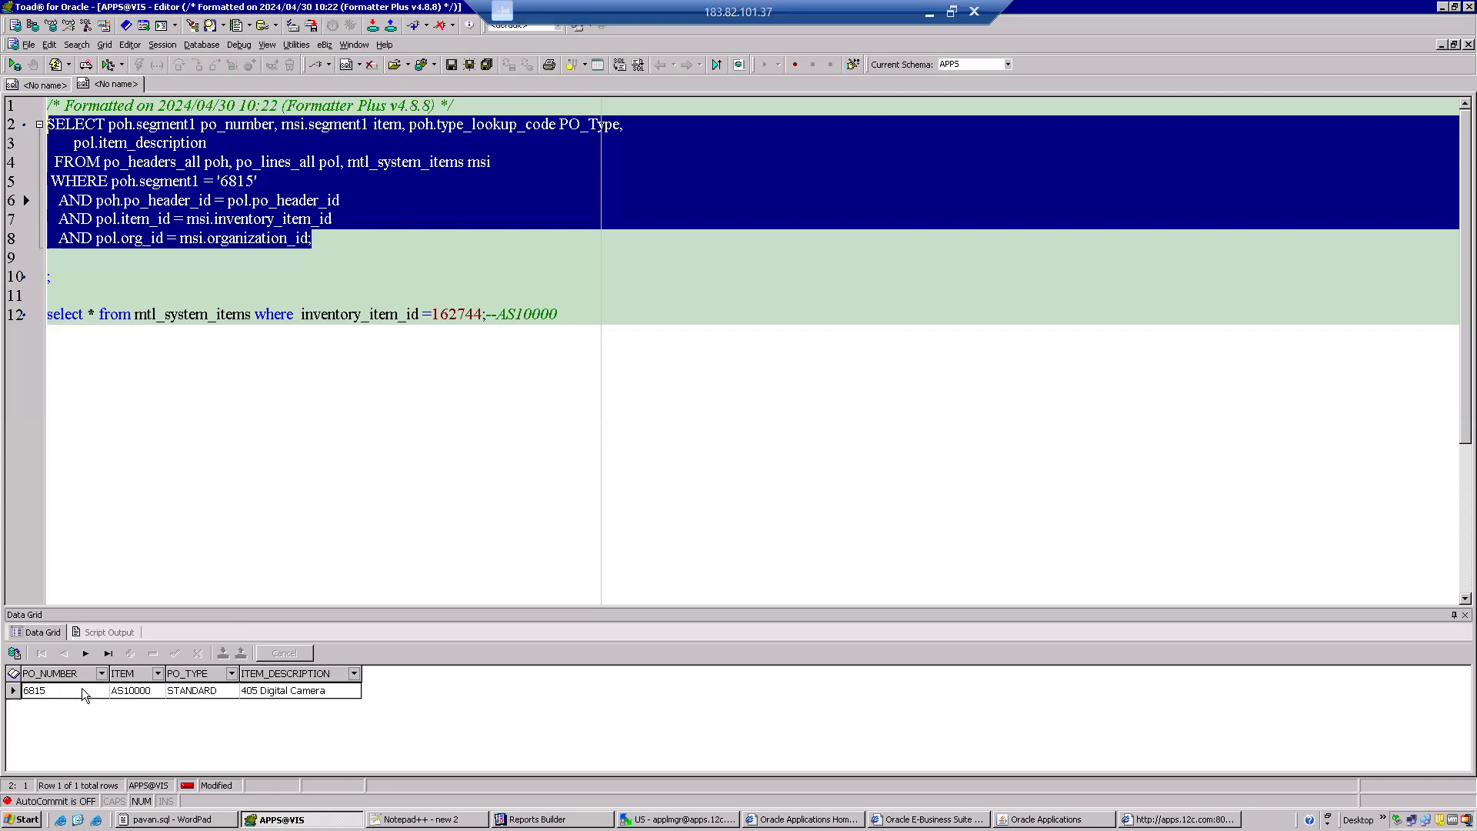
Close the XX PO Details Report output window and switch back to the requests list in Oracle Applications.
key(alt+Tab)
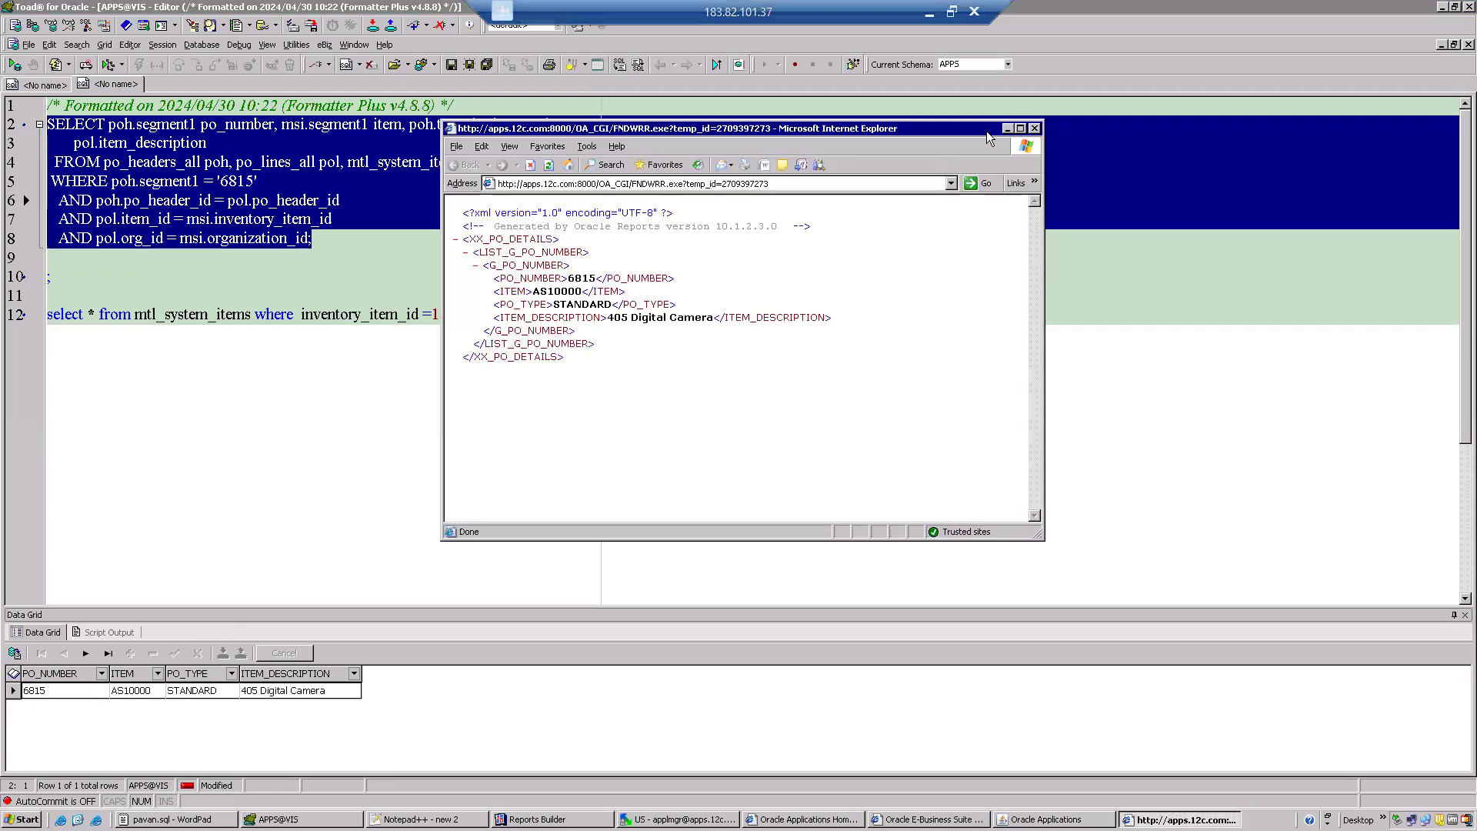
click(1034, 128)
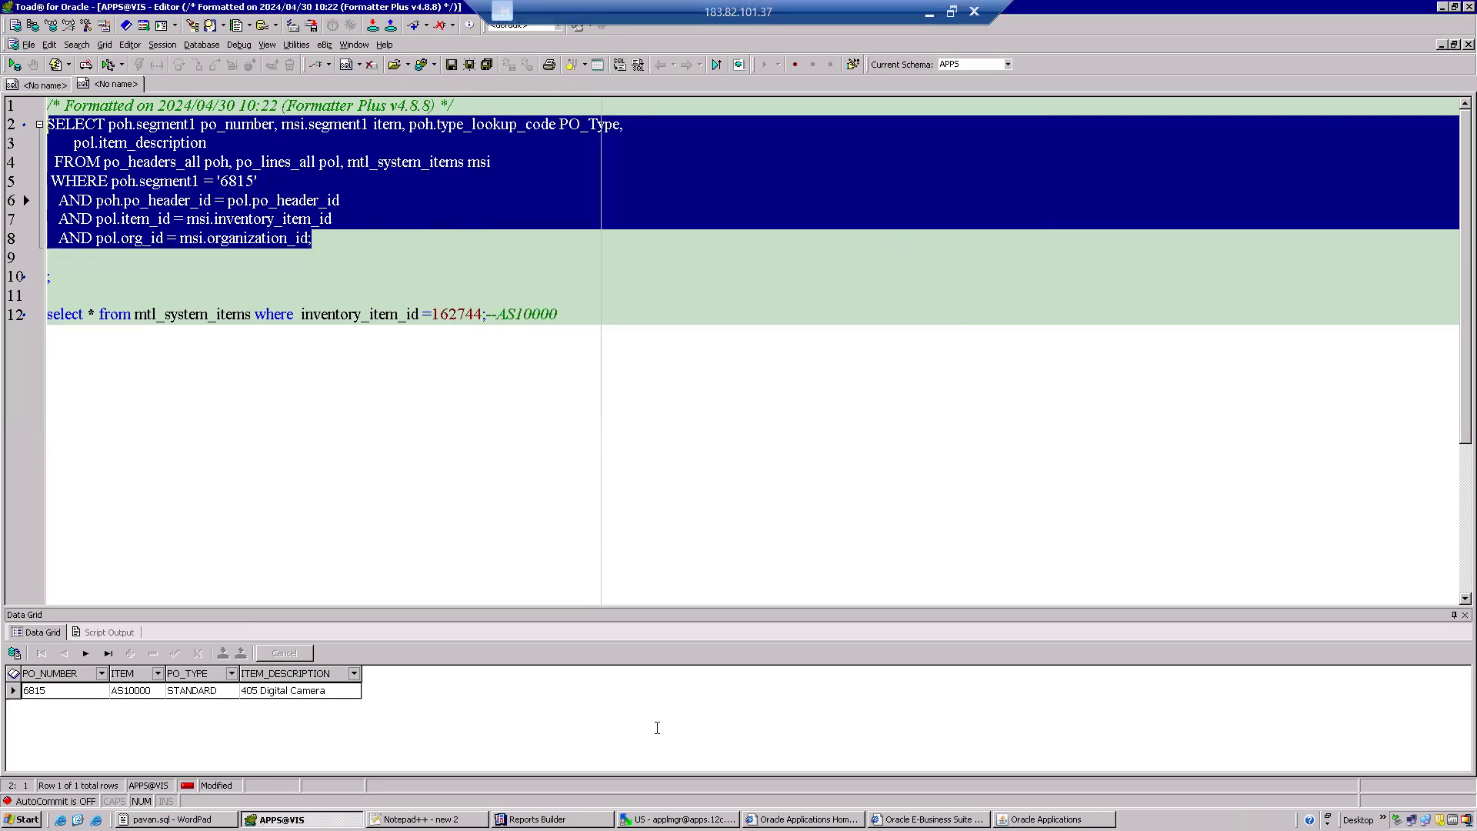
click(562, 819)
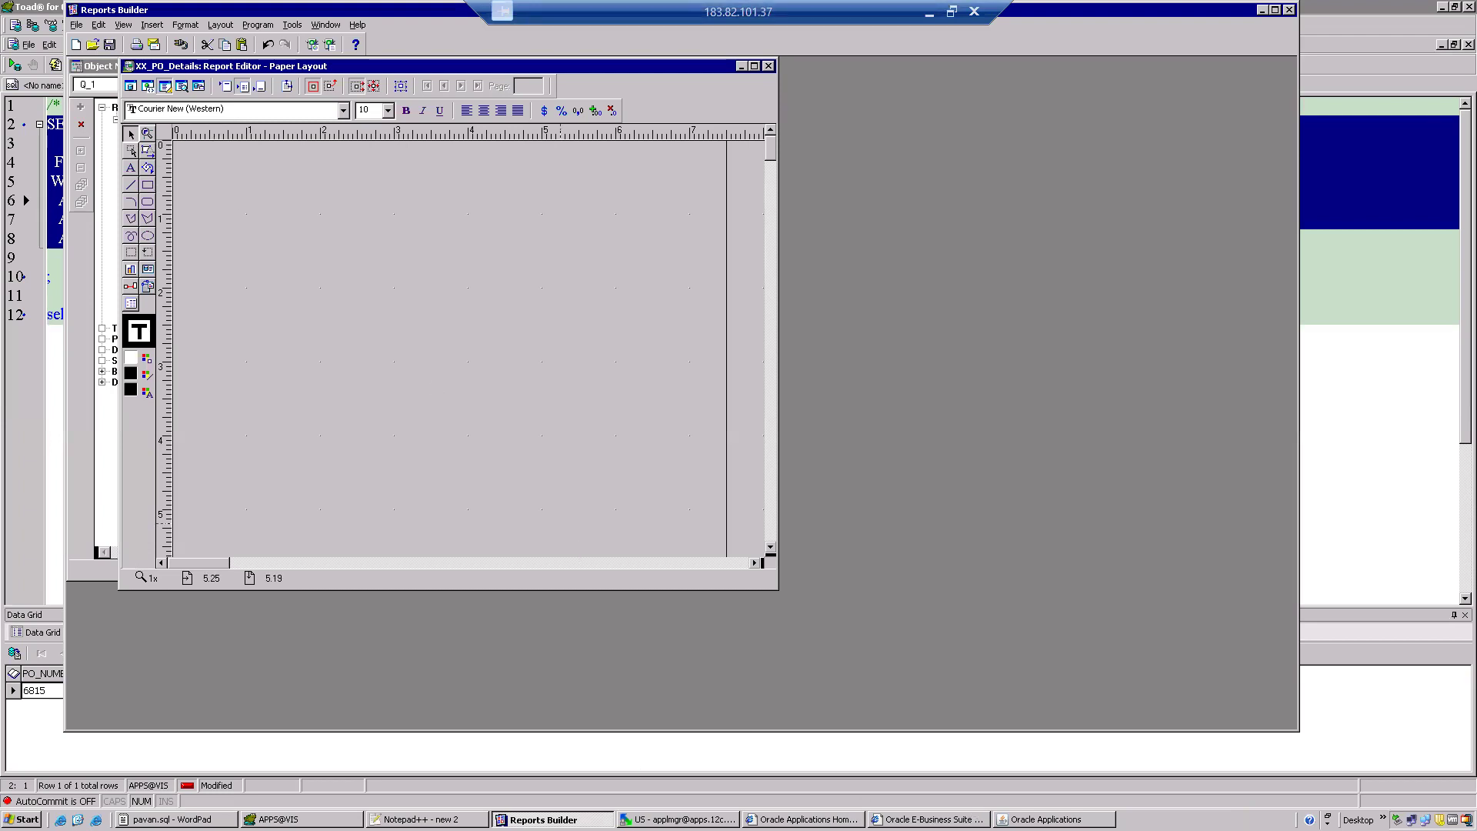
click(1055, 819)
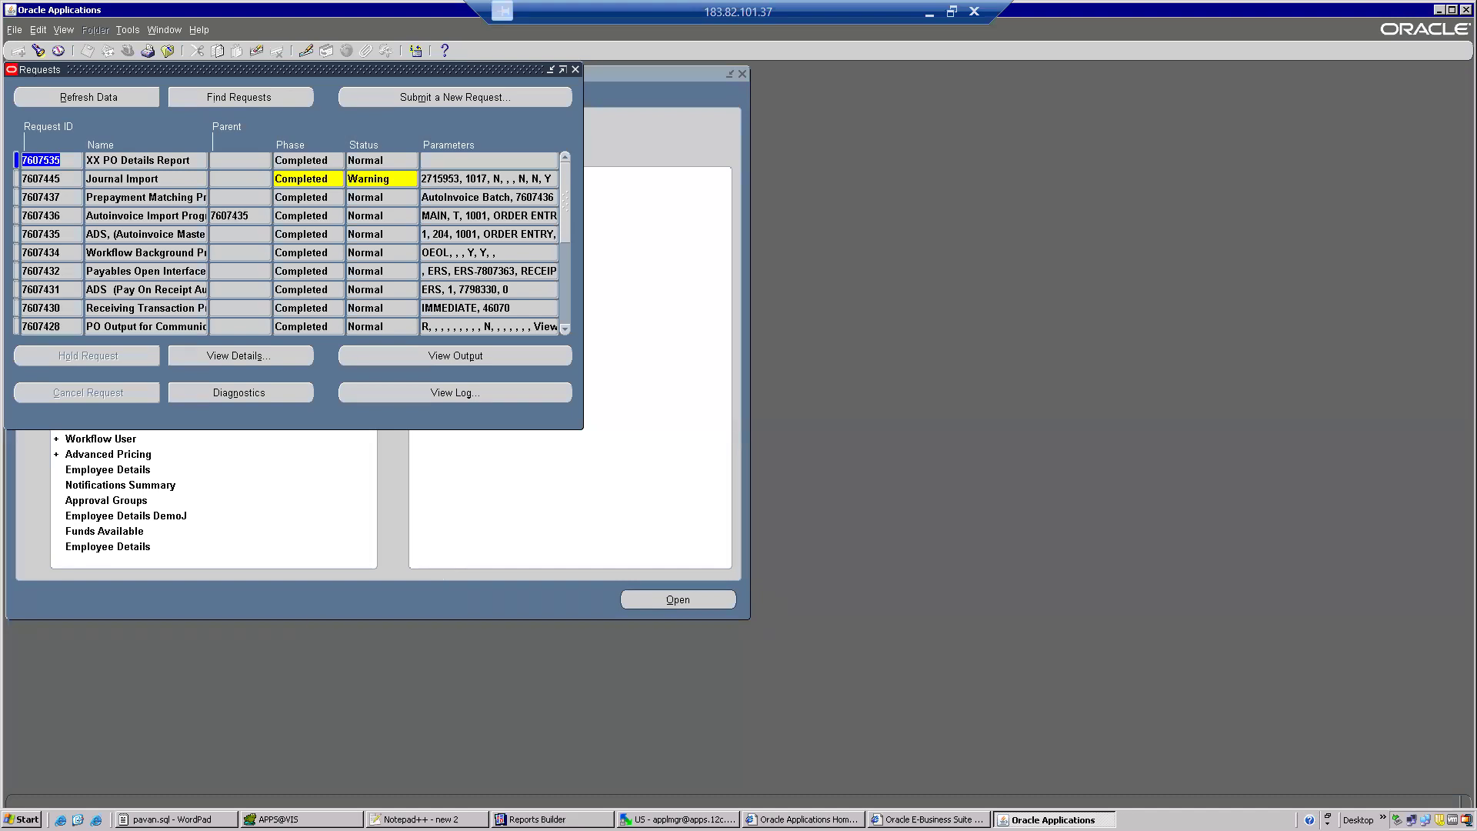
Start Microsoft Office Word 2007 with a blank document and show its Template Builder add-in commands.
key(super)
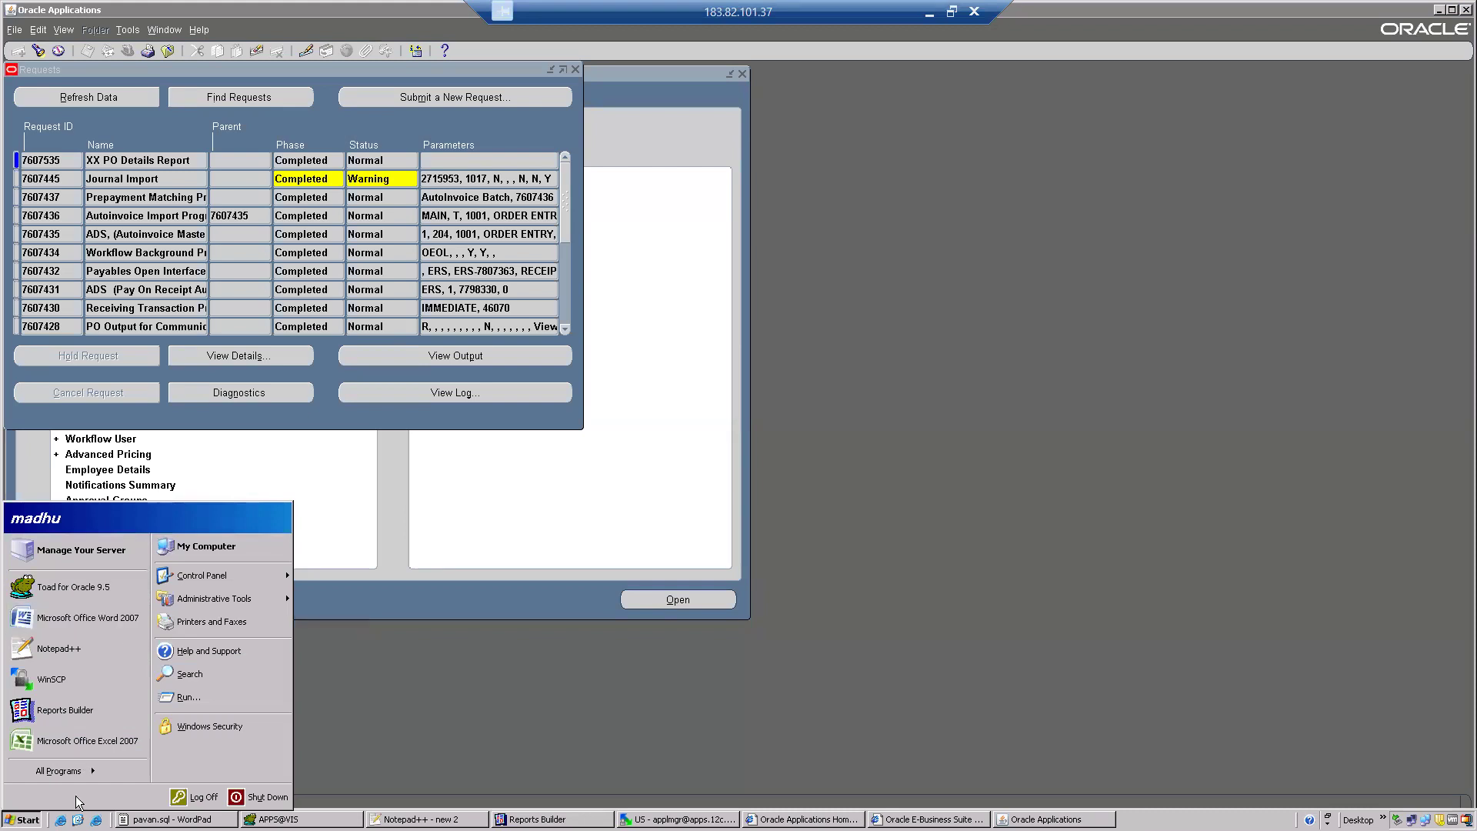
mouse_move(83, 775)
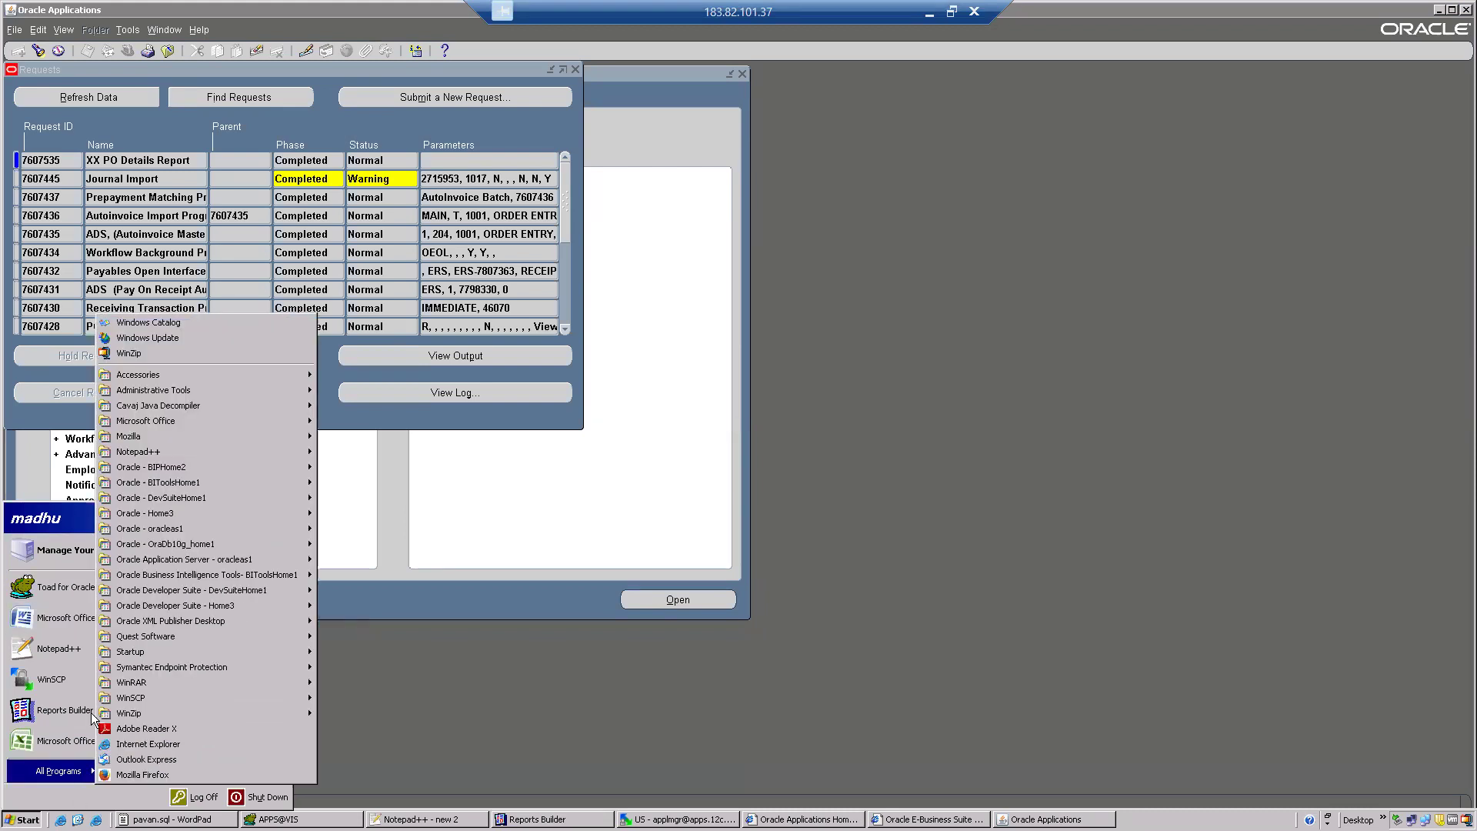
mouse_move(144, 637)
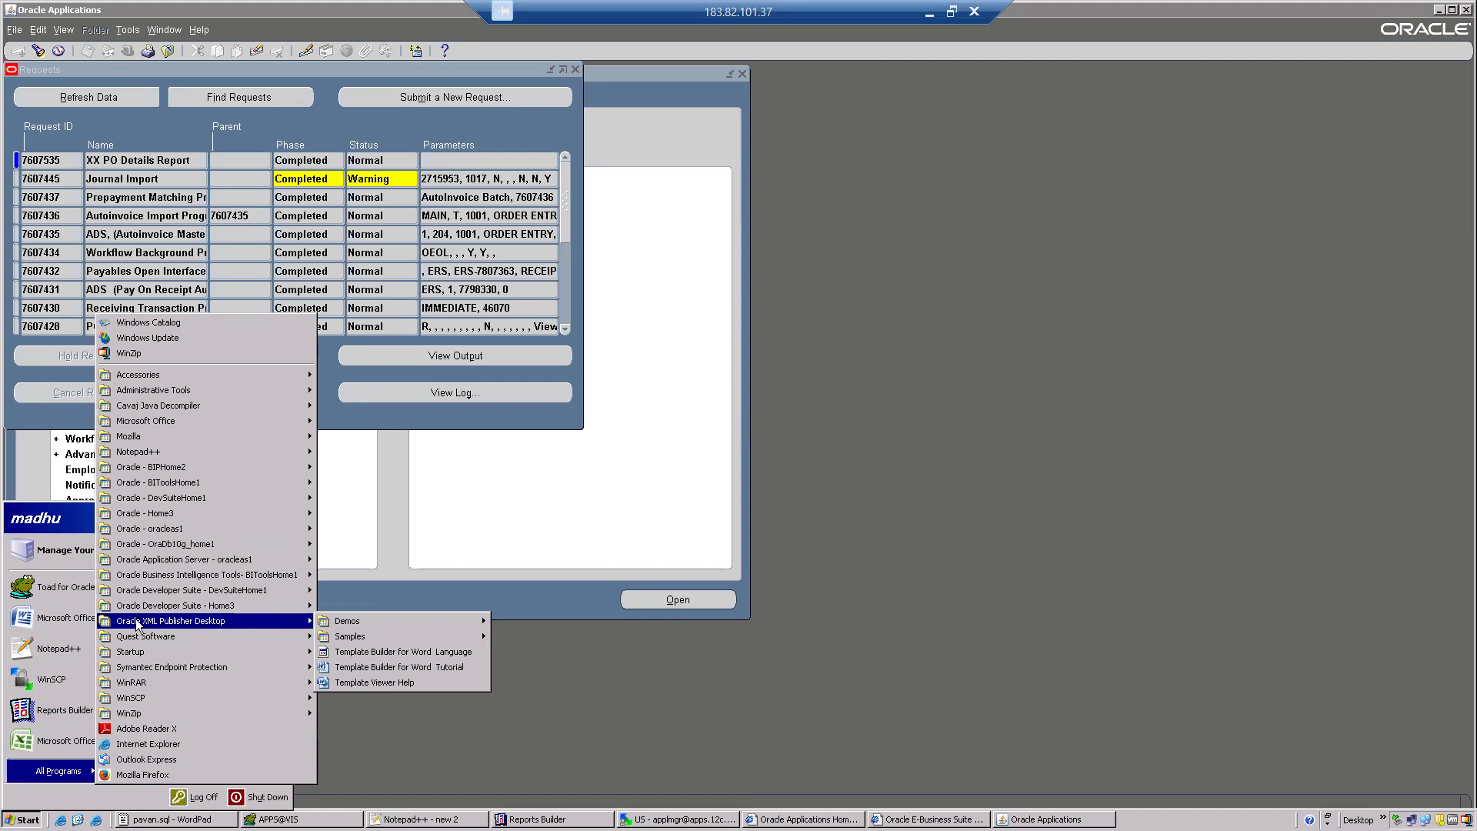
click(65, 619)
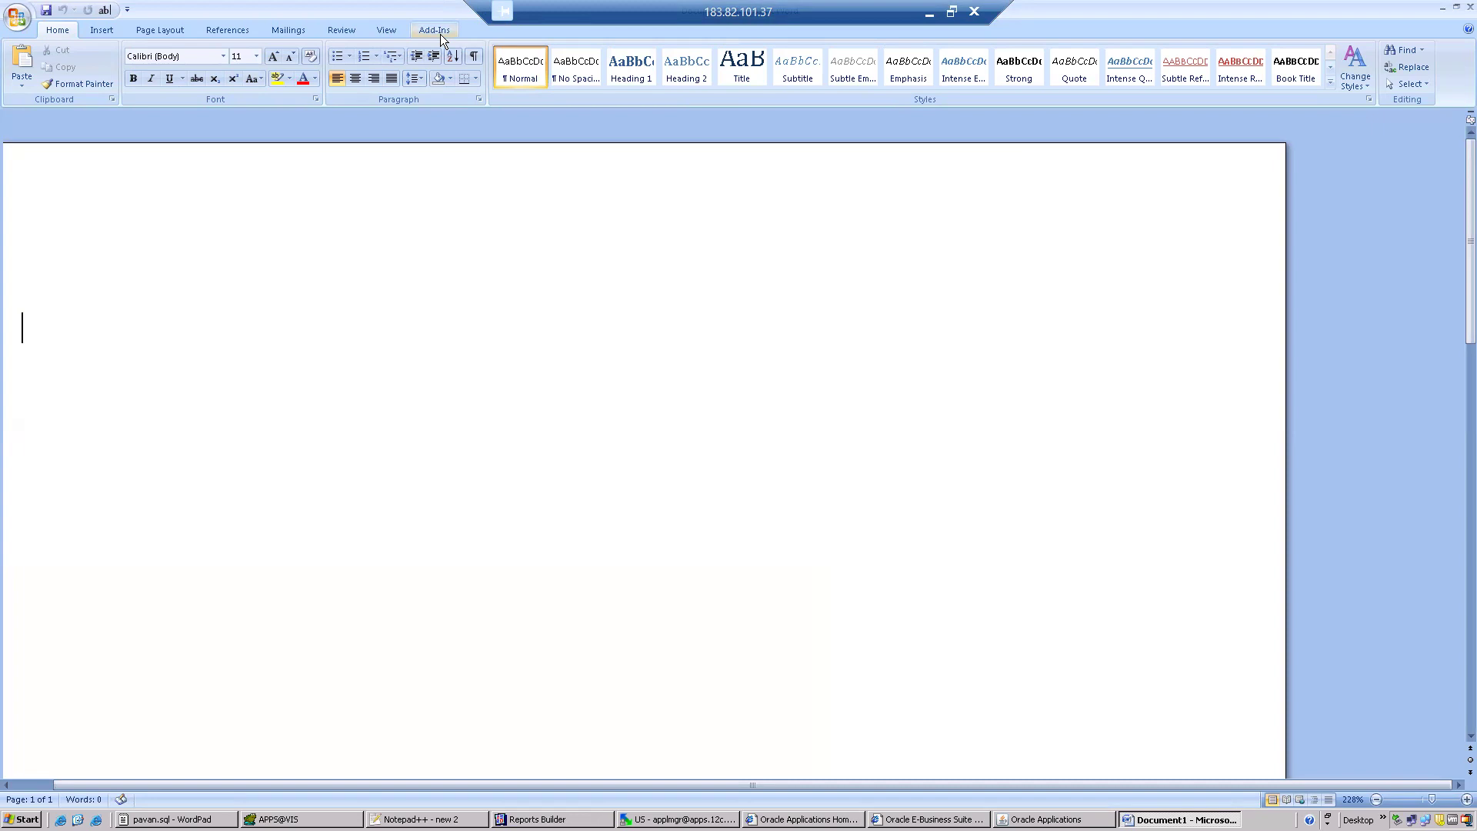
click(435, 31)
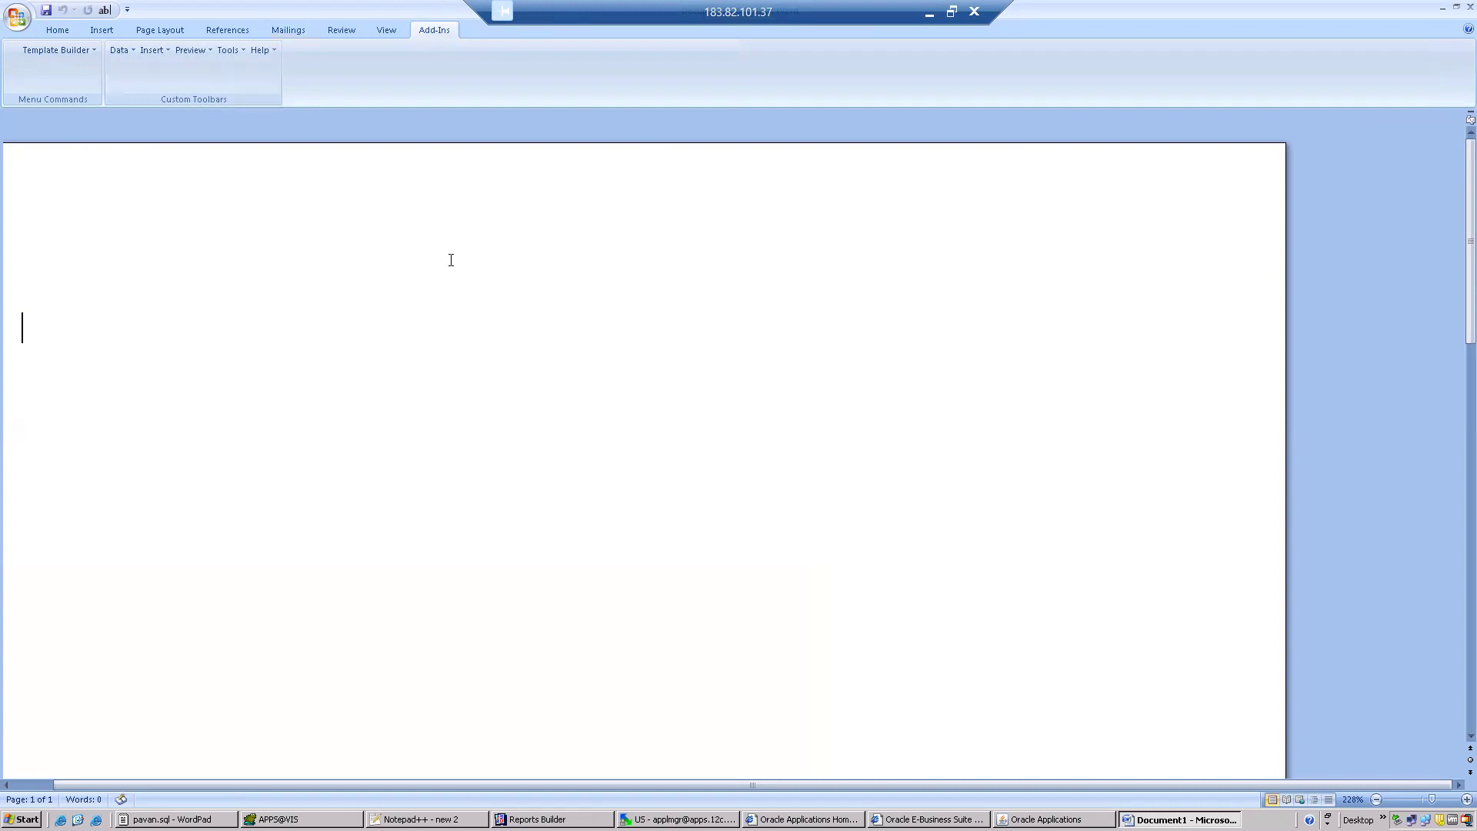
Switch to Reports Builder and examine the data model of the XX_PO_DETAILS report.
click(537, 819)
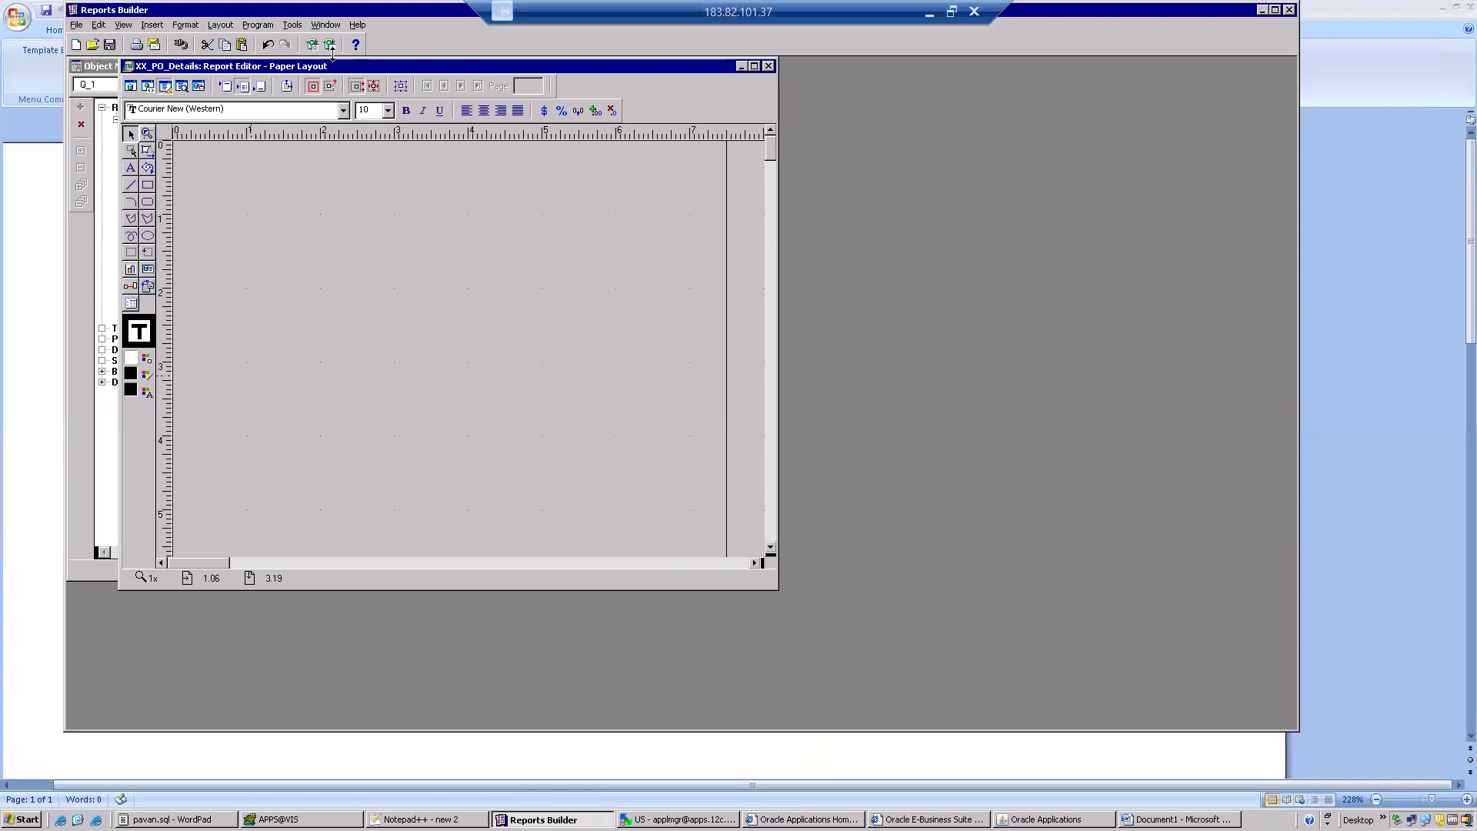
click(326, 25)
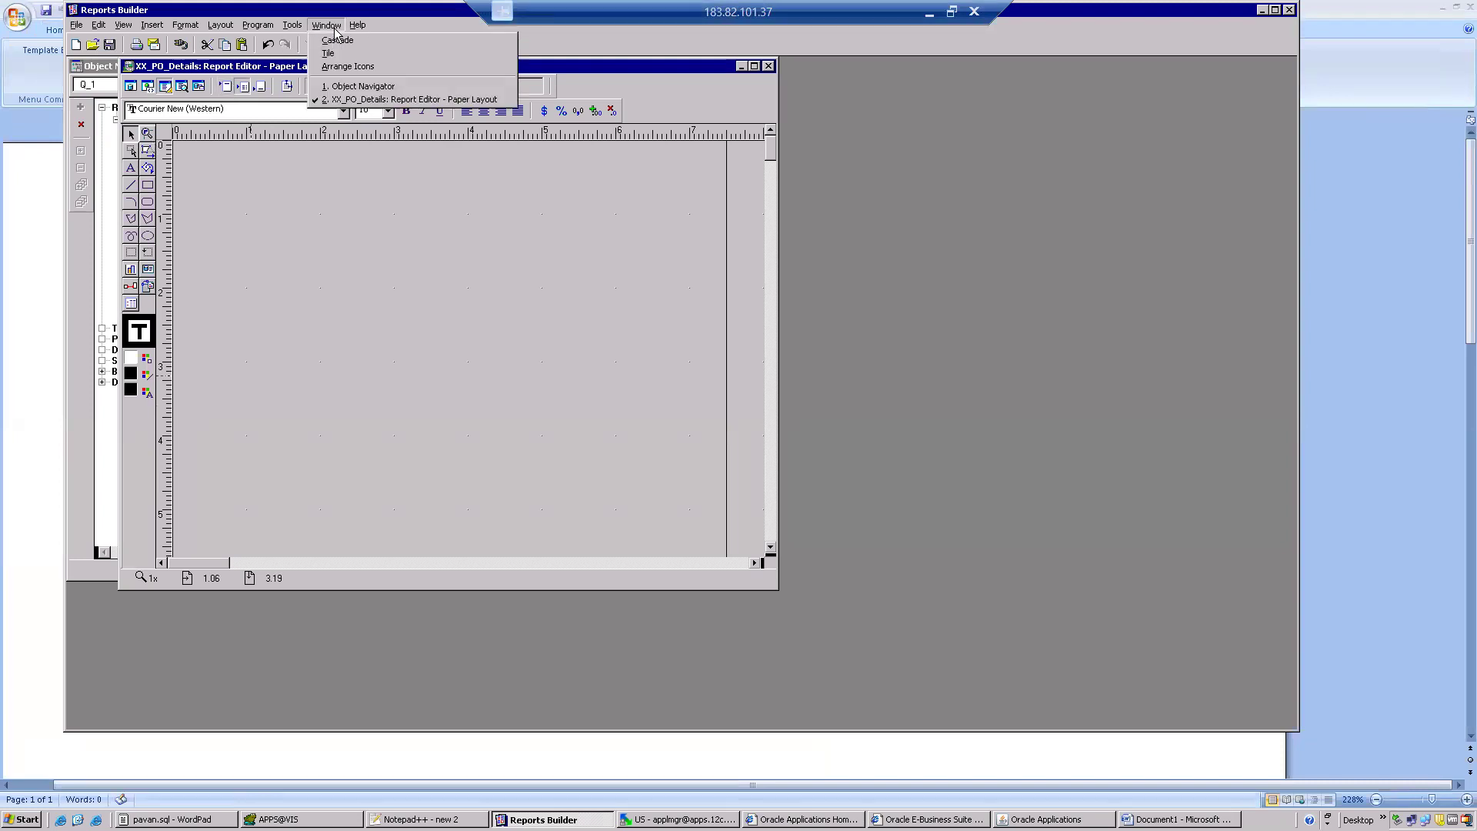
click(367, 100)
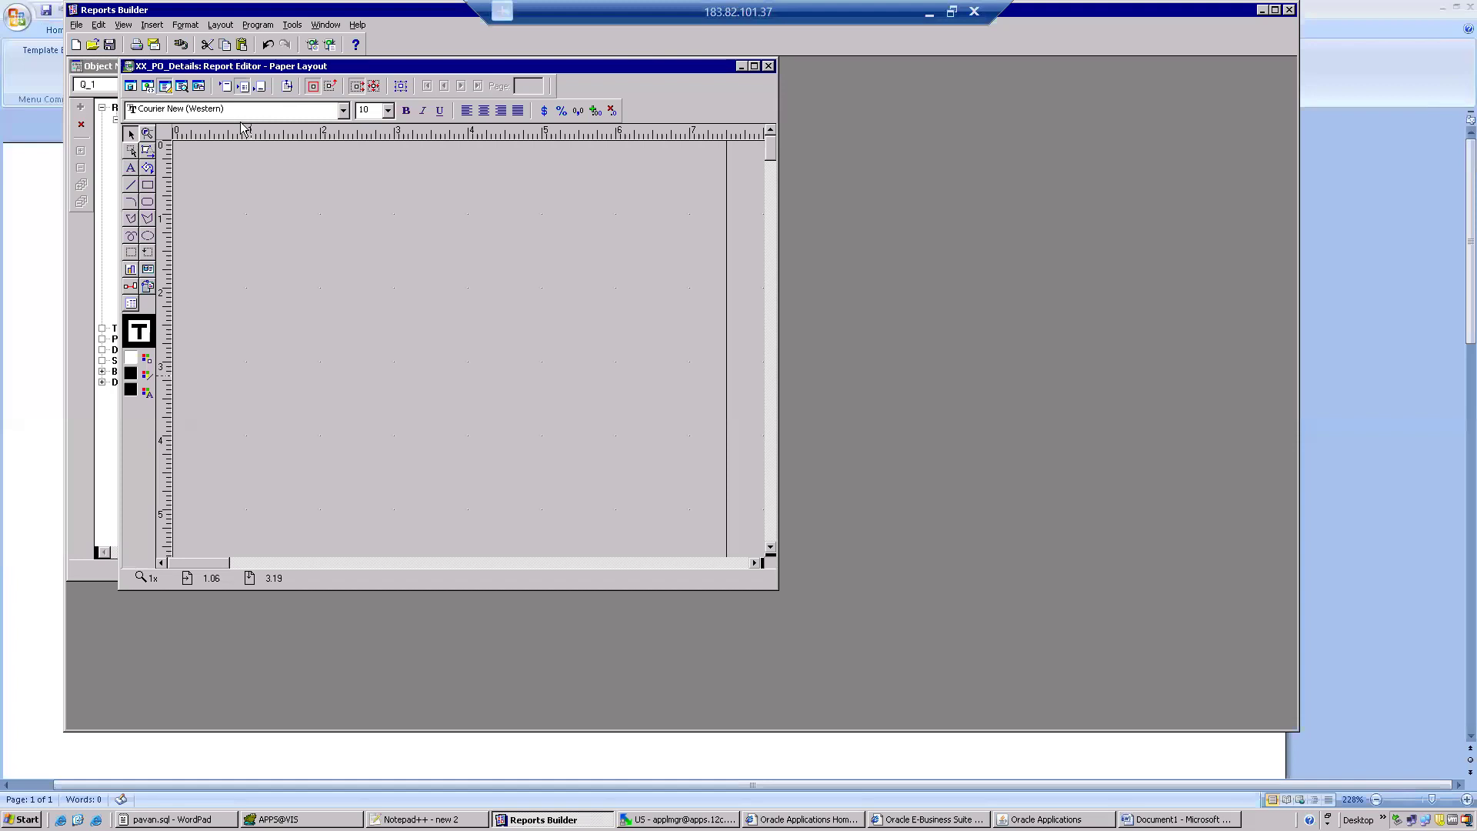
click(83, 263)
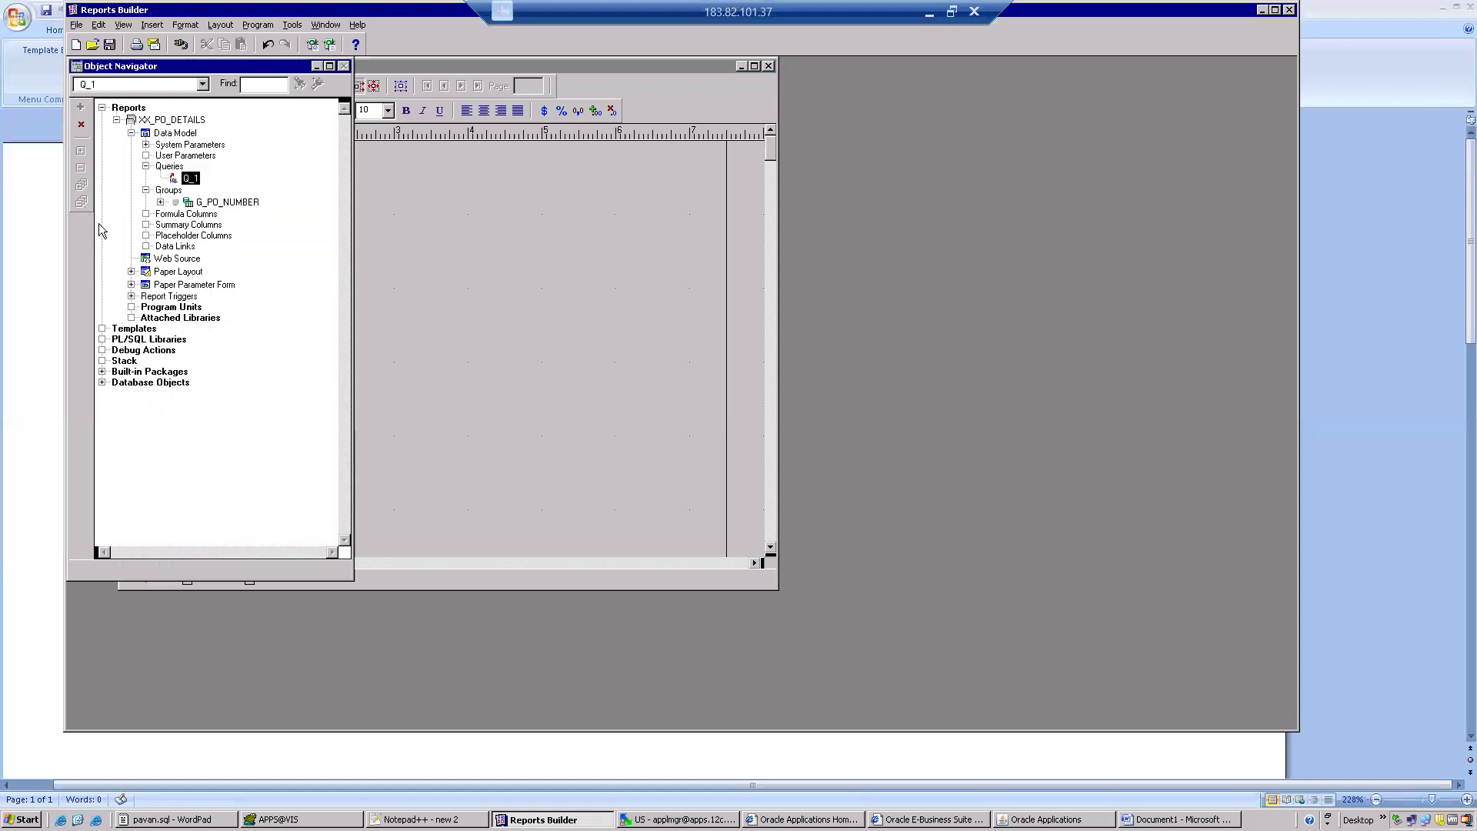
double_click(145, 137)
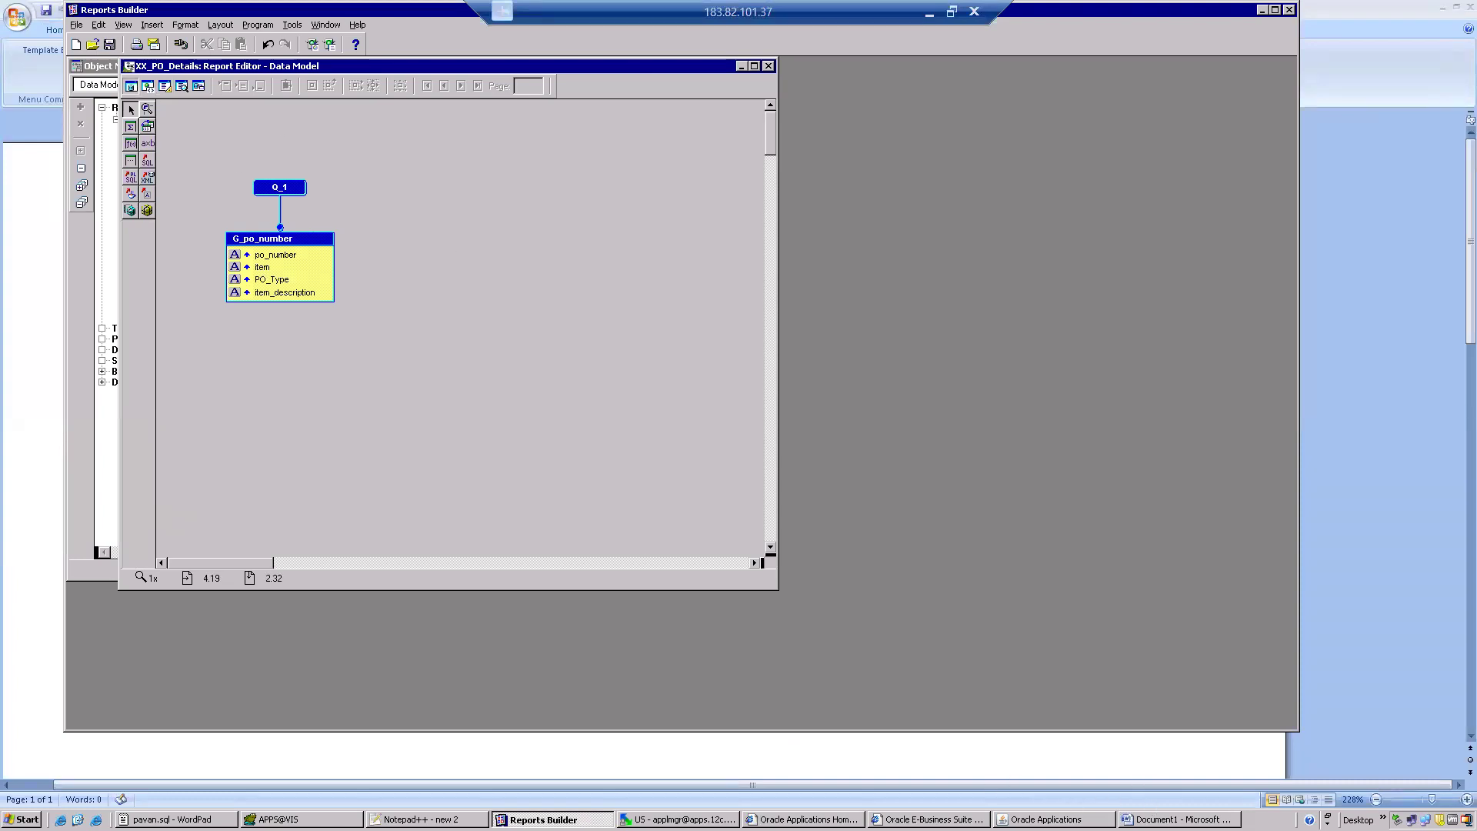
Switch back to Word and load XX_PO_DETAILS.xml from the batch 104 folder as the template's XML data.
click(1178, 819)
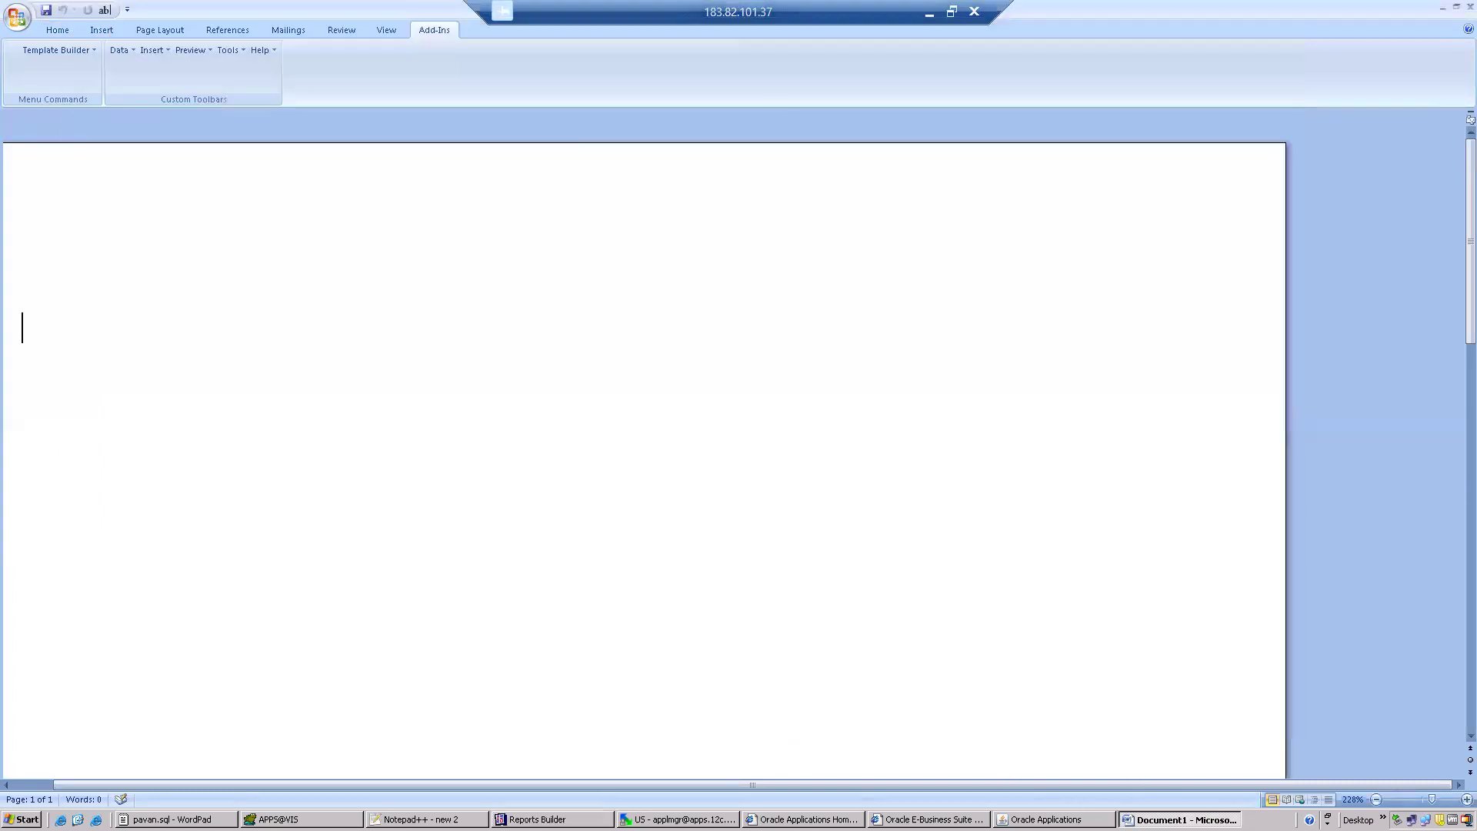
click(129, 59)
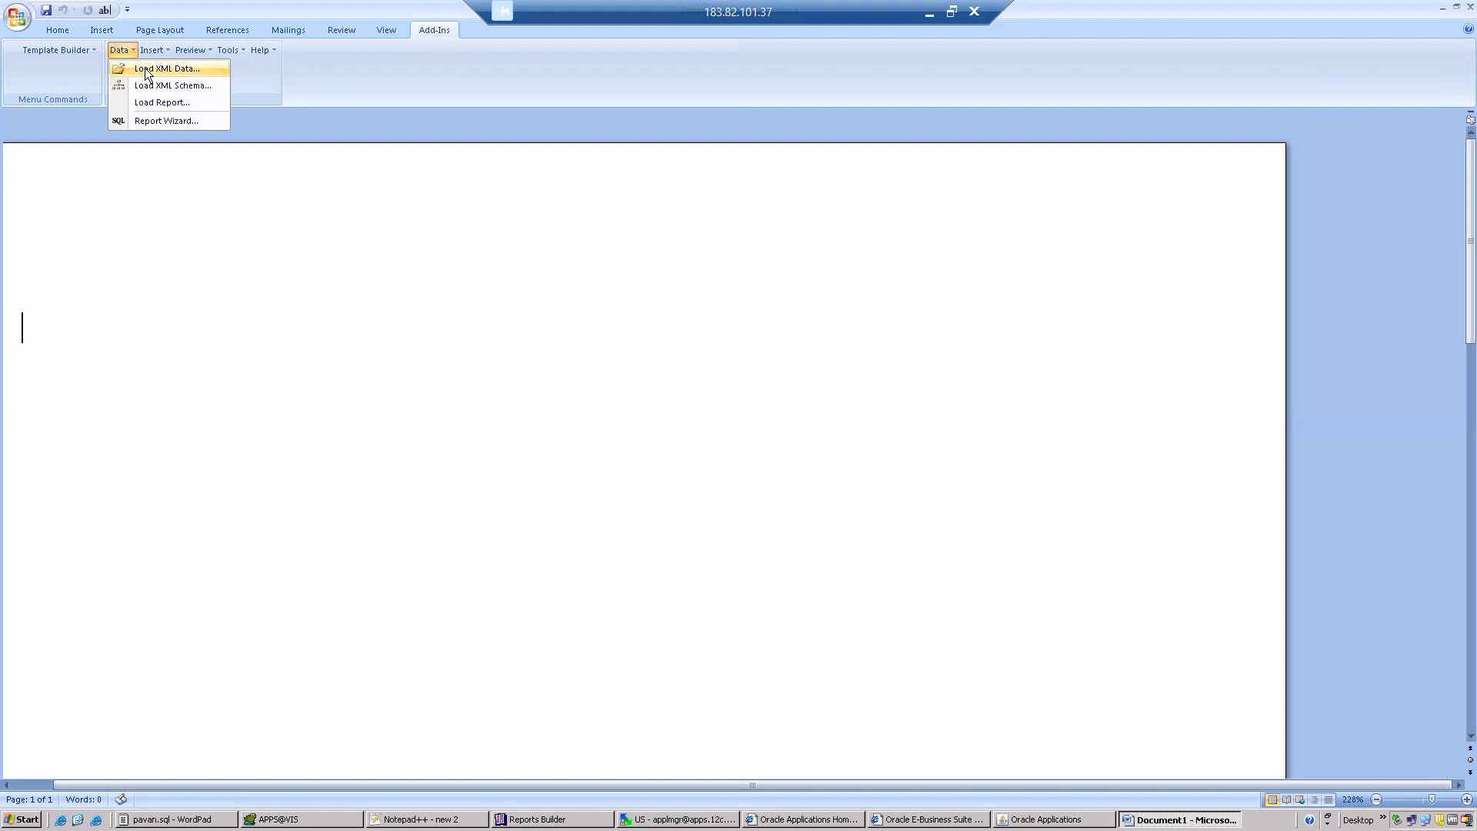
click(145, 68)
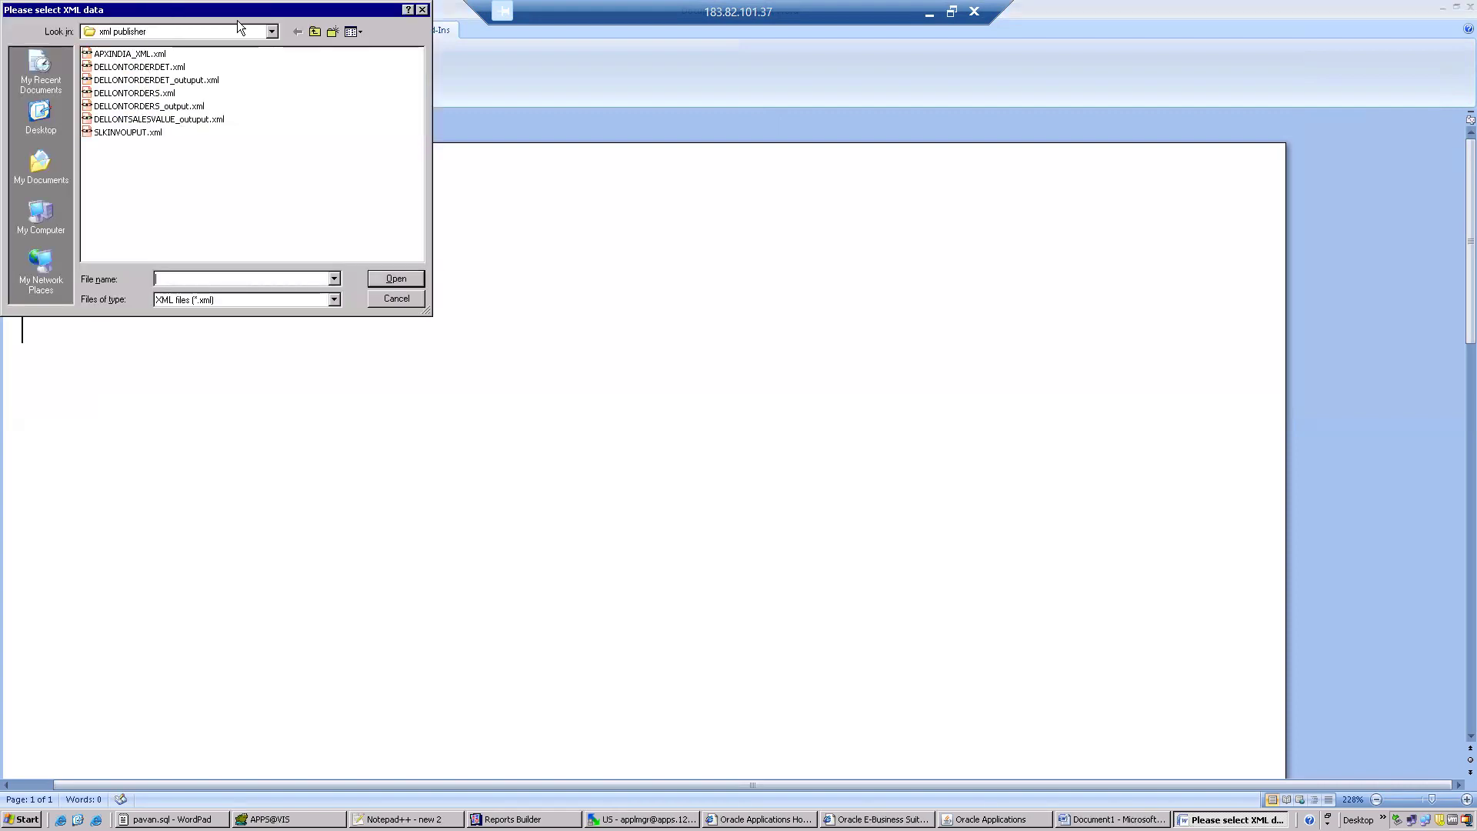
click(272, 32)
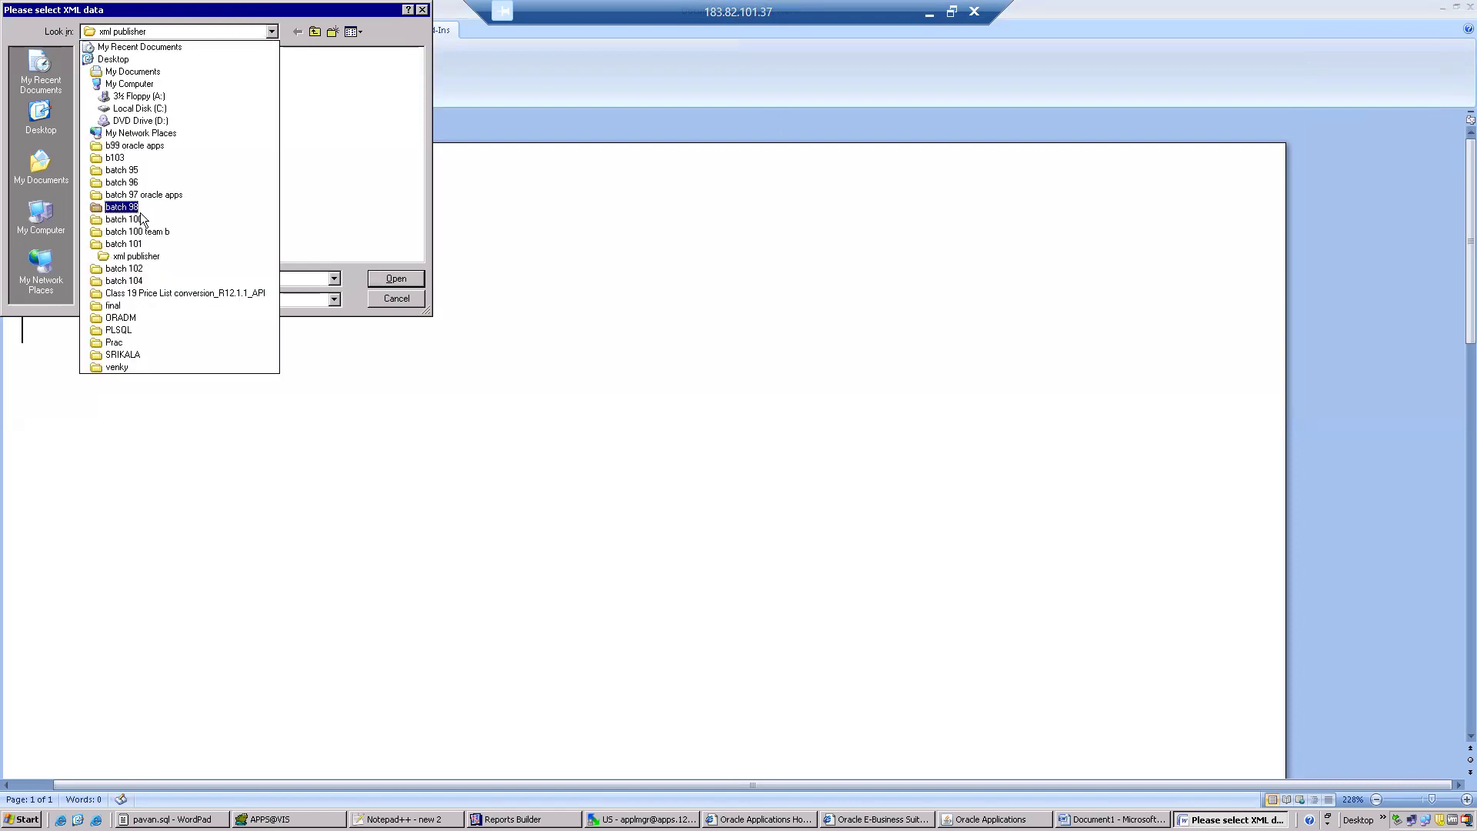
click(126, 282)
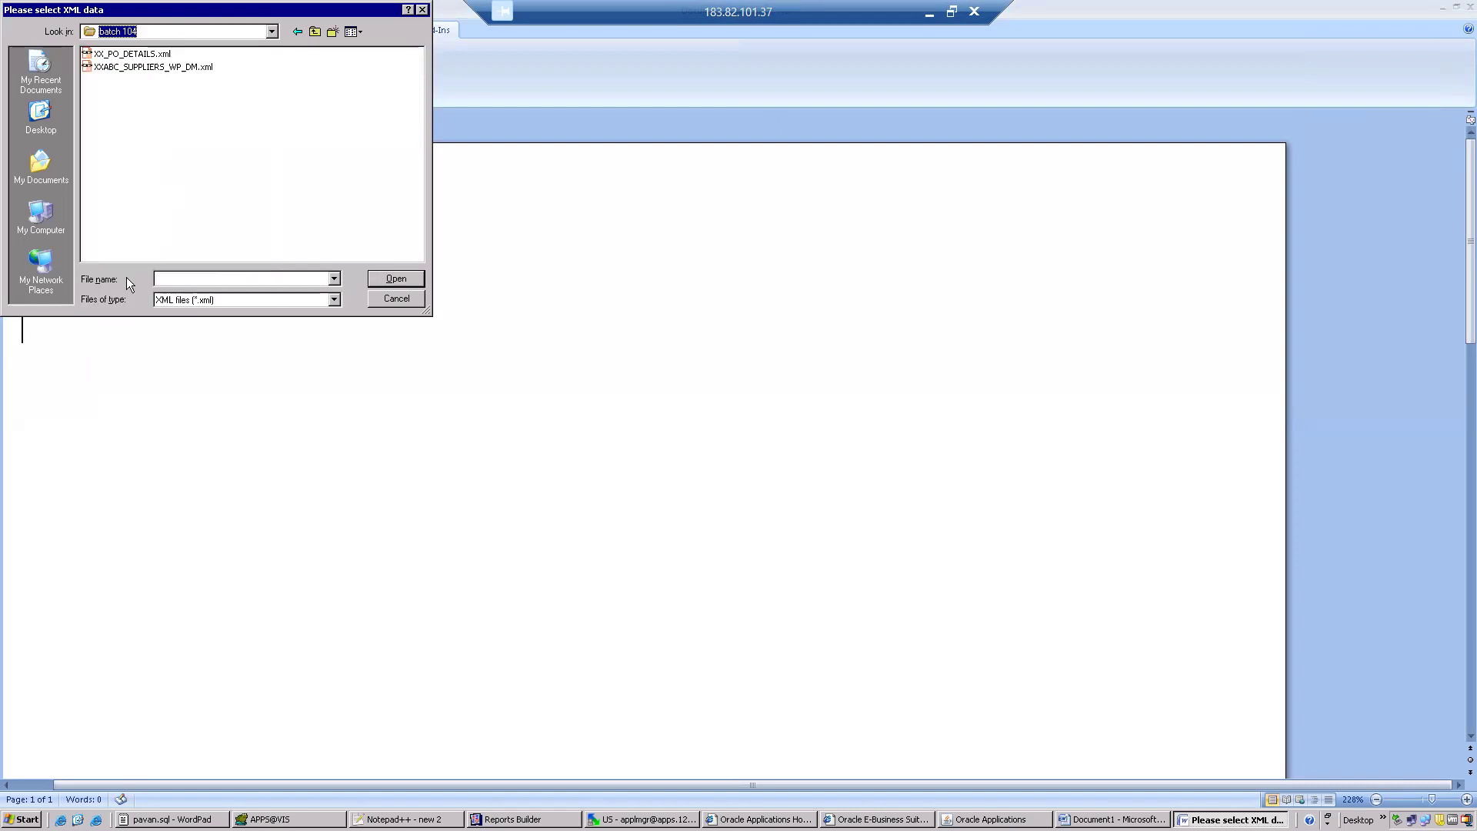
double_click(100, 54)
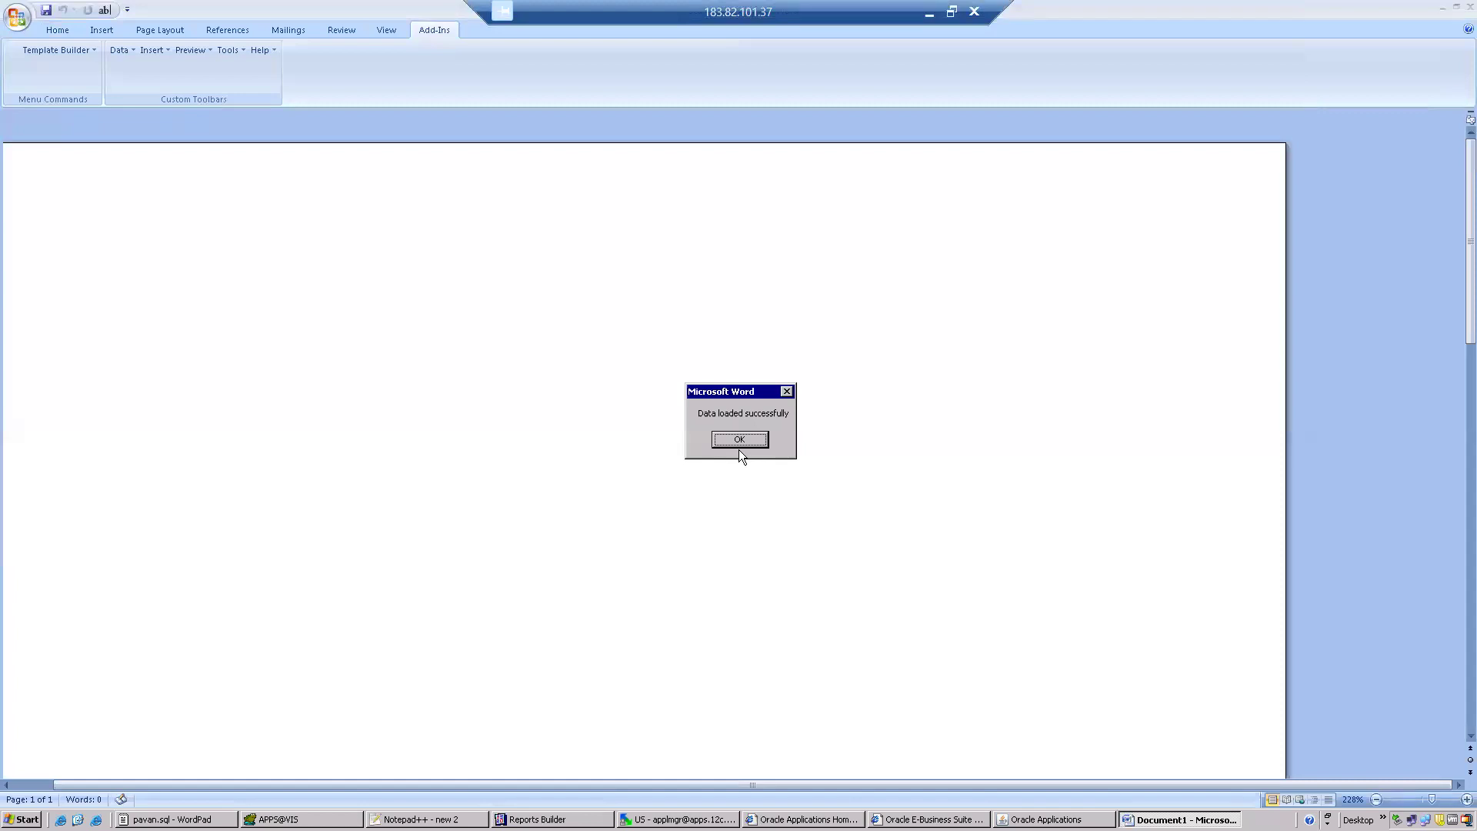
click(739, 441)
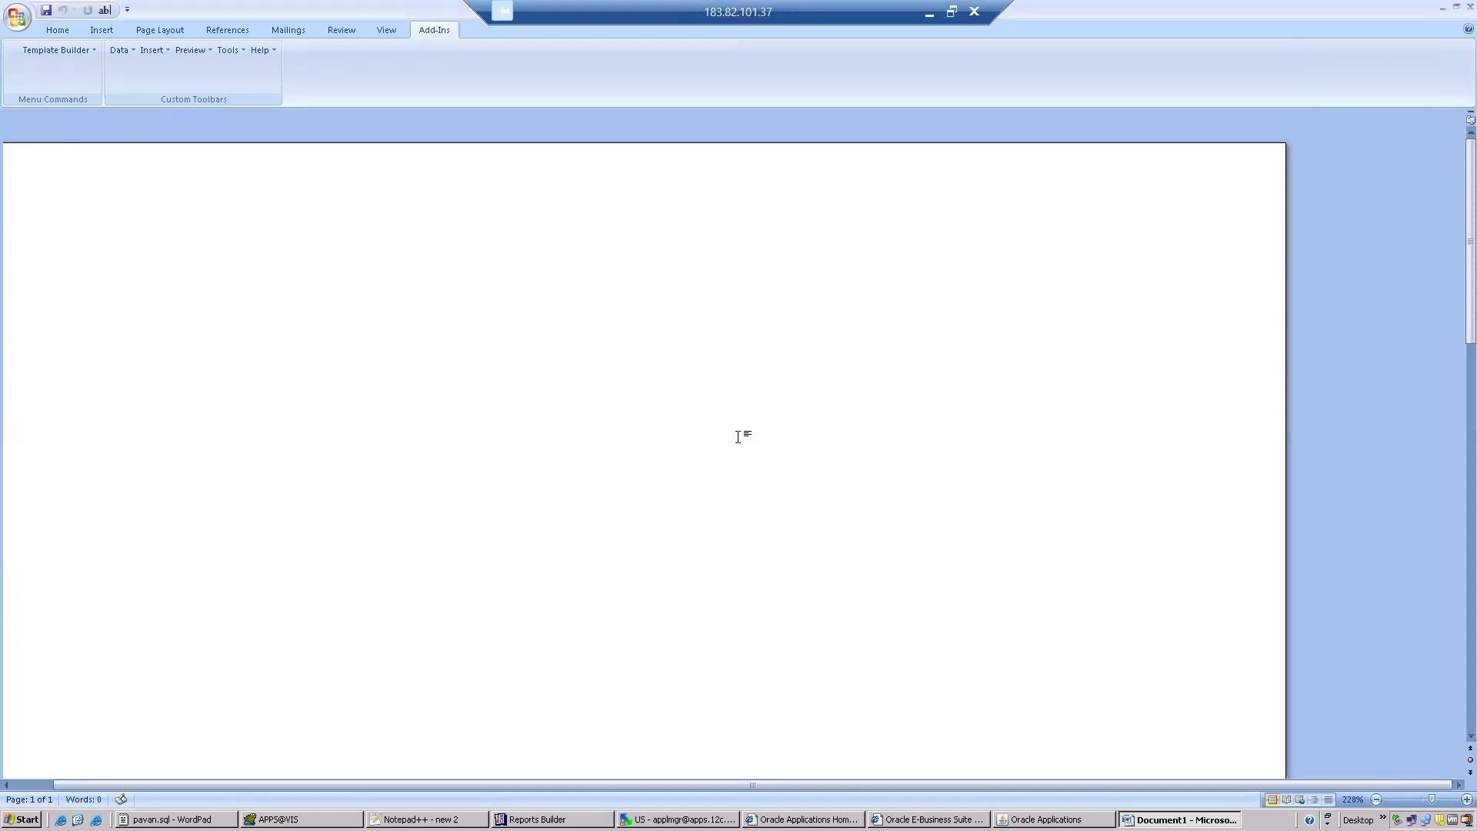
Enter the title PO Details Report on the first line of the document.
click(43, 28)
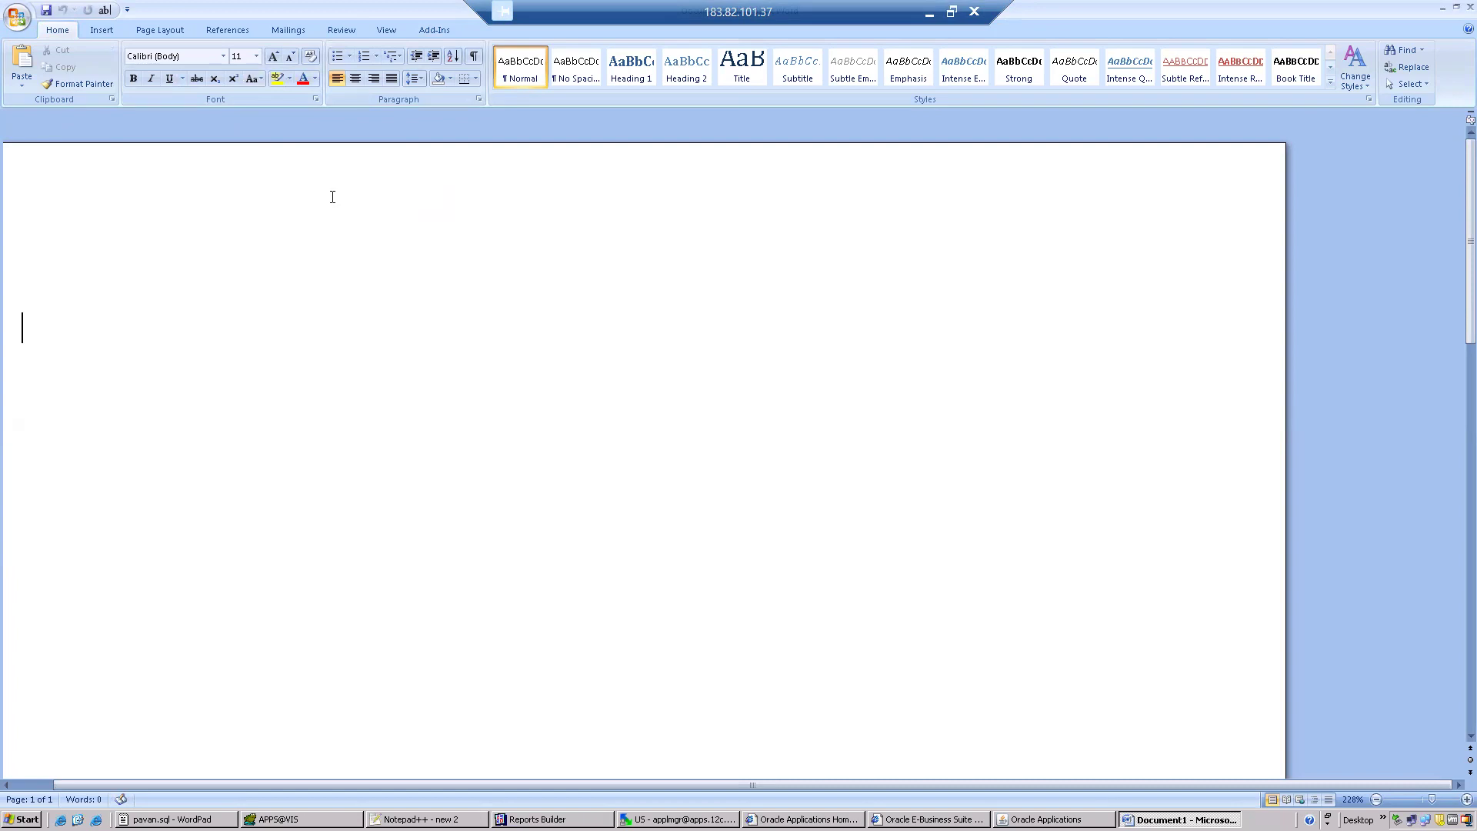
text(PO Details )
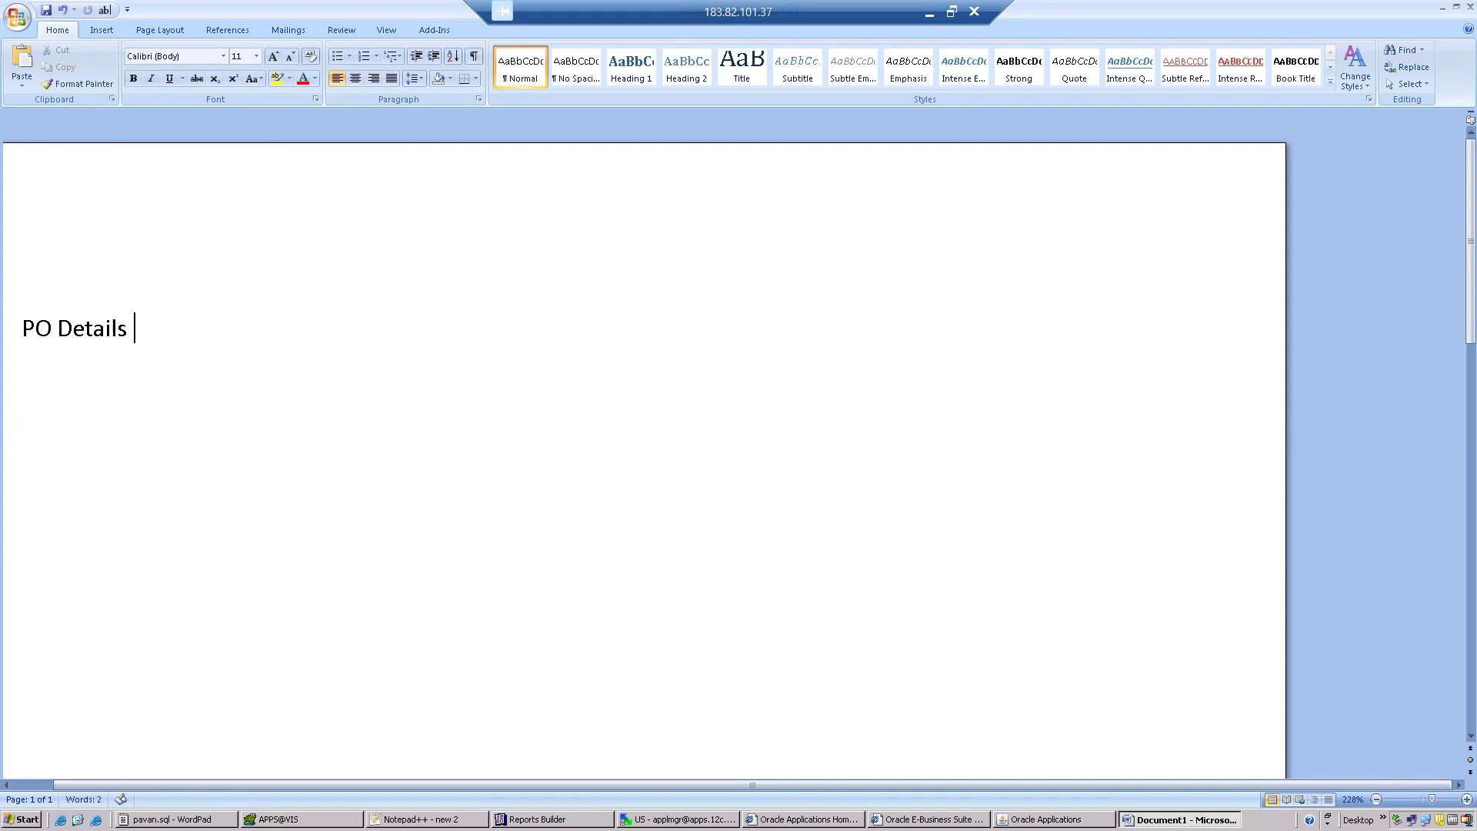
text(Report)
Make the title bold, set its font to Arial Rounded MT Bold, and centre it.
click(20, 314)
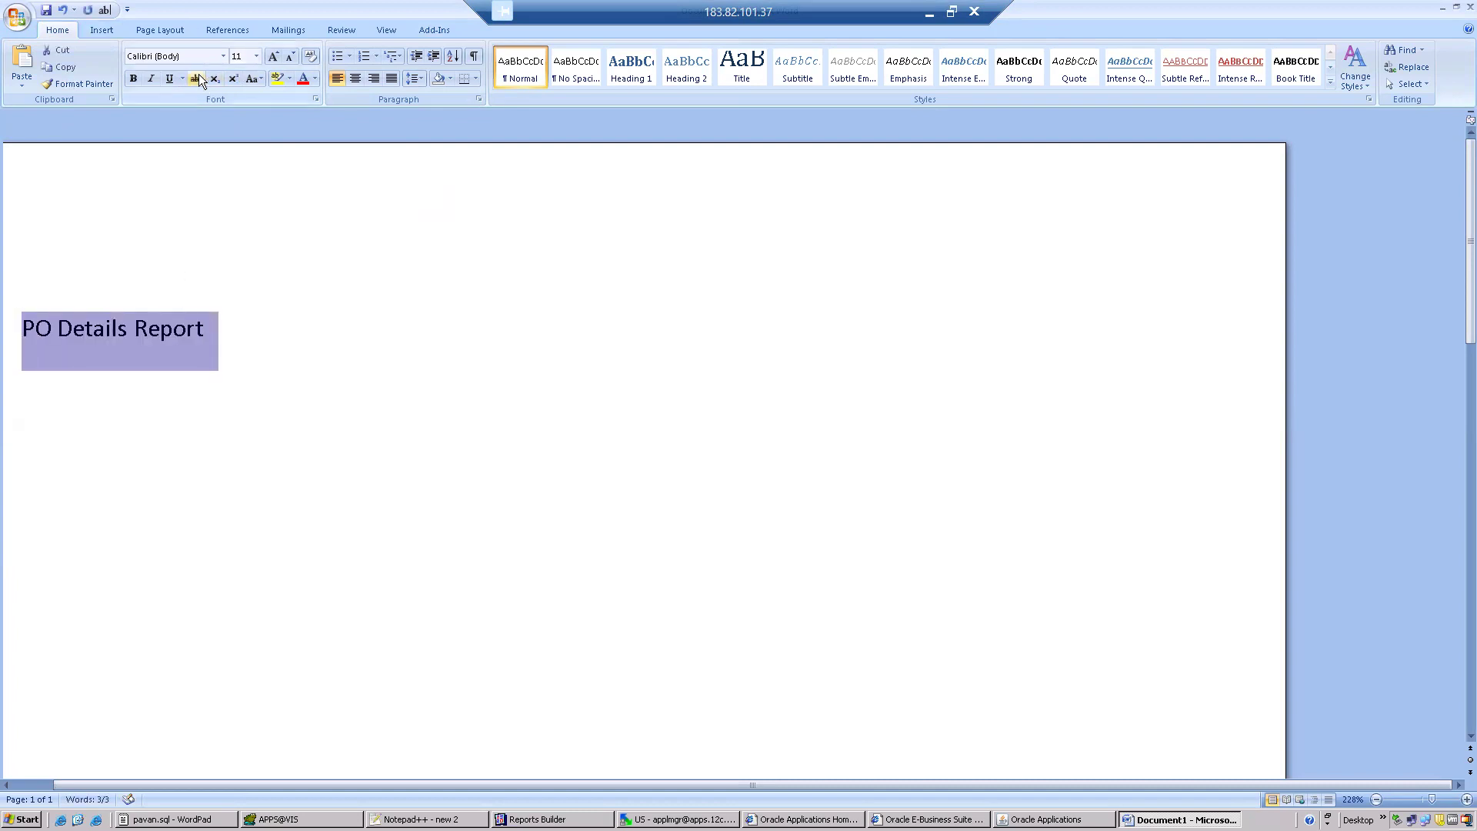
click(136, 83)
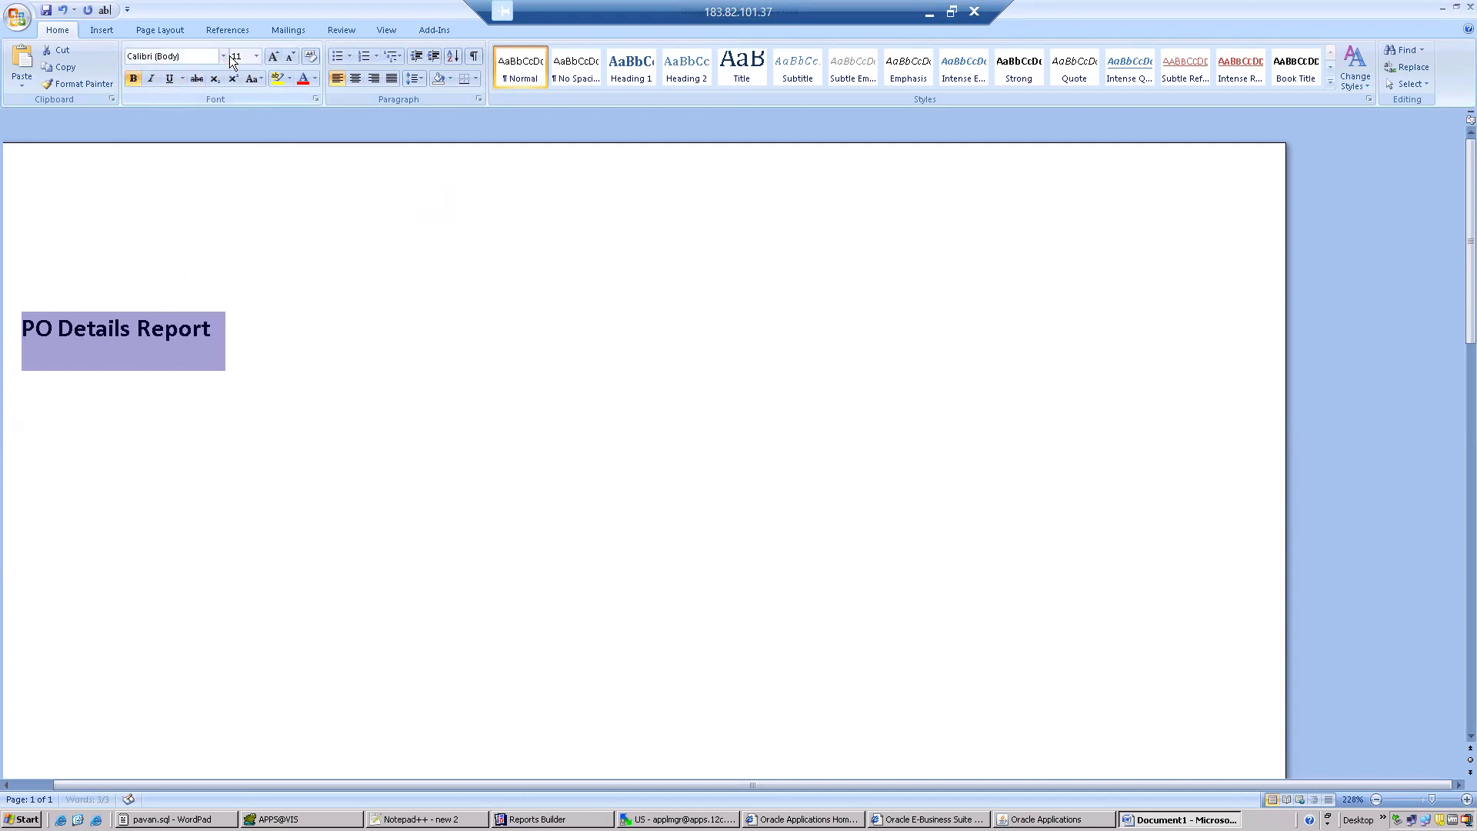
click(223, 57)
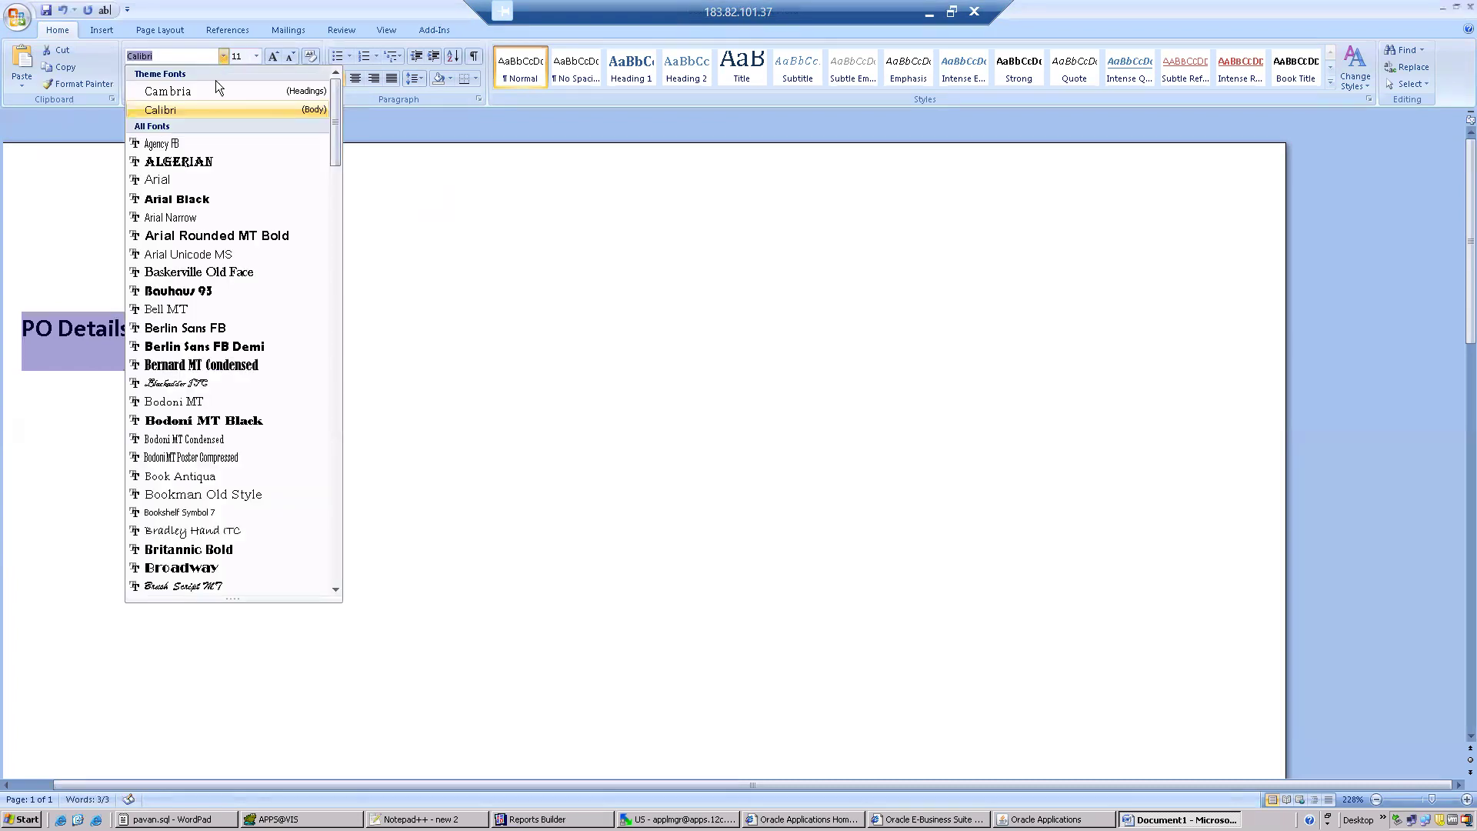
click(178, 237)
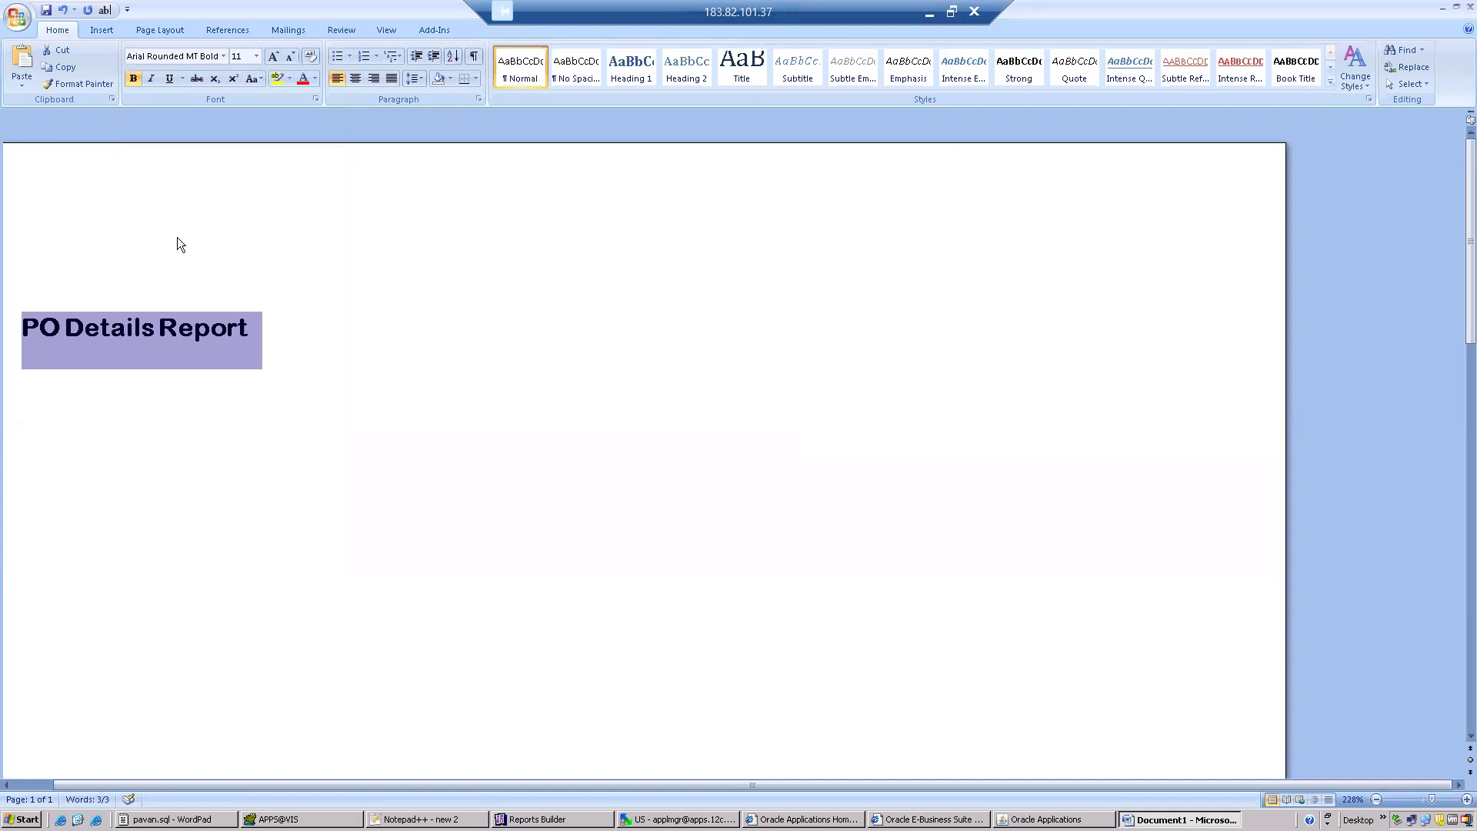
click(356, 78)
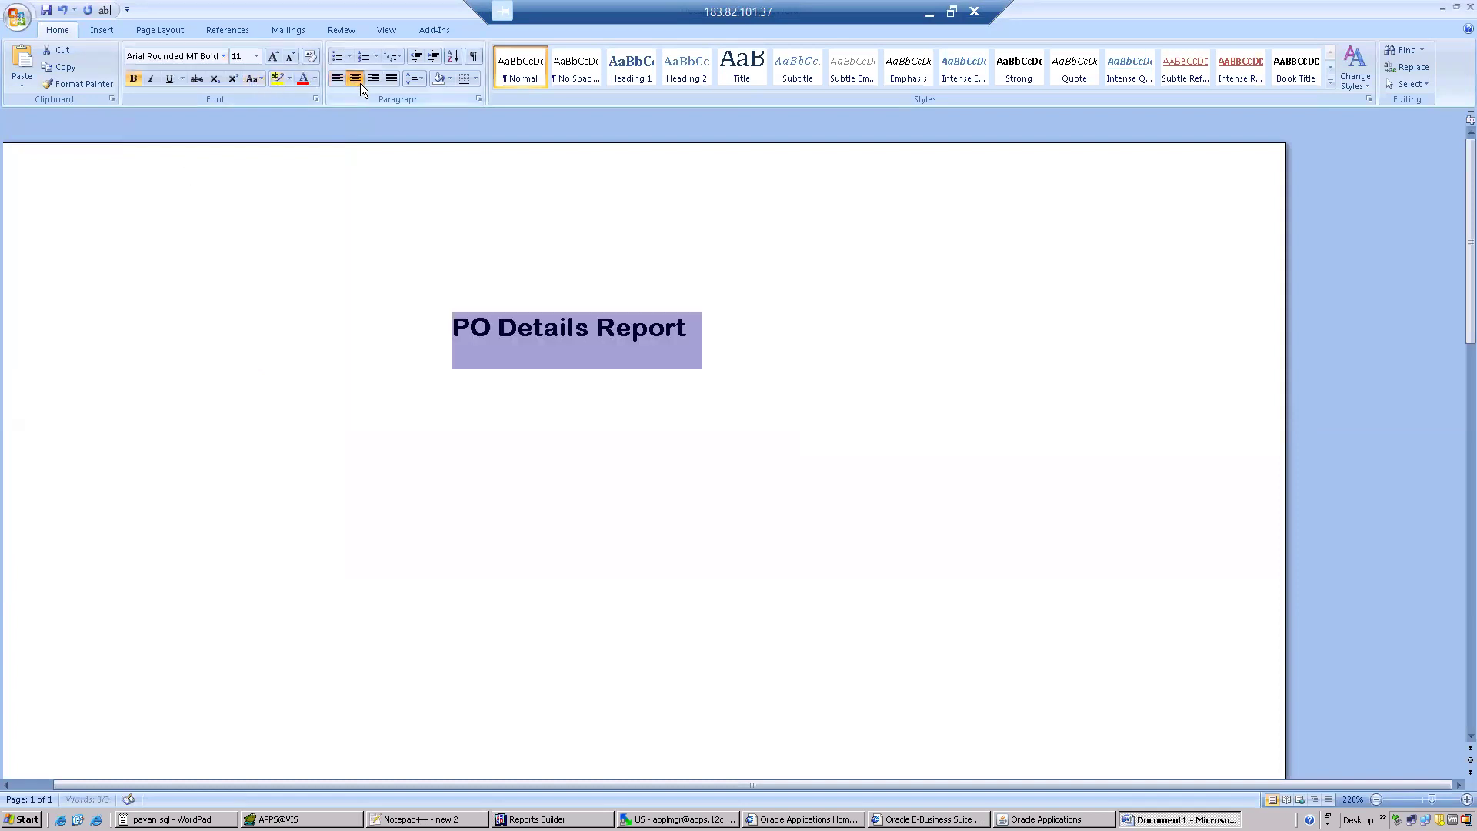
Place the text cursor on a new left-aligned line below the title.
click(751, 364)
key(Return)
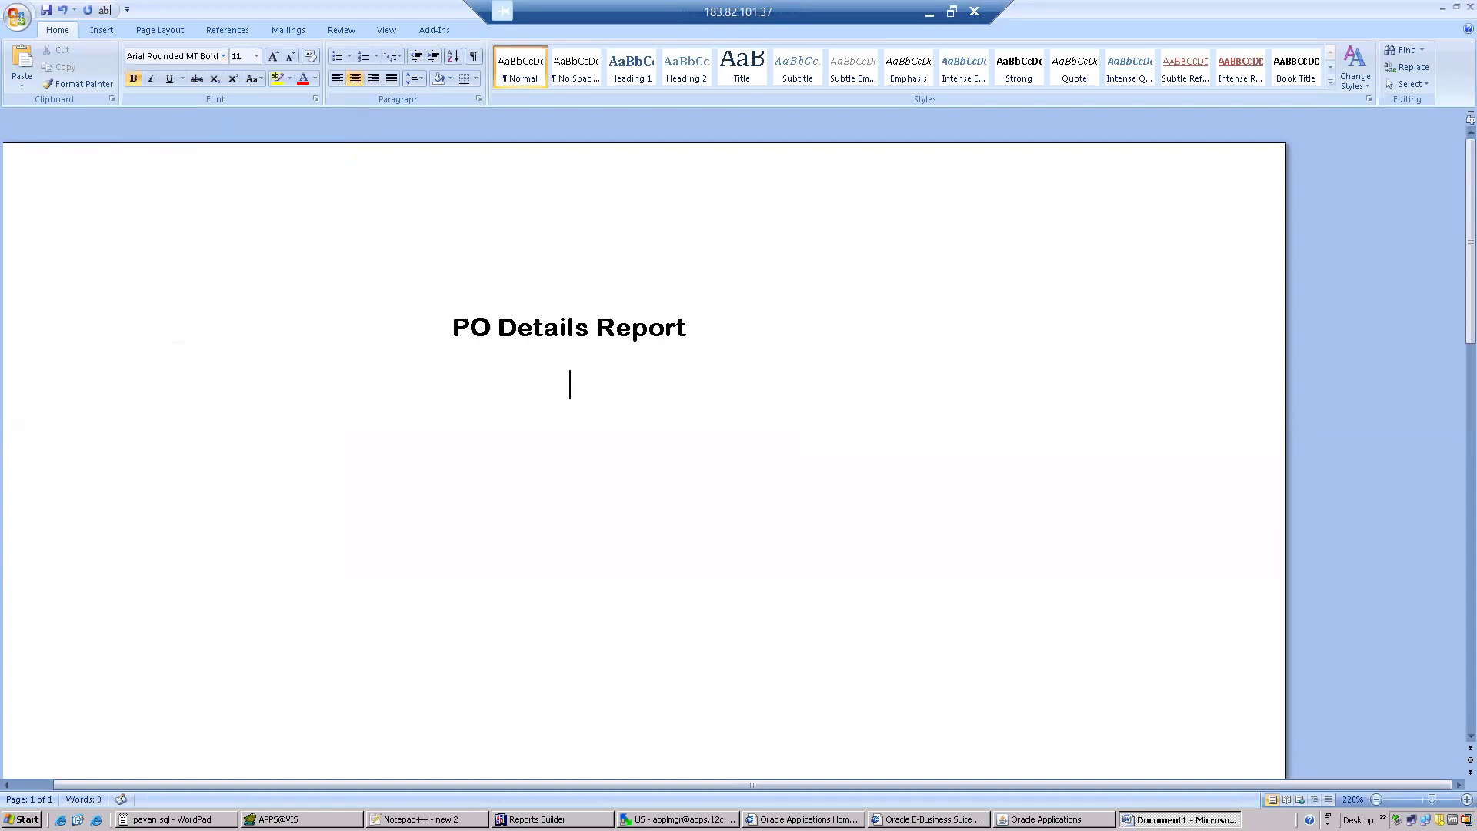
click(337, 84)
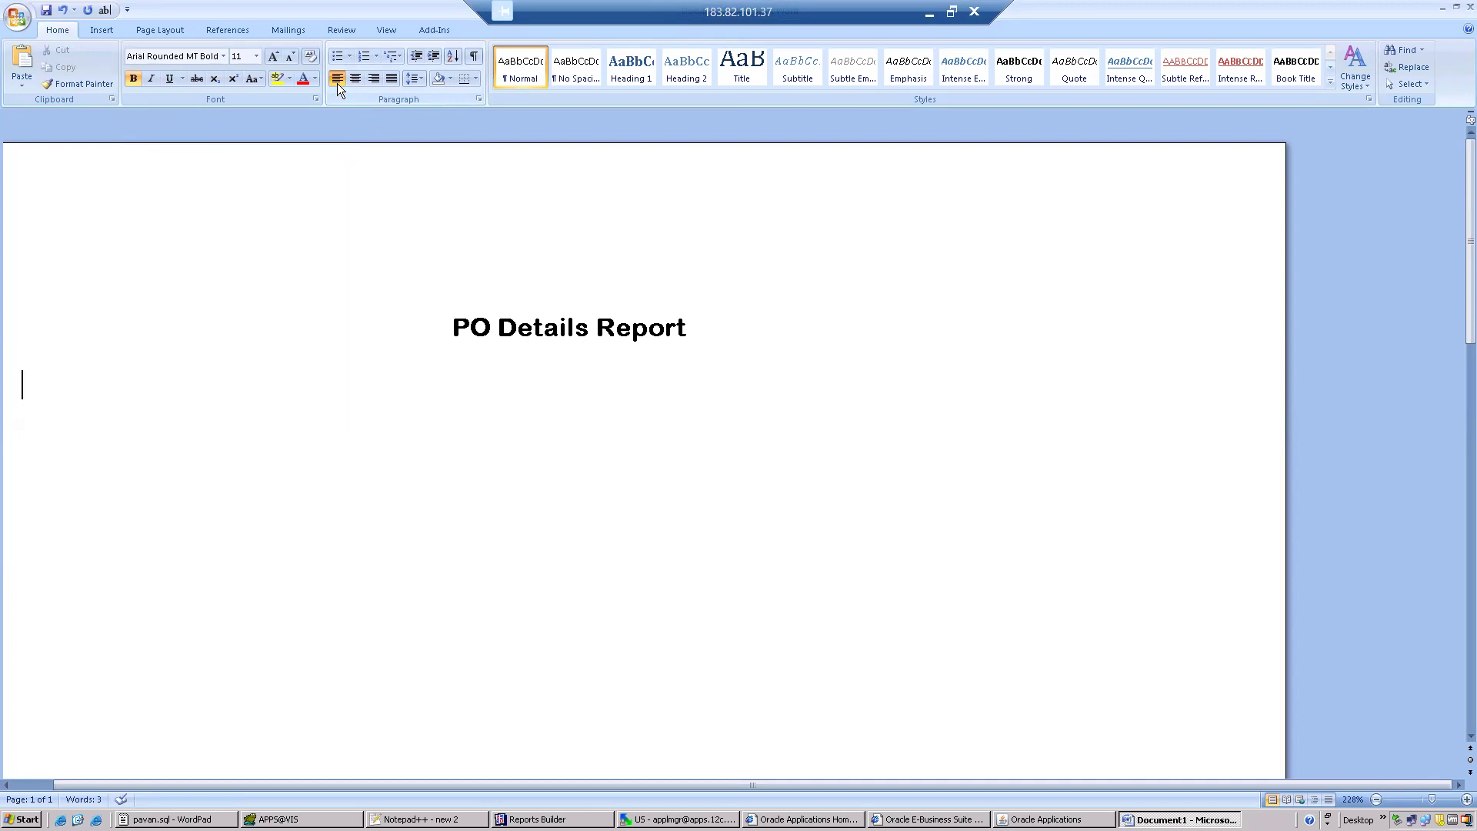
Load XX_PO_DETAILS.xml from the batch 104 folder again as the template's XML data.
click(435, 30)
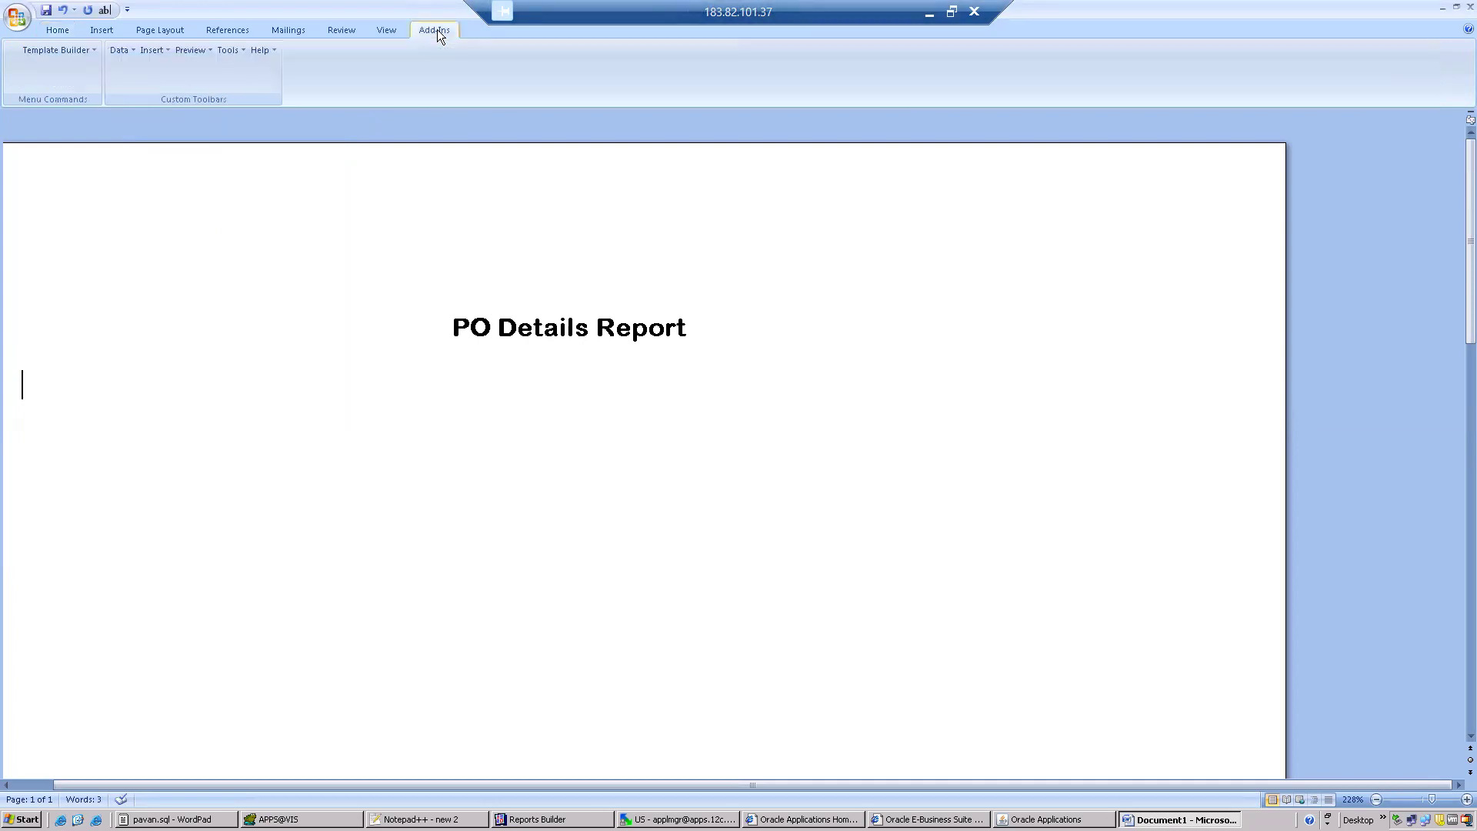
click(122, 49)
click(136, 70)
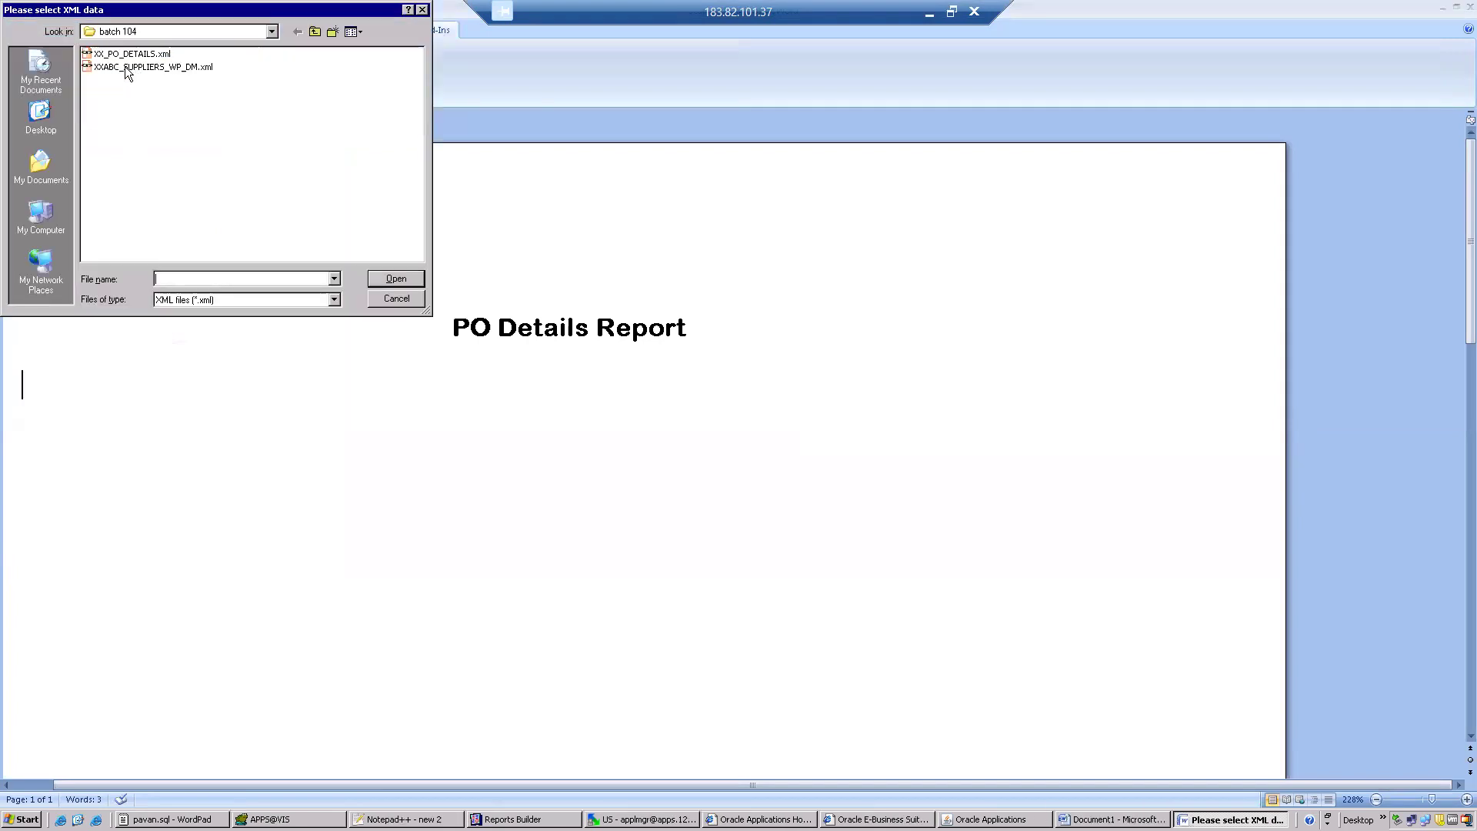
double_click(130, 54)
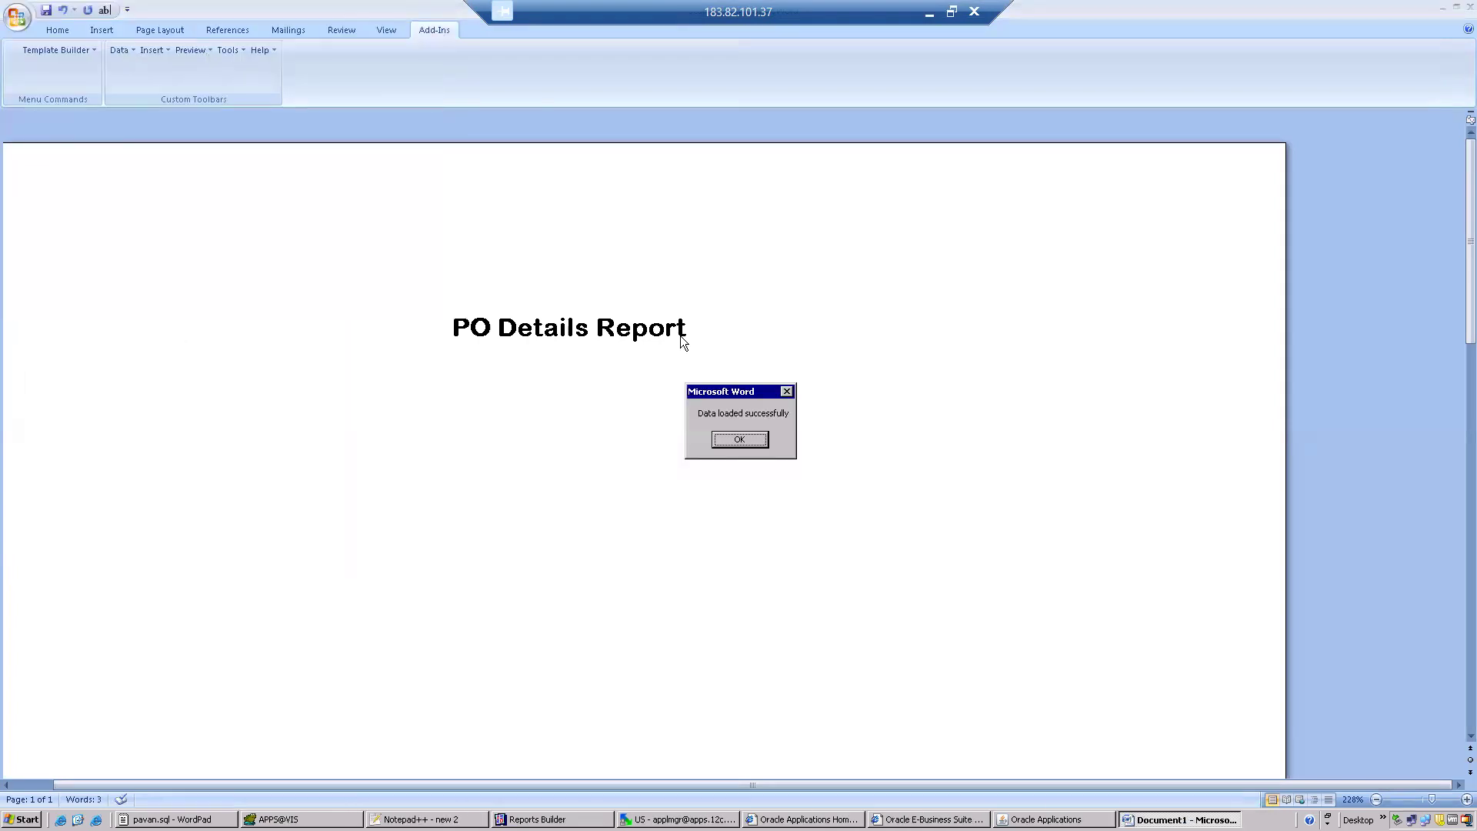
click(740, 440)
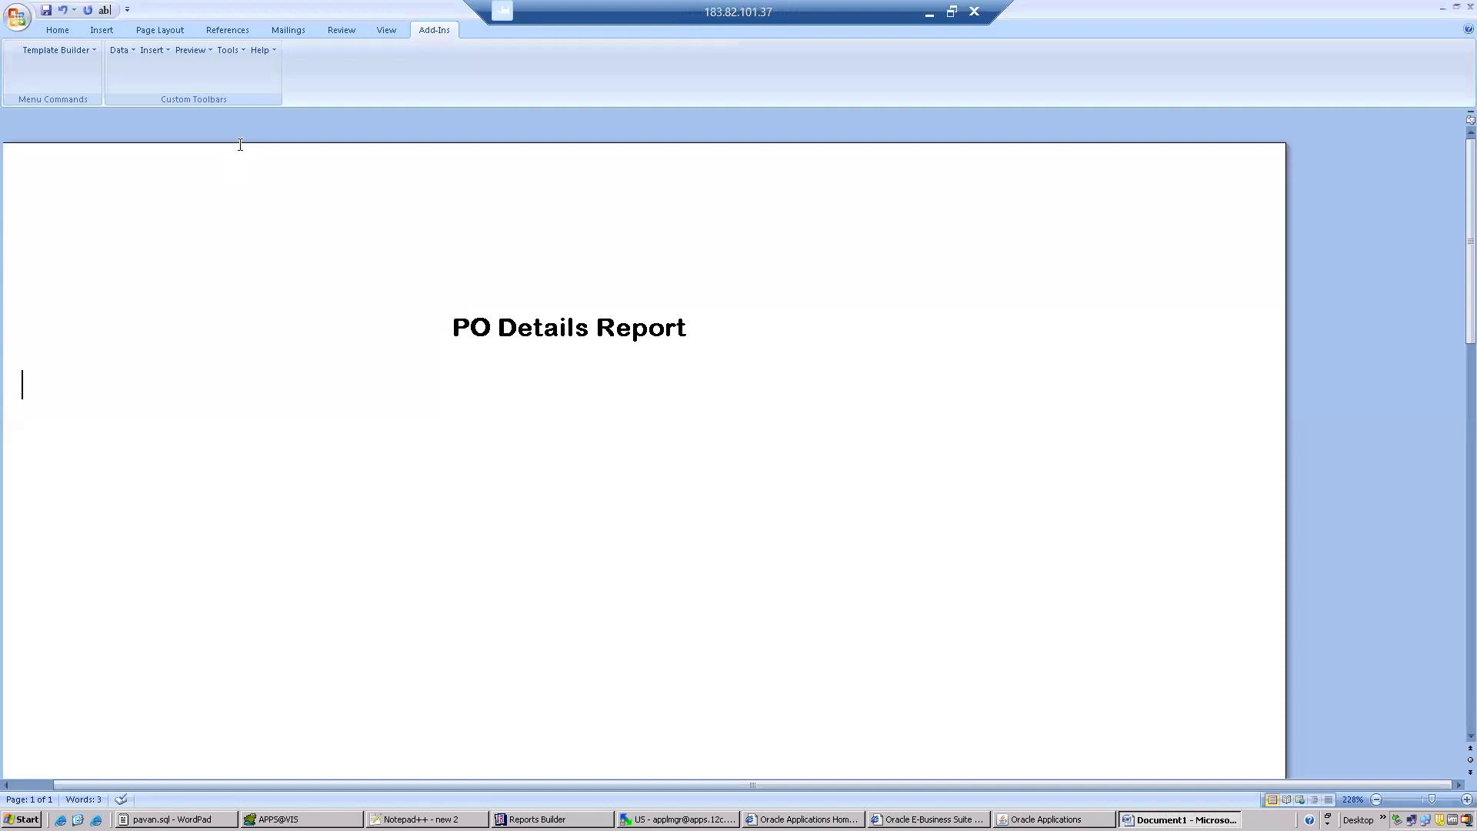
Insert a wizard table below the title with Po Number, Item, Po Type and Item Description, using no group-by field and the default labels.
click(159, 46)
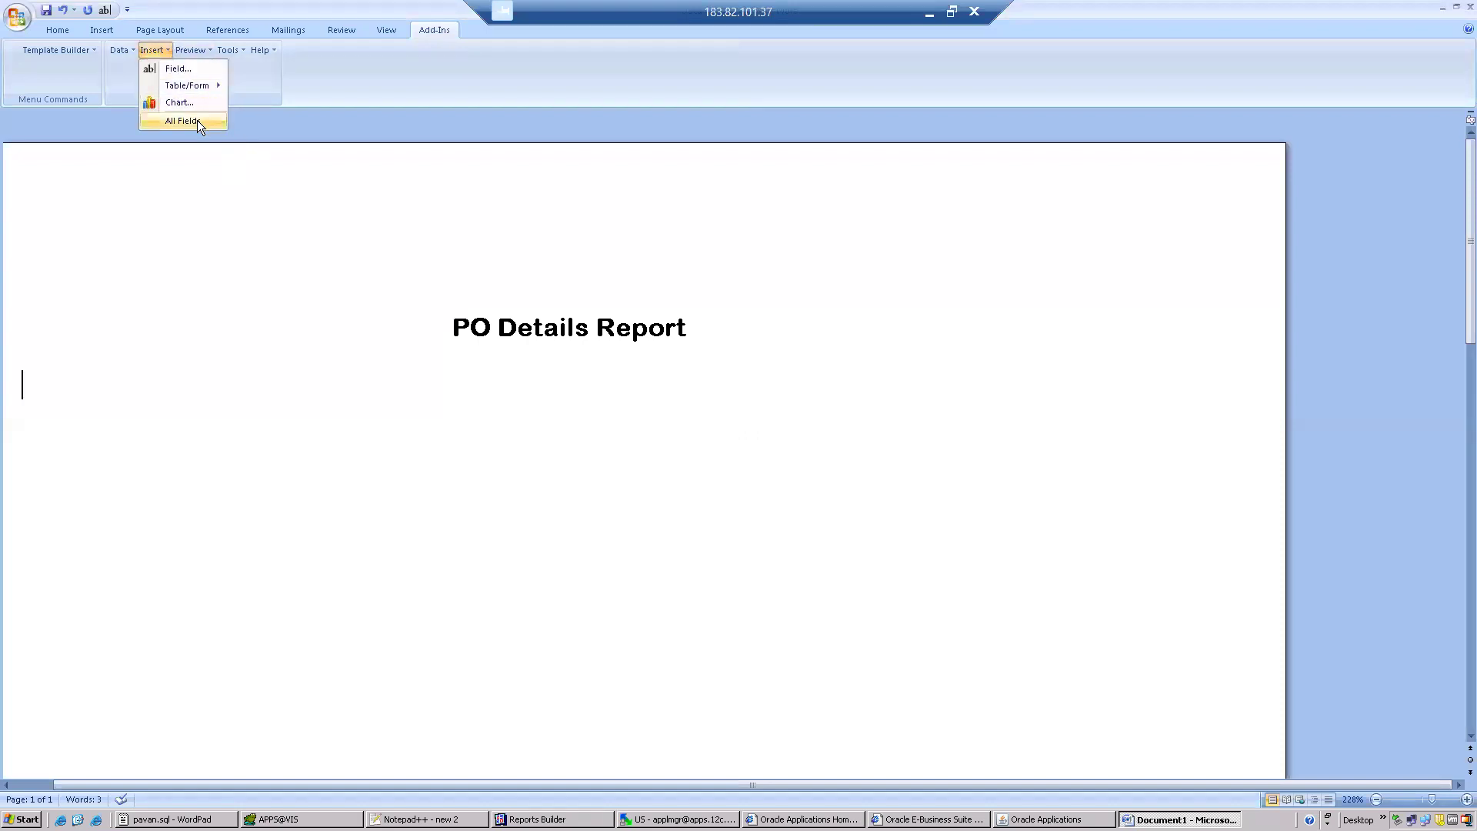
mouse_move(204, 87)
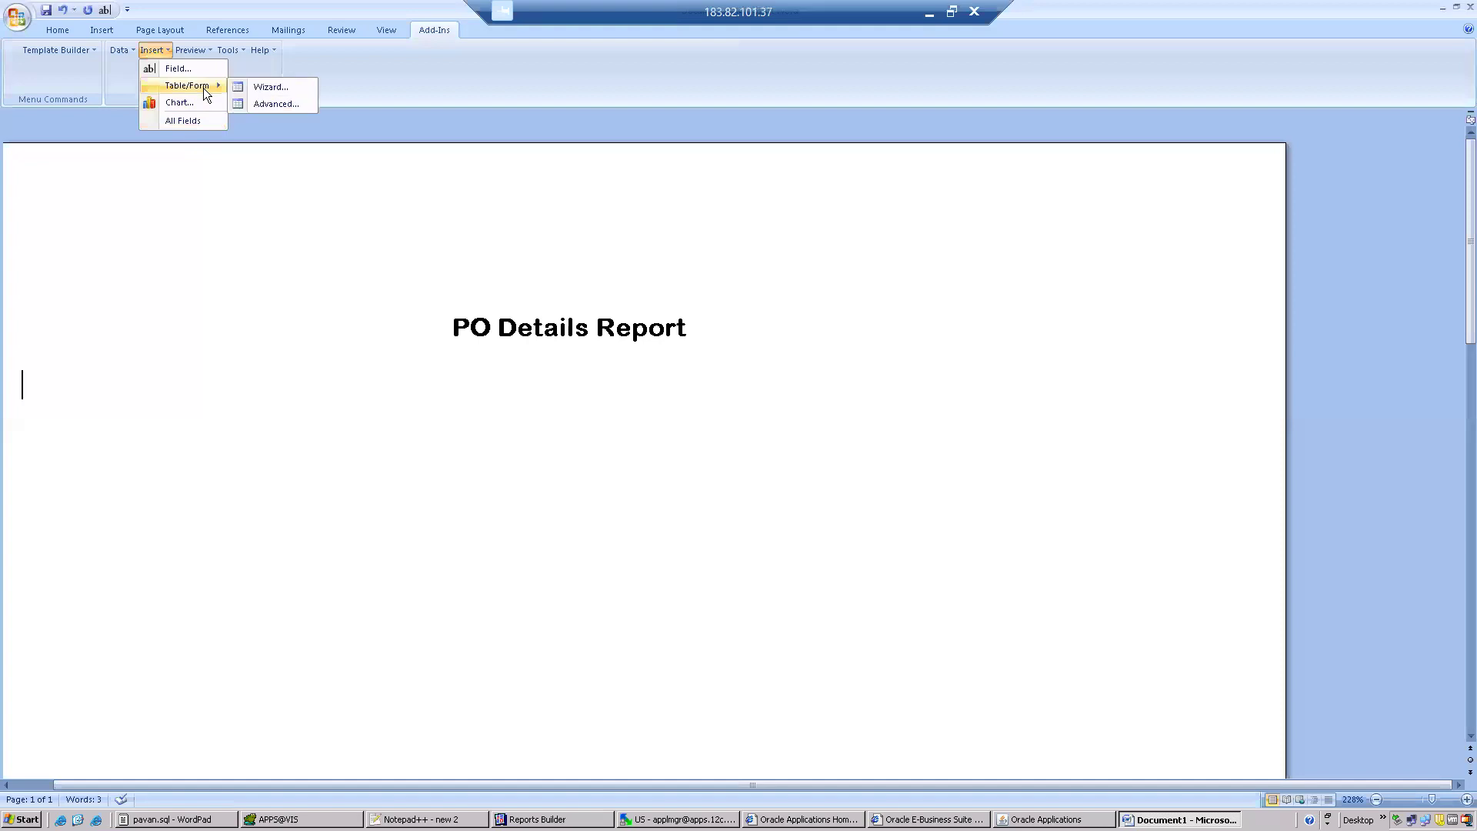
click(263, 87)
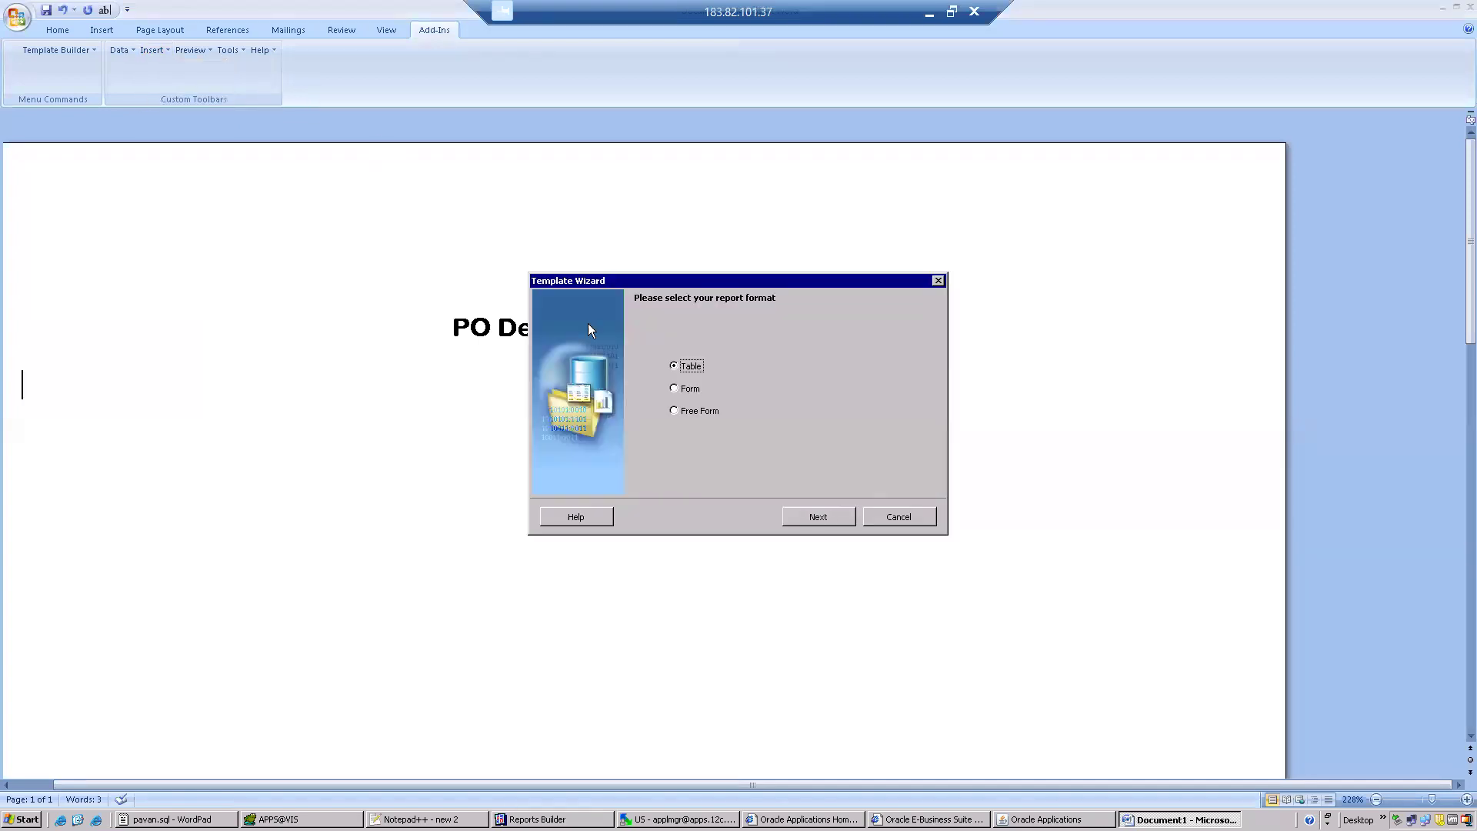
click(837, 517)
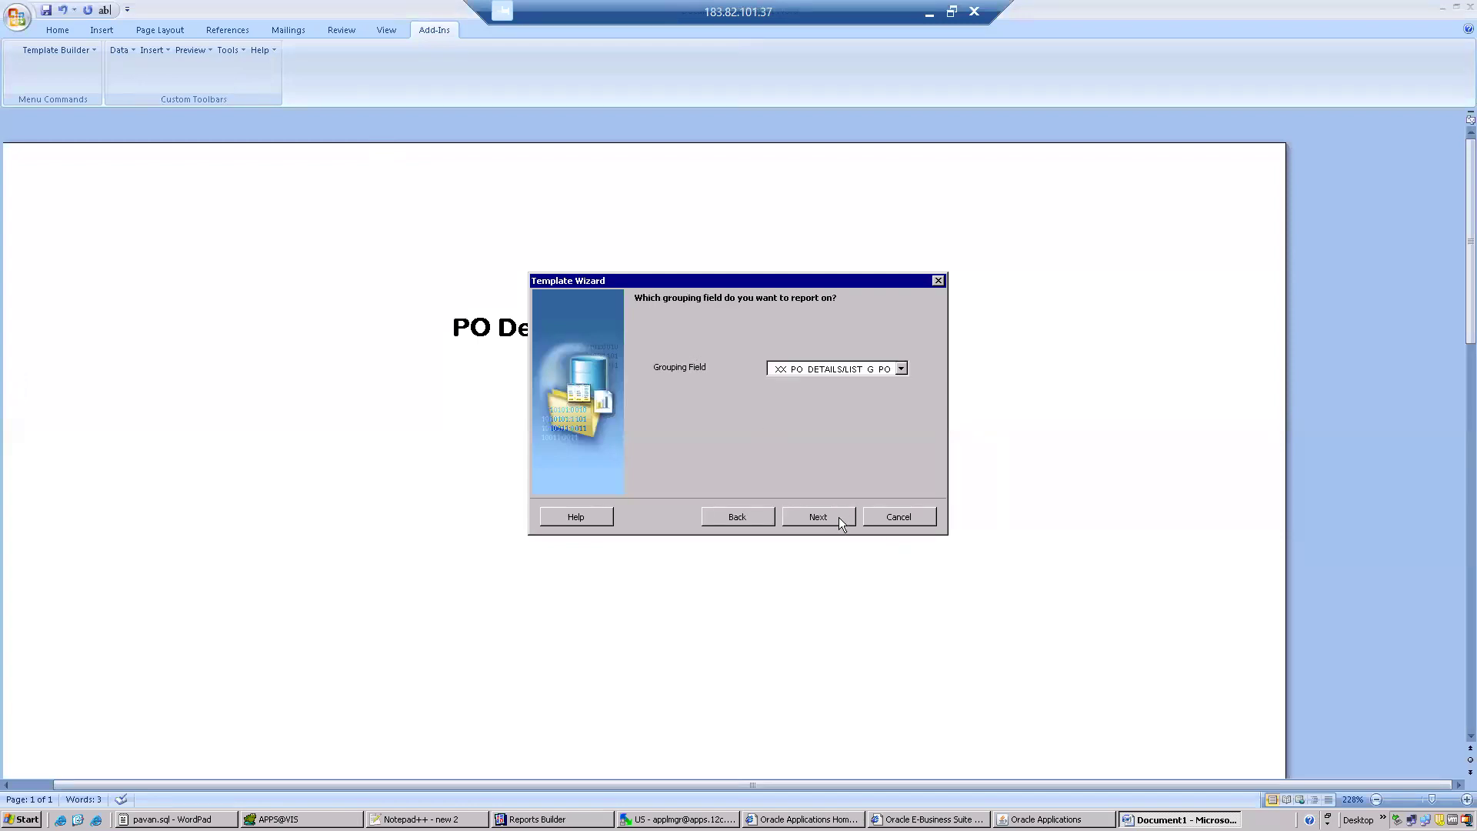
click(825, 526)
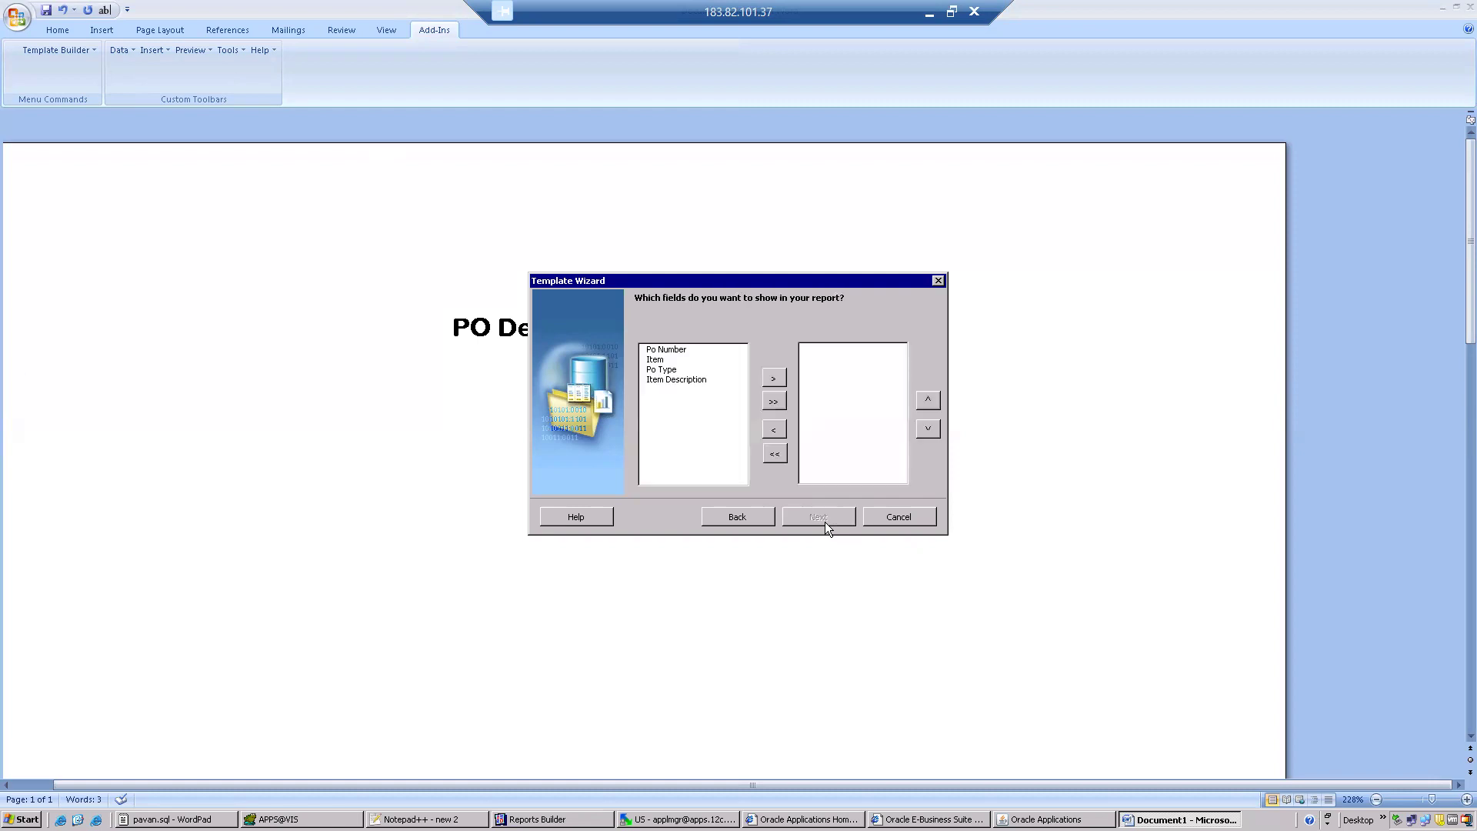
click(771, 401)
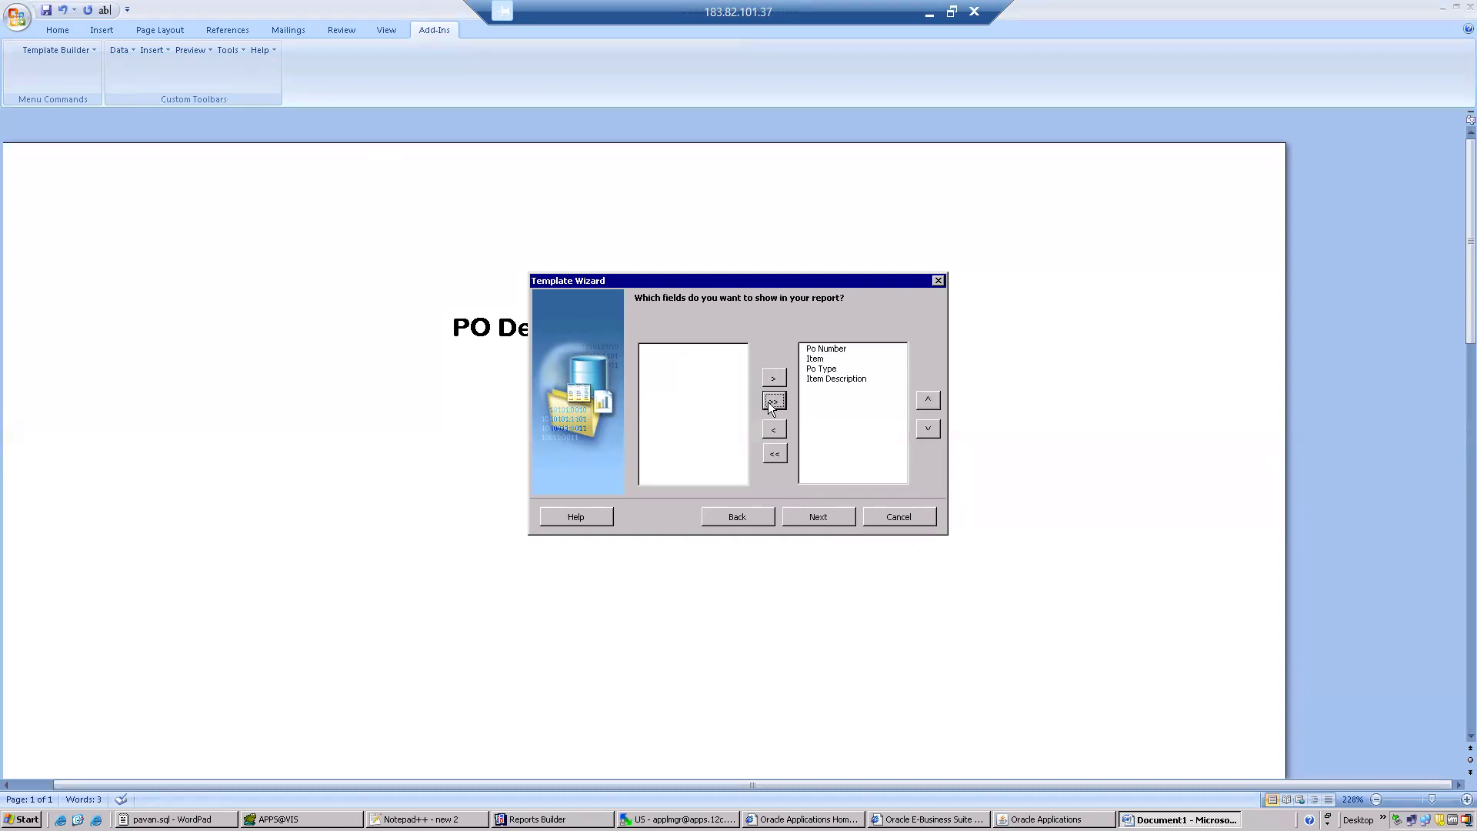
click(820, 517)
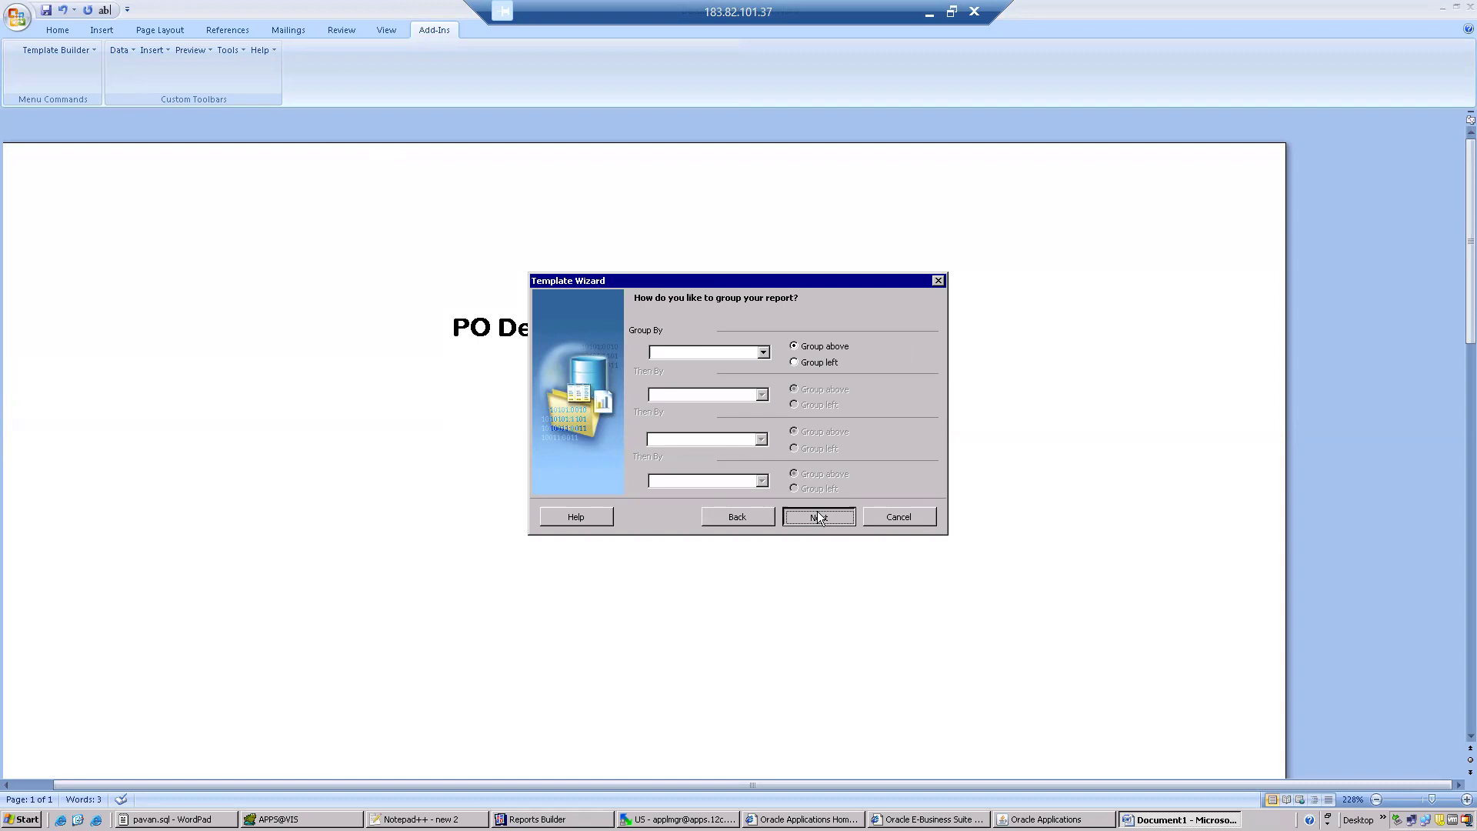
click(818, 518)
click(818, 517)
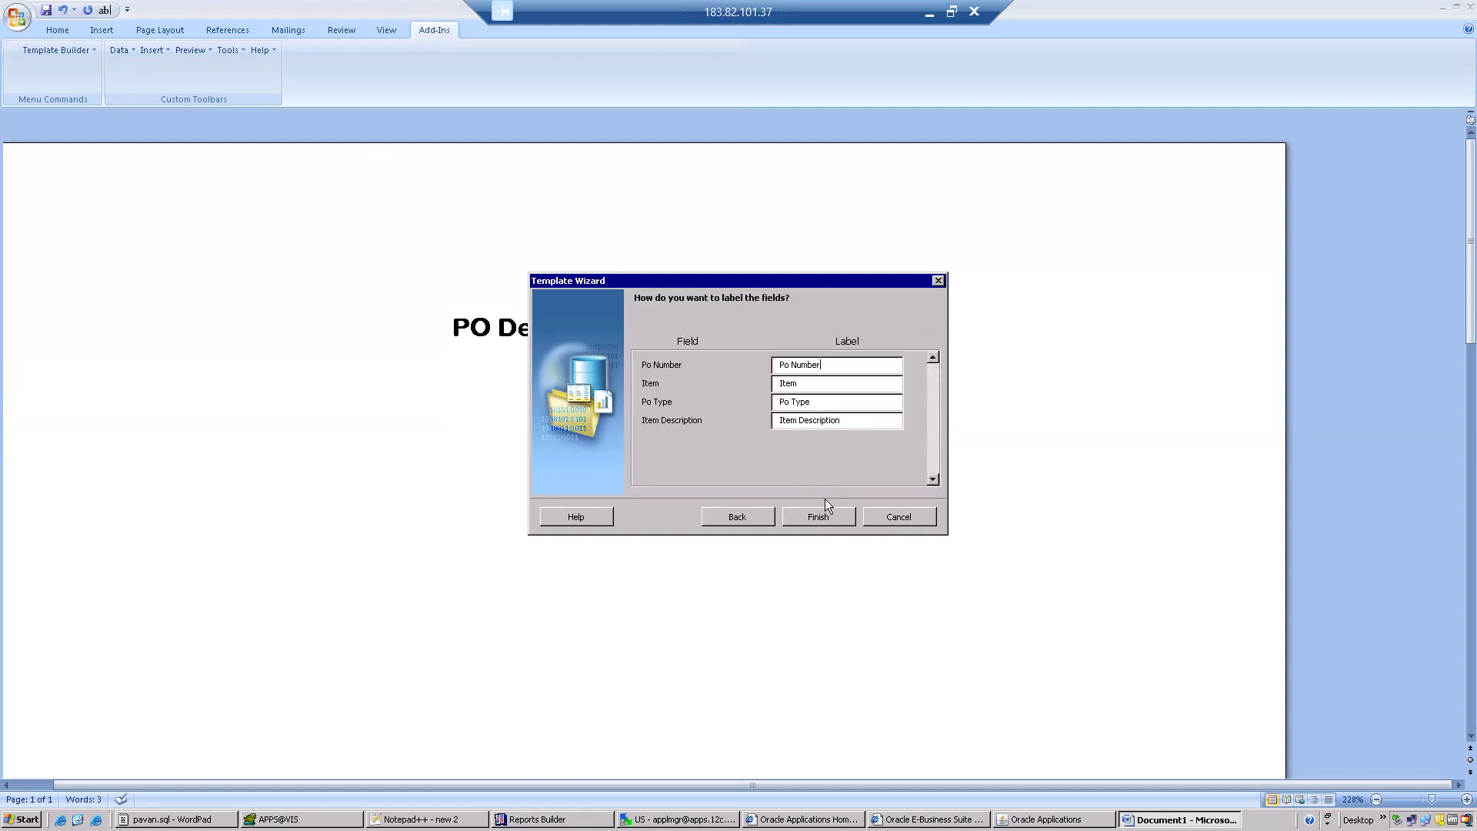
click(823, 515)
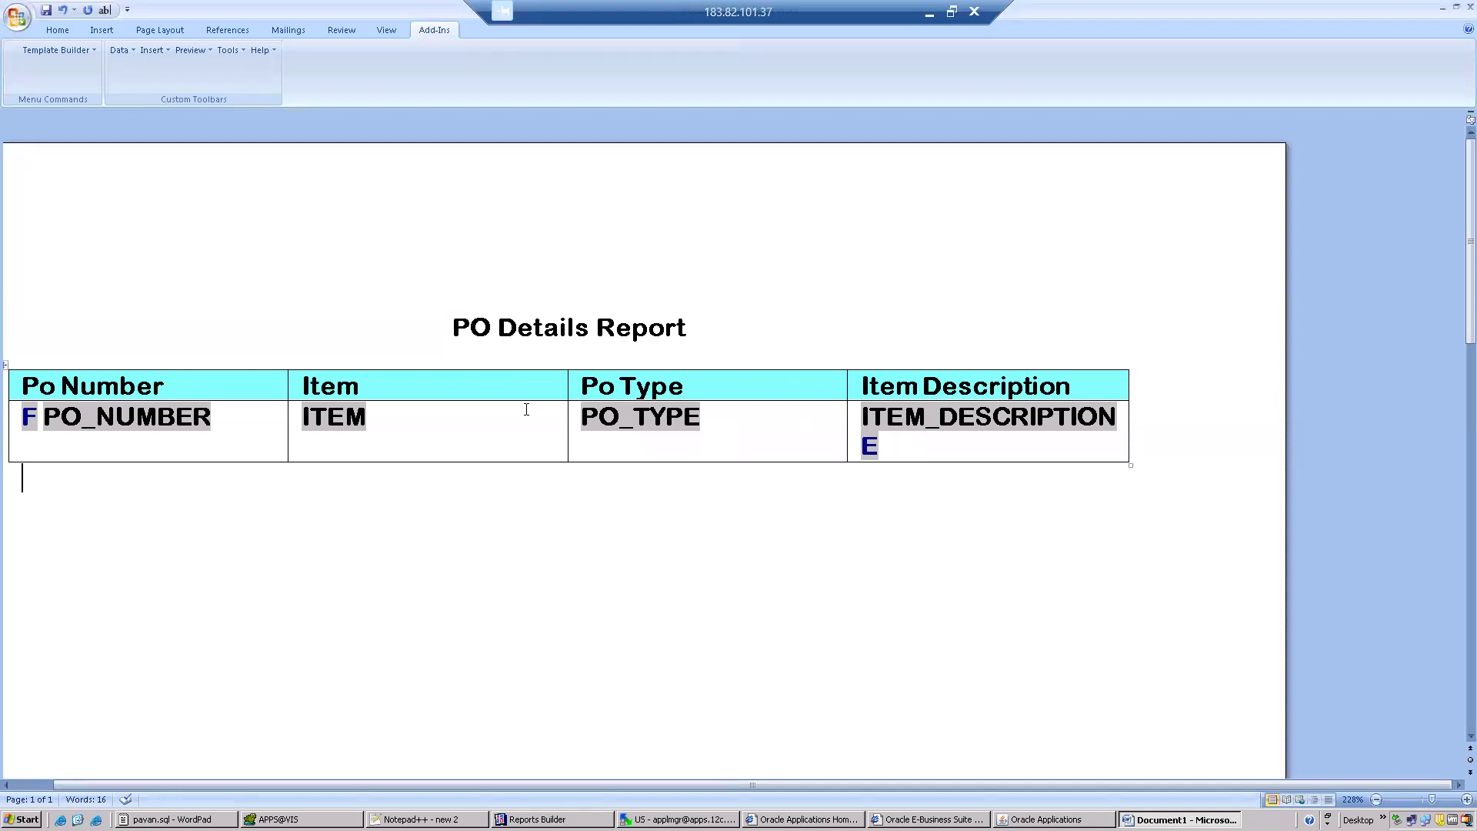
Add two lines between the title and the table and left-align the line directly above the table.
double_click(76, 386)
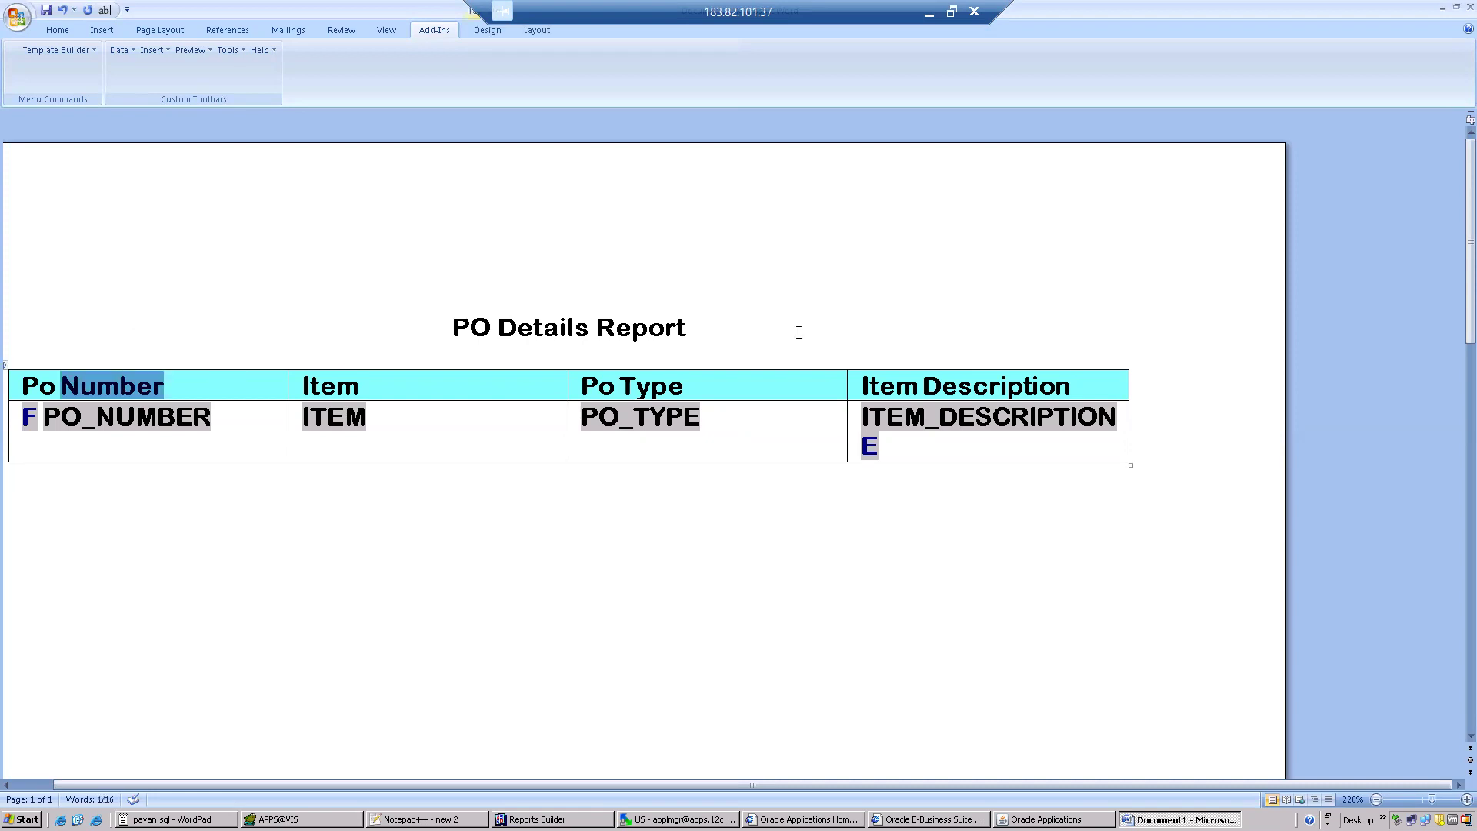
click(705, 328)
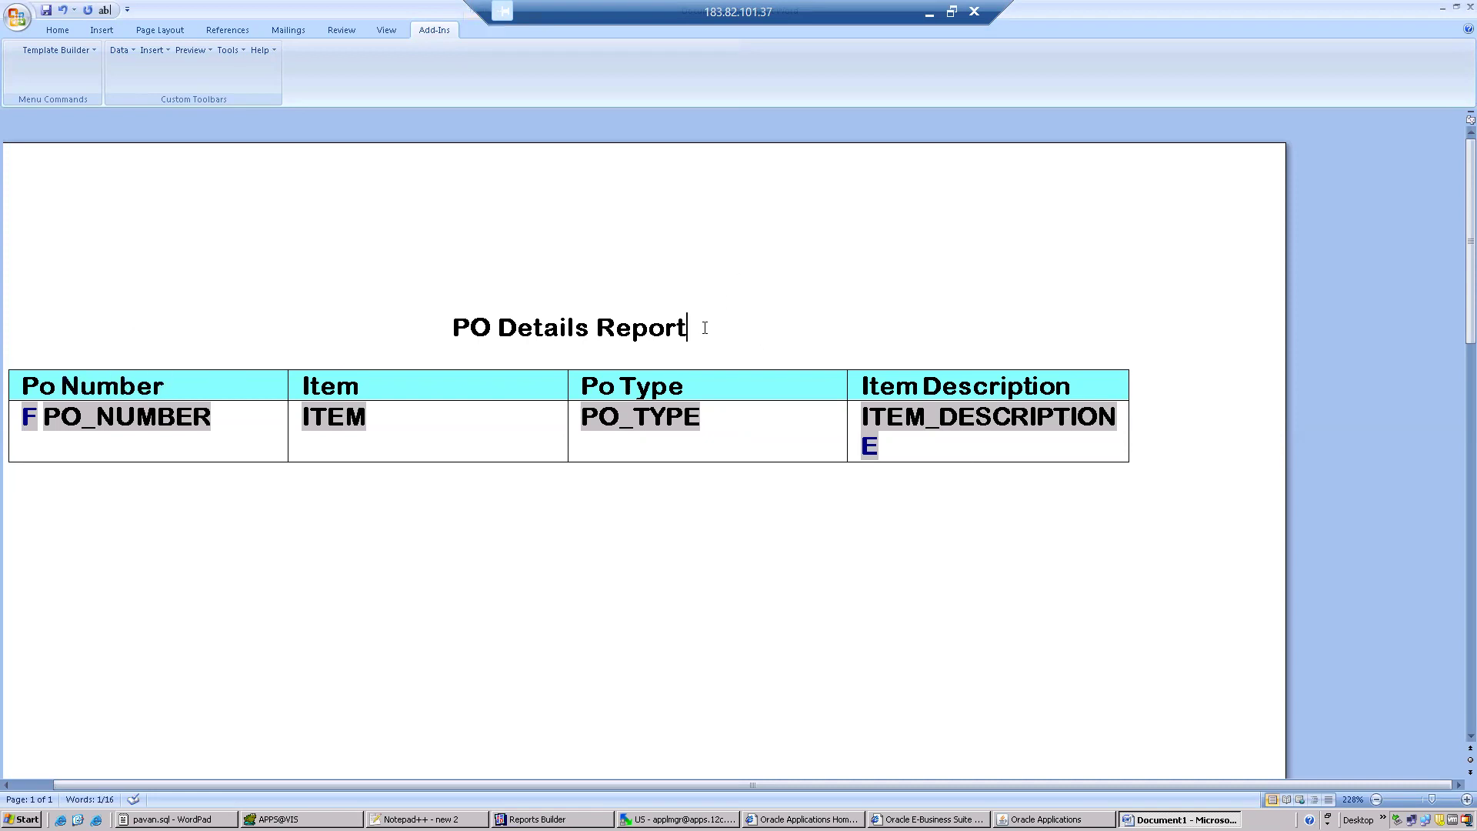
key(Return)
key(Return)
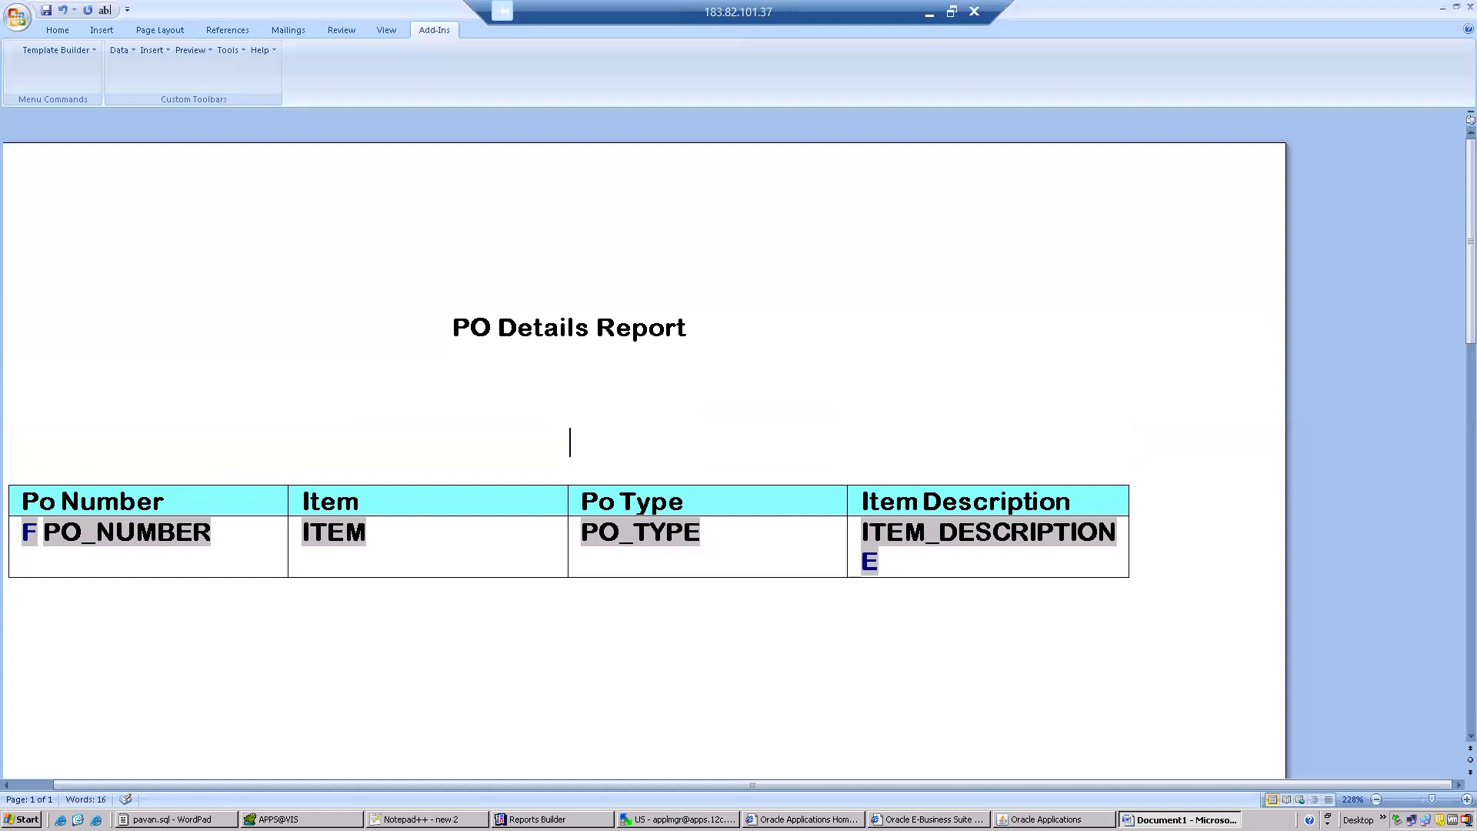
click(60, 29)
click(335, 79)
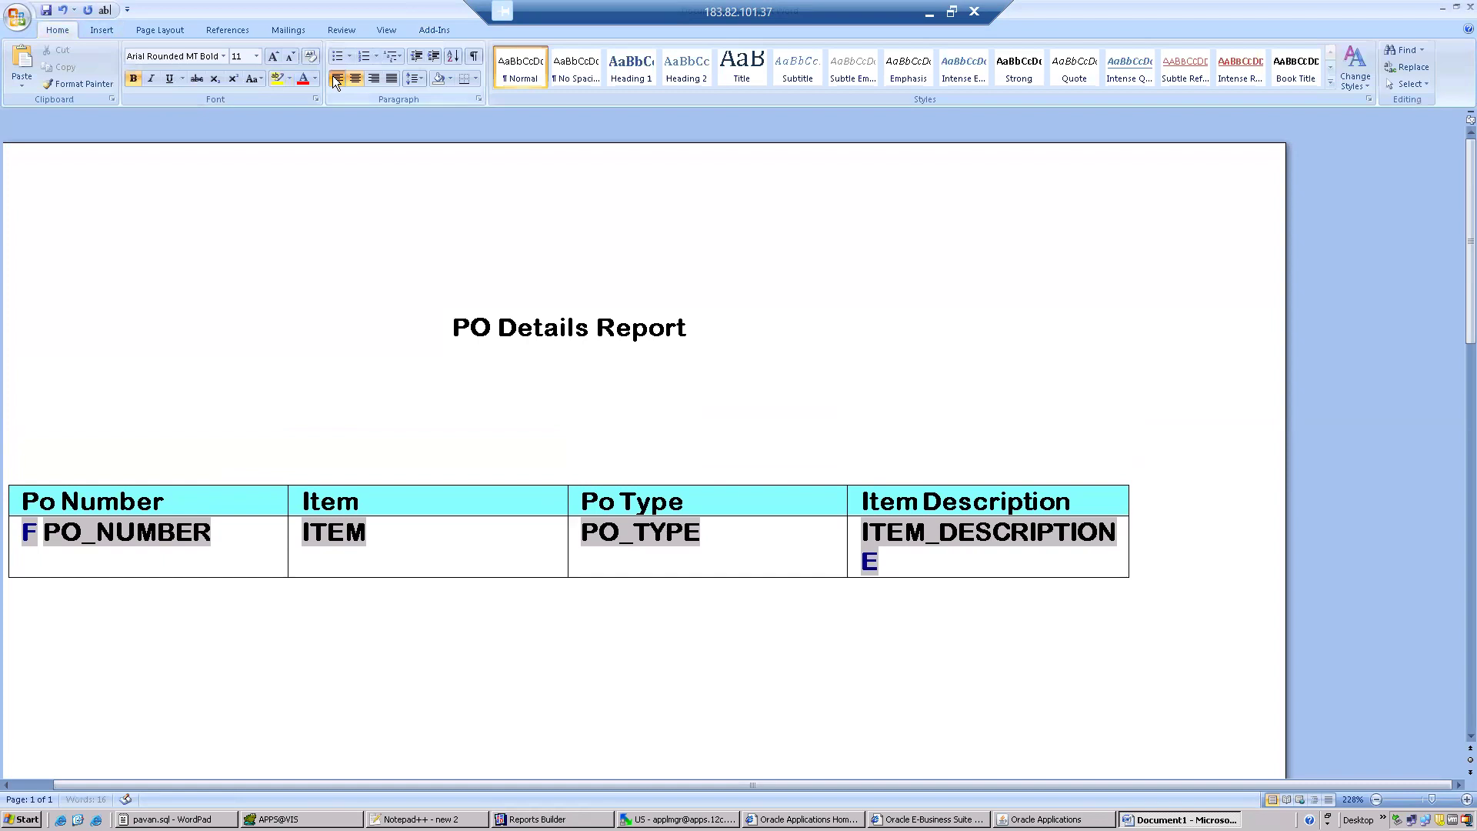
Insert an empty table of four columns and two rows above the wizard table.
click(102, 29)
click(127, 67)
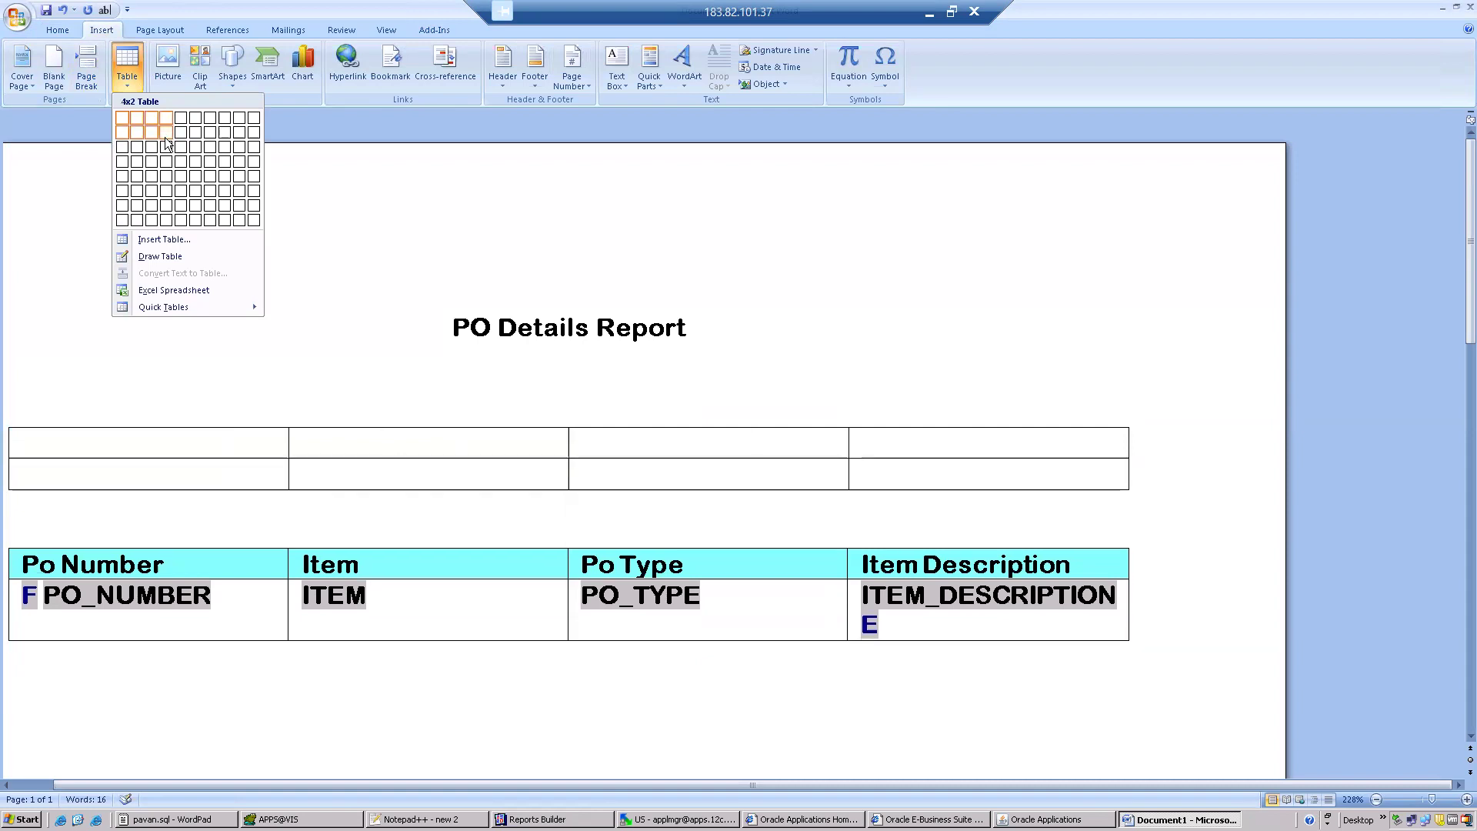
click(165, 137)
Insert the Po Number data field into the first cell of the empty table's second row.
click(172, 477)
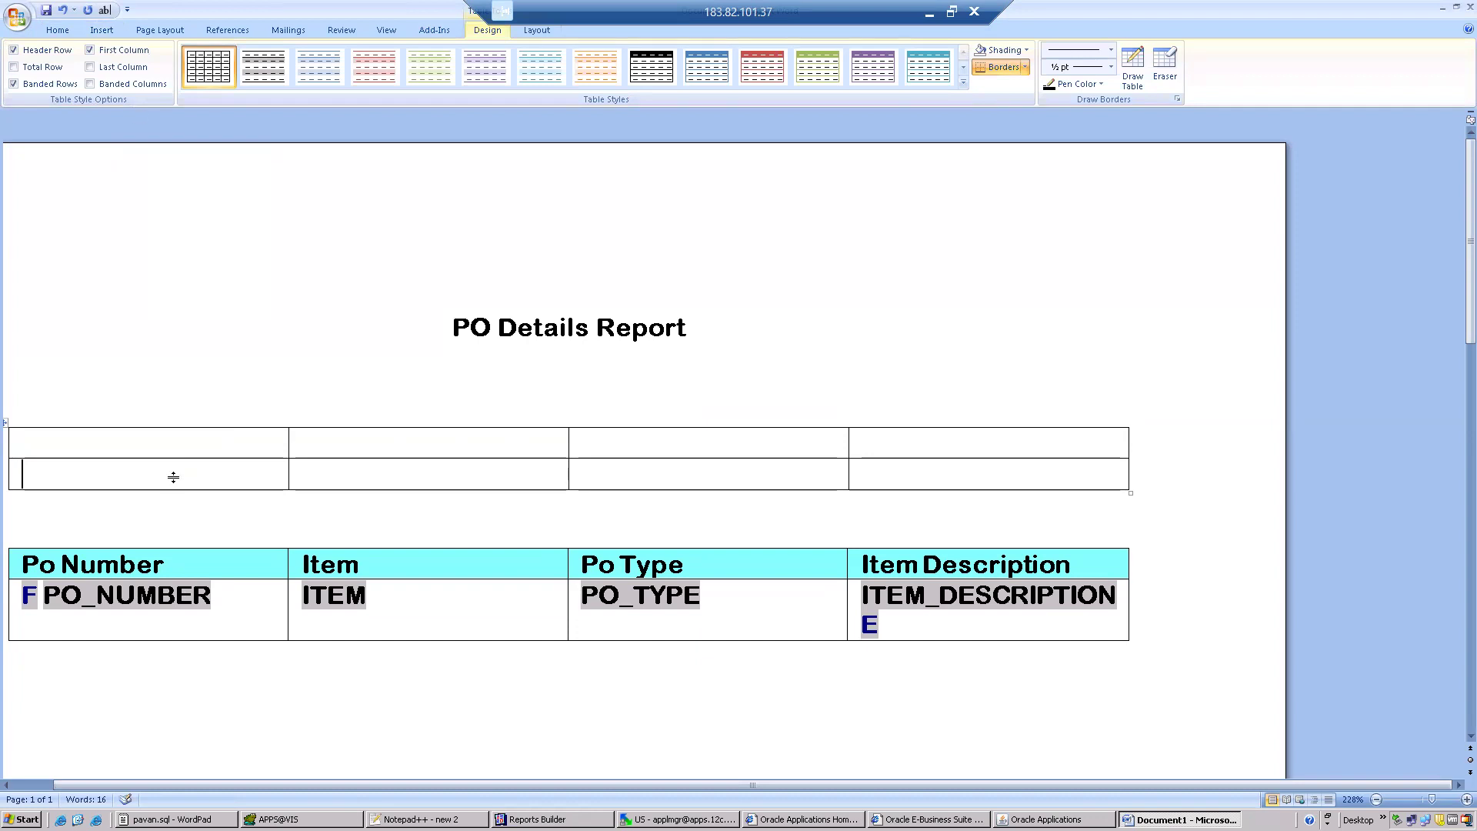
click(460, 29)
click(165, 52)
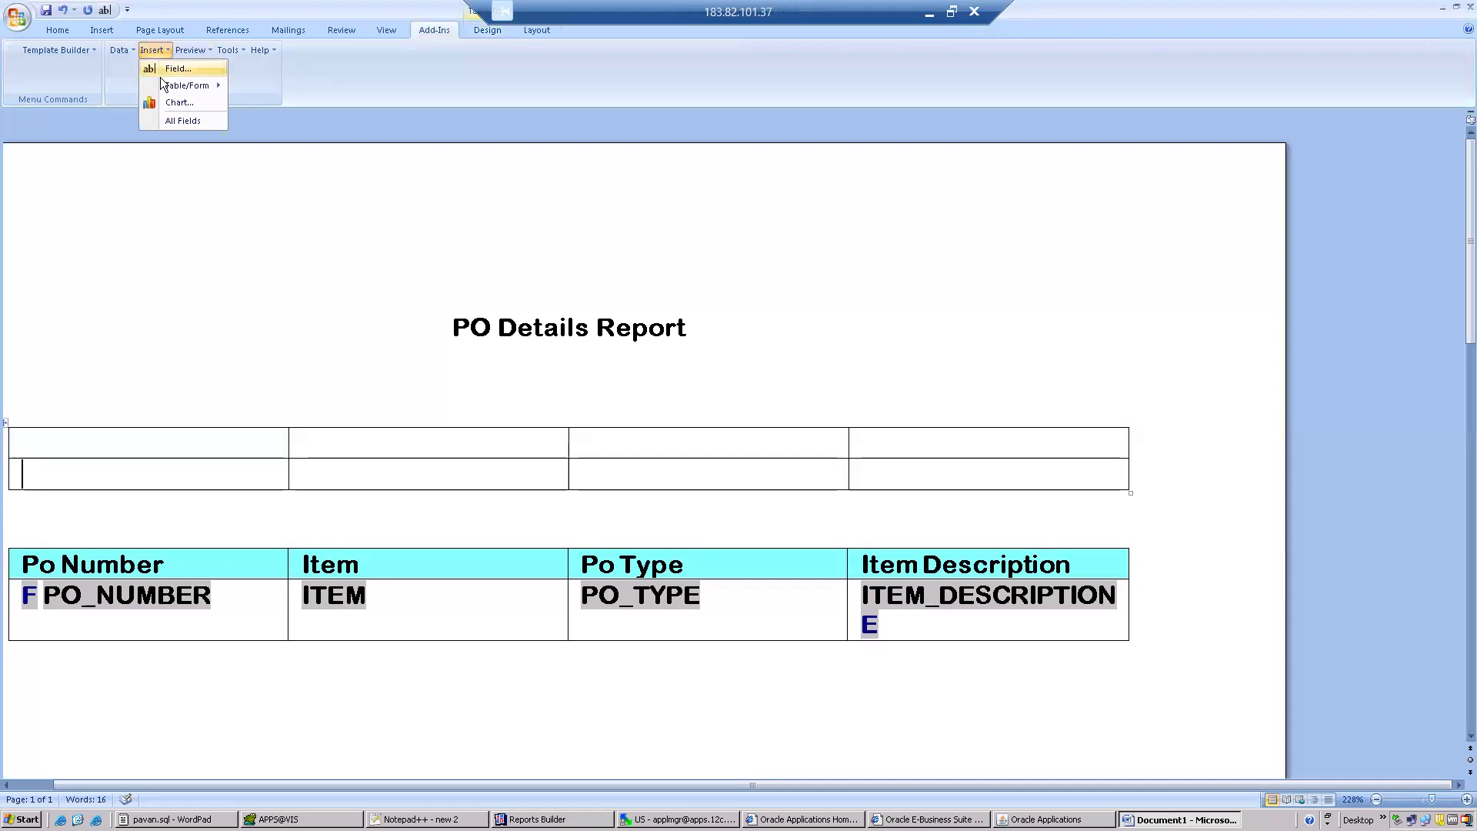
click(174, 68)
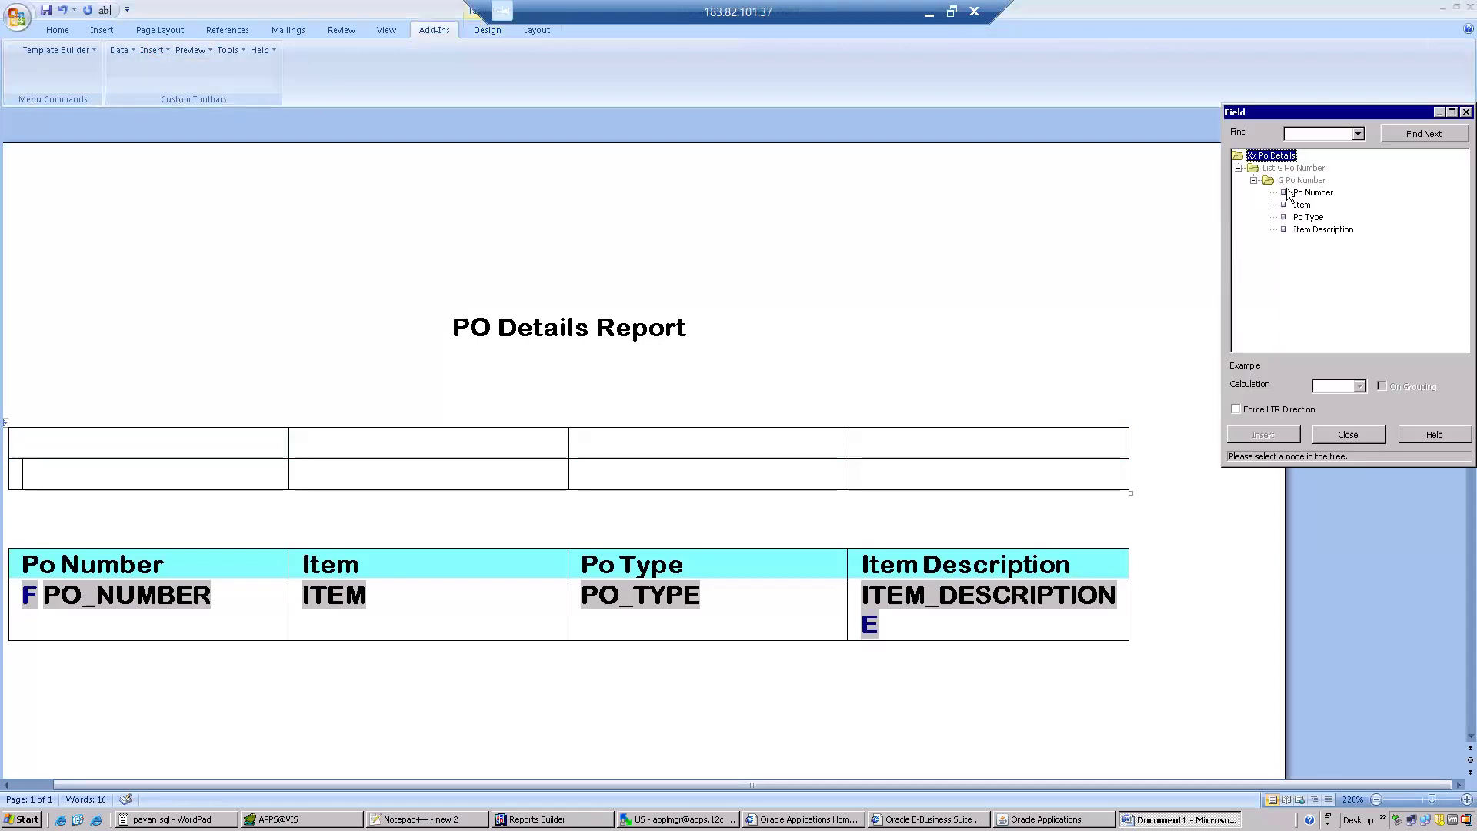
double_click(1313, 192)
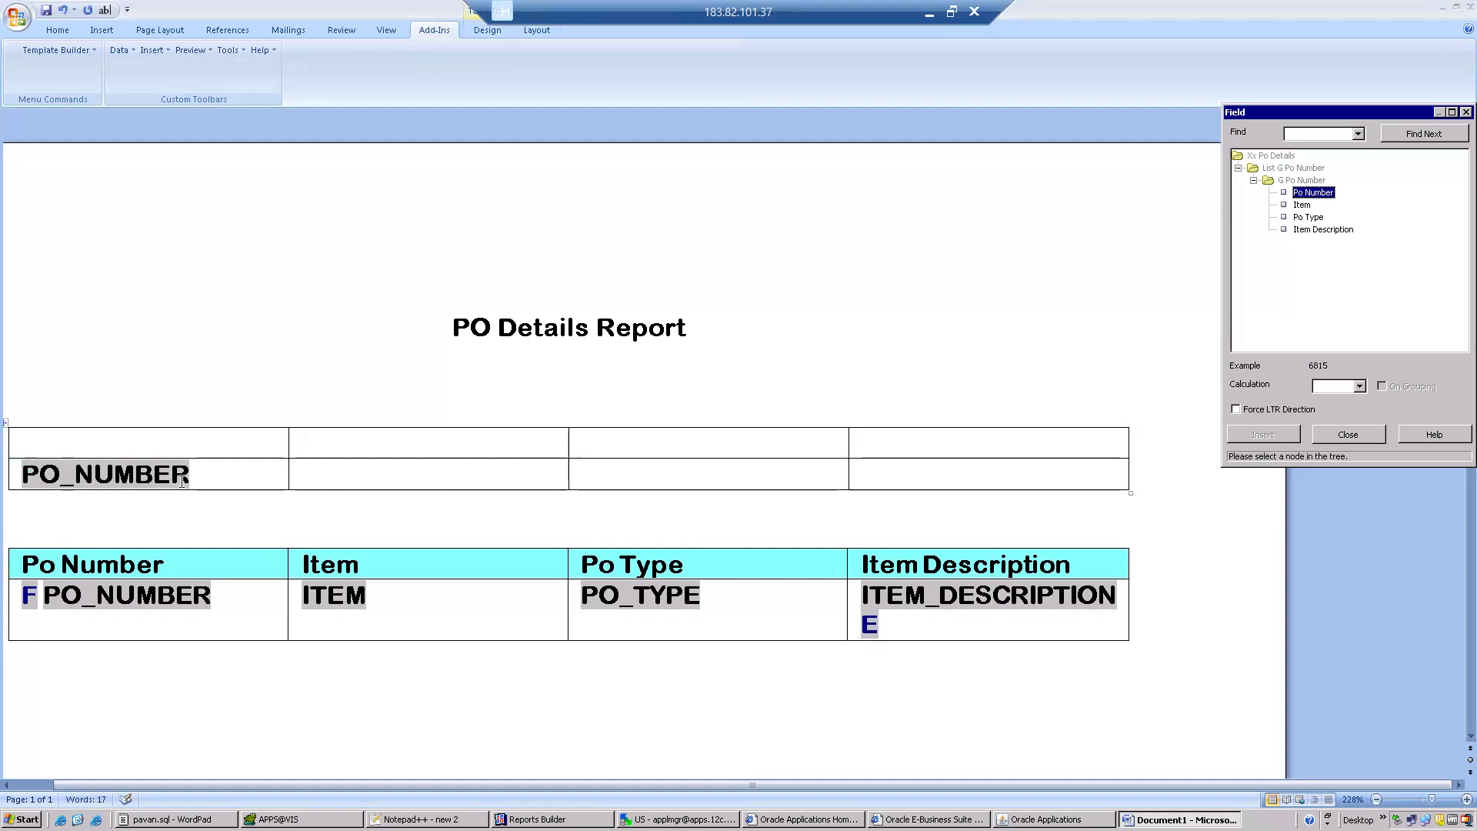
click(1362, 442)
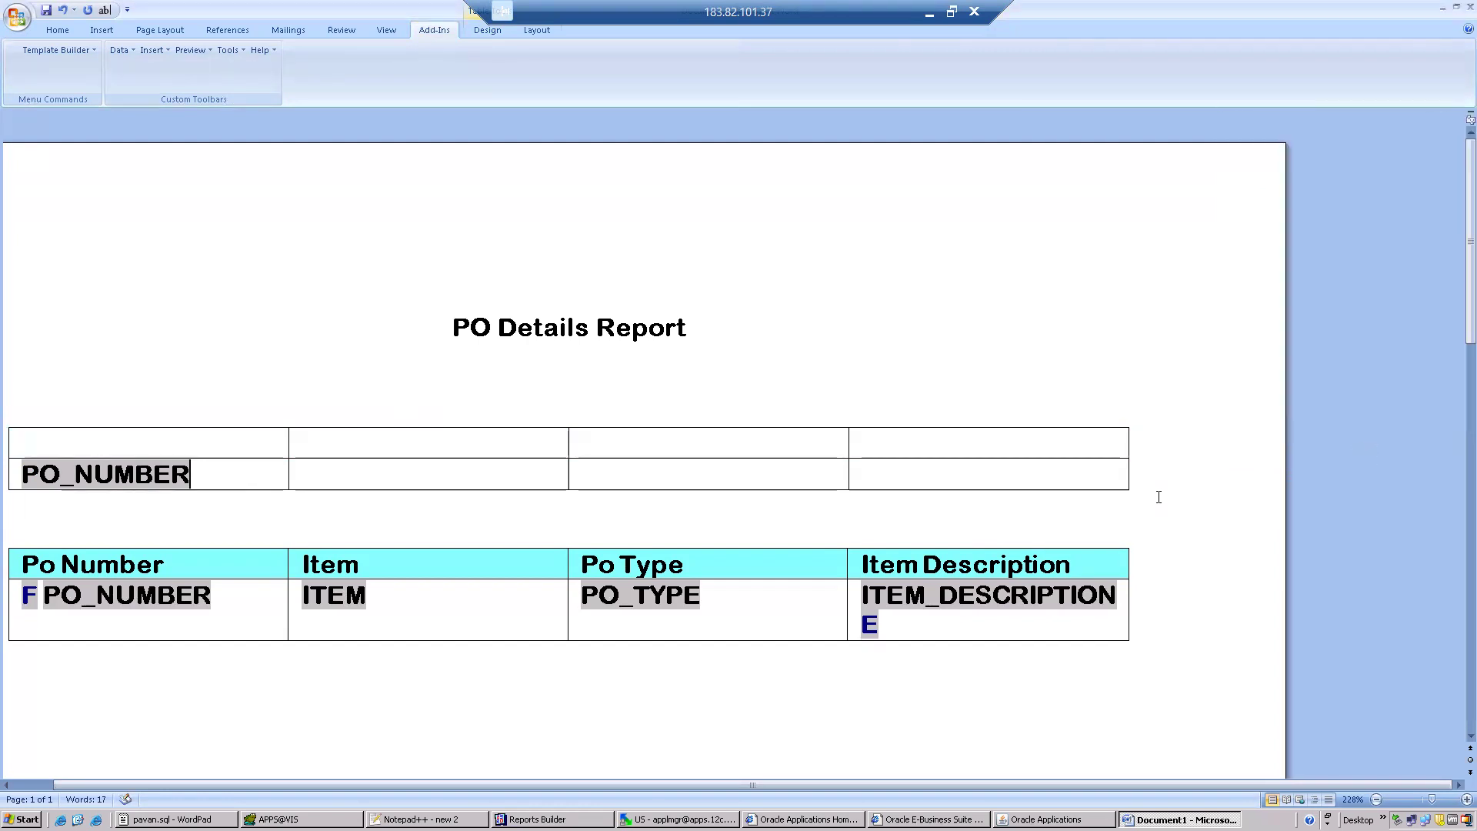
Delete the PO_NUMBER field from the manually added table and cut that whole table from the document.
drag(1159, 497, 646, 419)
key(Delete)
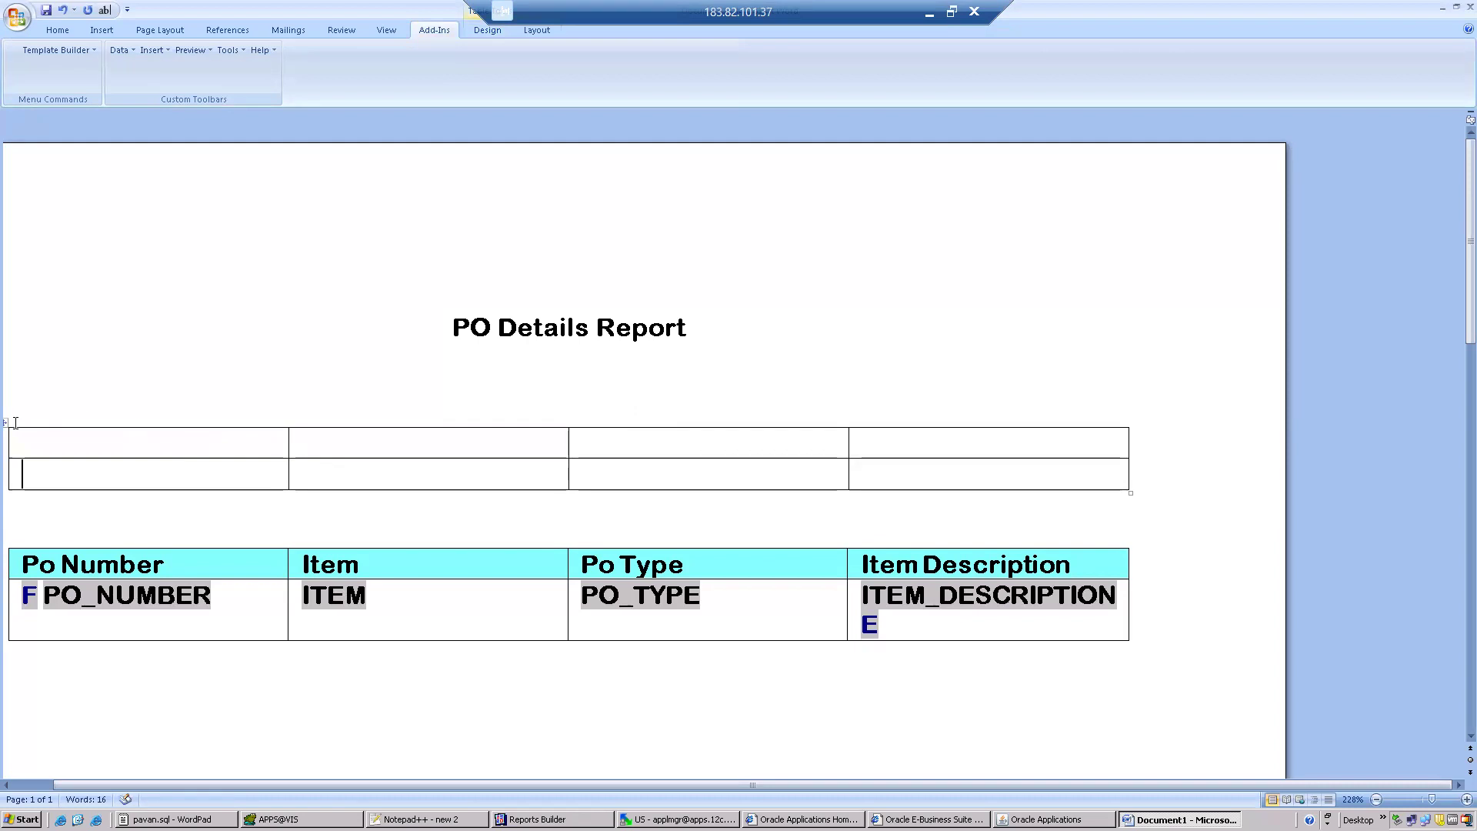
key(Up)
key(Up)
click(6, 422)
right_click(8, 427)
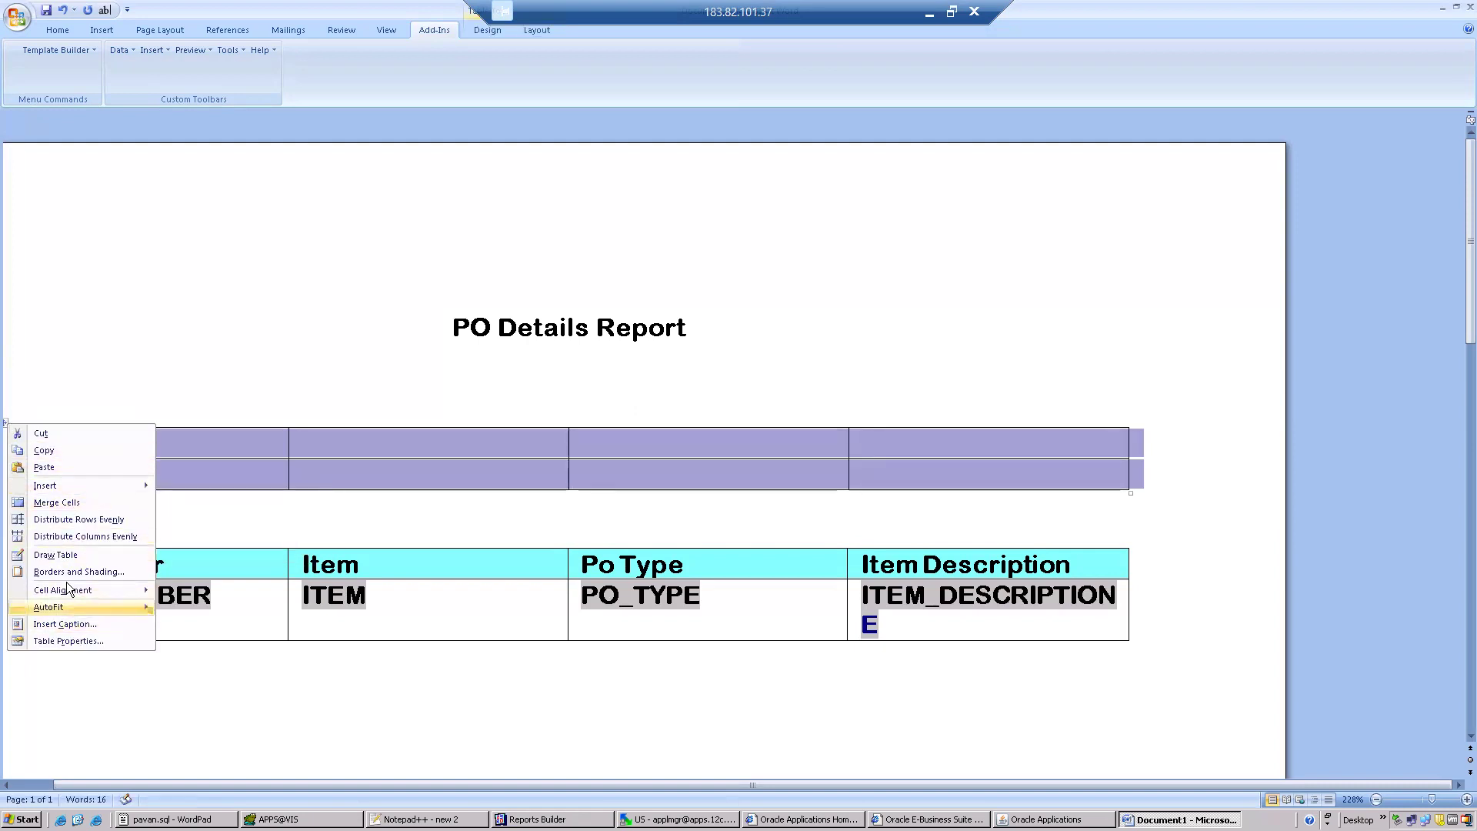
click(69, 432)
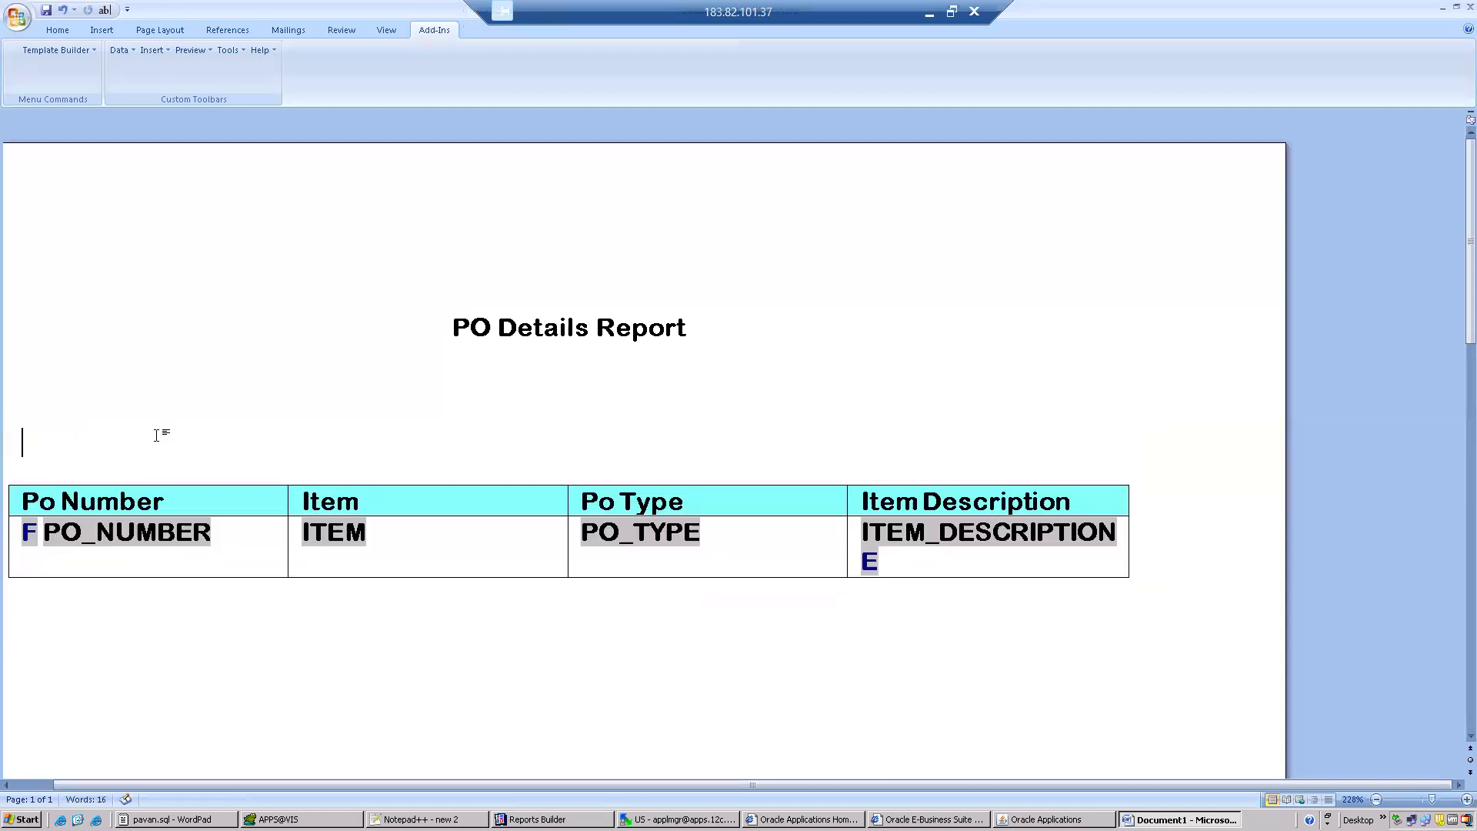
Remove the extra blank line directly above the wizard table.
key(Delete)
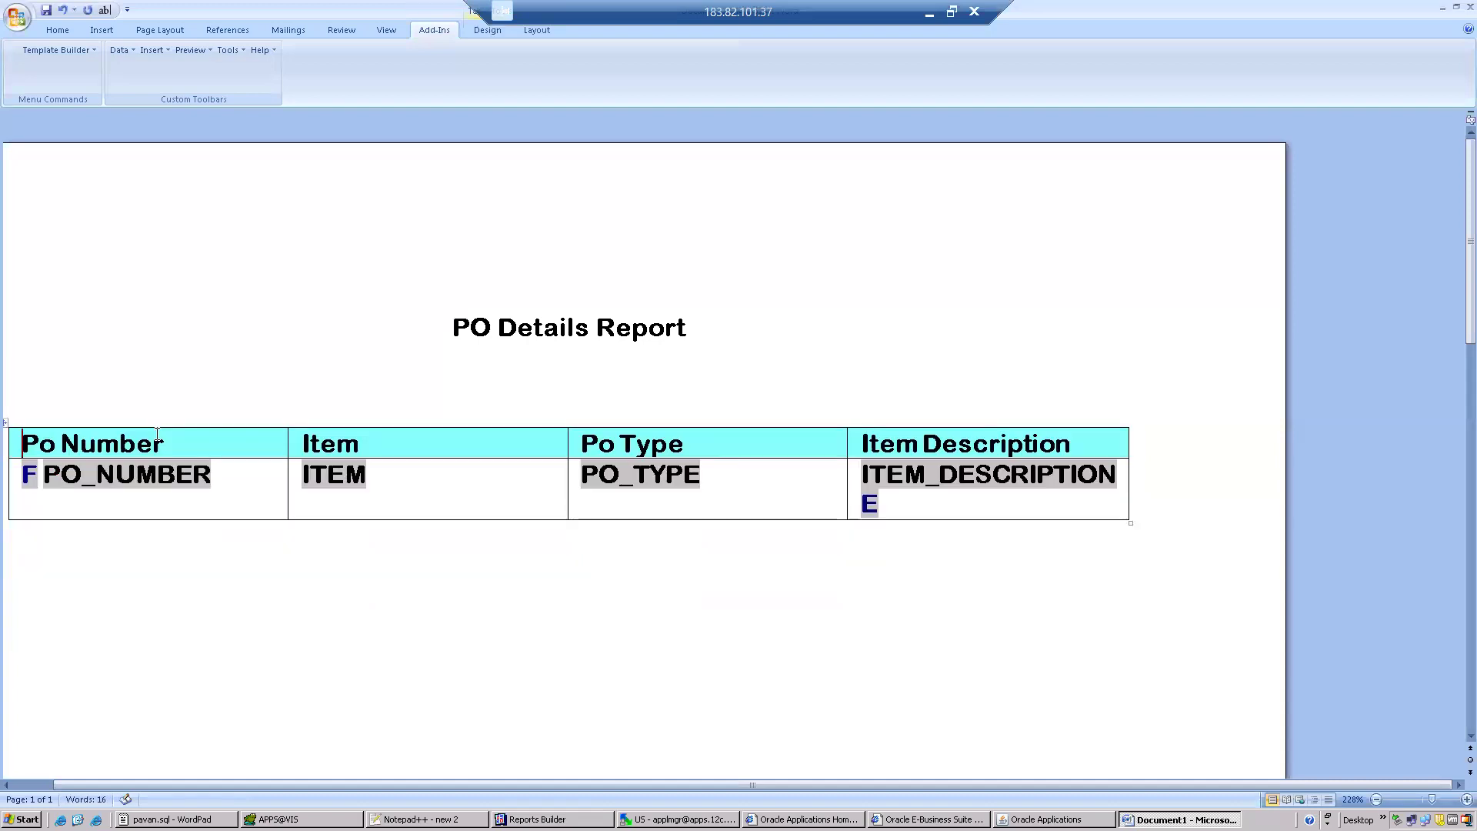
key(Up)
Examine the F form field's help text and compare its group name with the data model in Reports Builder.
double_click(28, 474)
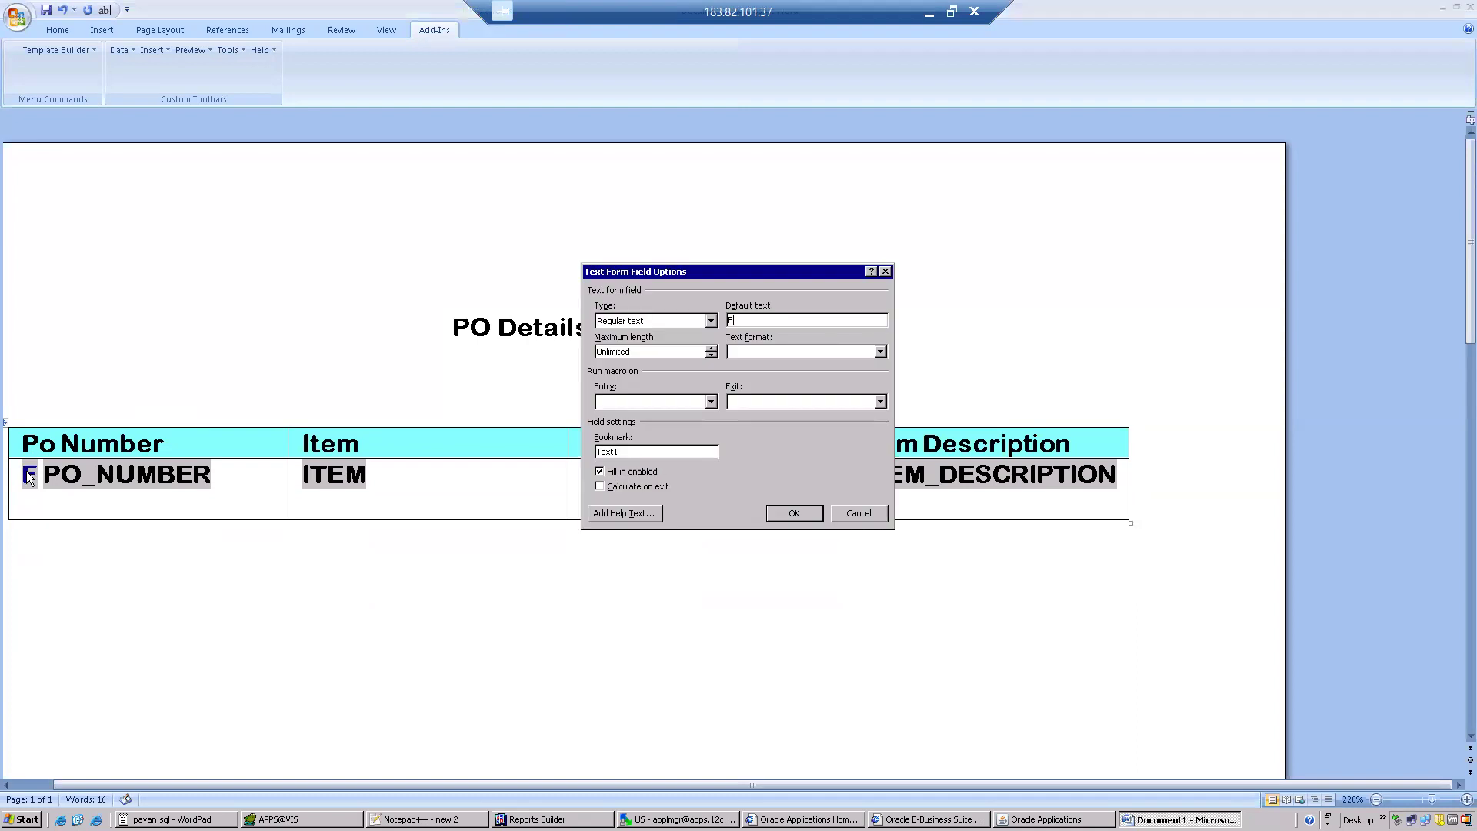
click(636, 513)
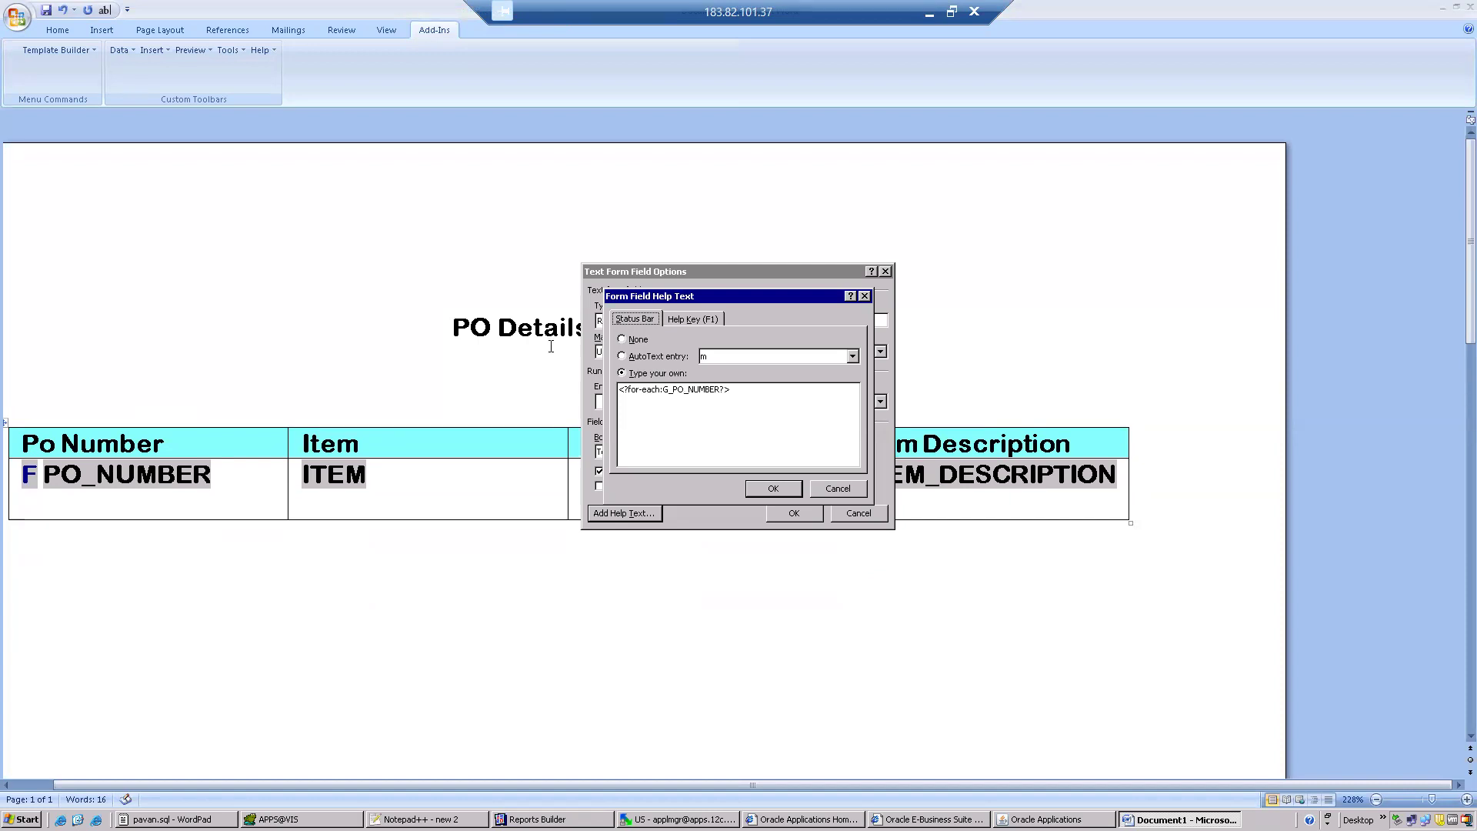
click(538, 819)
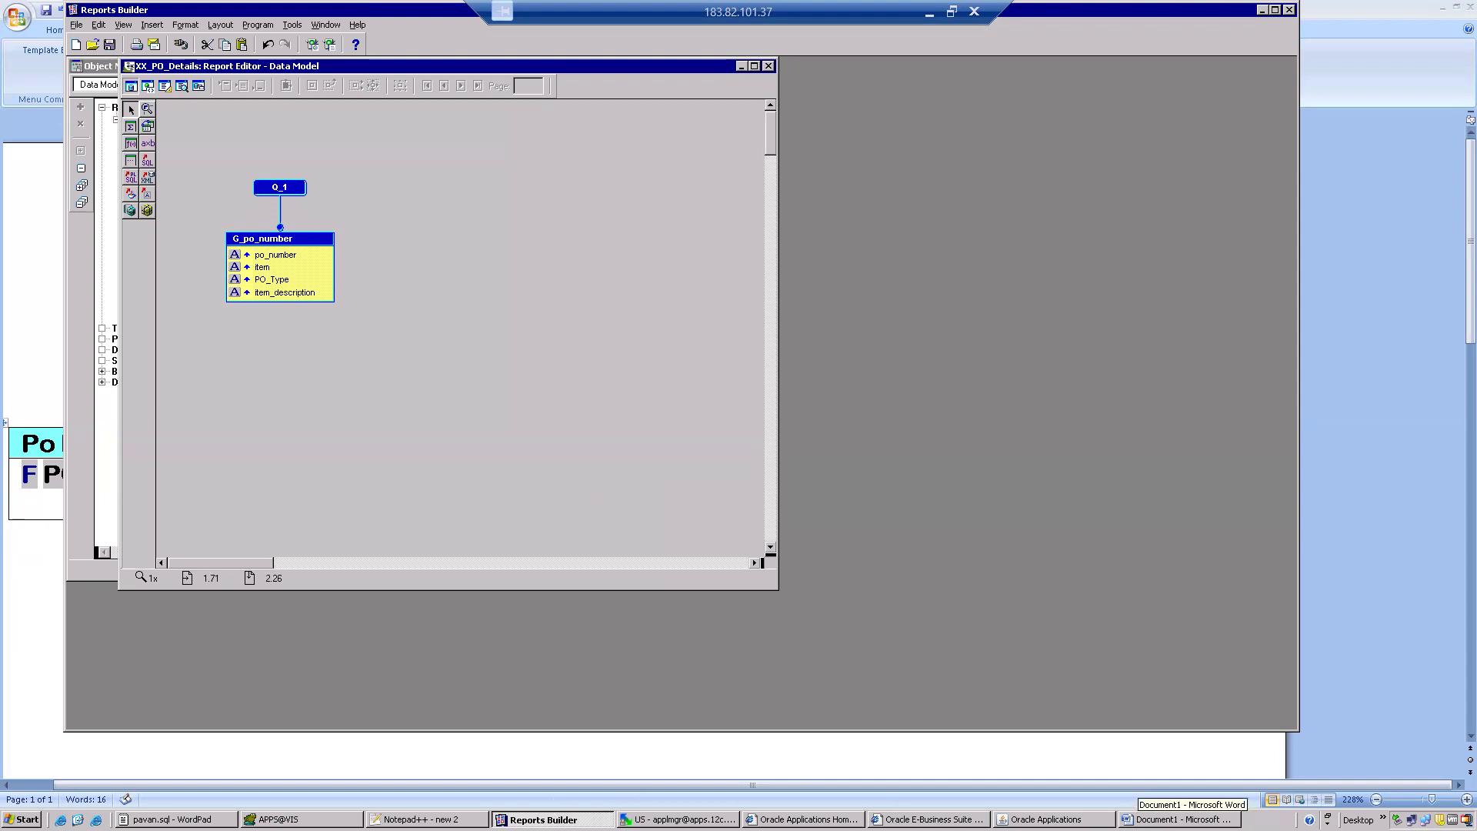
click(1181, 820)
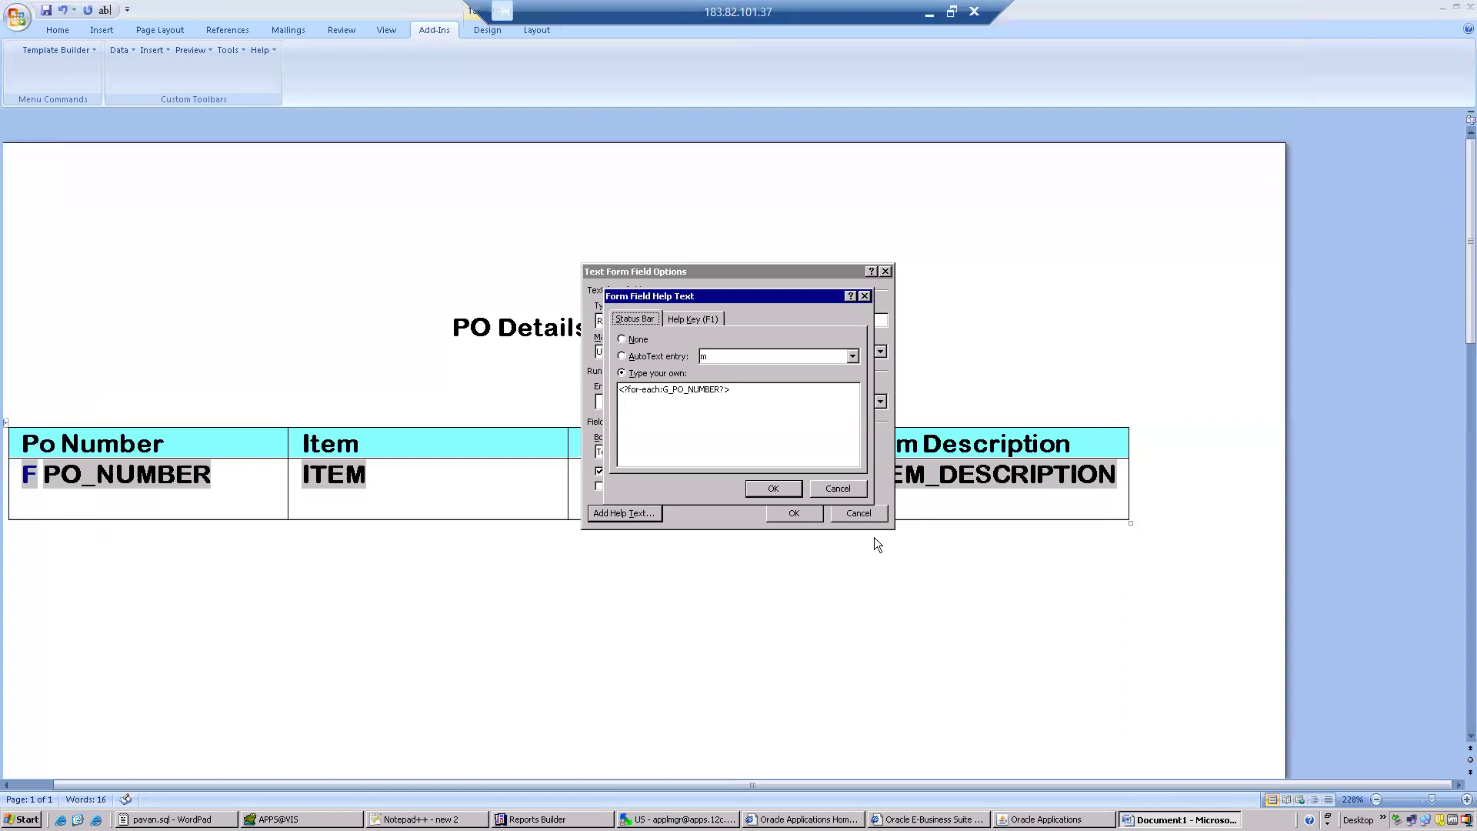
click(788, 489)
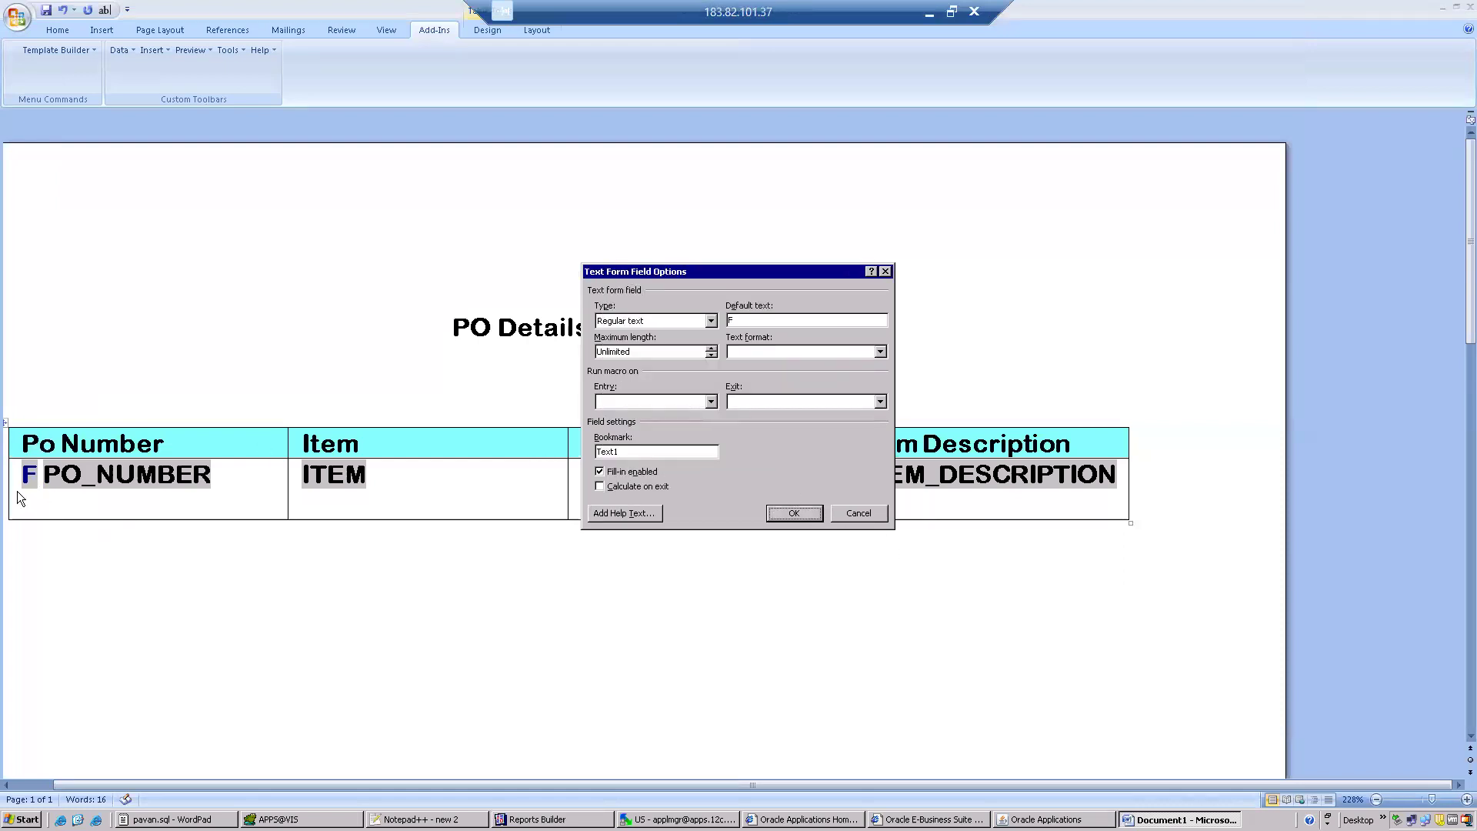
click(859, 517)
Examine the help text code behind the E form field after ITEM_DESCRIPTION.
click(877, 503)
double_click(876, 502)
click(643, 516)
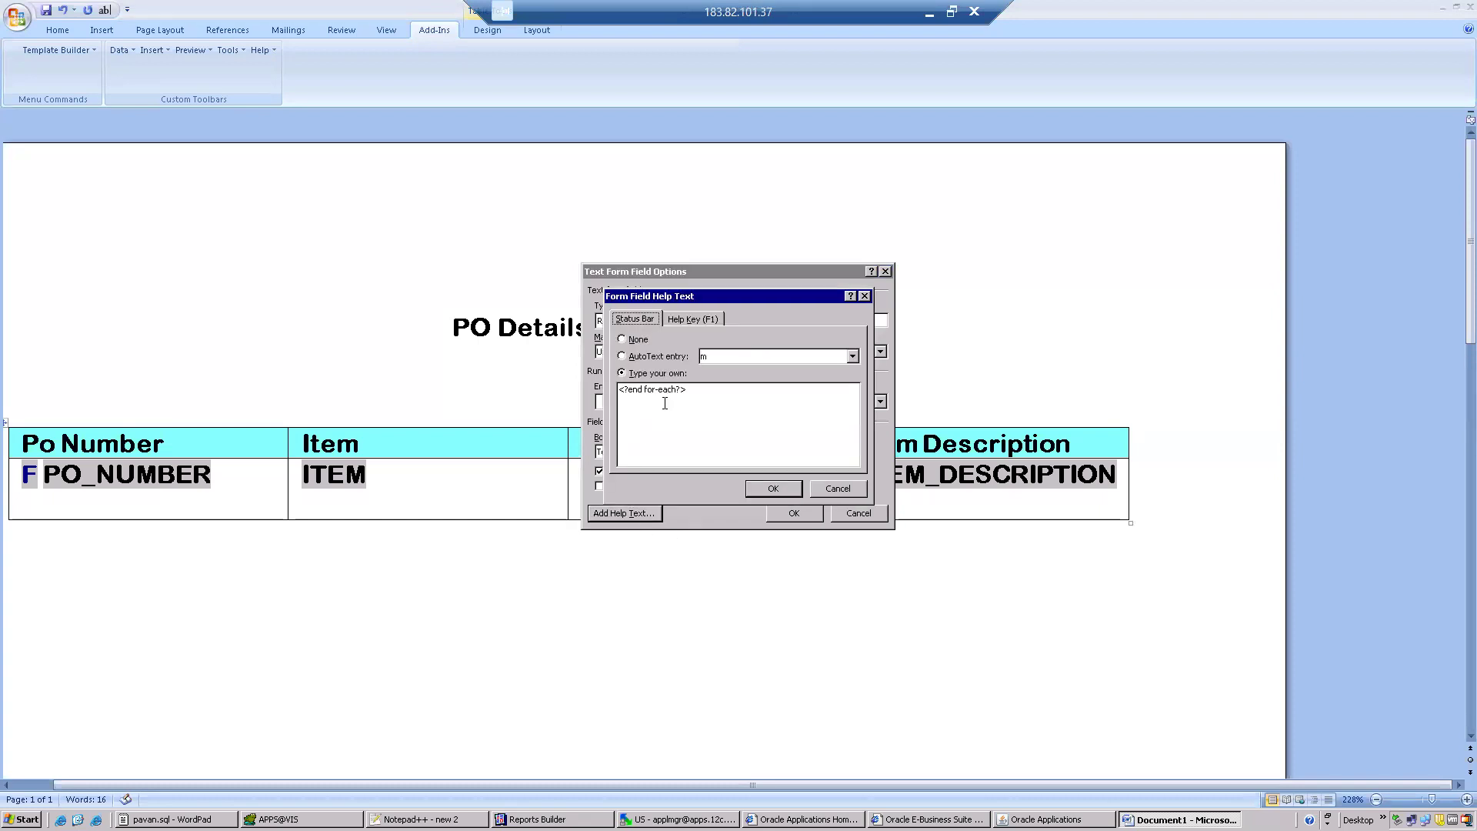
click(773, 490)
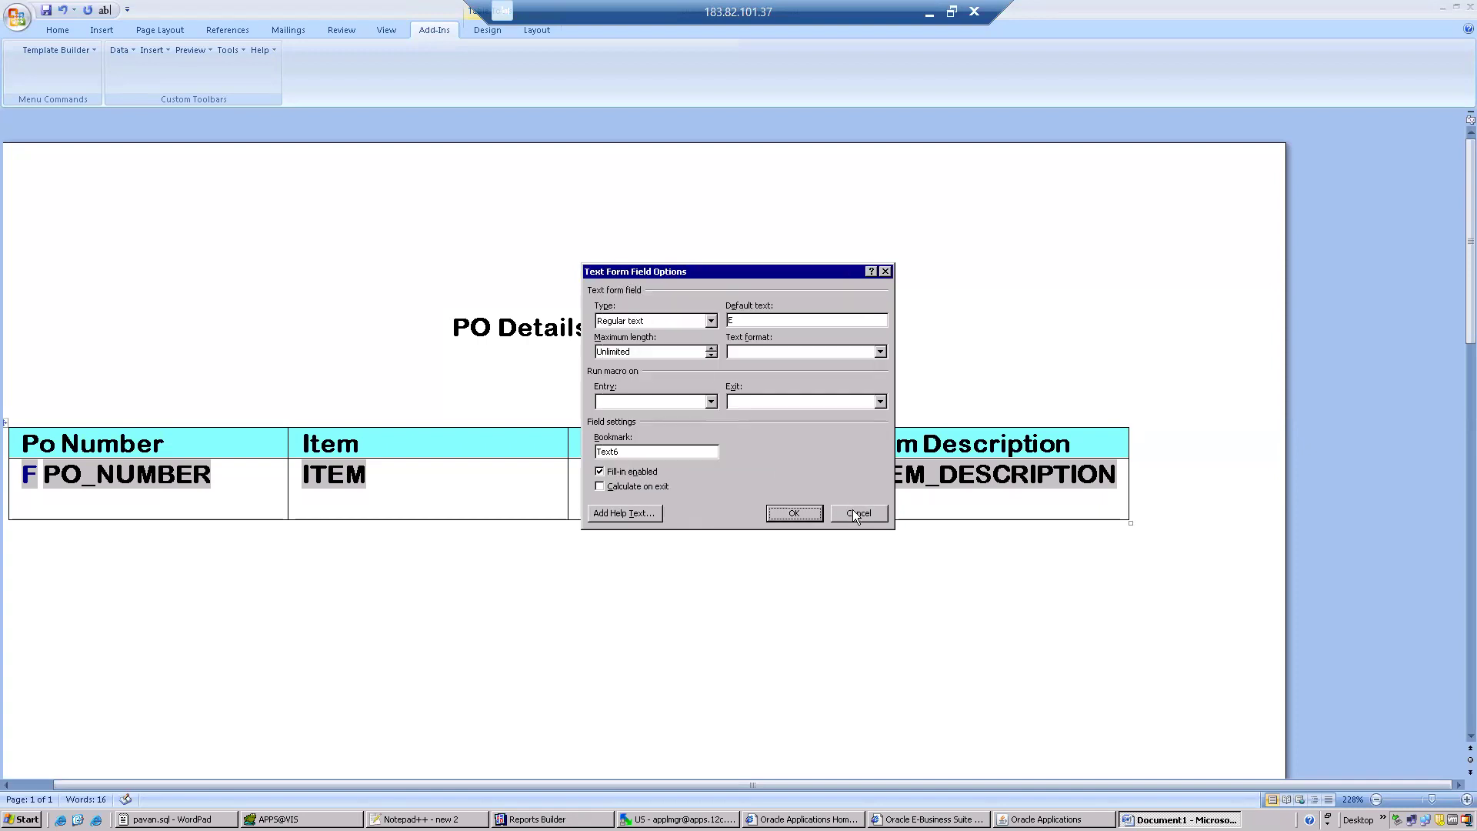
click(855, 512)
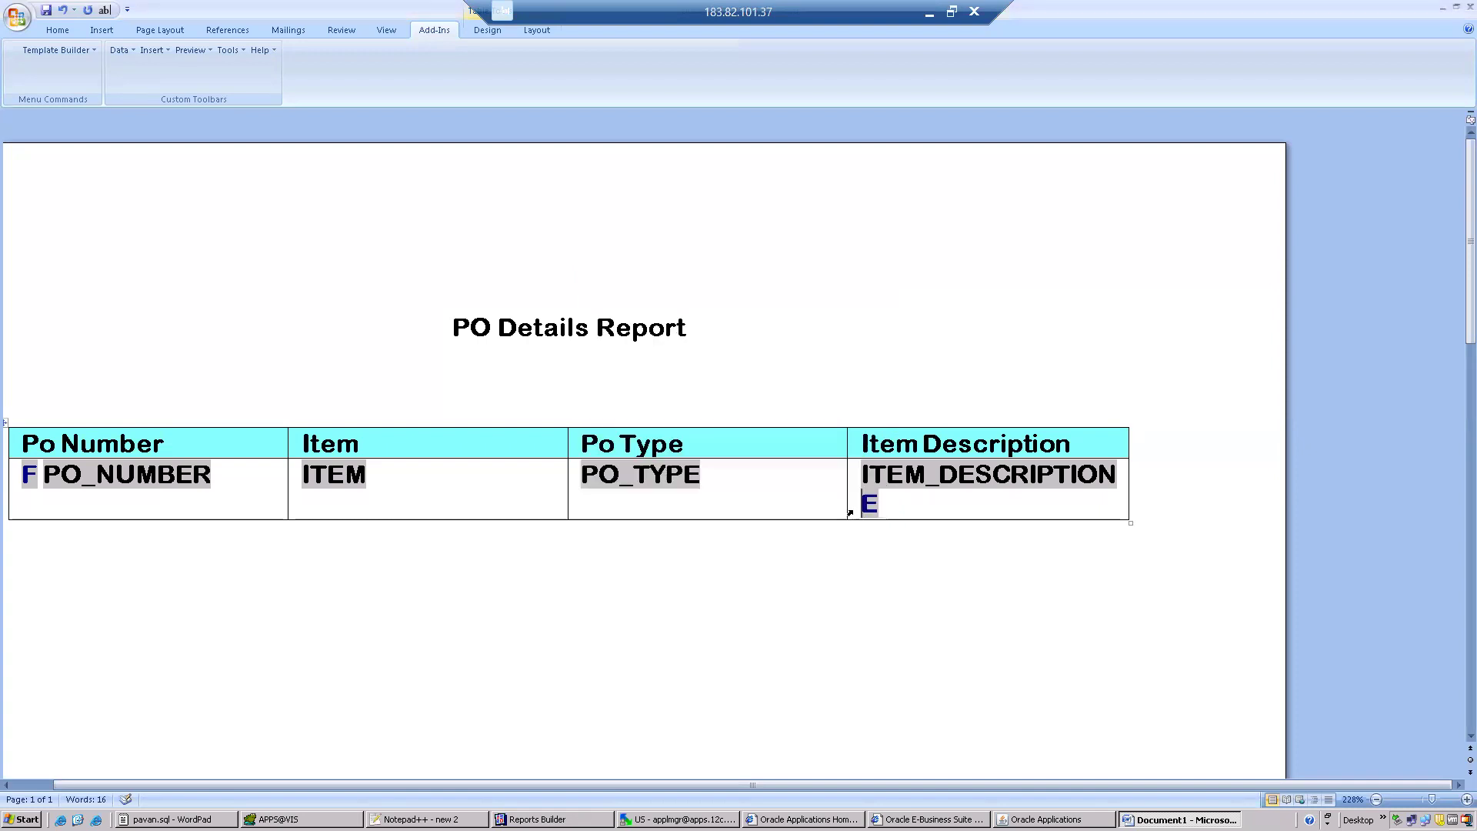
Examine the help text code behind the ITEM form field and close its options.
double_click(354, 477)
click(639, 513)
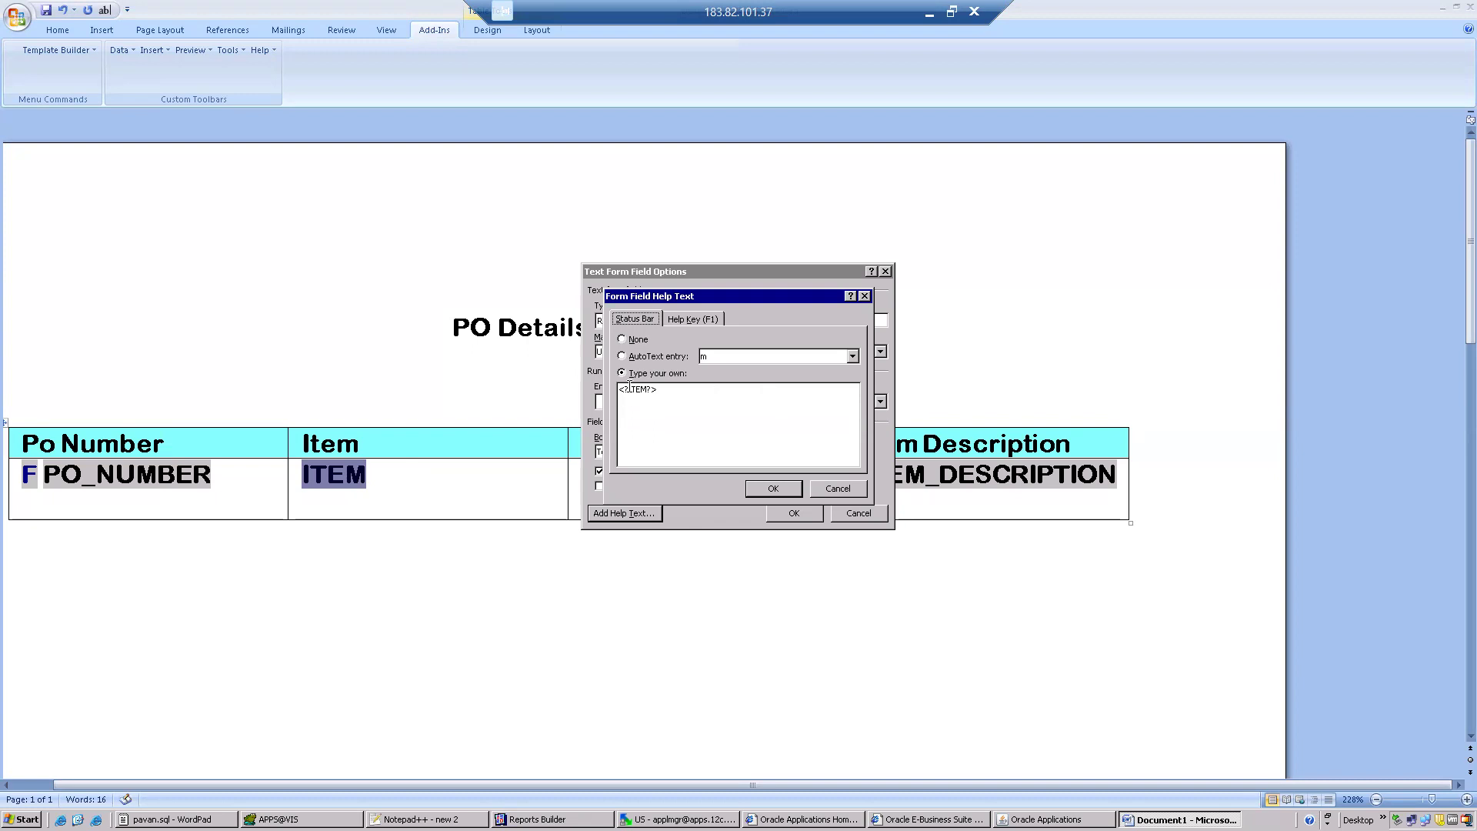
click(788, 493)
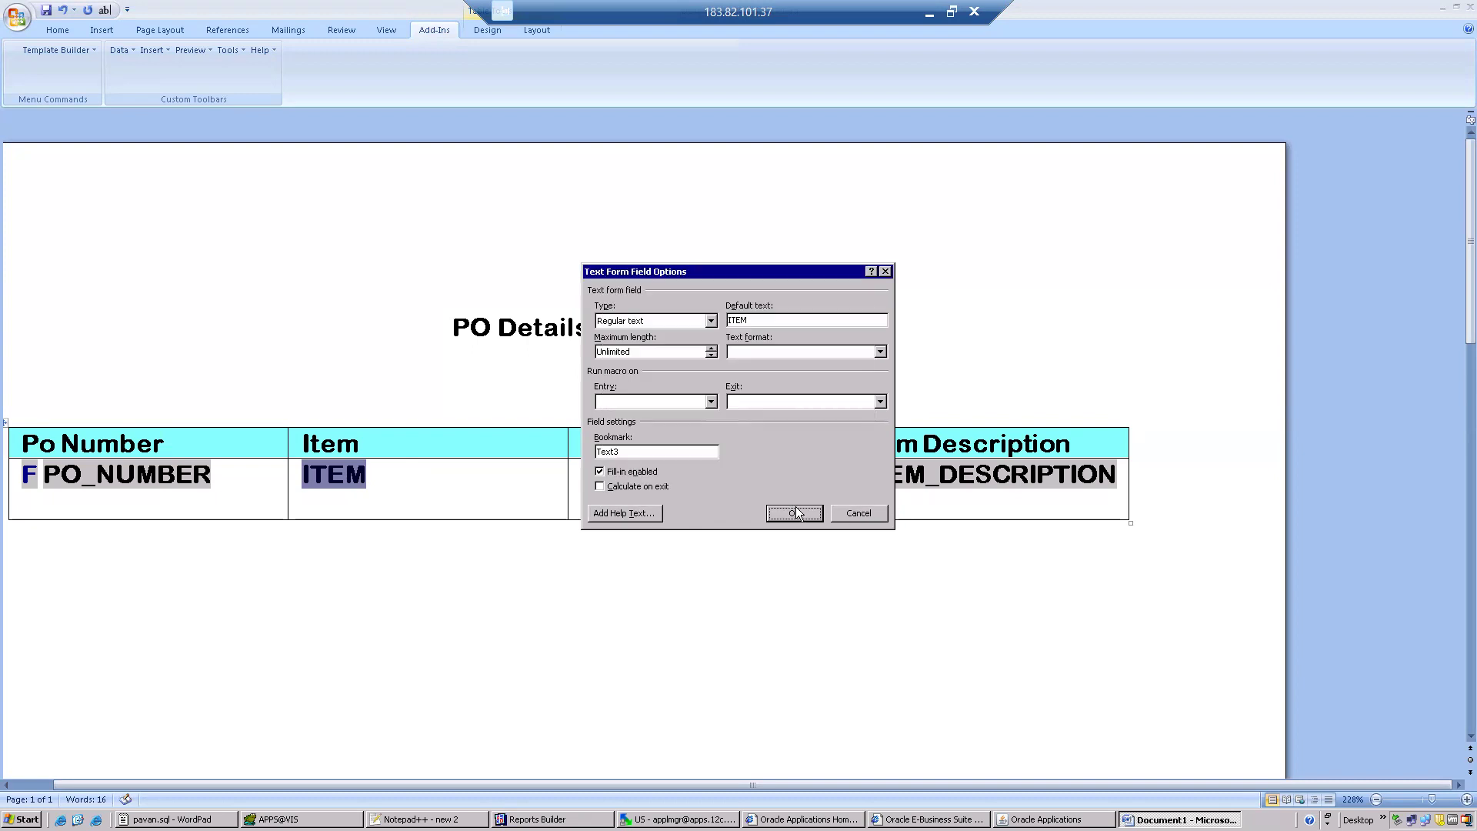
click(794, 513)
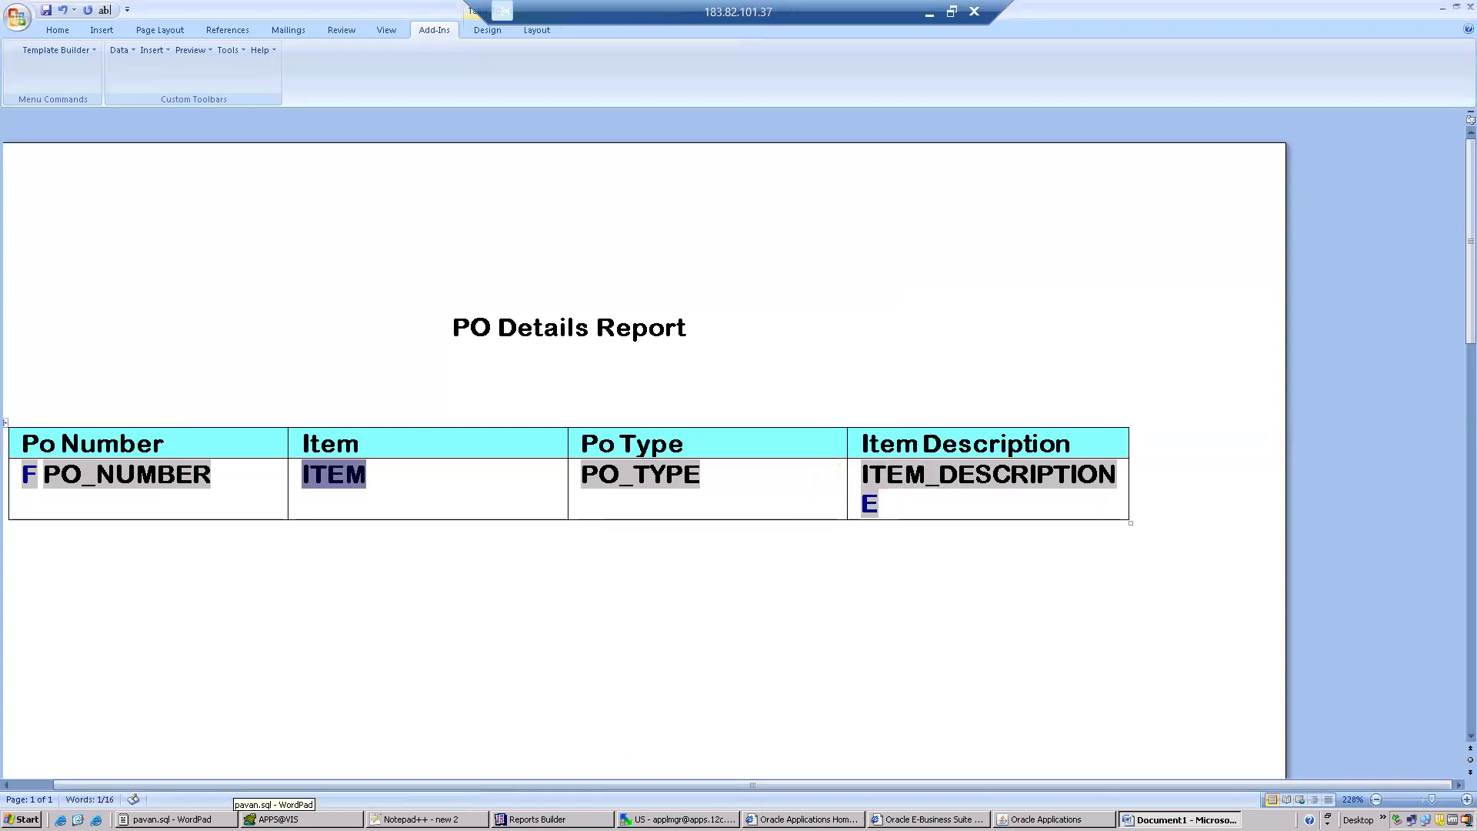
Open XX_PO_DETAILS.xml from the desktop's batch 104 folder in Notepad++ and examine the G_PO_NUMBER group tag.
key(super+d)
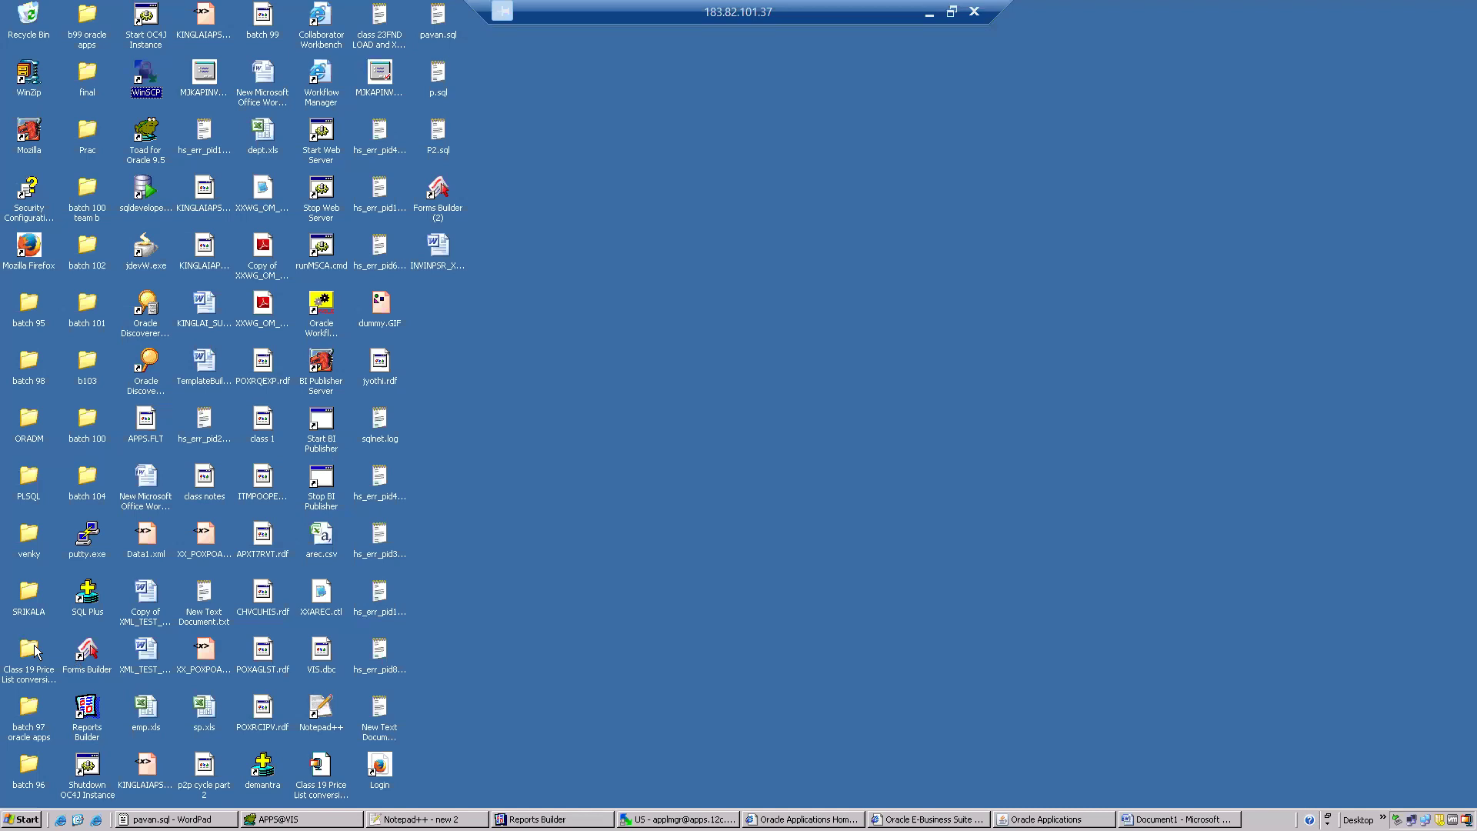
click(86, 420)
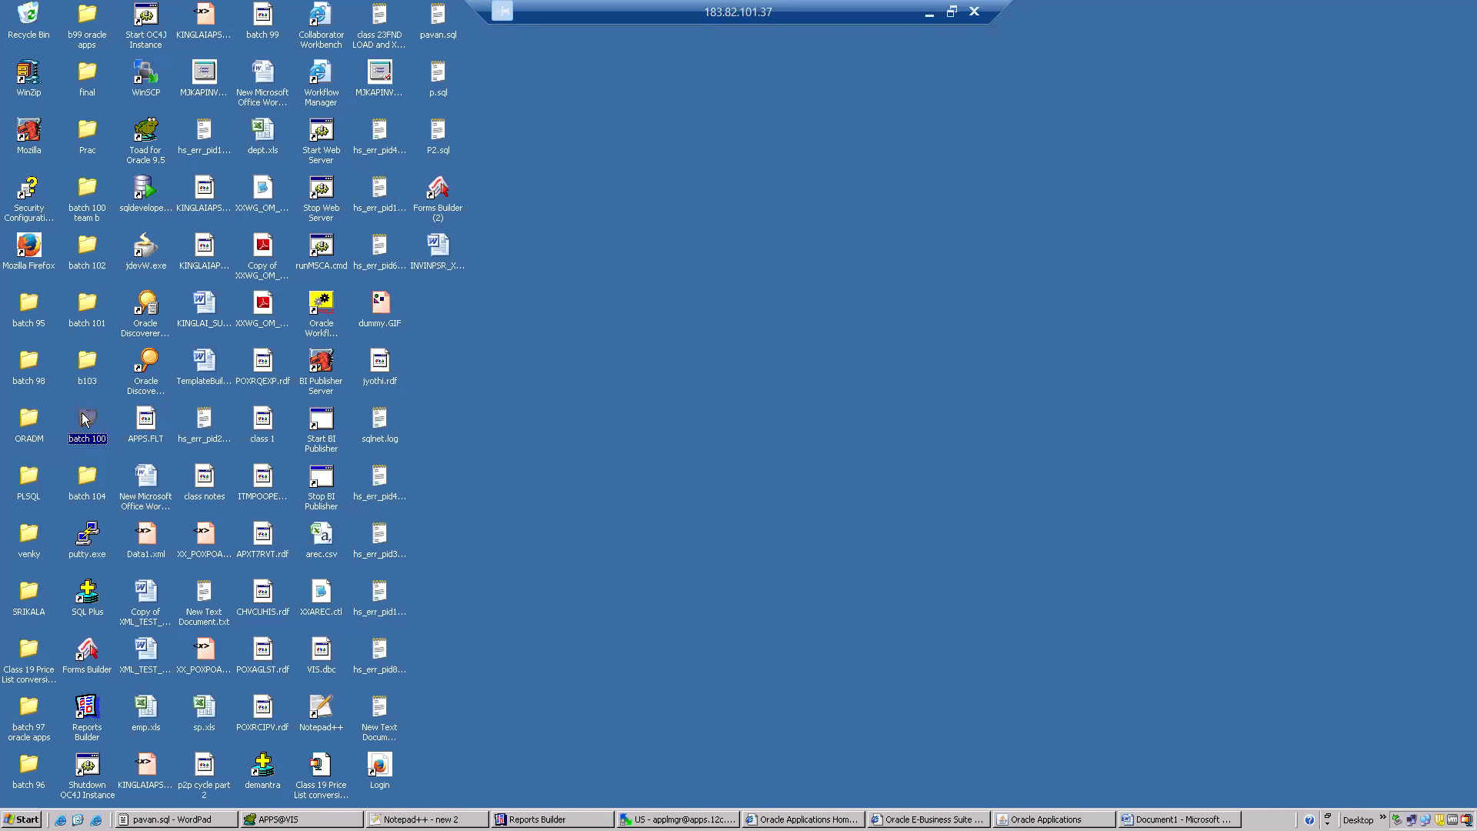
double_click(86, 473)
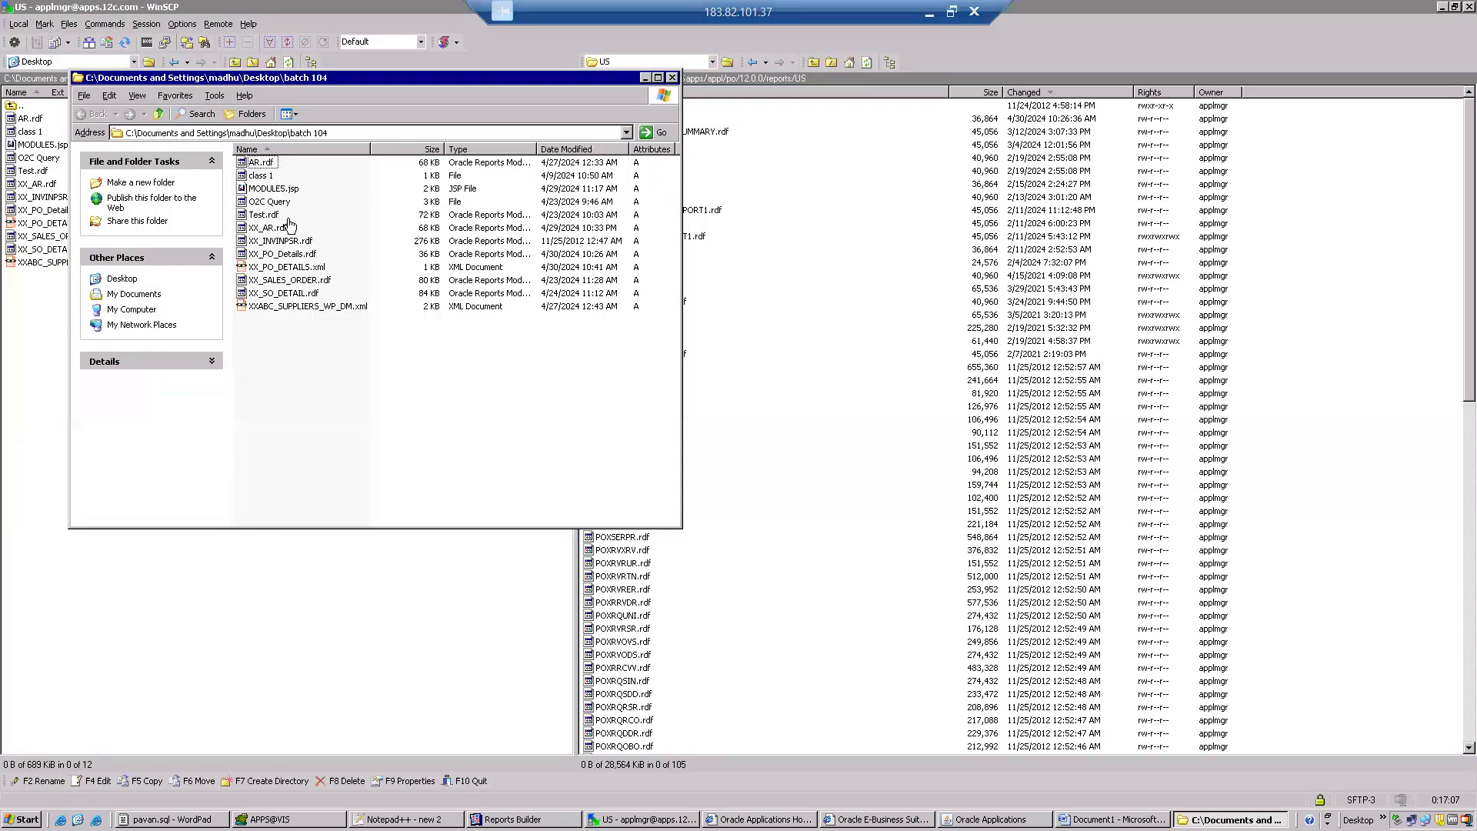
click(301, 271)
right_click(302, 269)
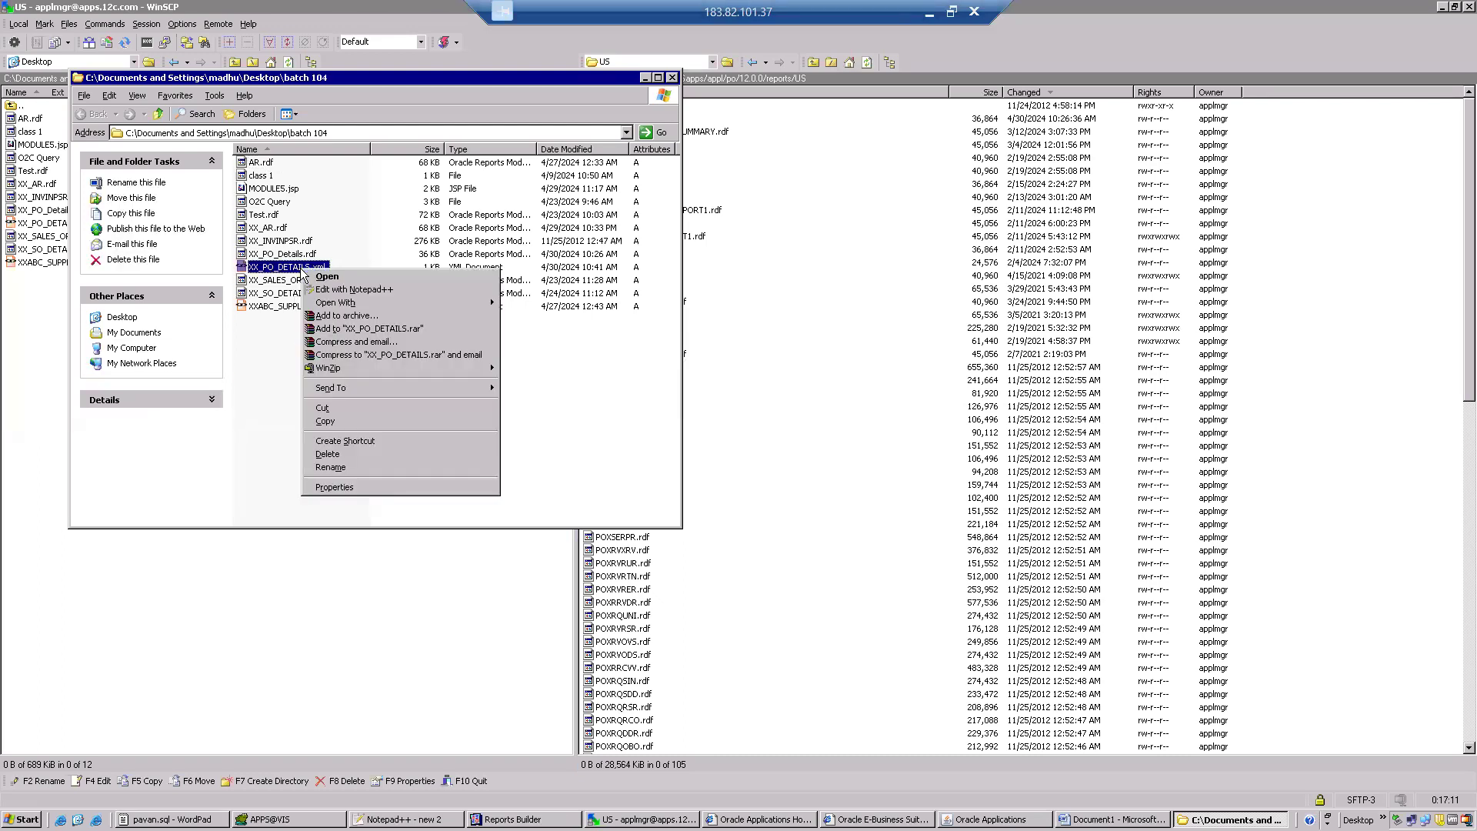
click(339, 289)
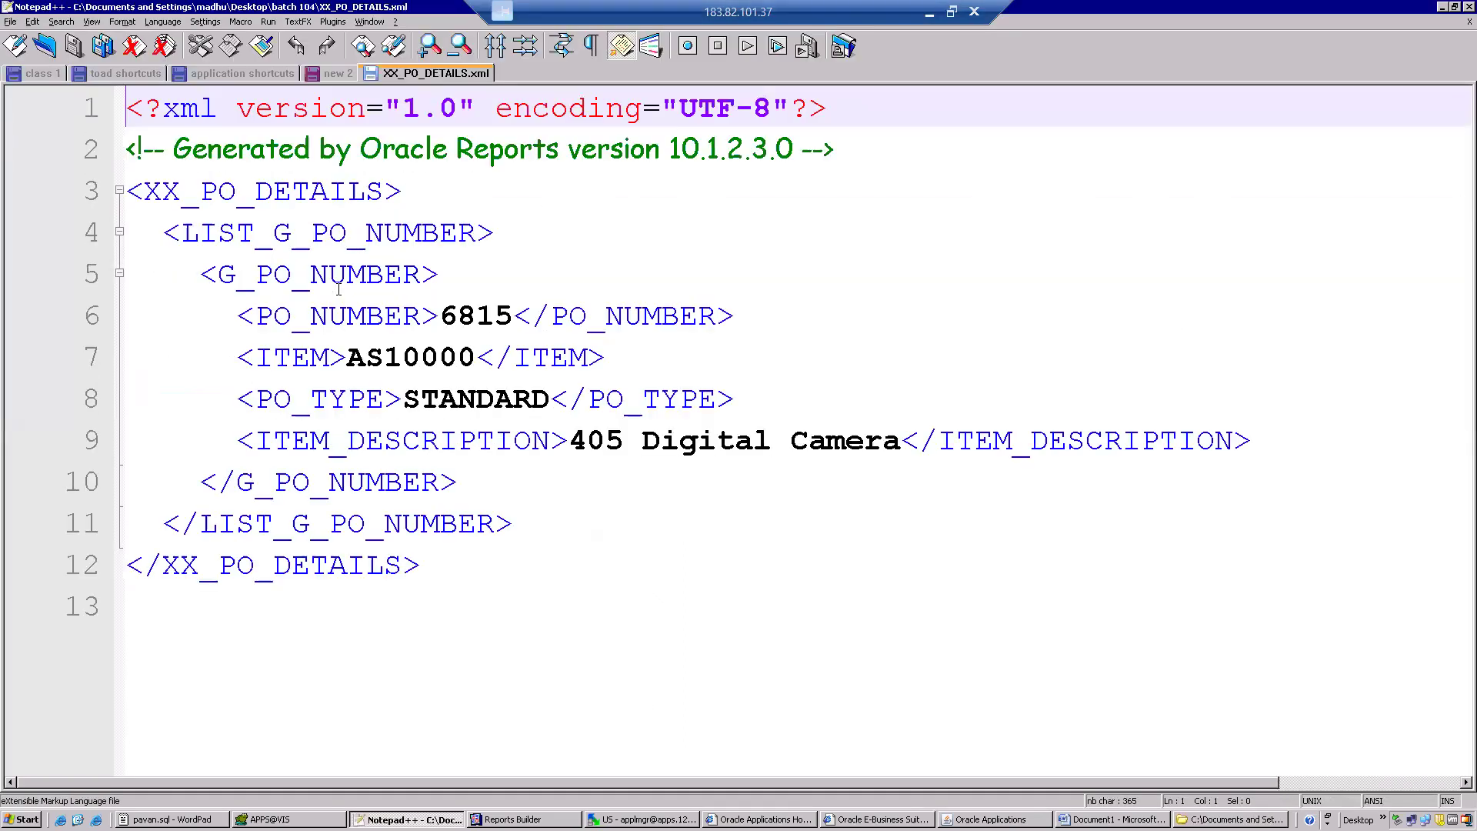
drag(219, 275, 424, 280)
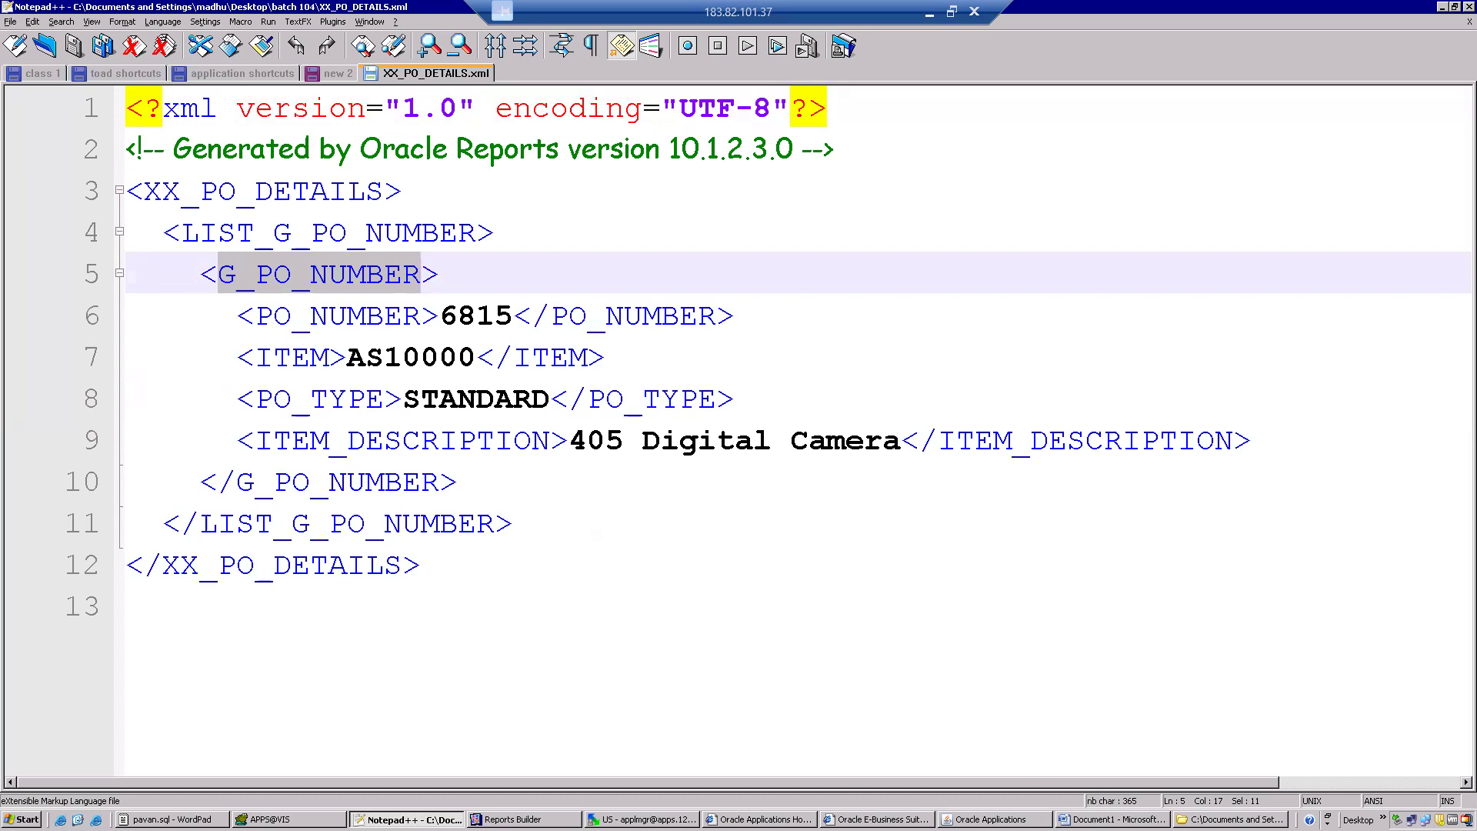
In the Word template, replace the default text of the form field in the Po Number column with PO_Number.
click(1097, 819)
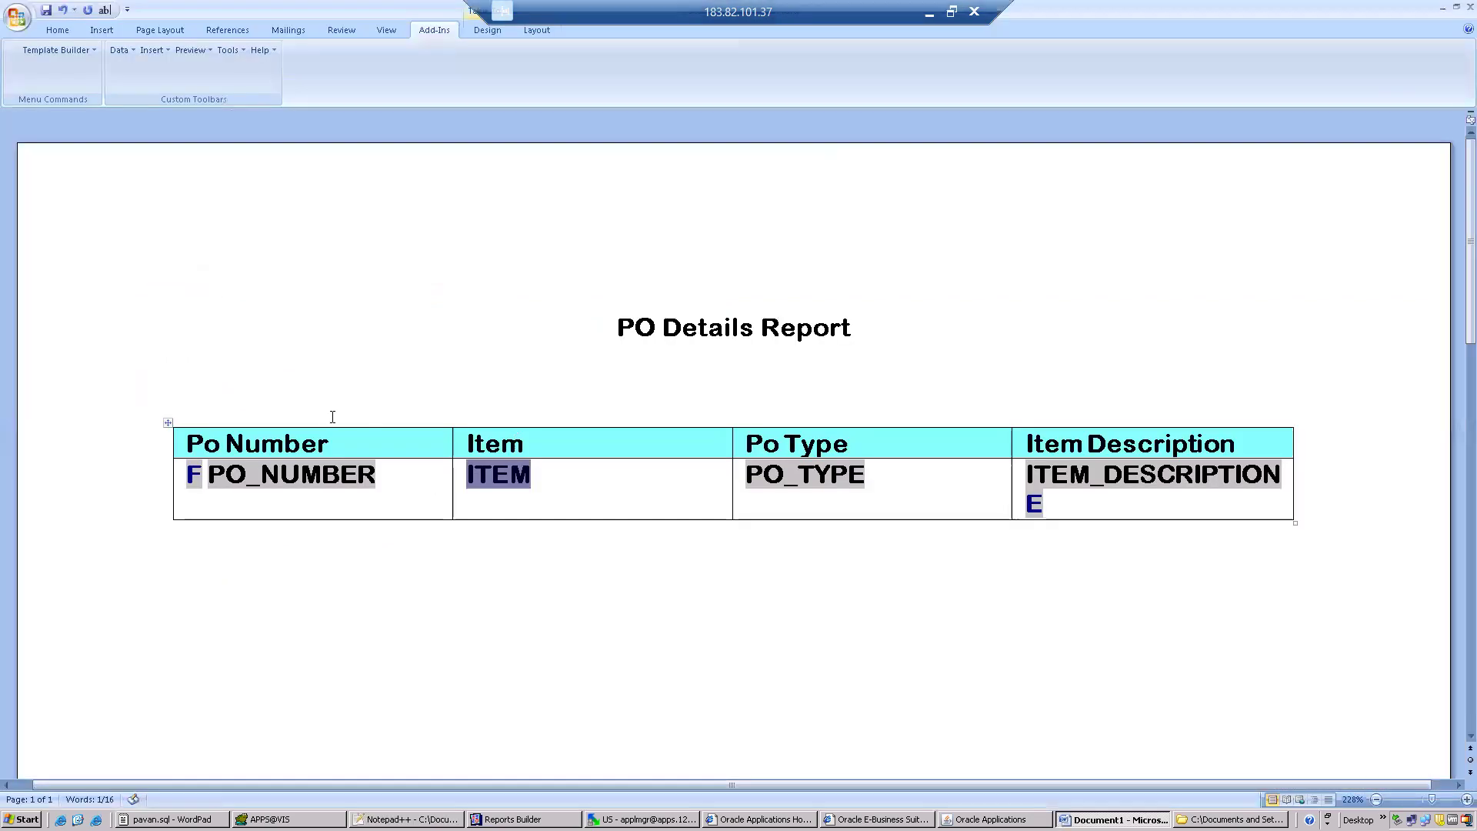
double_click(287, 483)
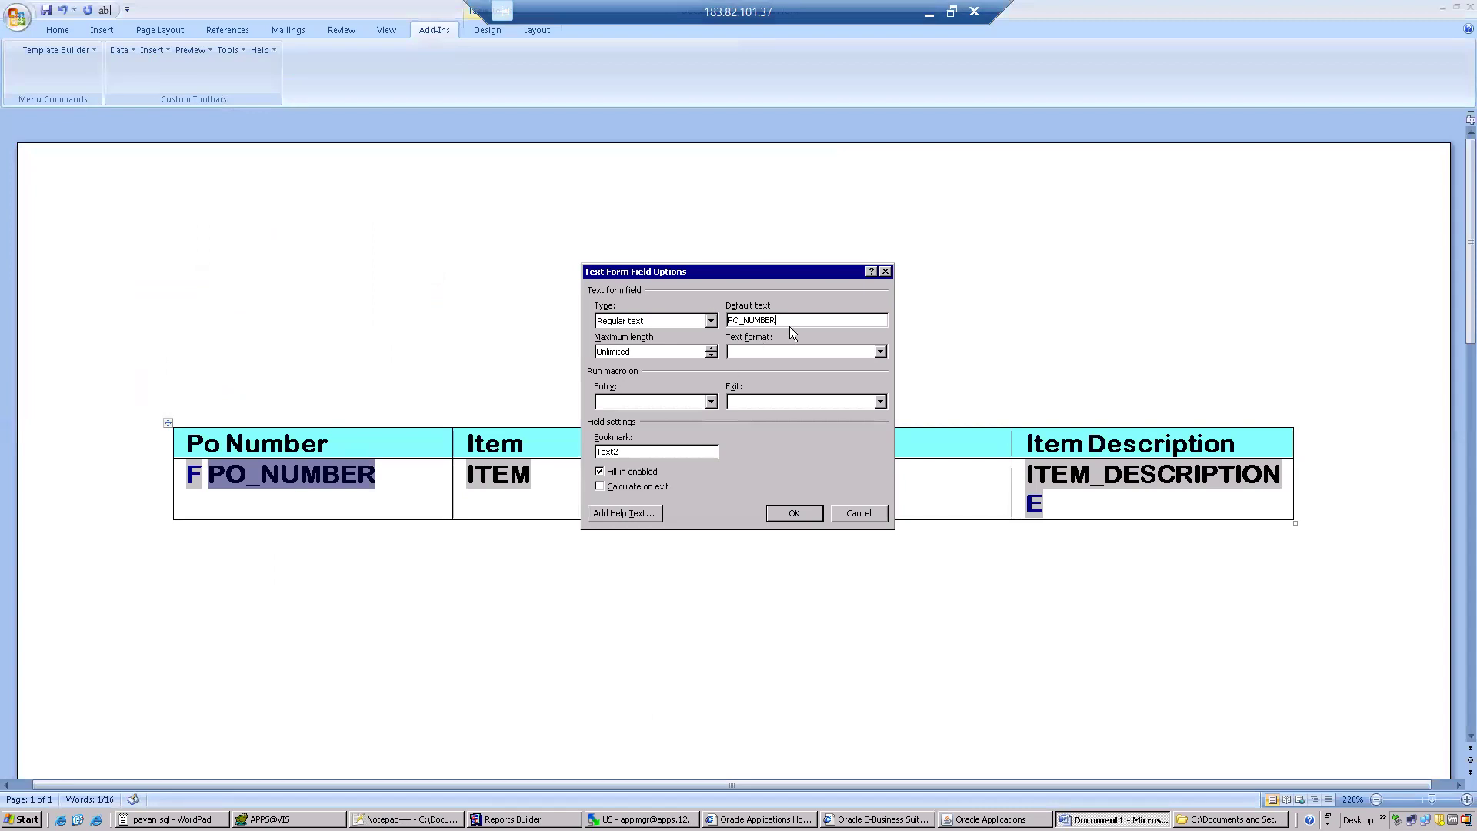
key(BackSpace)
key(BackSpace)
key(BackSpace)
key(BackSpace)
click(711, 321)
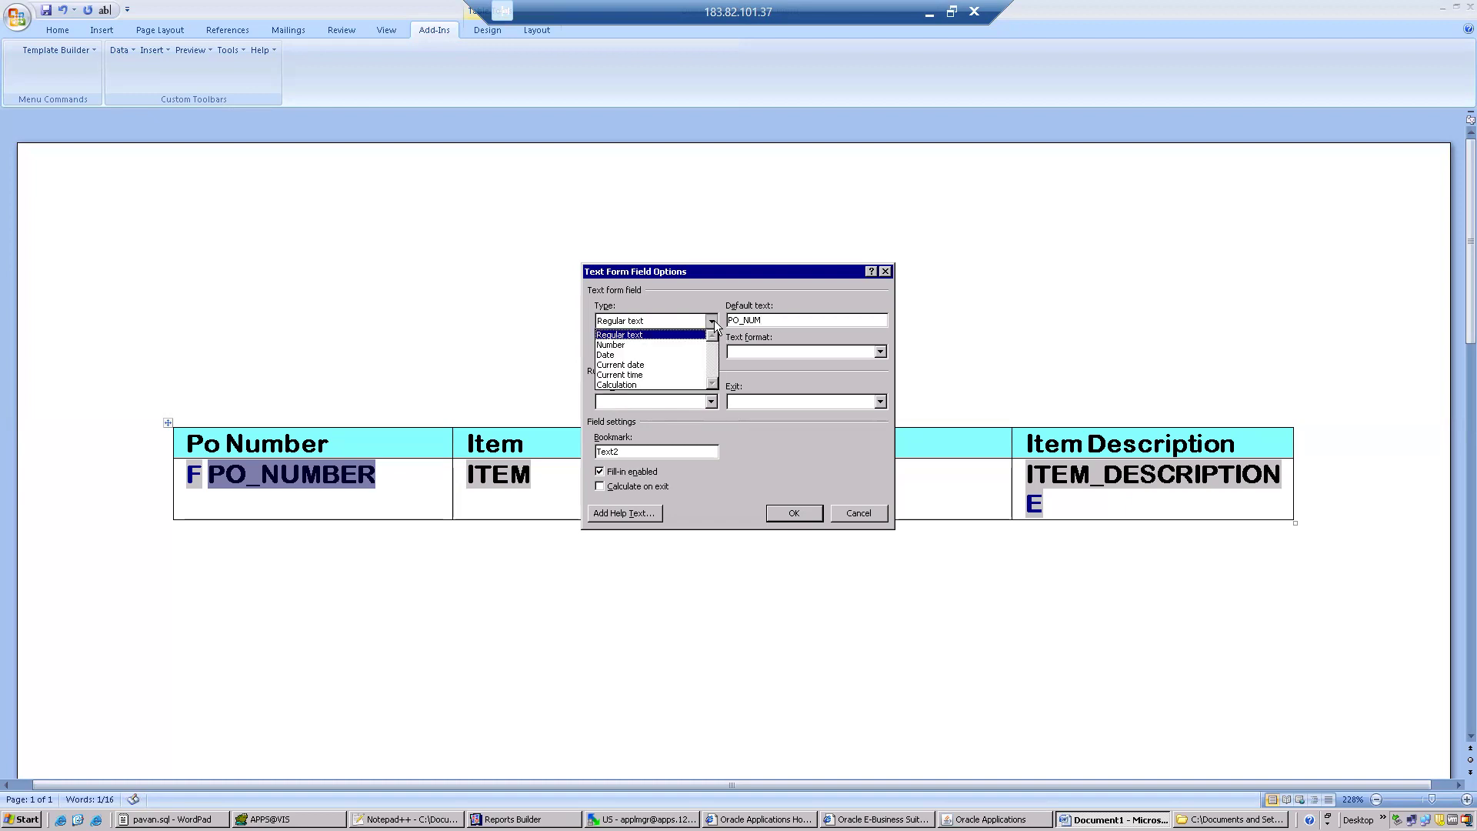
click(714, 320)
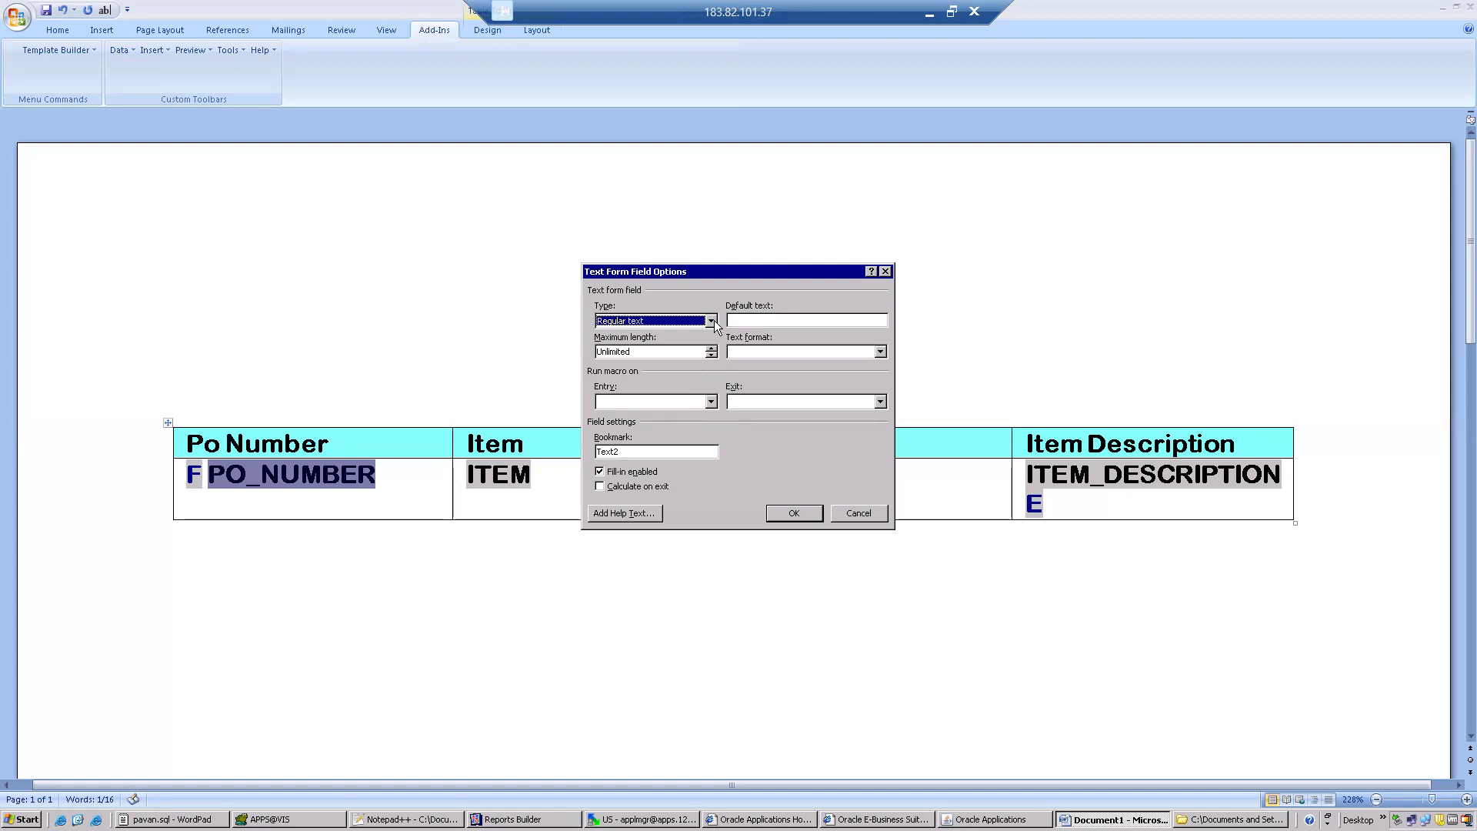
click(791, 517)
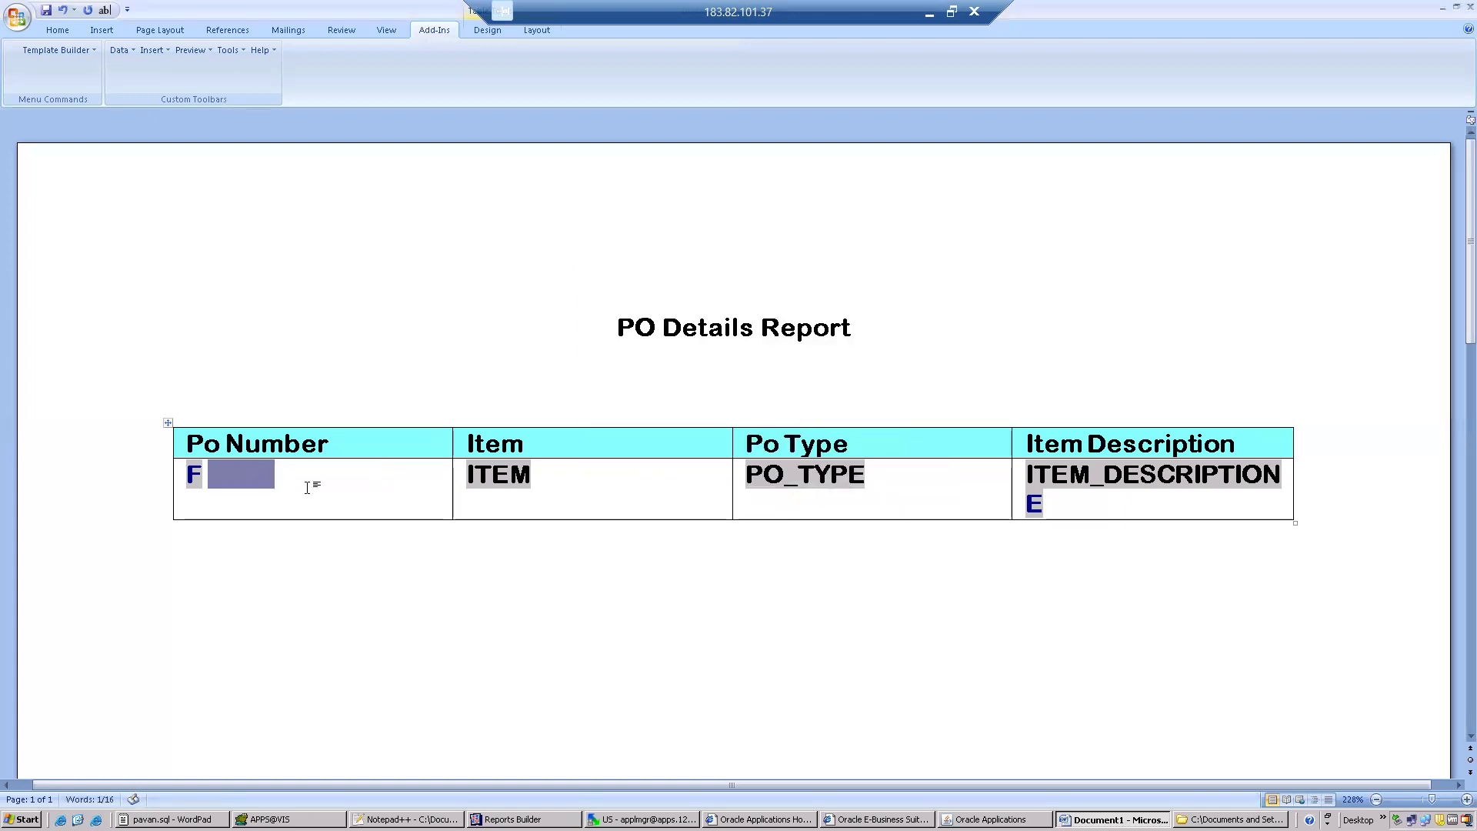
double_click(253, 477)
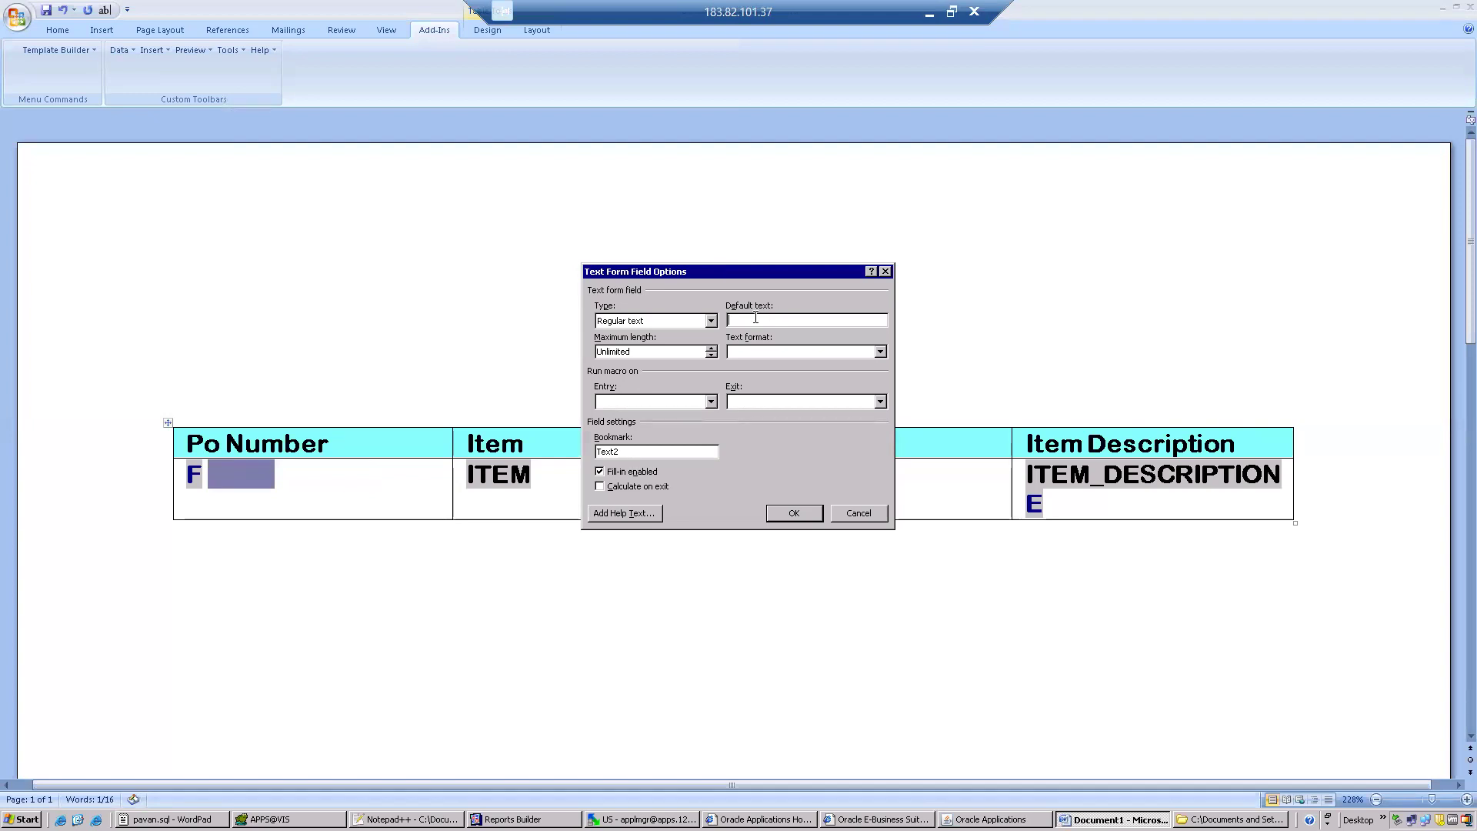
text(O_Number)
click(786, 515)
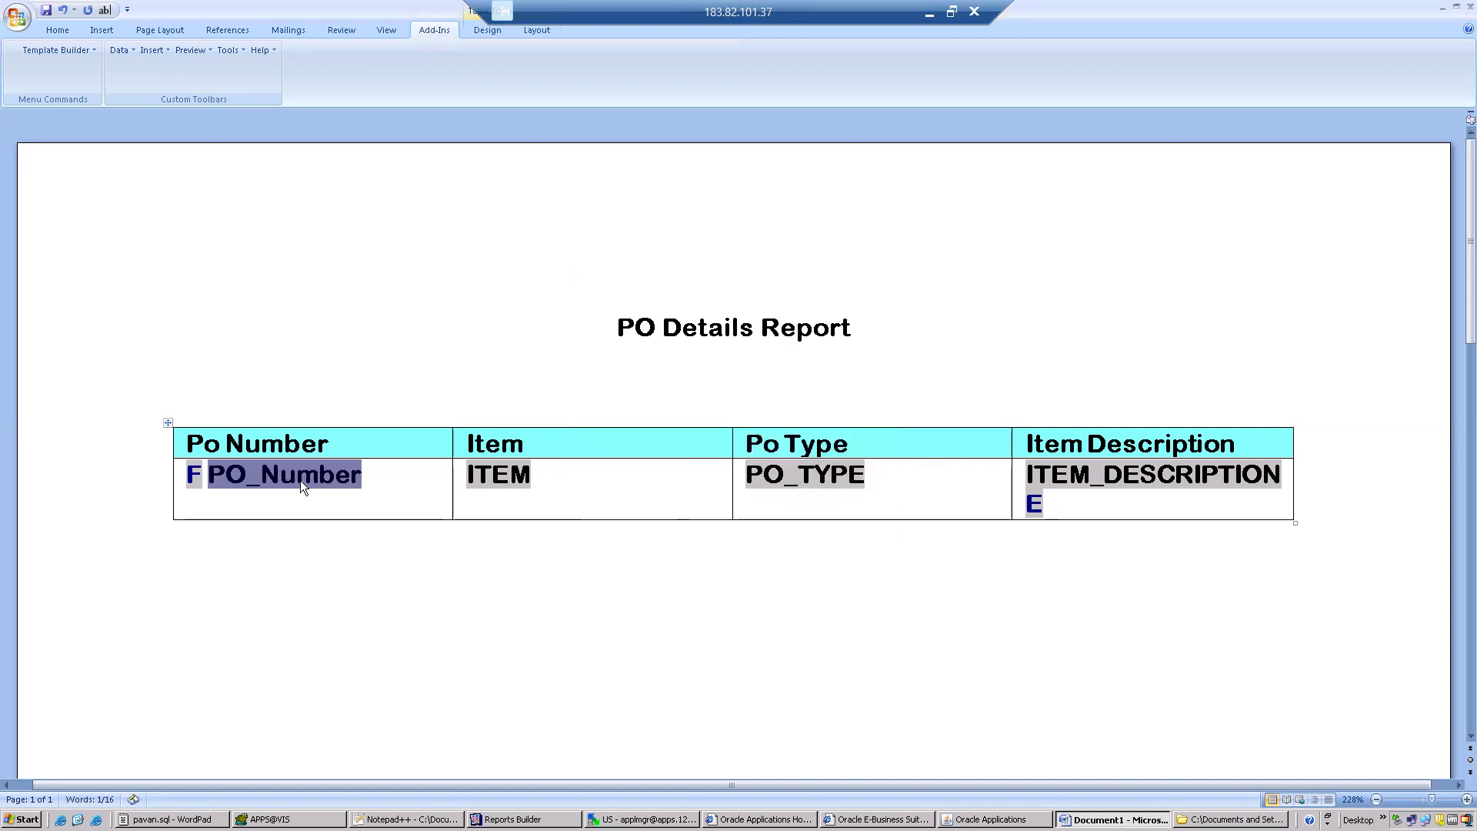
click(69, 35)
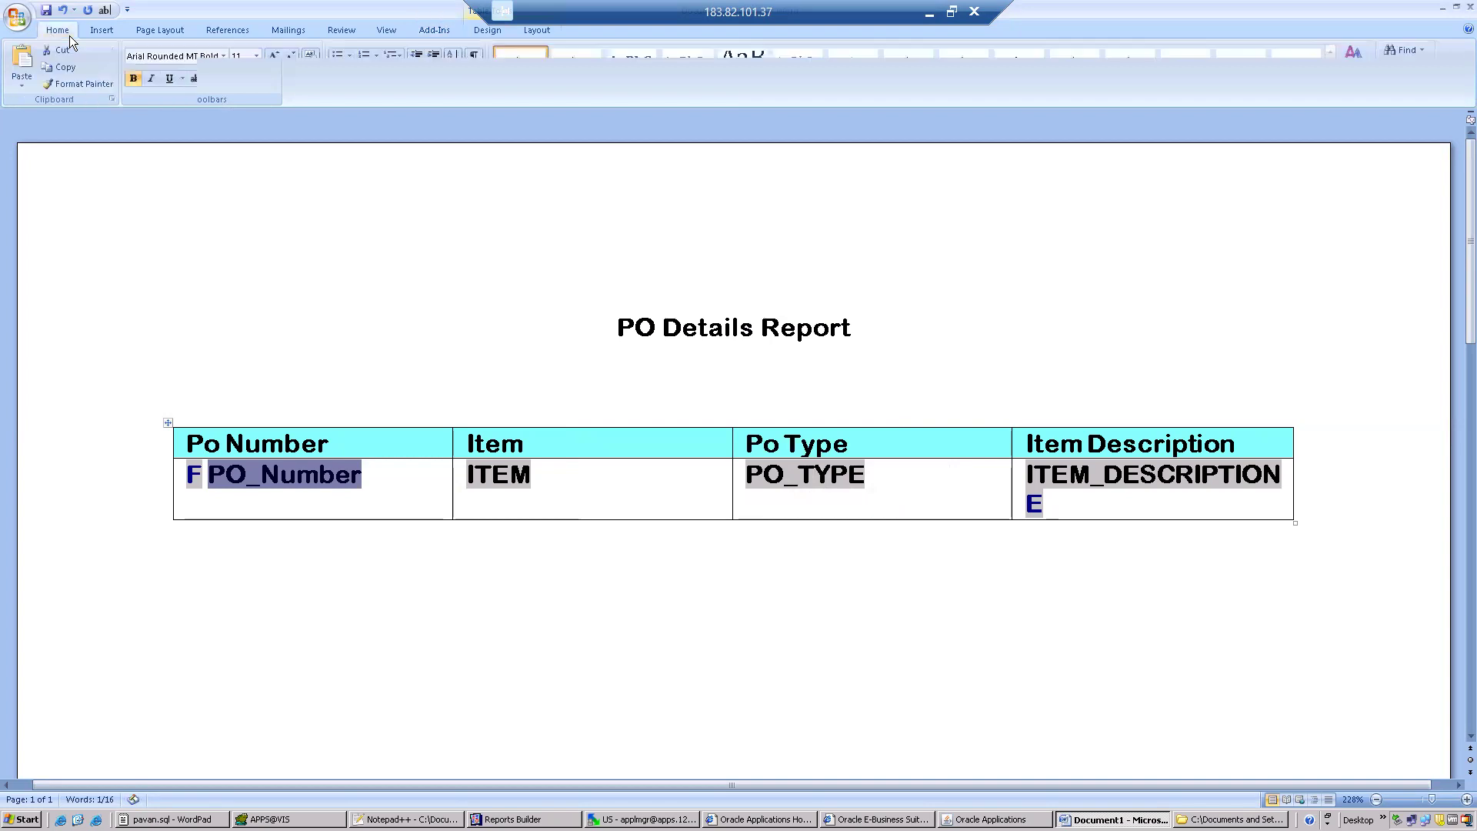
click(21, 28)
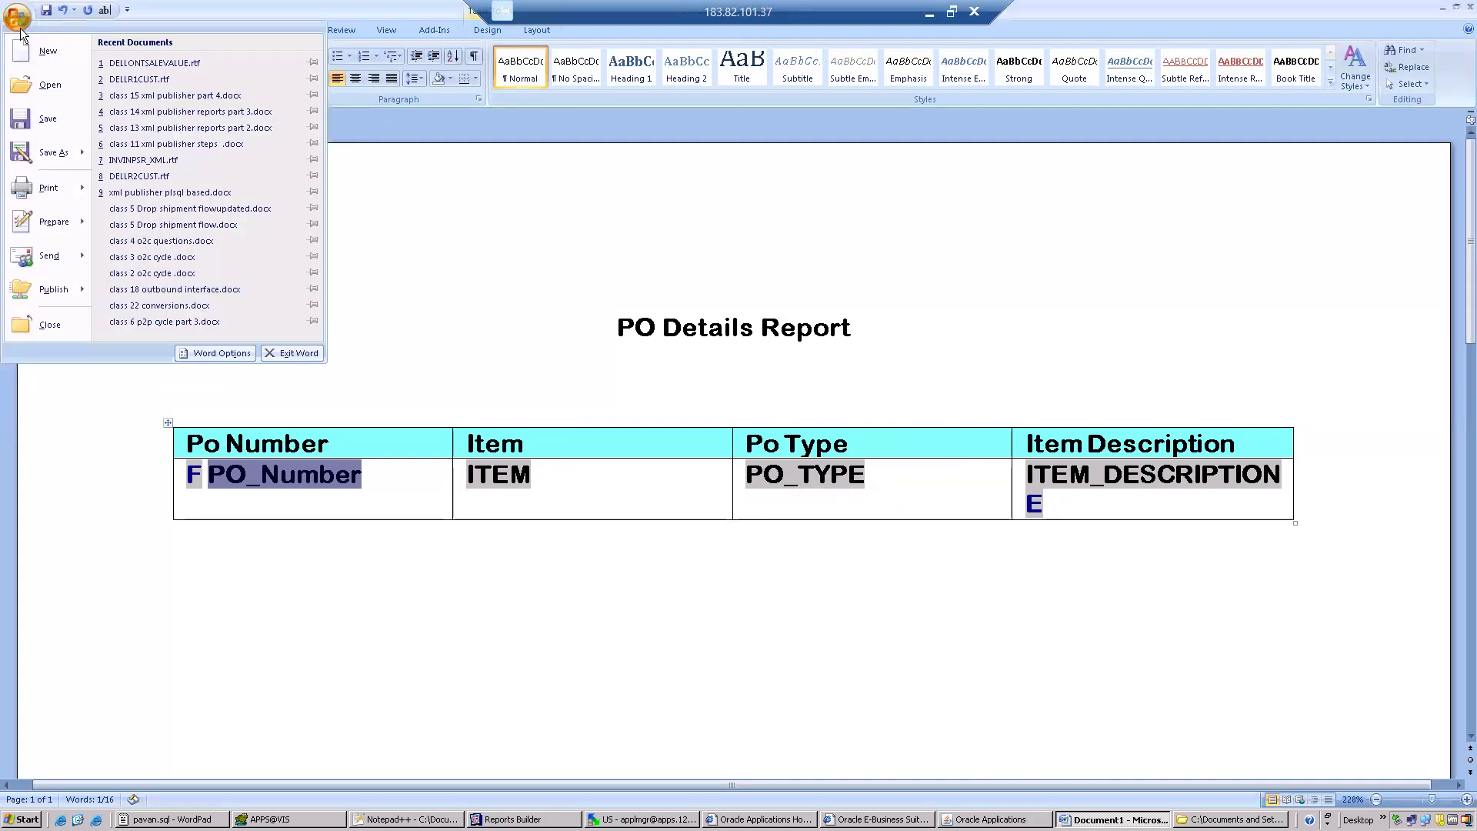
mouse_move(54, 146)
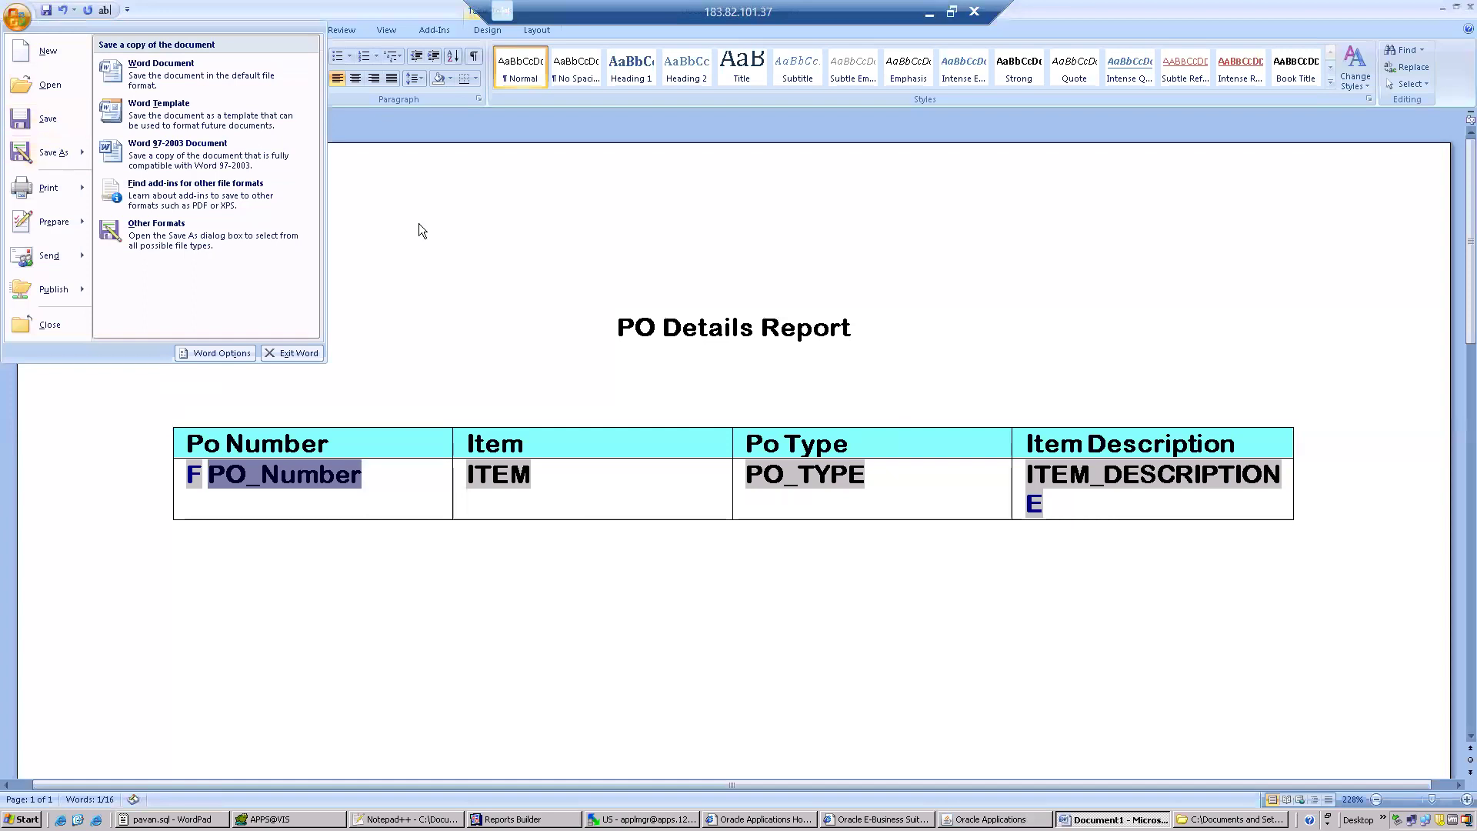
click(444, 237)
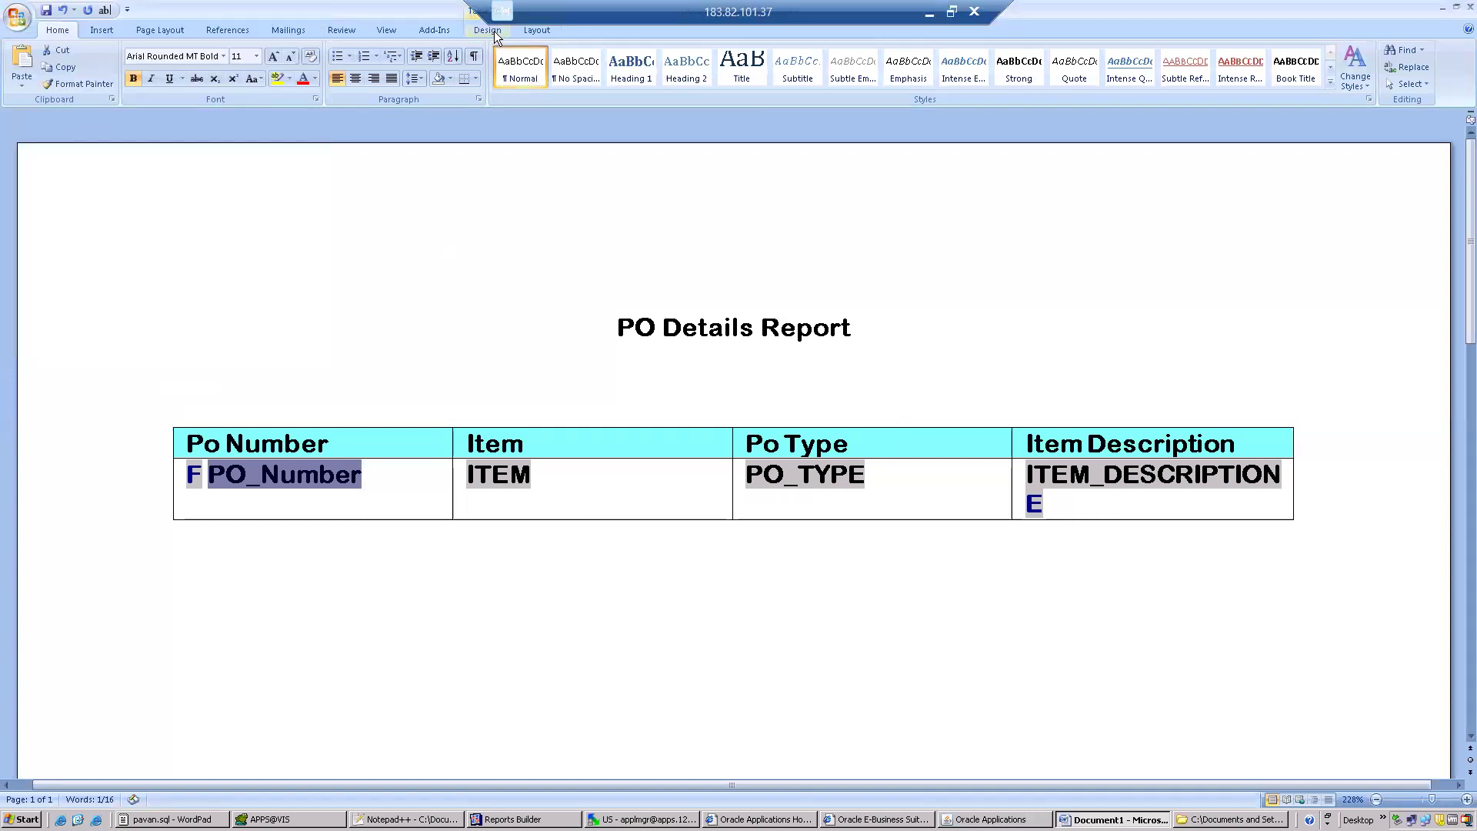
Preview the template as PDF, saving it as RTF file XX_PO_Details in the batch 104 folder, and close the preview.
click(449, 29)
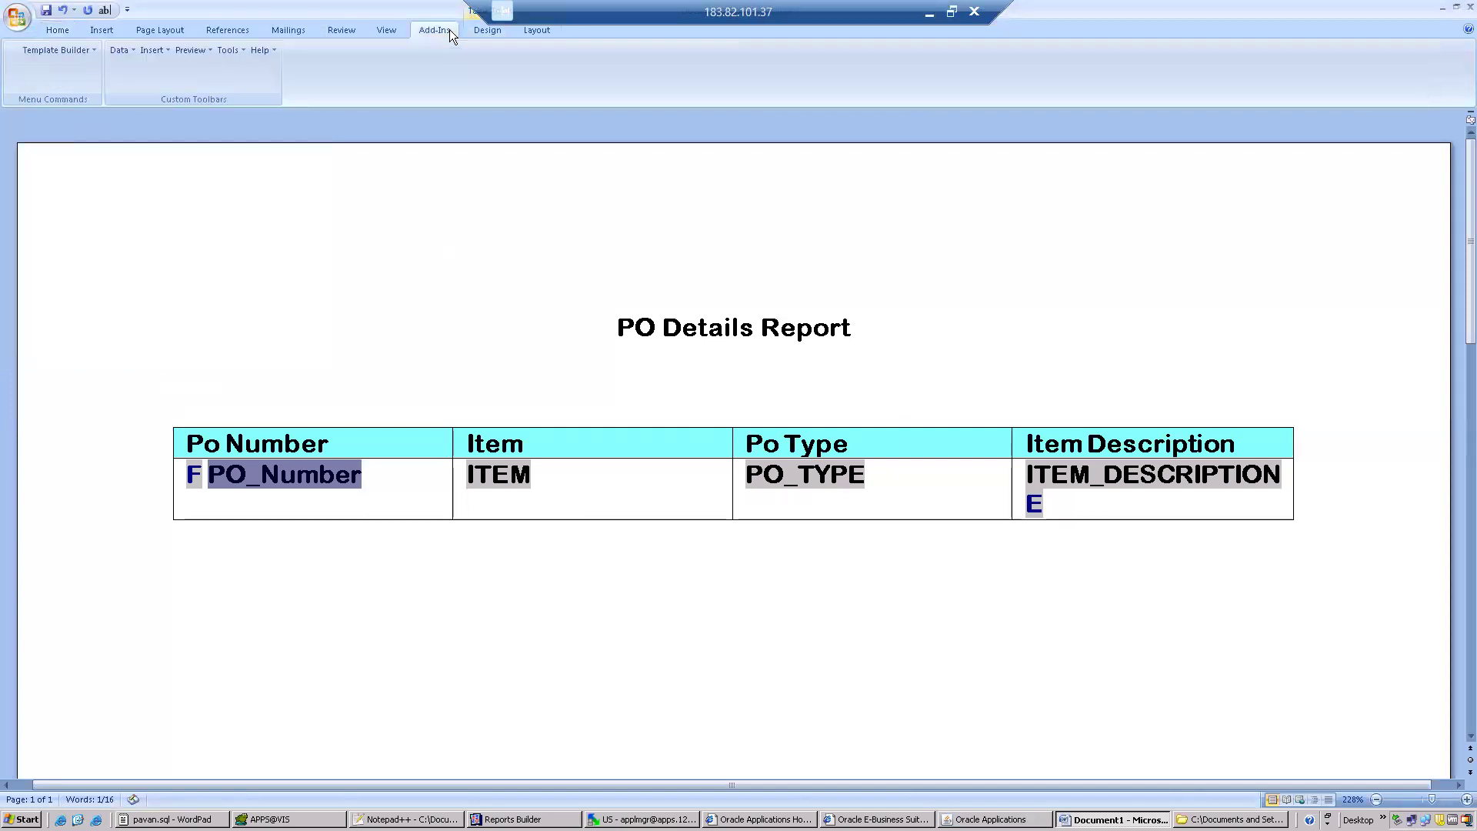
click(194, 51)
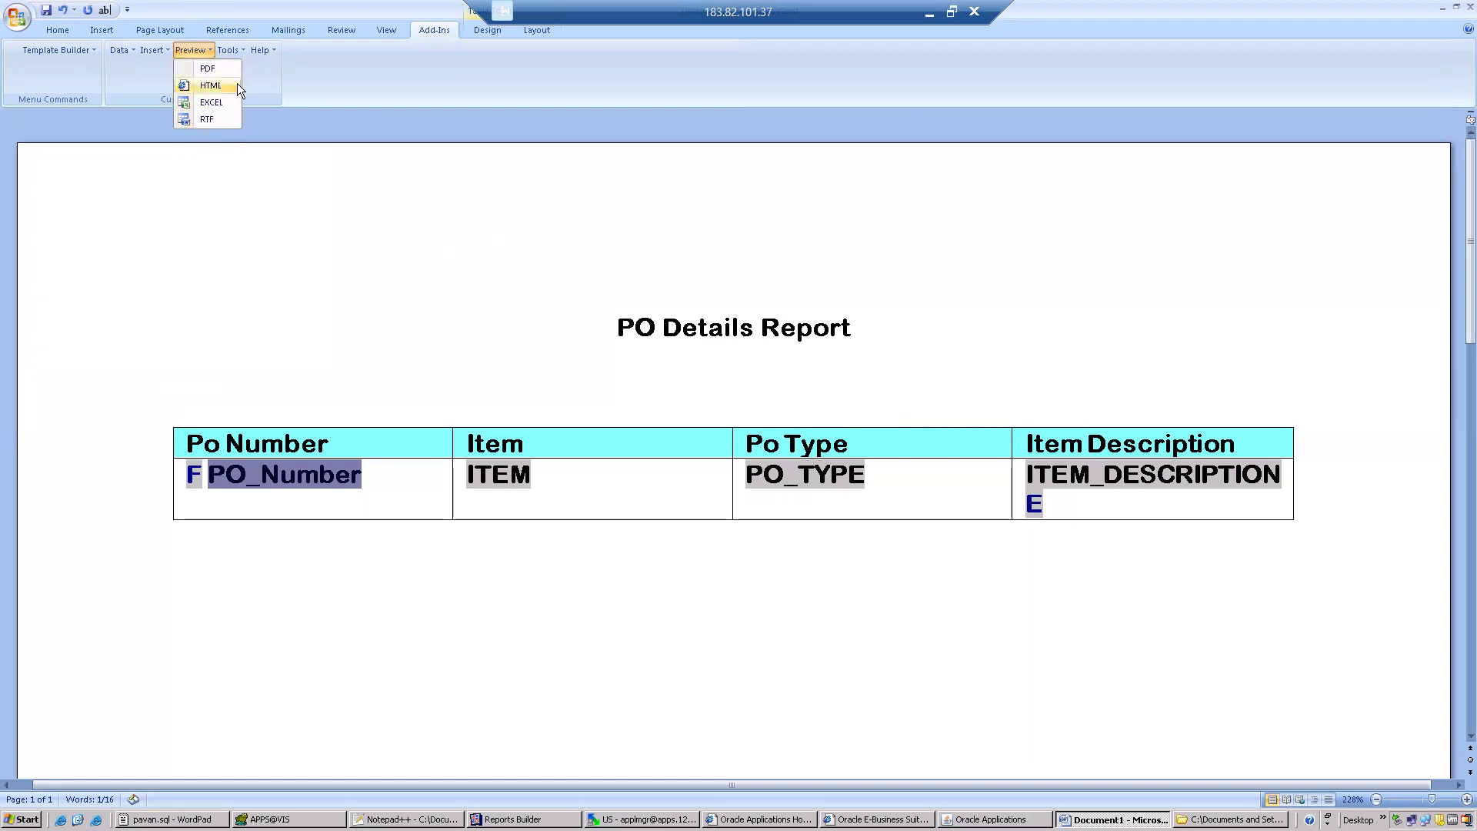
click(217, 68)
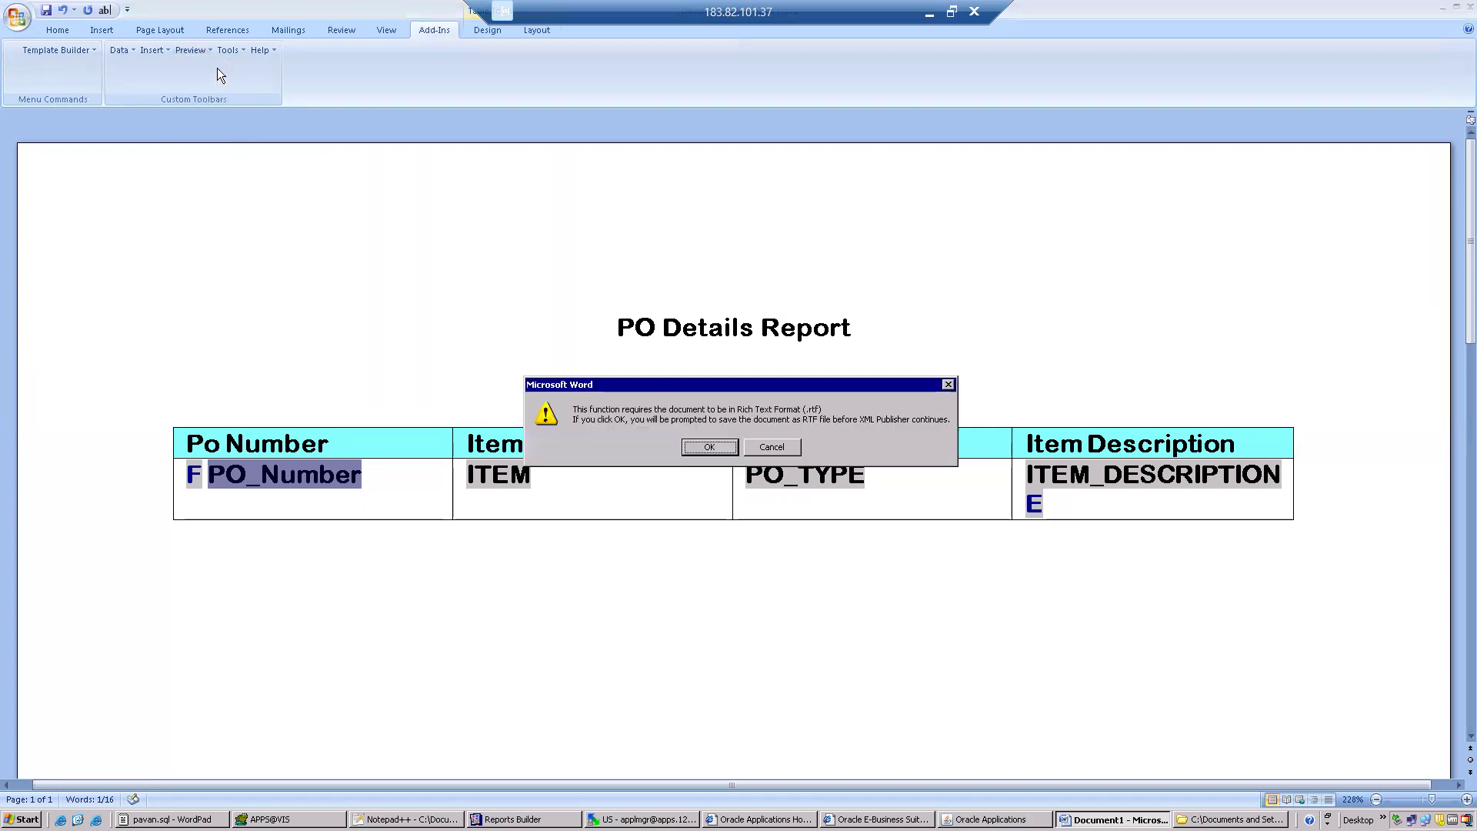
click(709, 447)
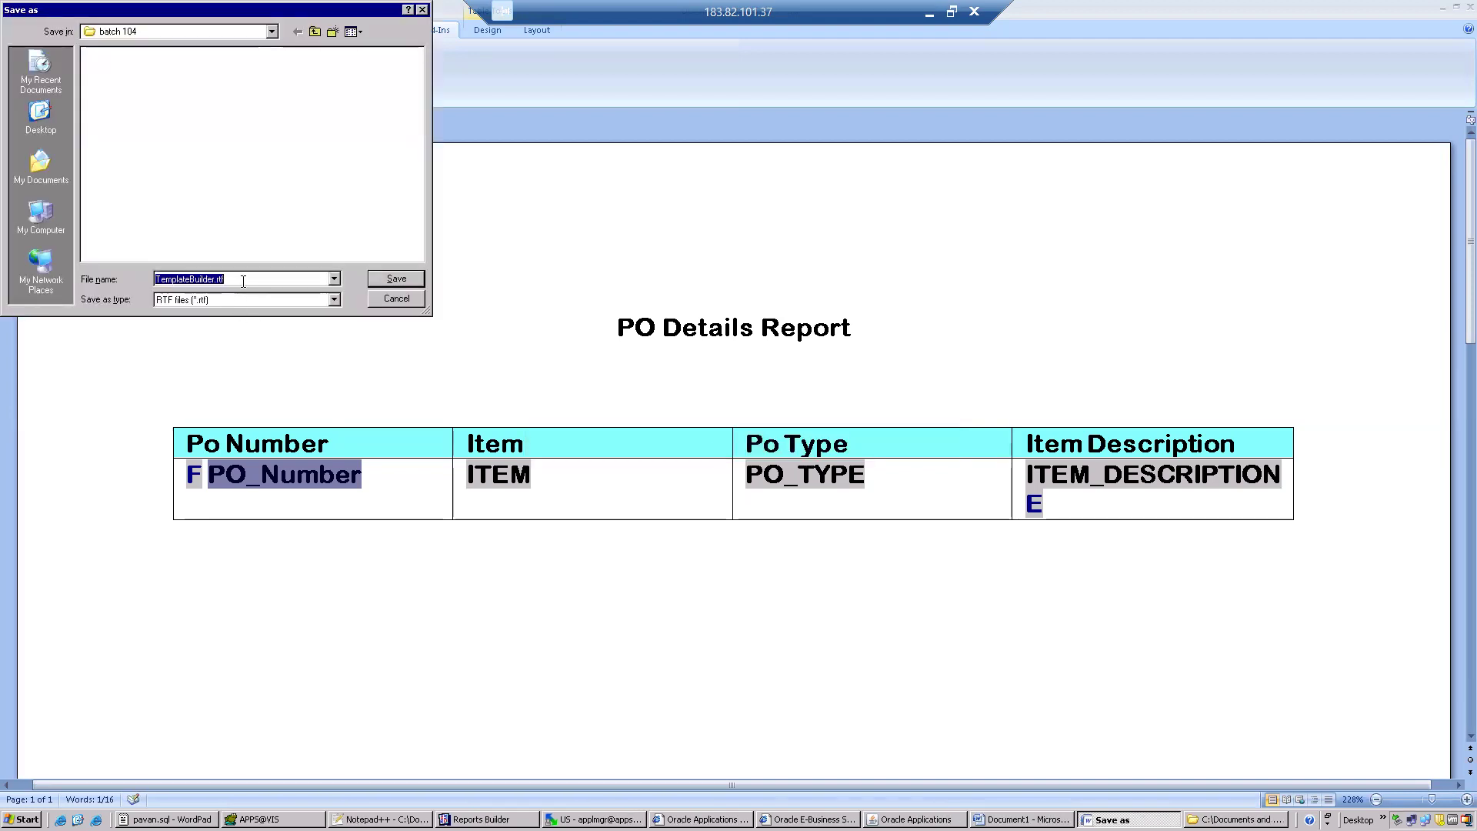
text(XX_PO_Details)
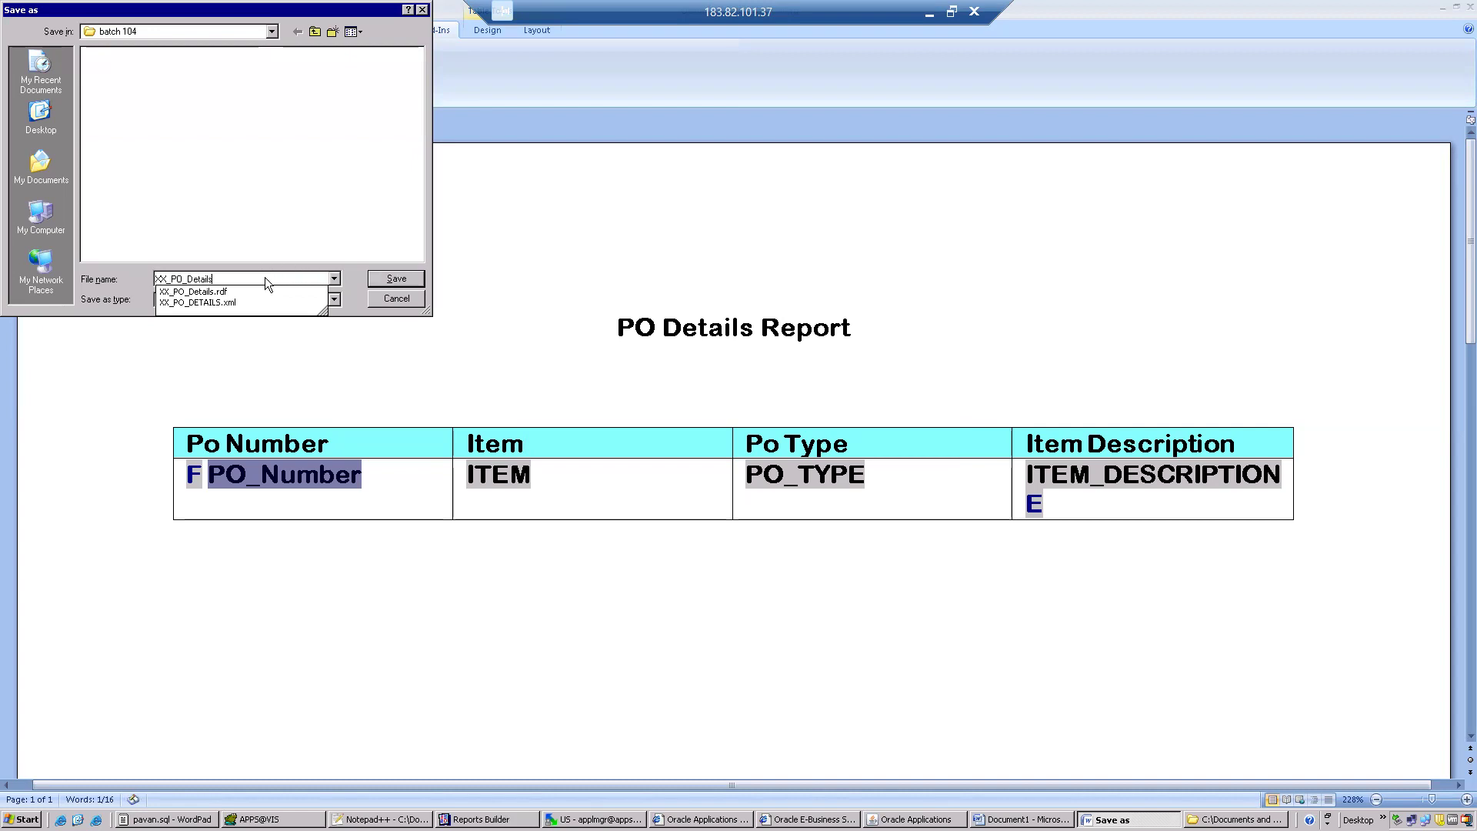
click(230, 230)
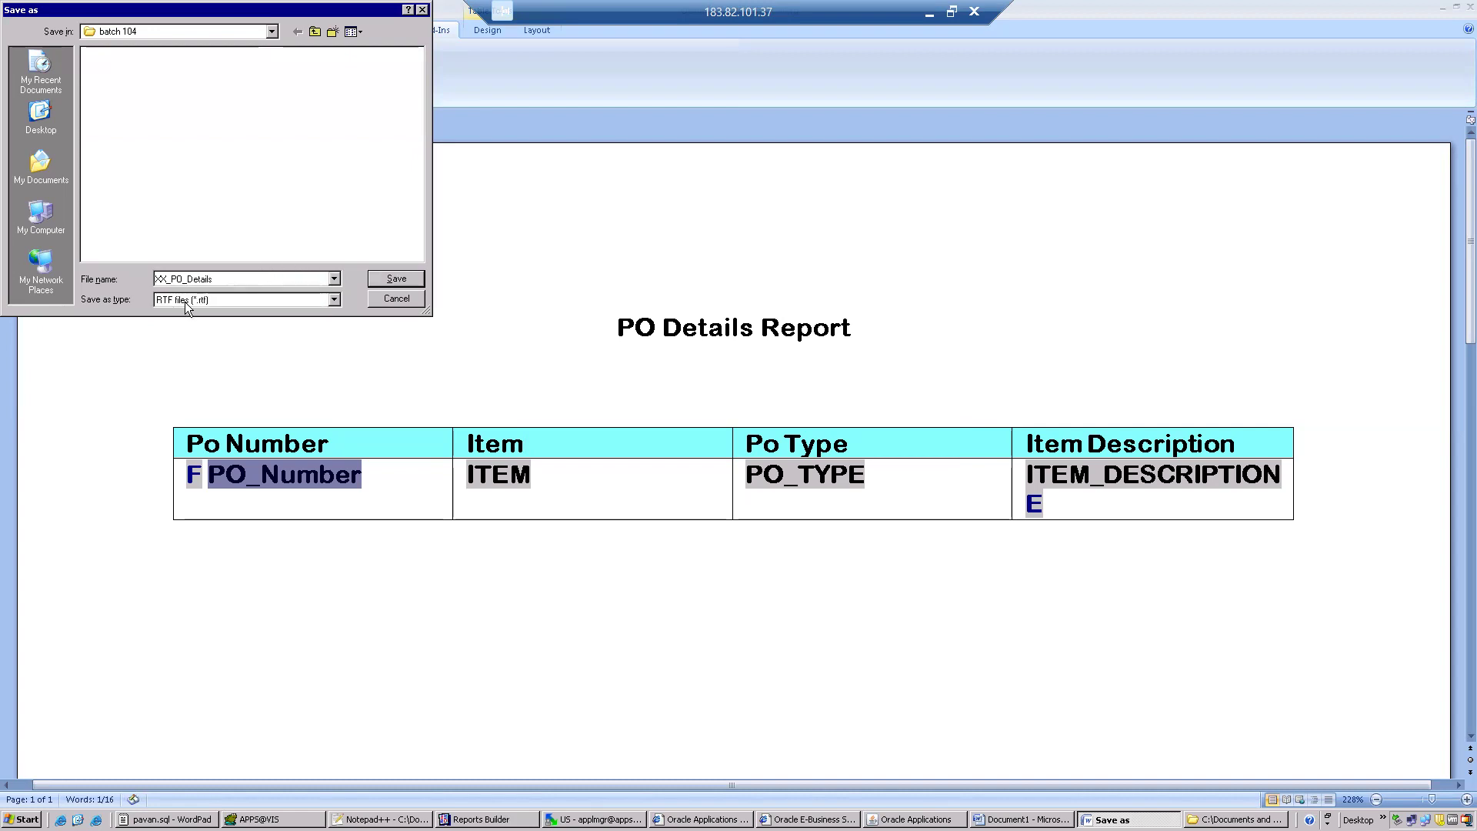
click(394, 279)
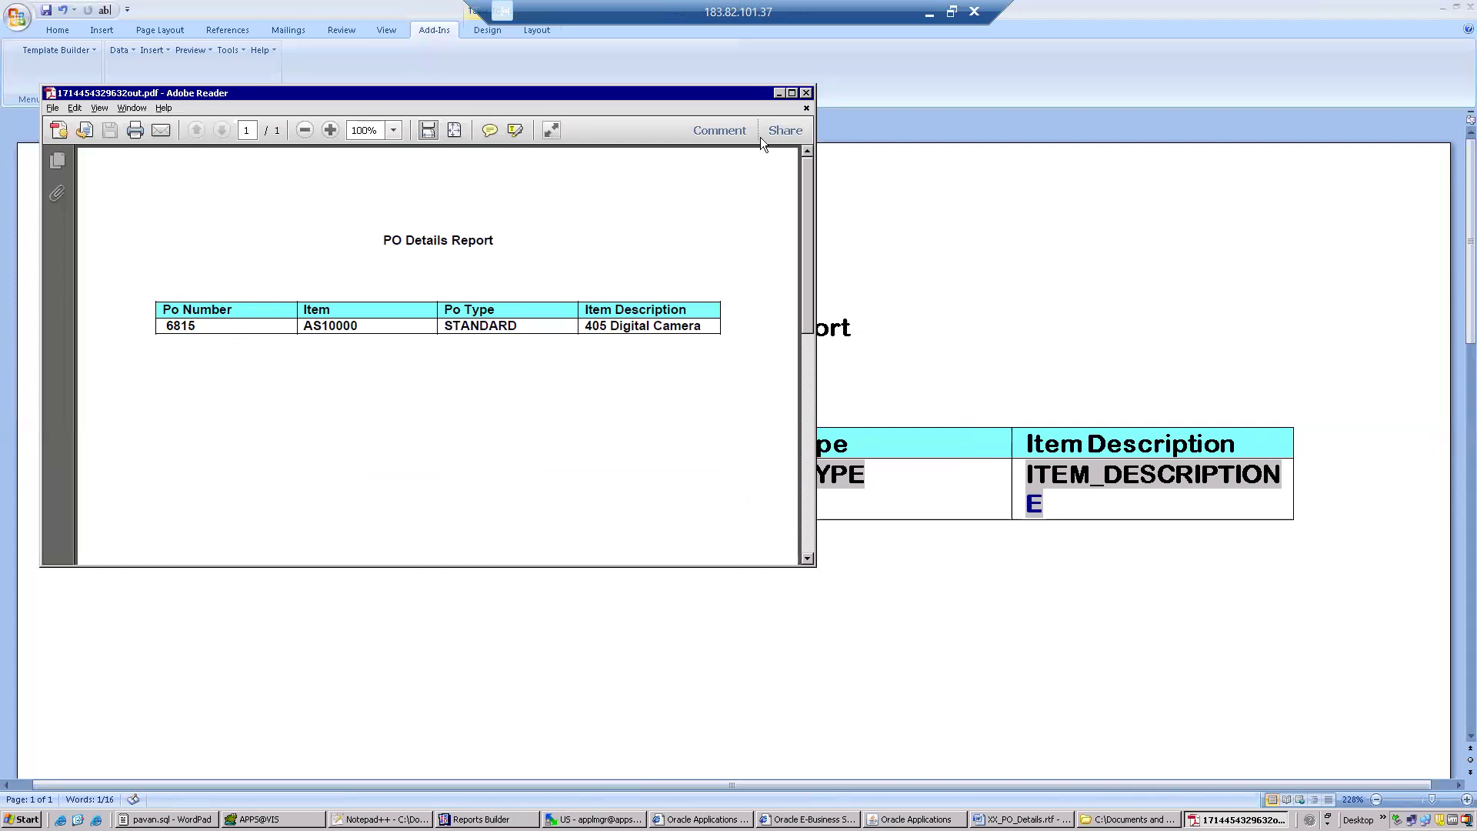
click(807, 92)
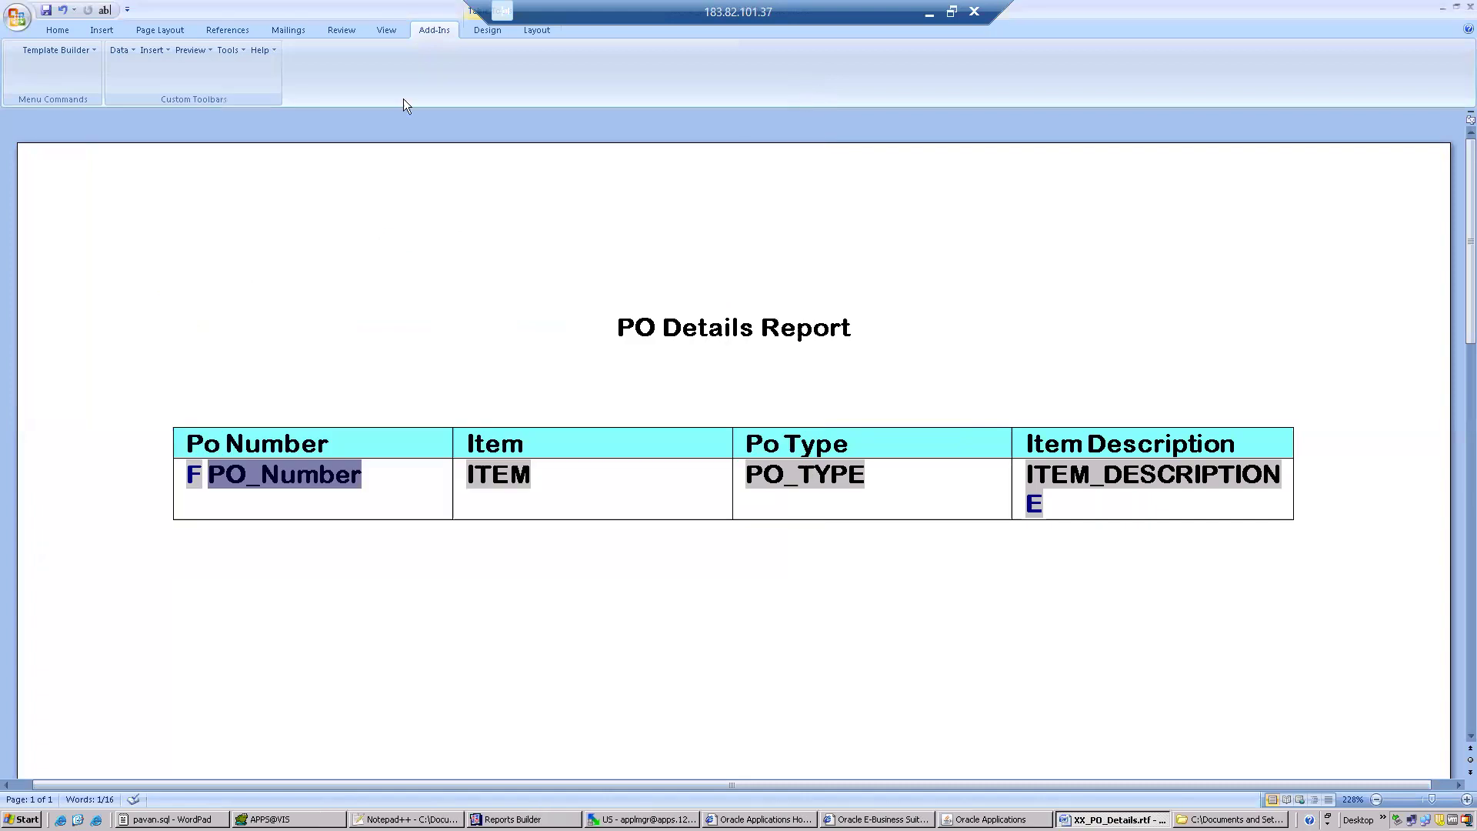
Preview the template output as Excel, accepting to open the file, and close the workbook and Excel.
click(203, 51)
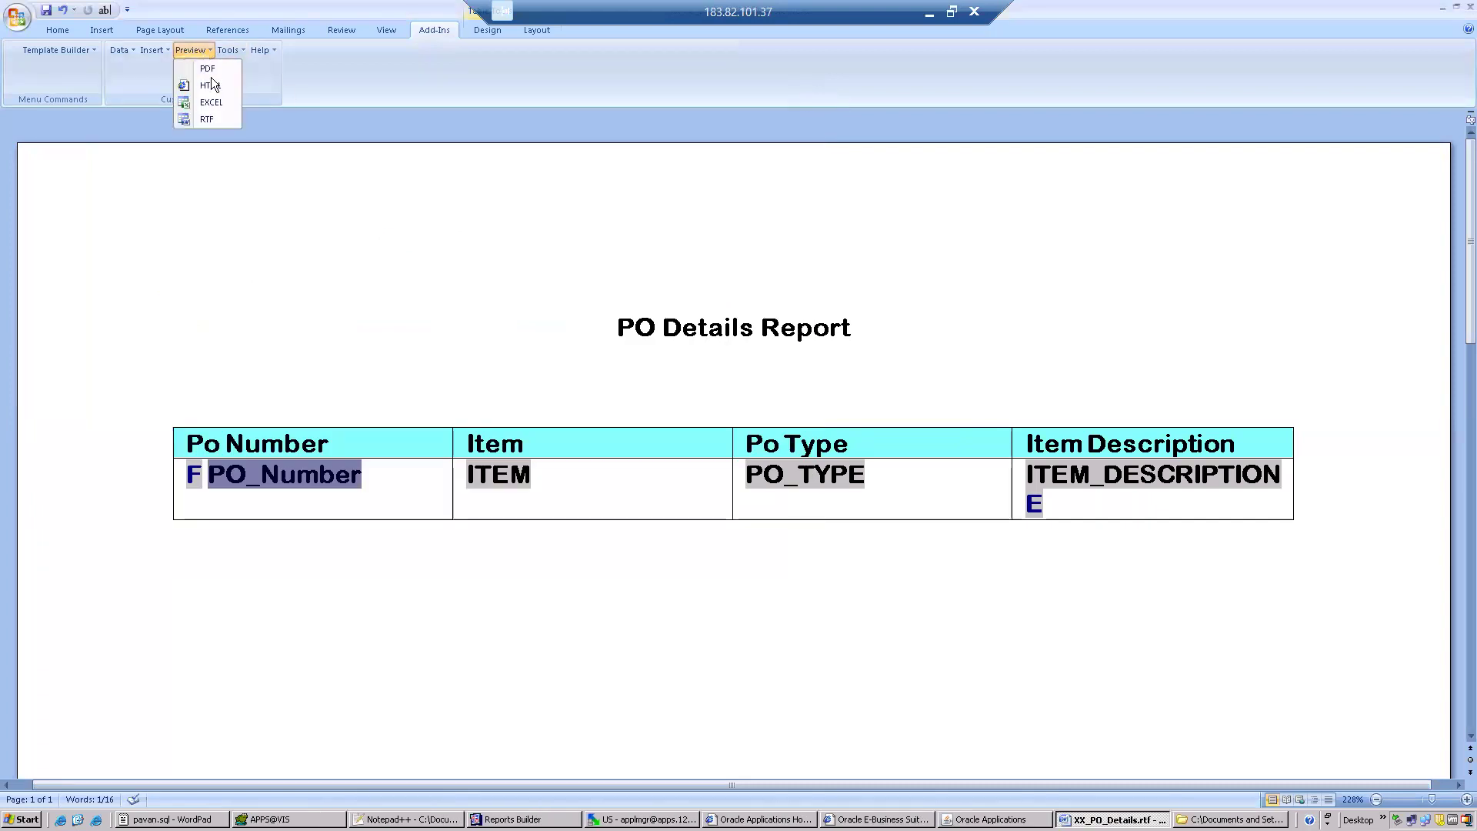
click(207, 105)
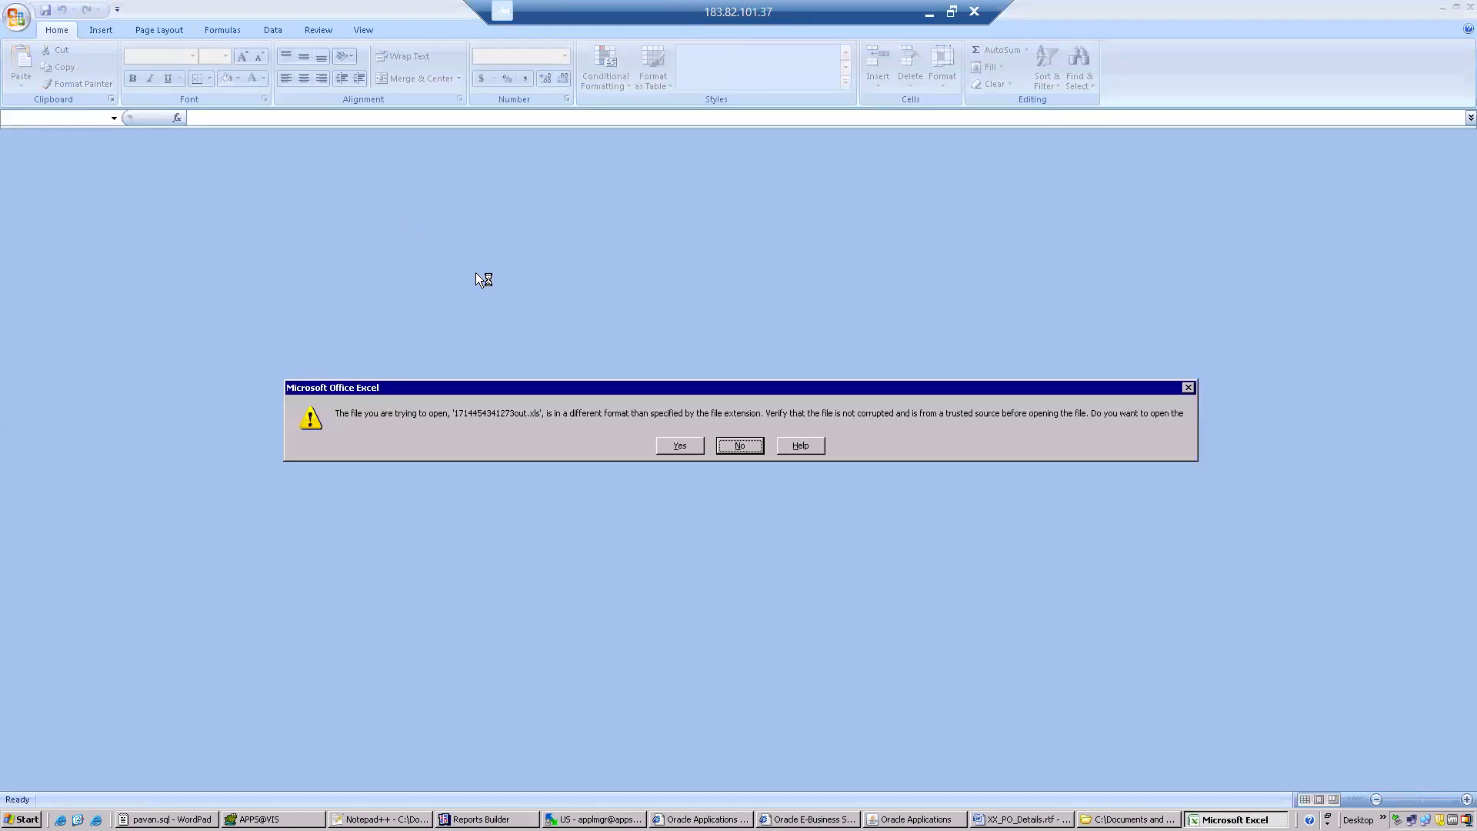
click(677, 446)
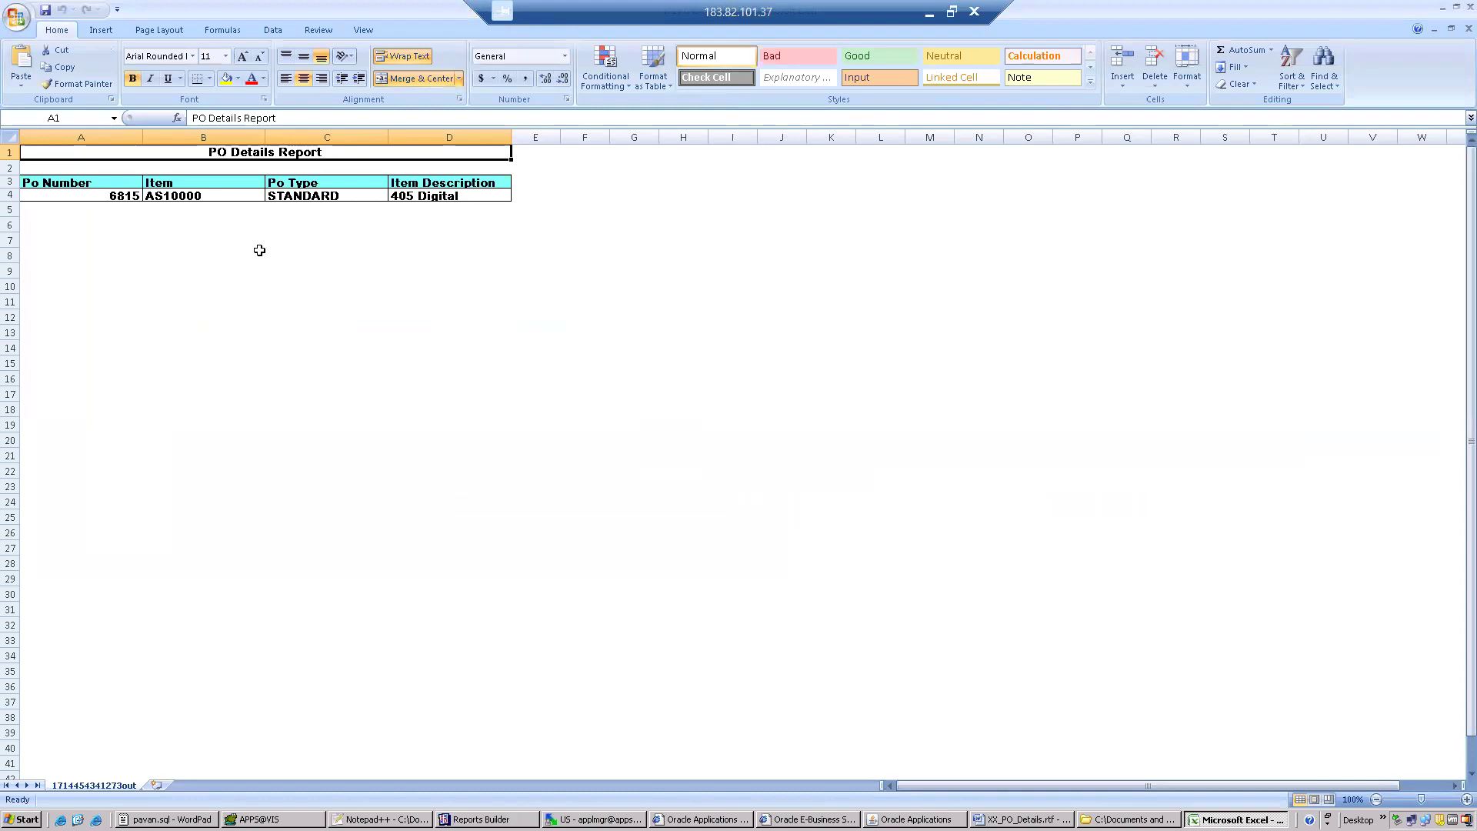
click(1468, 29)
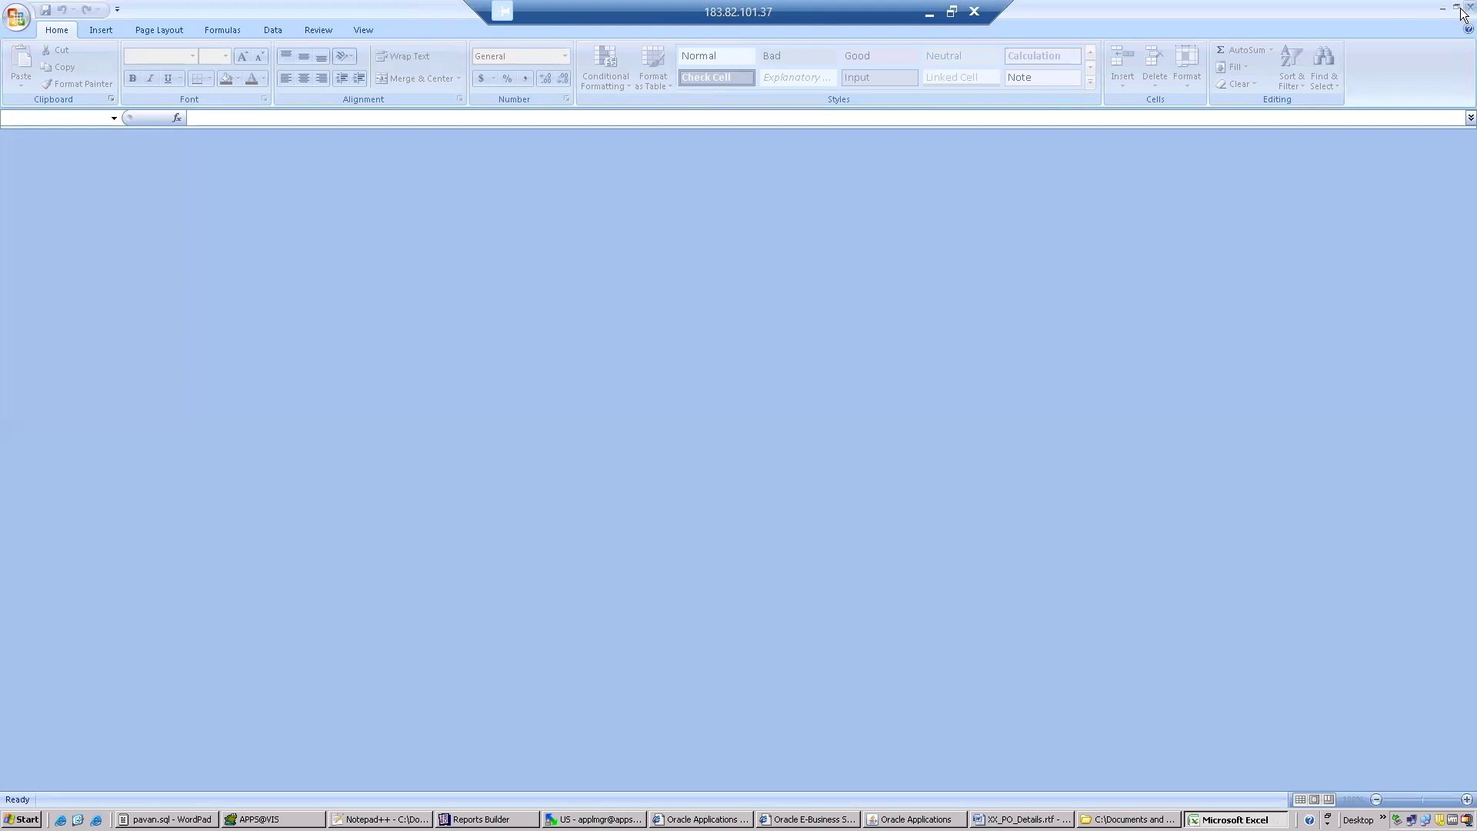
click(1469, 8)
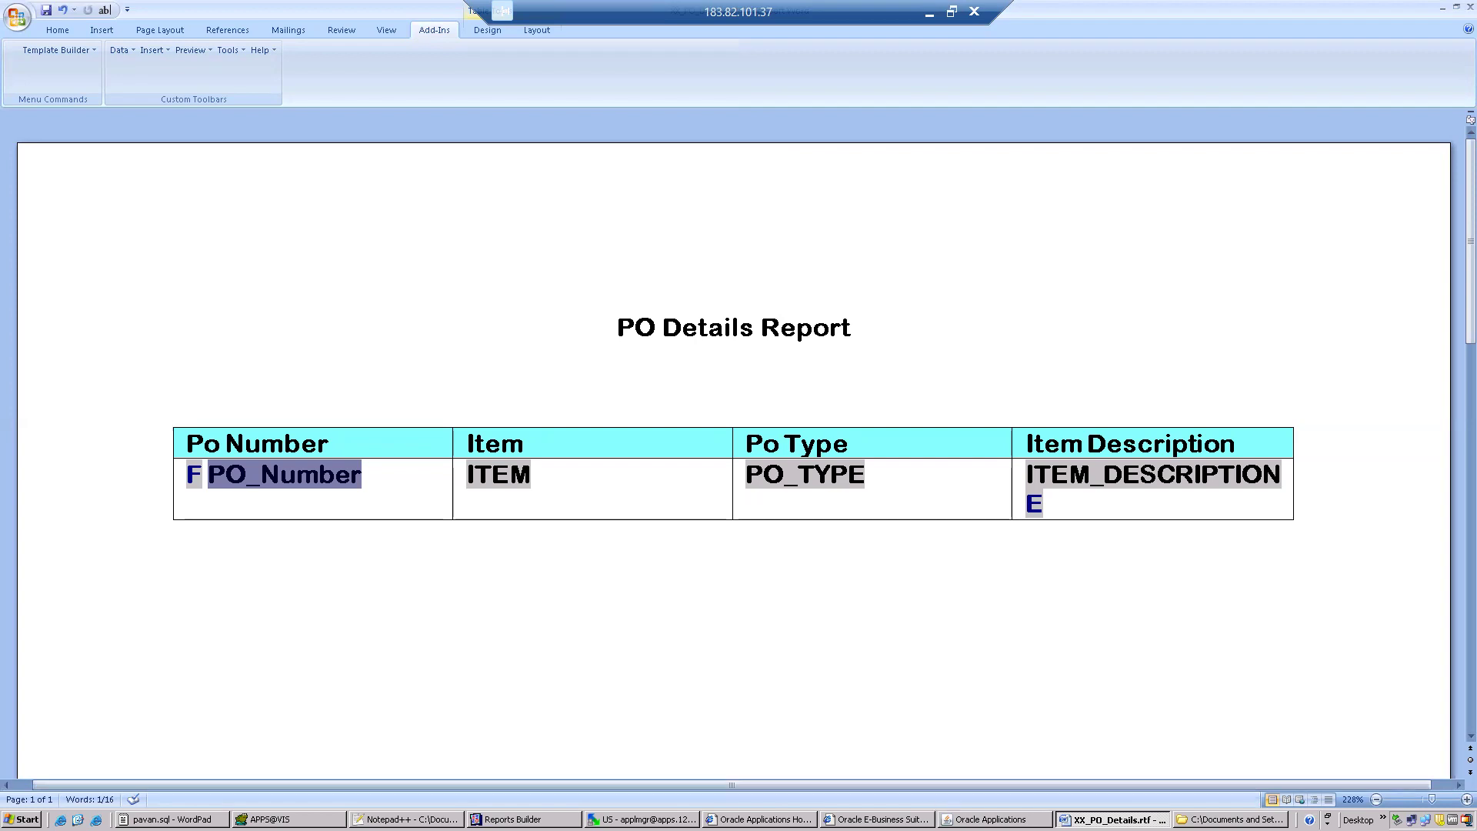
Switch to Oracle Applications, select the XX PO Details Report name in the Requests window, and close that window.
key(alt+Tab)
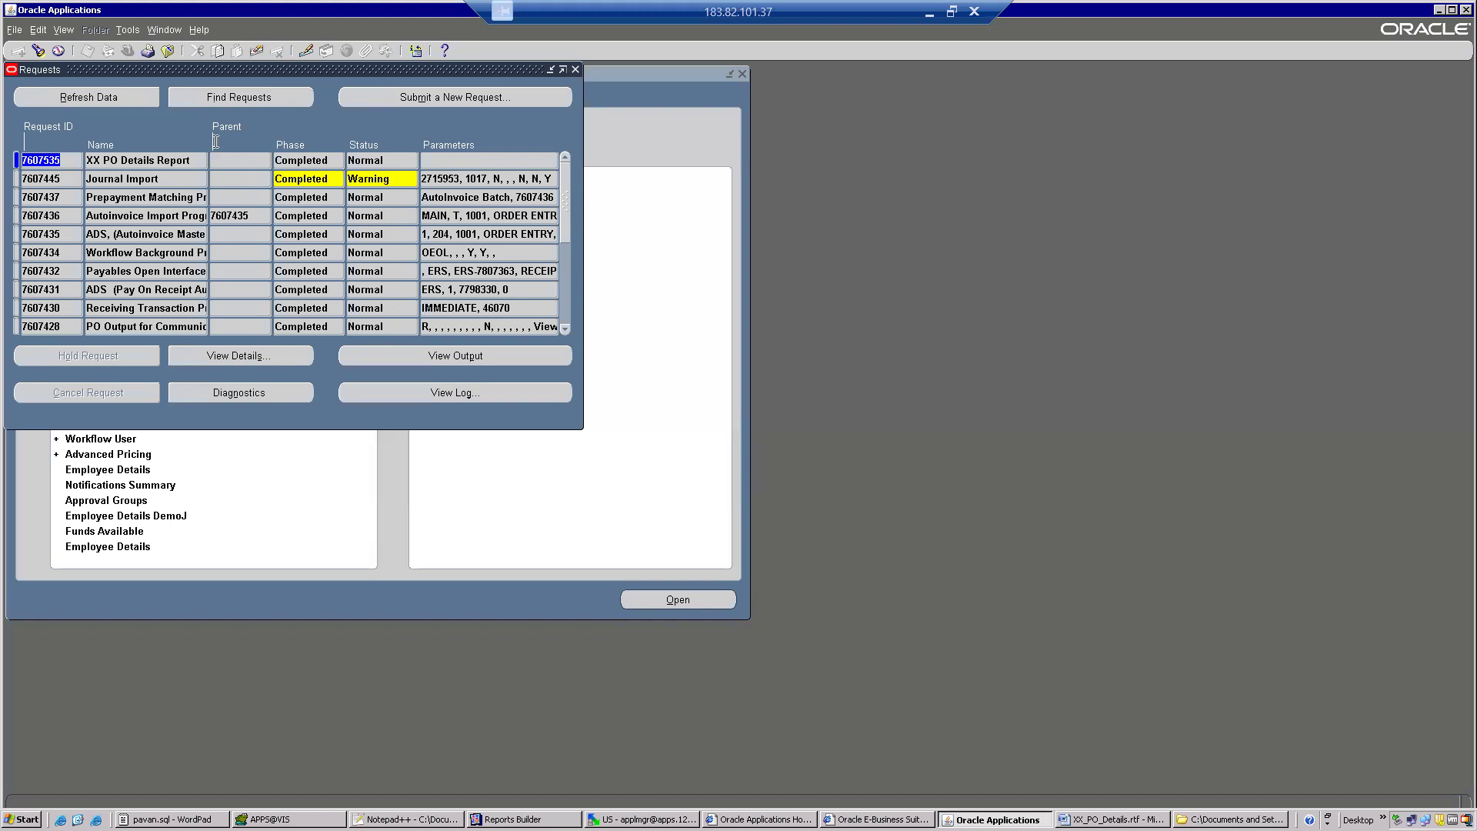
double_click(189, 160)
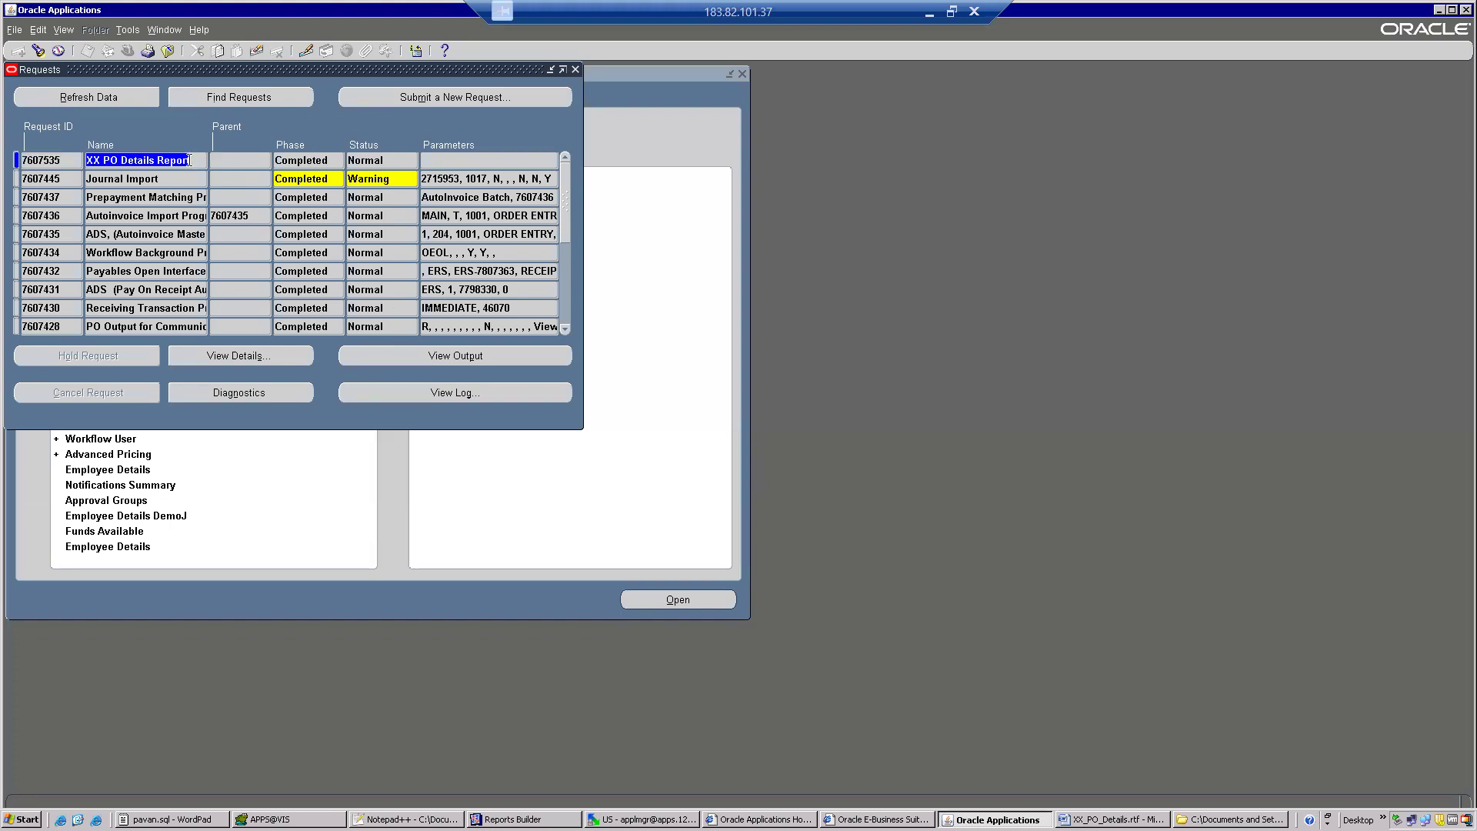
click(168, 51)
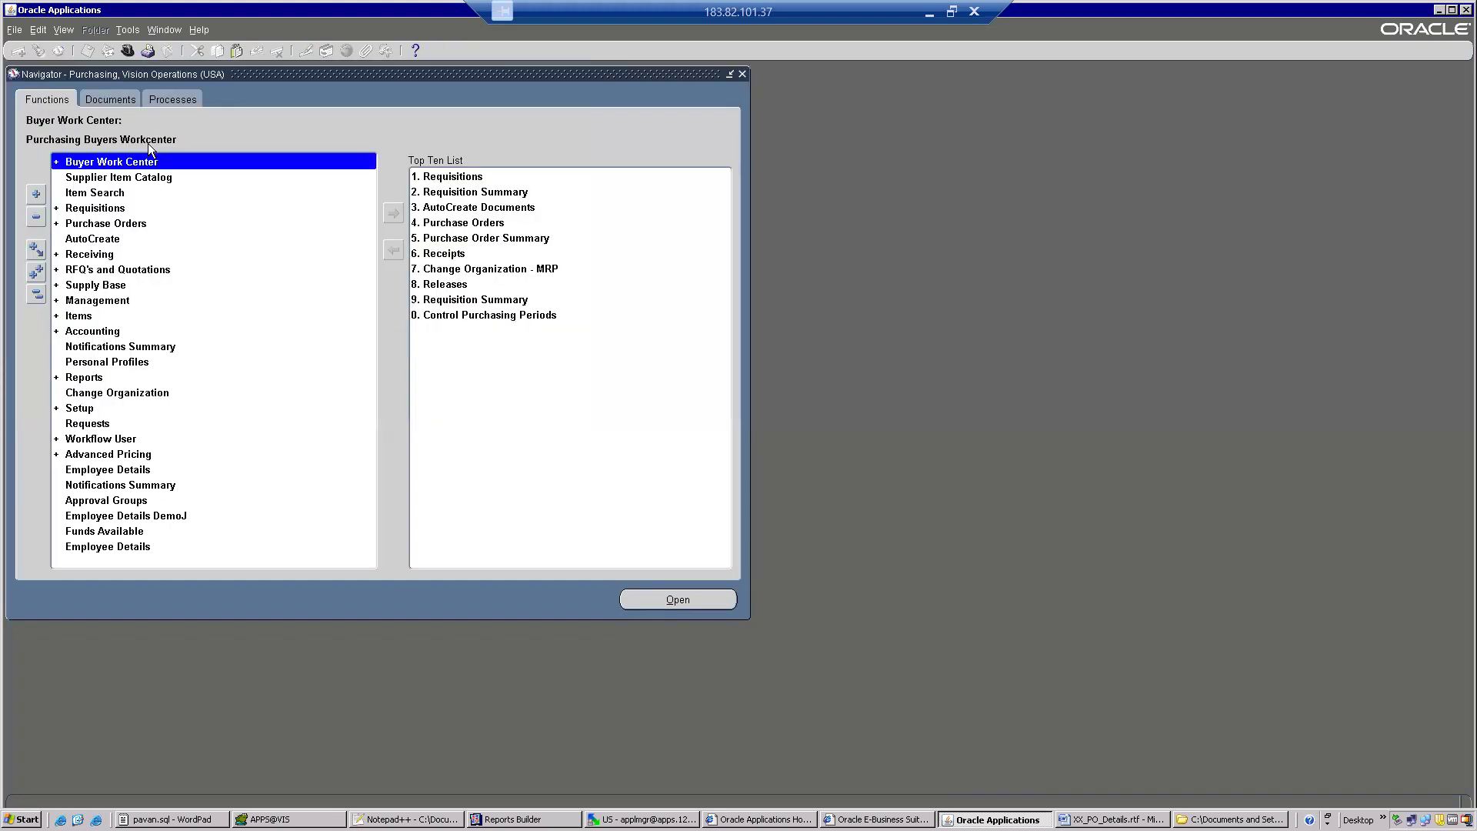
Switch the responsibility to System Administrator and open the Concurrent Program Executables form.
click(128, 51)
text(system Administrat%)
double_click(83, 197)
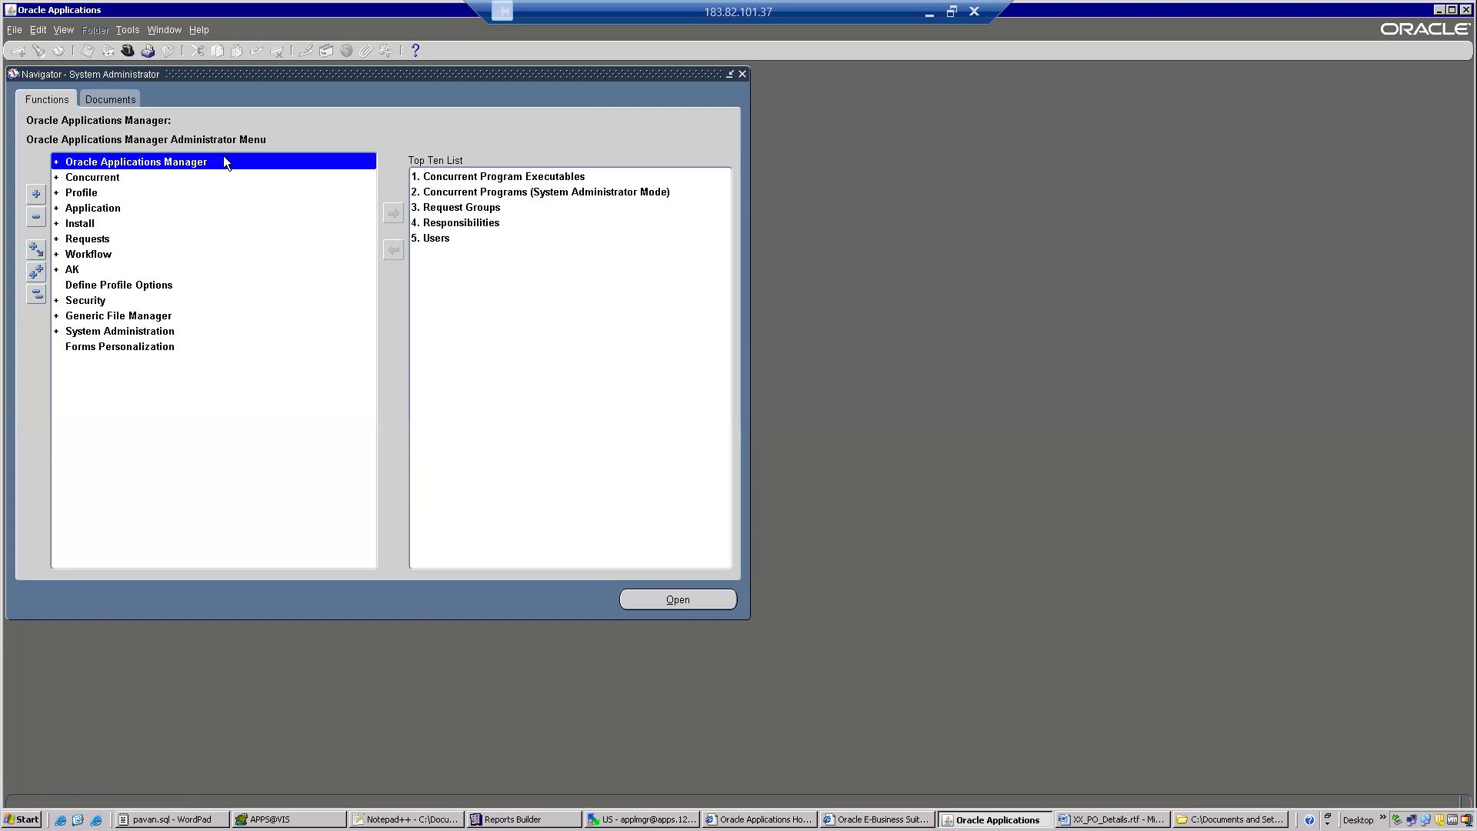
double_click(511, 179)
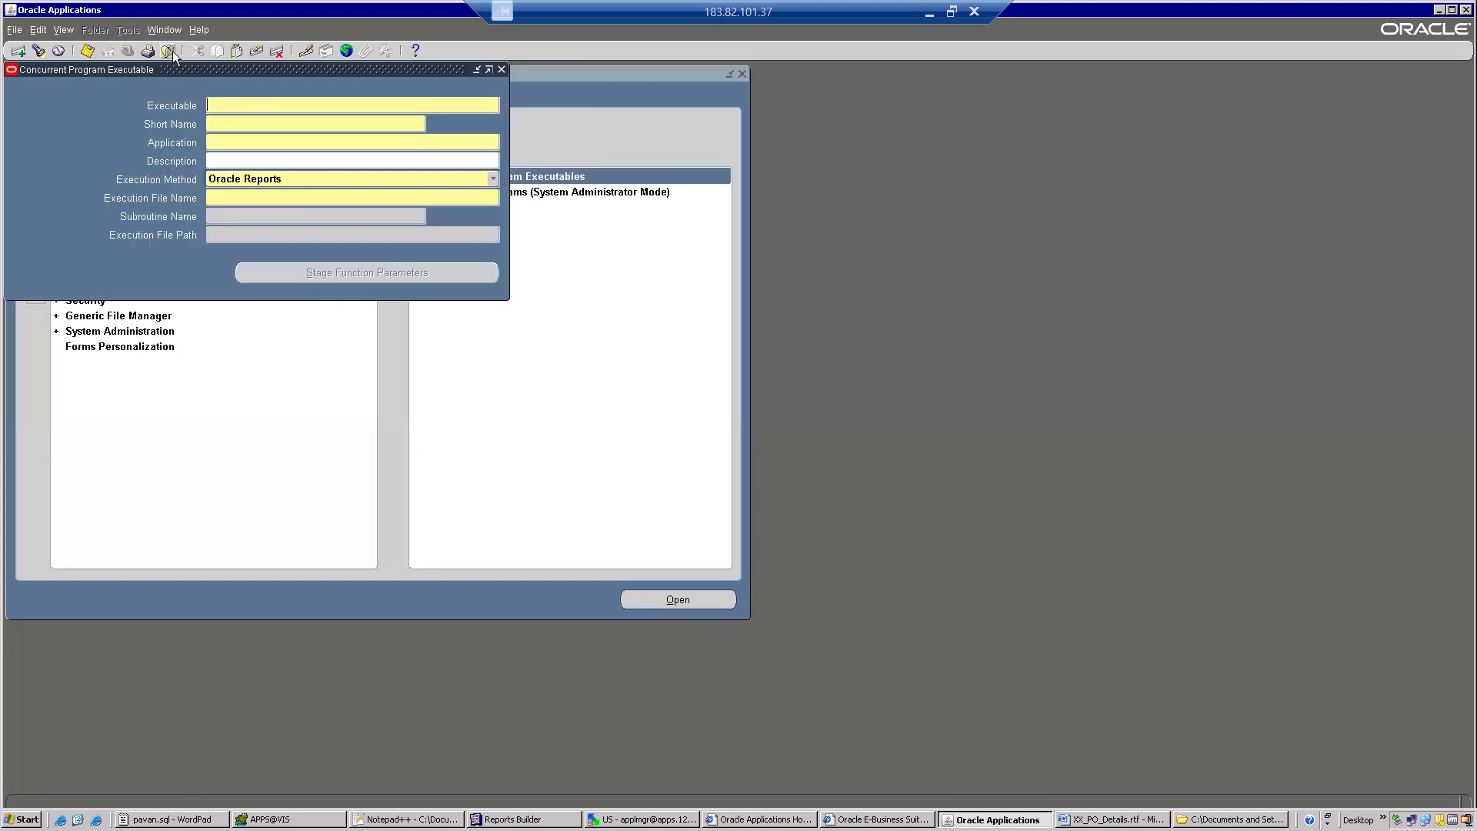
Close the Concurrent Program Executable form and open the Concurrent Programs definition form.
click(167, 51)
double_click(93, 178)
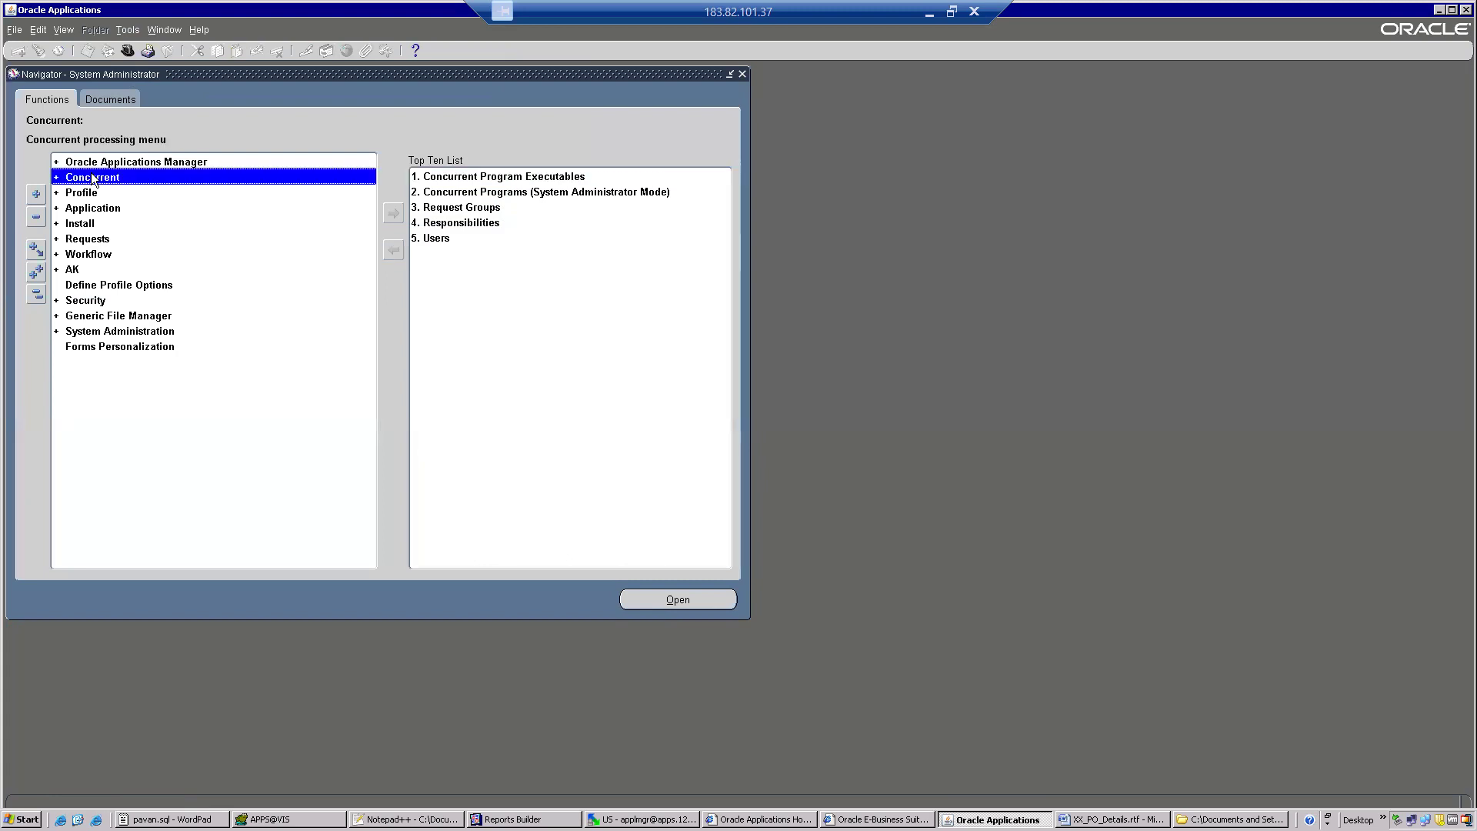
double_click(98, 242)
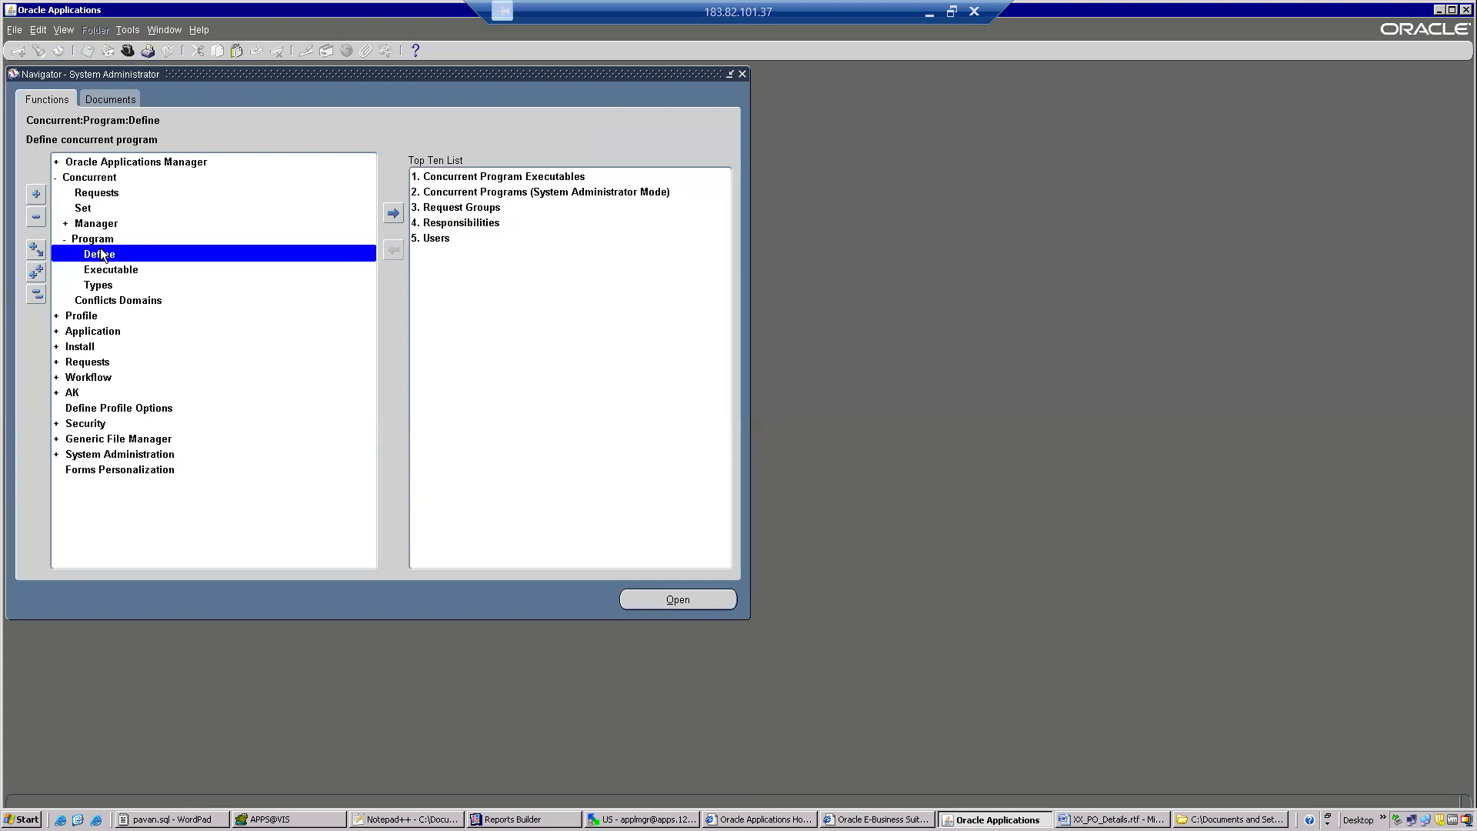
double_click(100, 254)
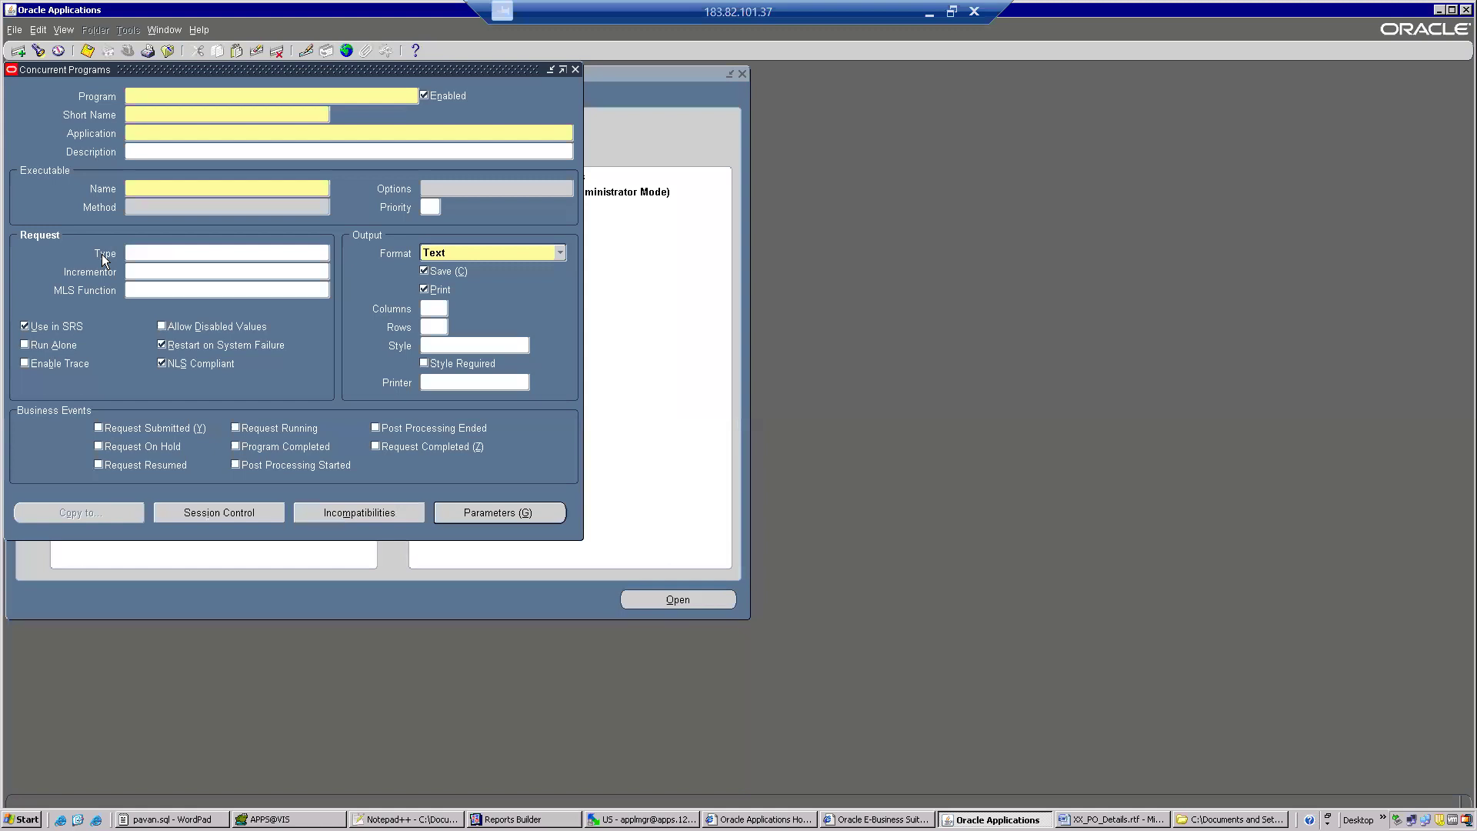
Query the concurrent program XX PO Details Report and copy its short name.
key(F11)
text(XX PO Details Report)
key(ctrl+F11)
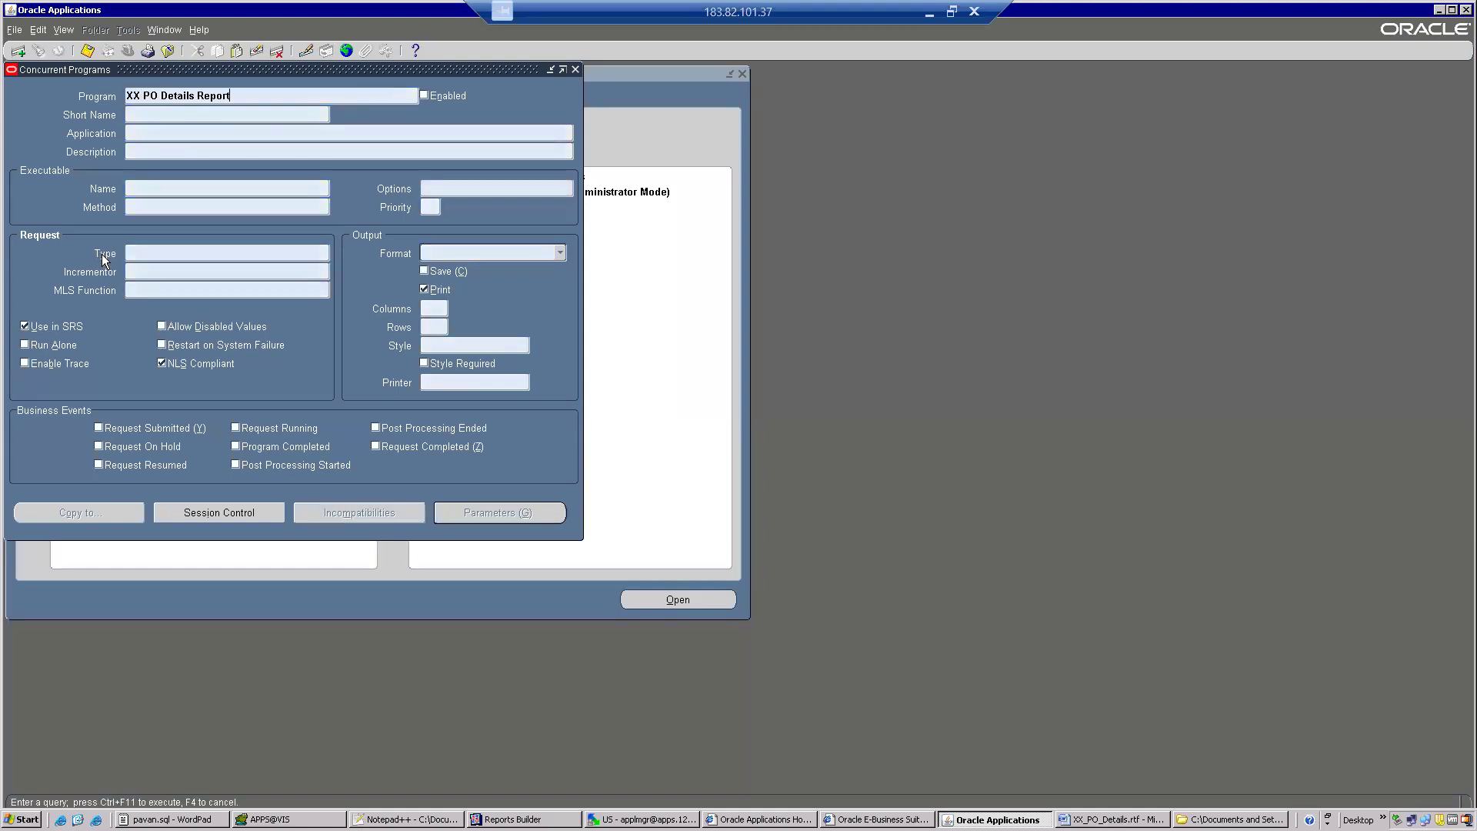
double_click(211, 115)
key(ctrl+c)
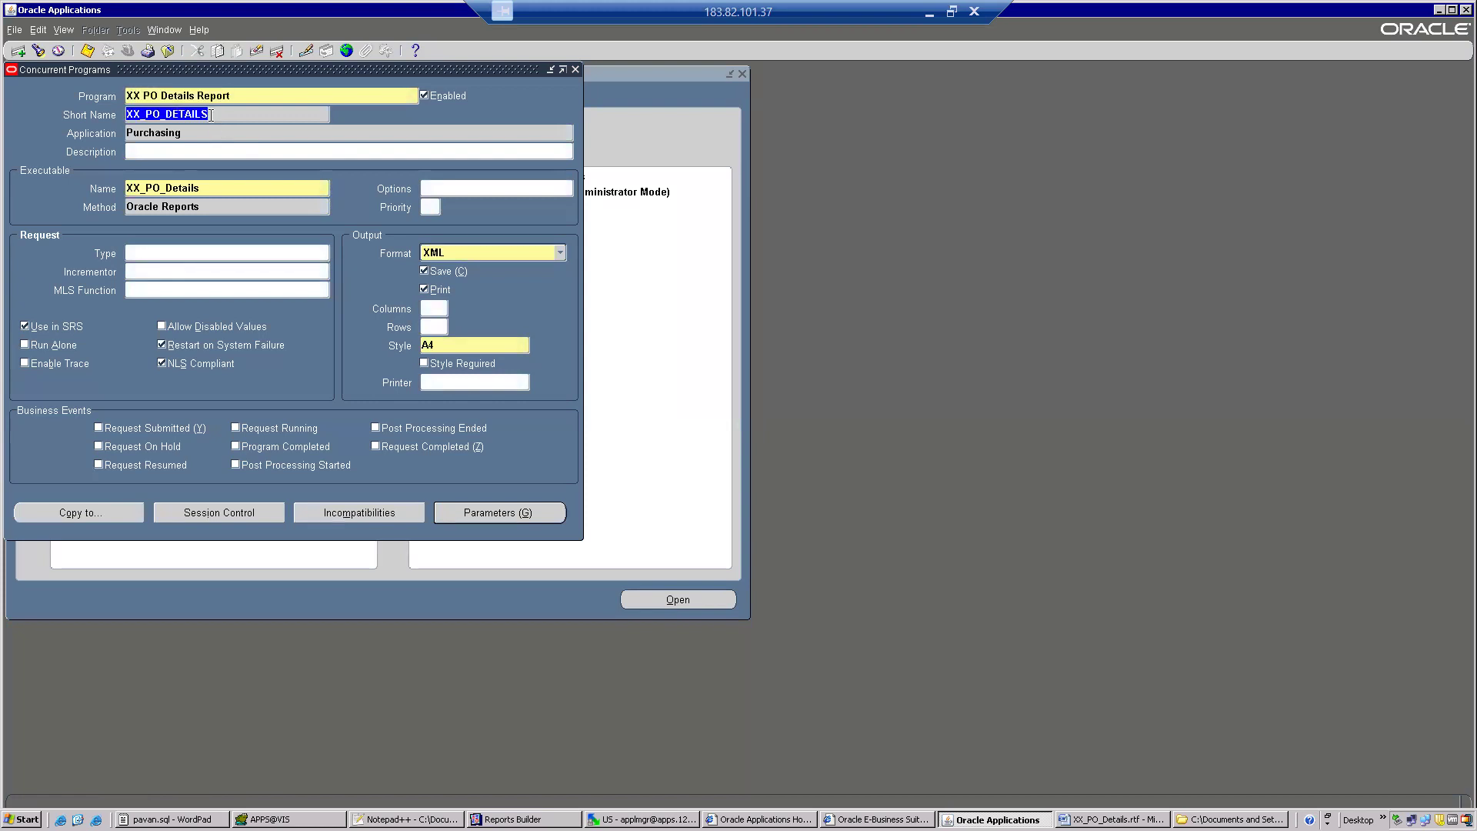
Leave the Concurrent Programs form and switch the responsibility to XML Publisher Administrator.
click(169, 52)
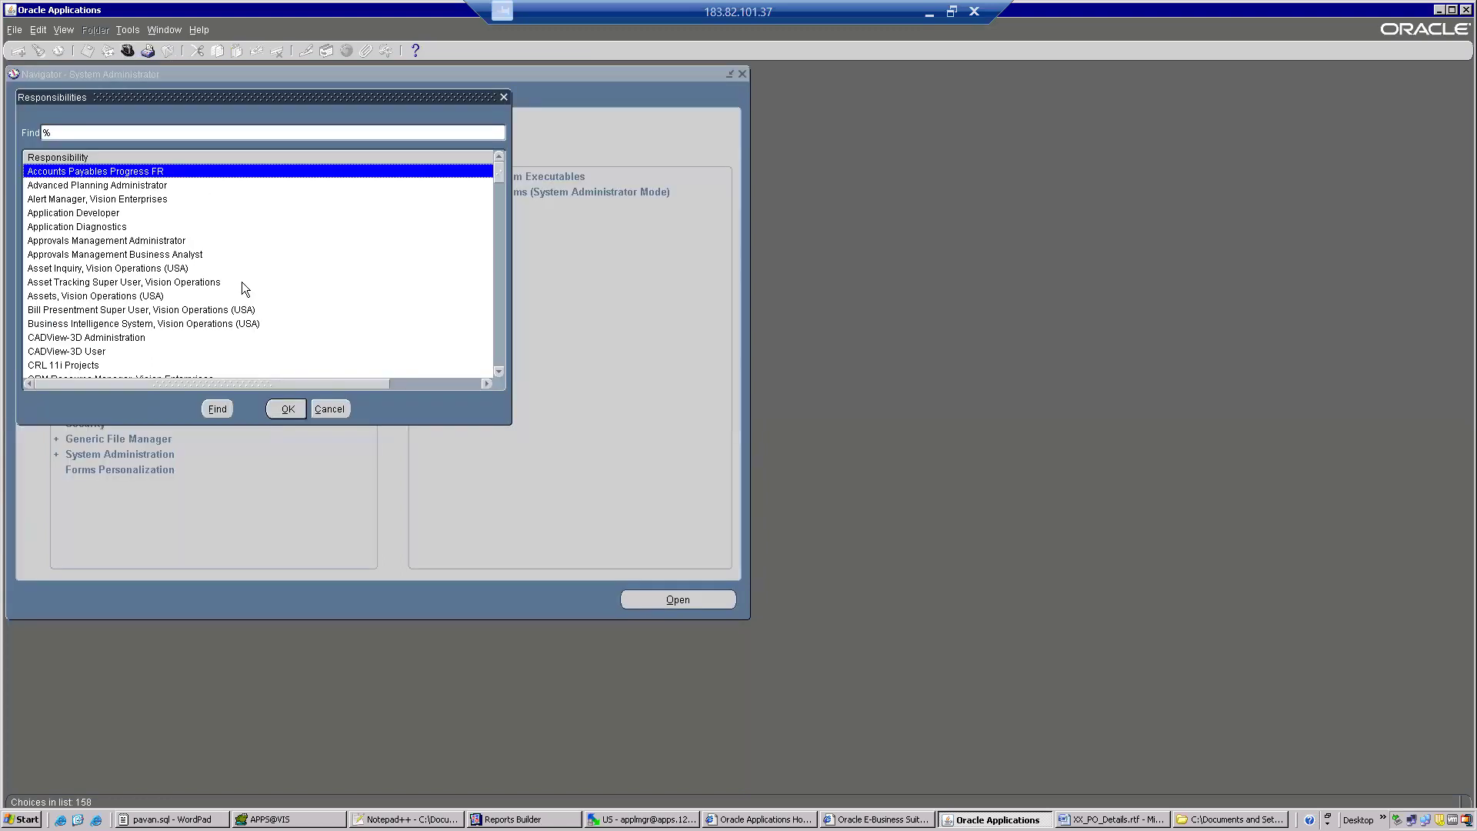
text(x)
double_click(139, 186)
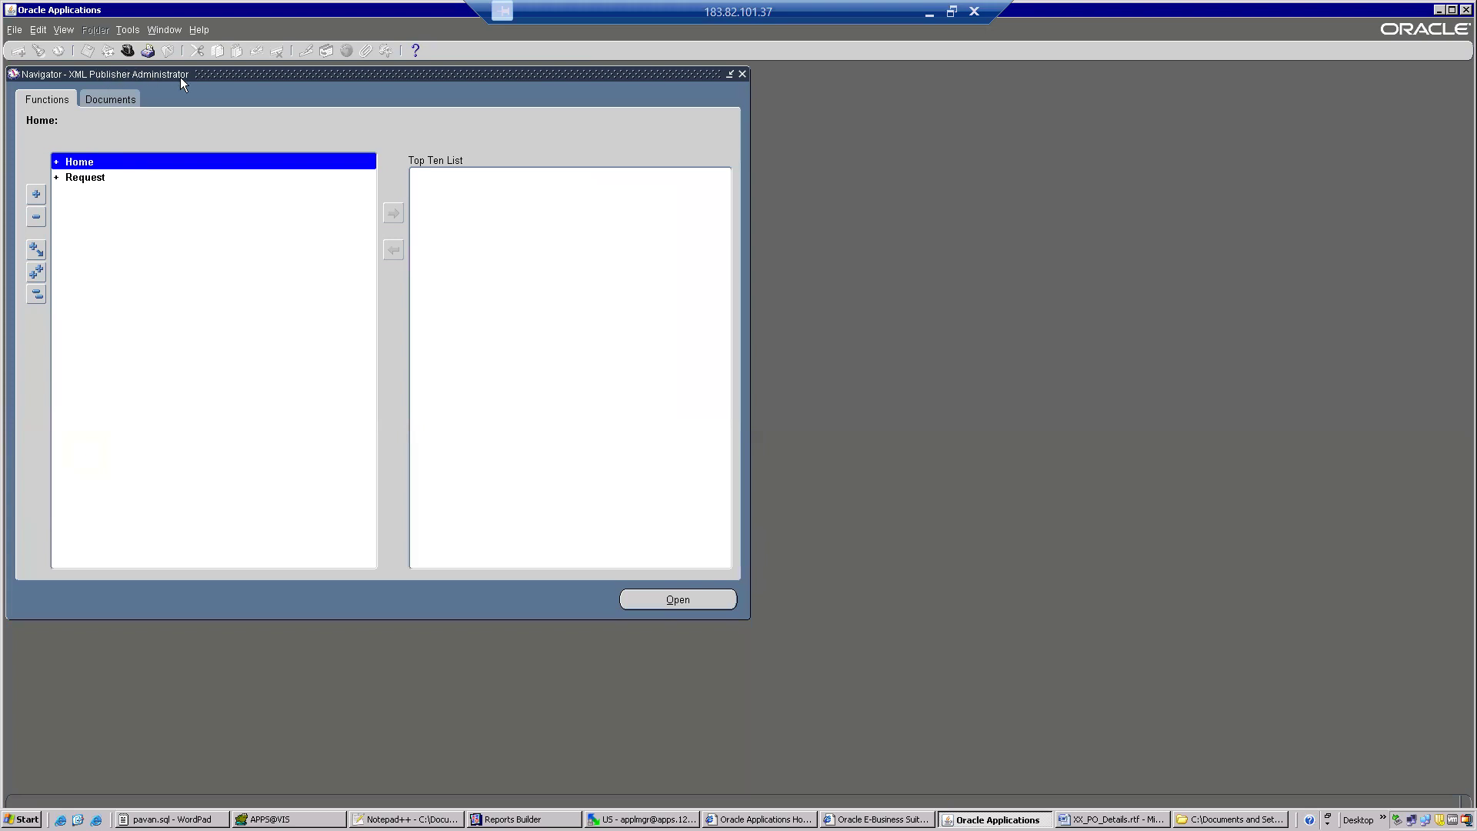
Open the XML Publisher Data Definitions page from the Home functions and maximize its browser window.
double_click(80, 166)
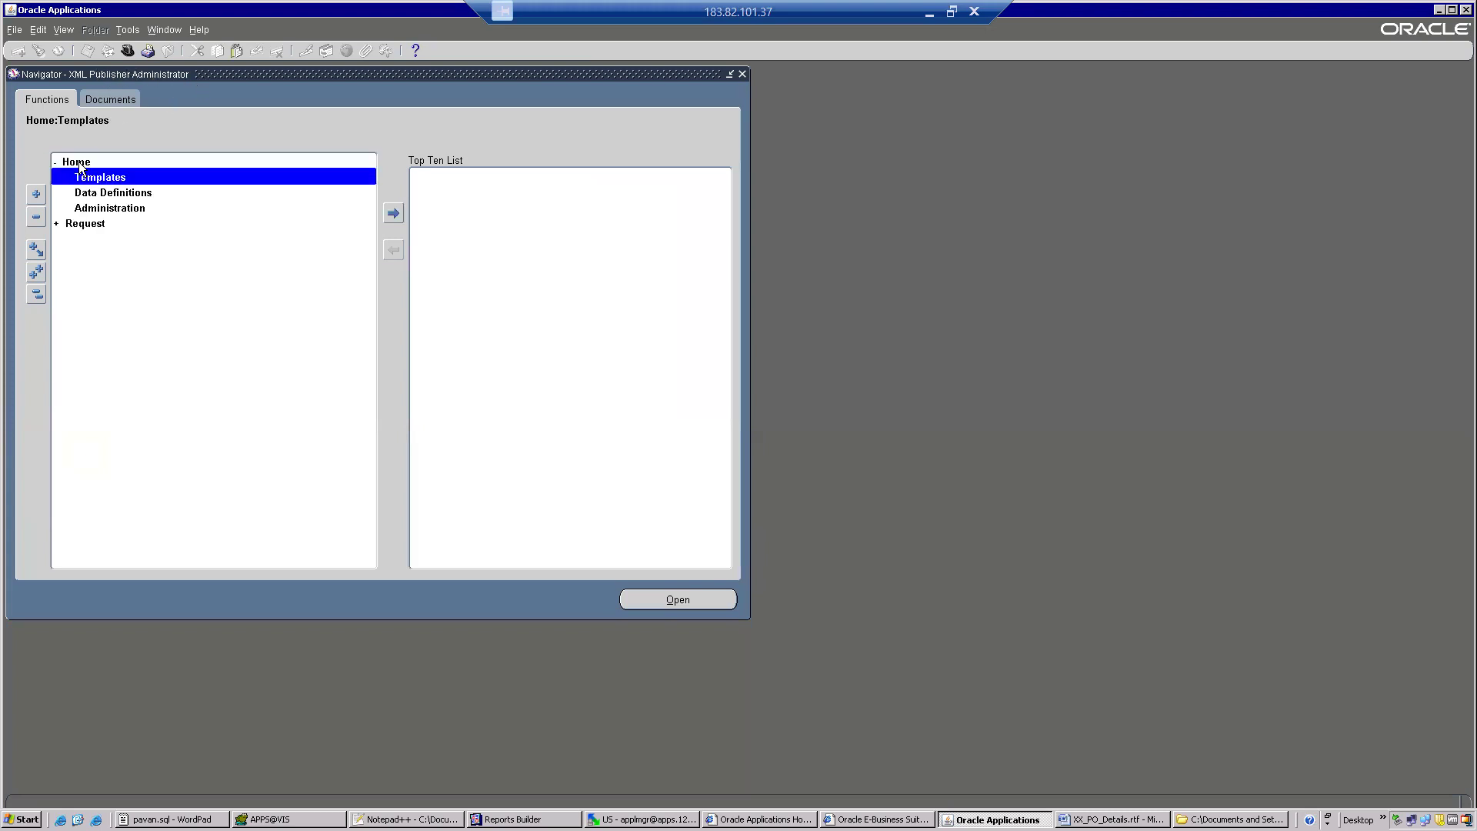
double_click(114, 194)
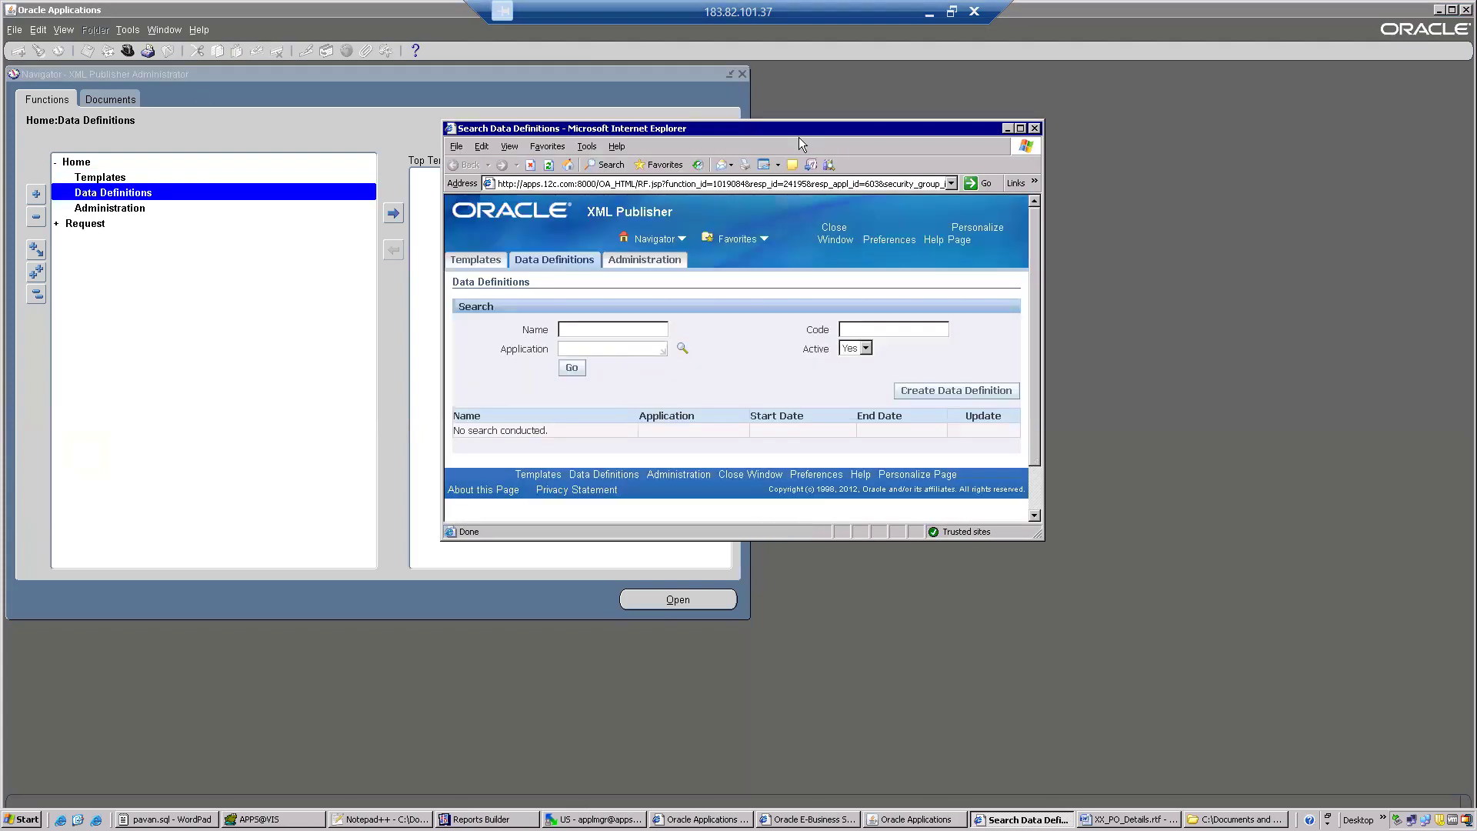
click(1021, 129)
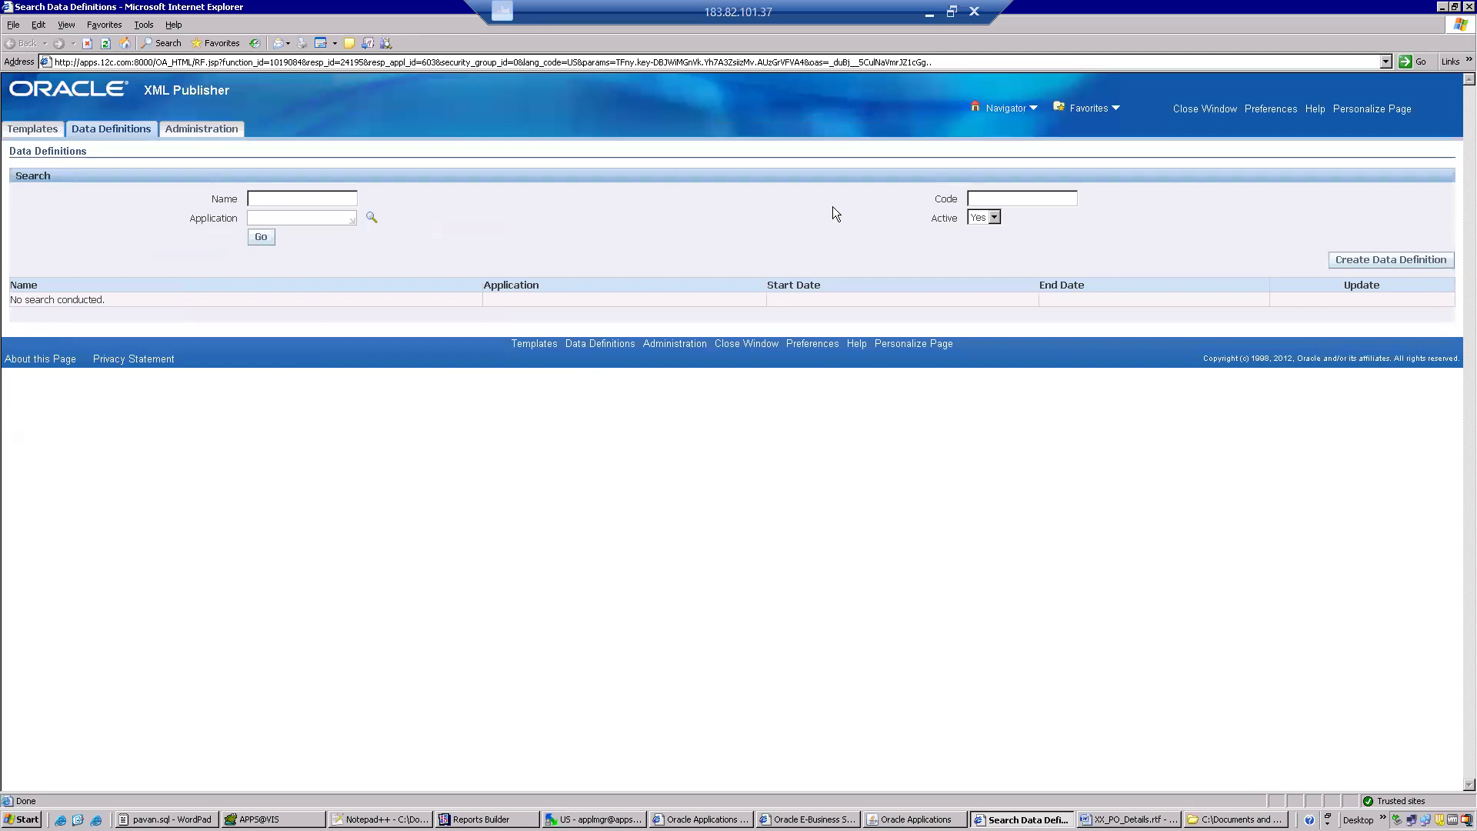
Start a new data definition named XX PO Details with the copied short name XX_PO_DETAILS as its code.
click(976, 204)
click(1374, 260)
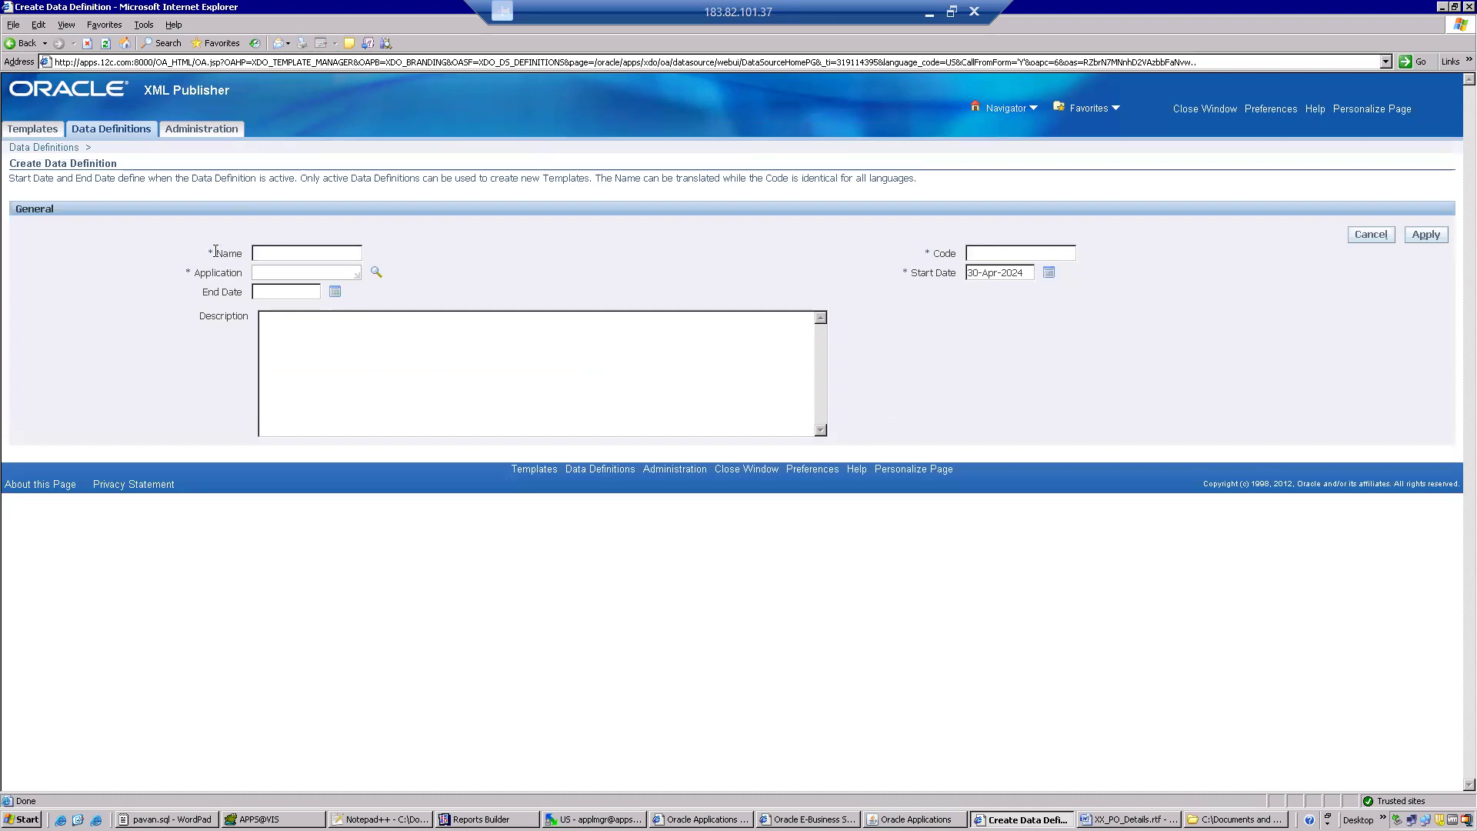
click(306, 256)
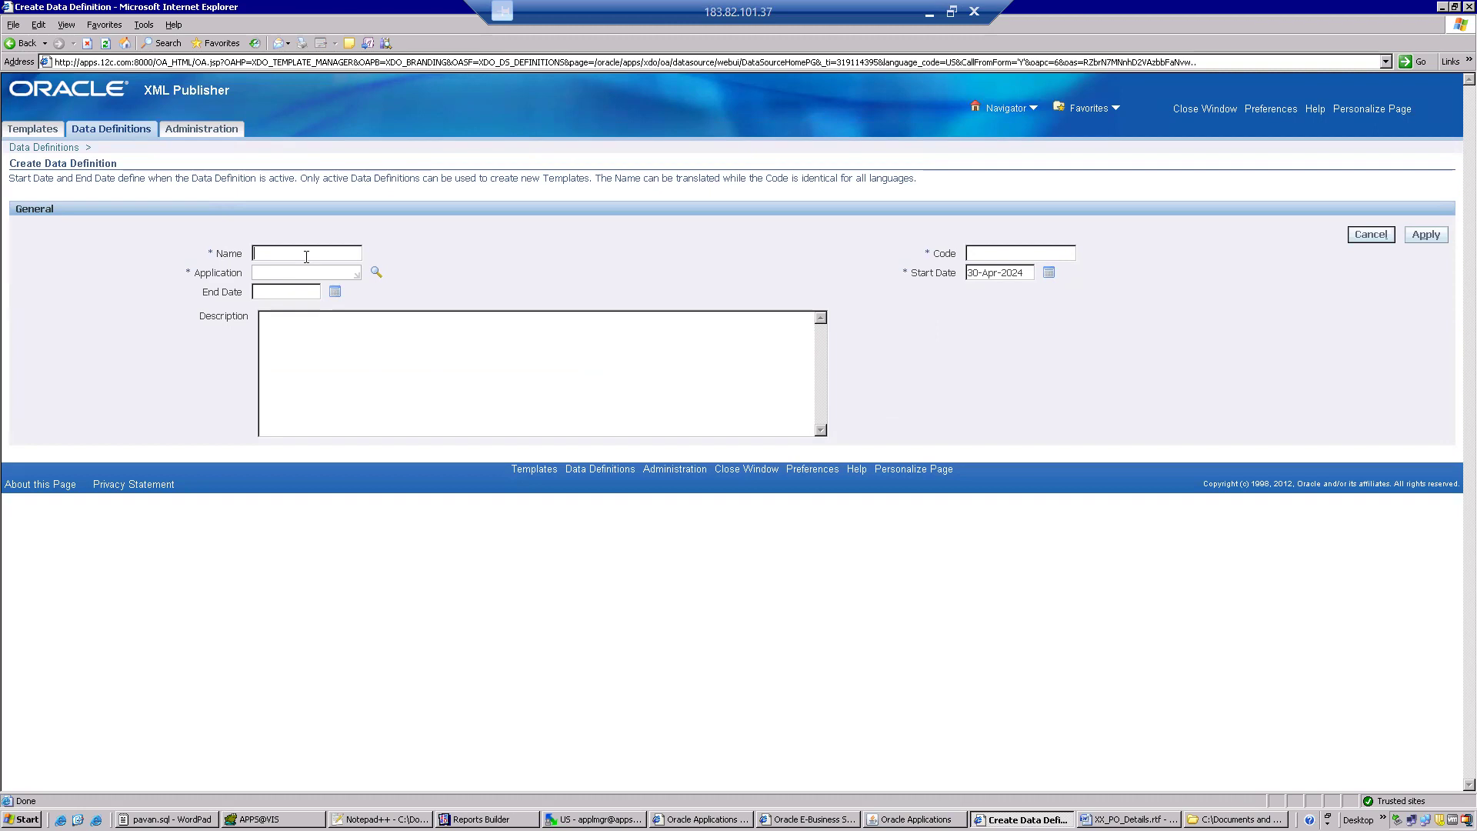
text(XX PO Details)
key(ctrl+v)
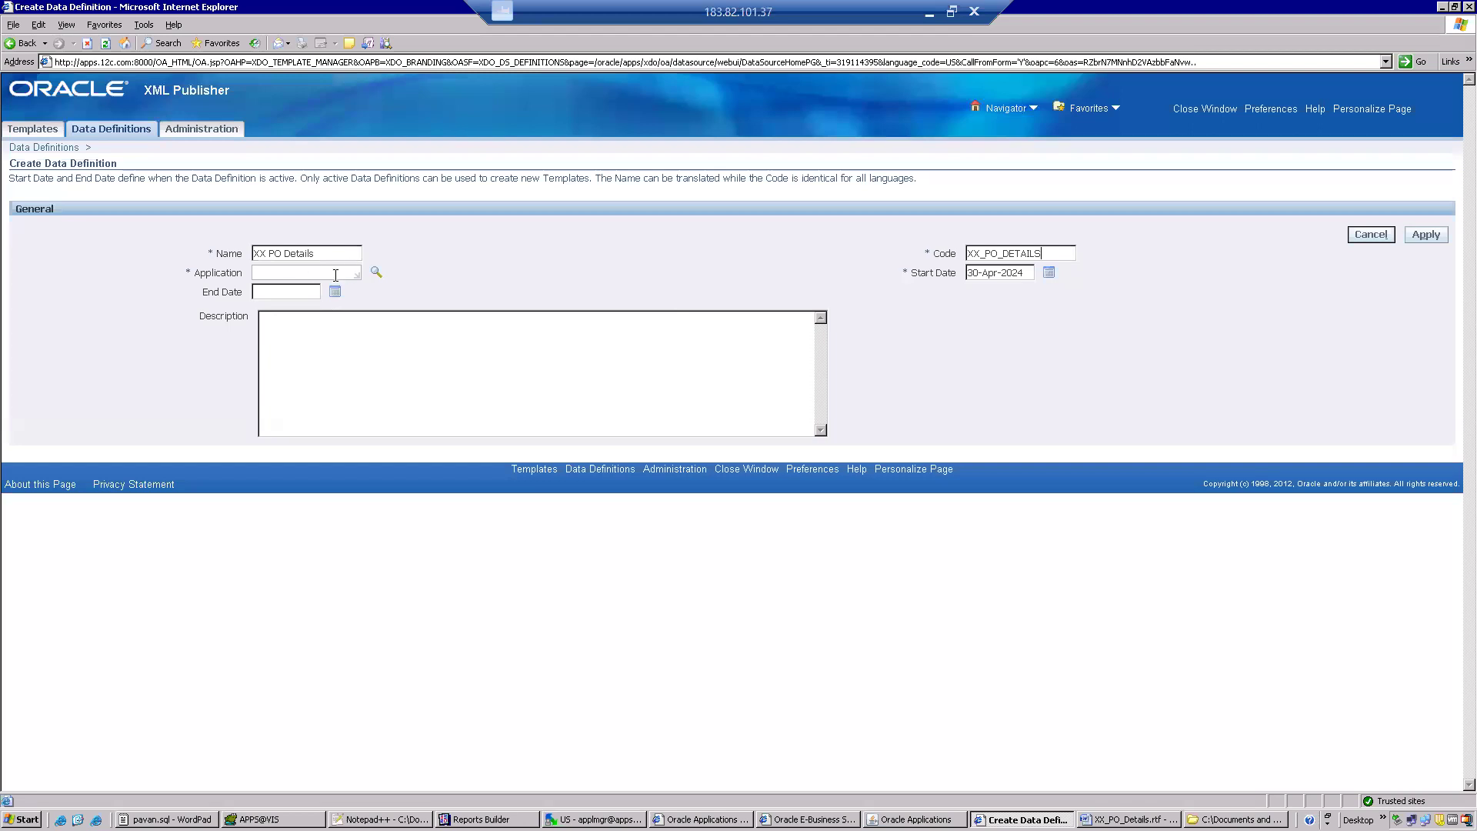
Set the data definition's application to Purchasing and apply it to create the definition.
text(Purc)
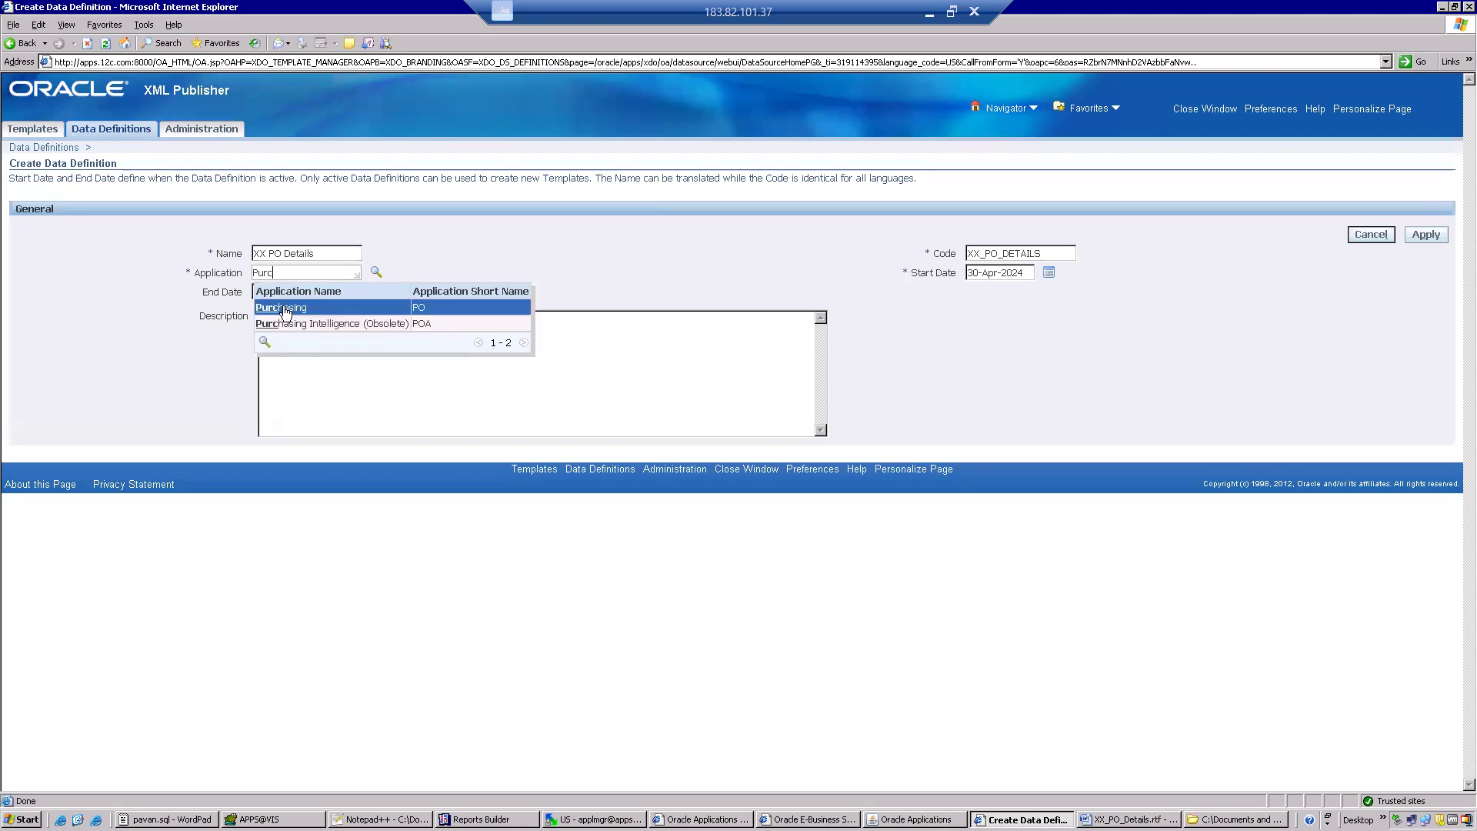
click(285, 308)
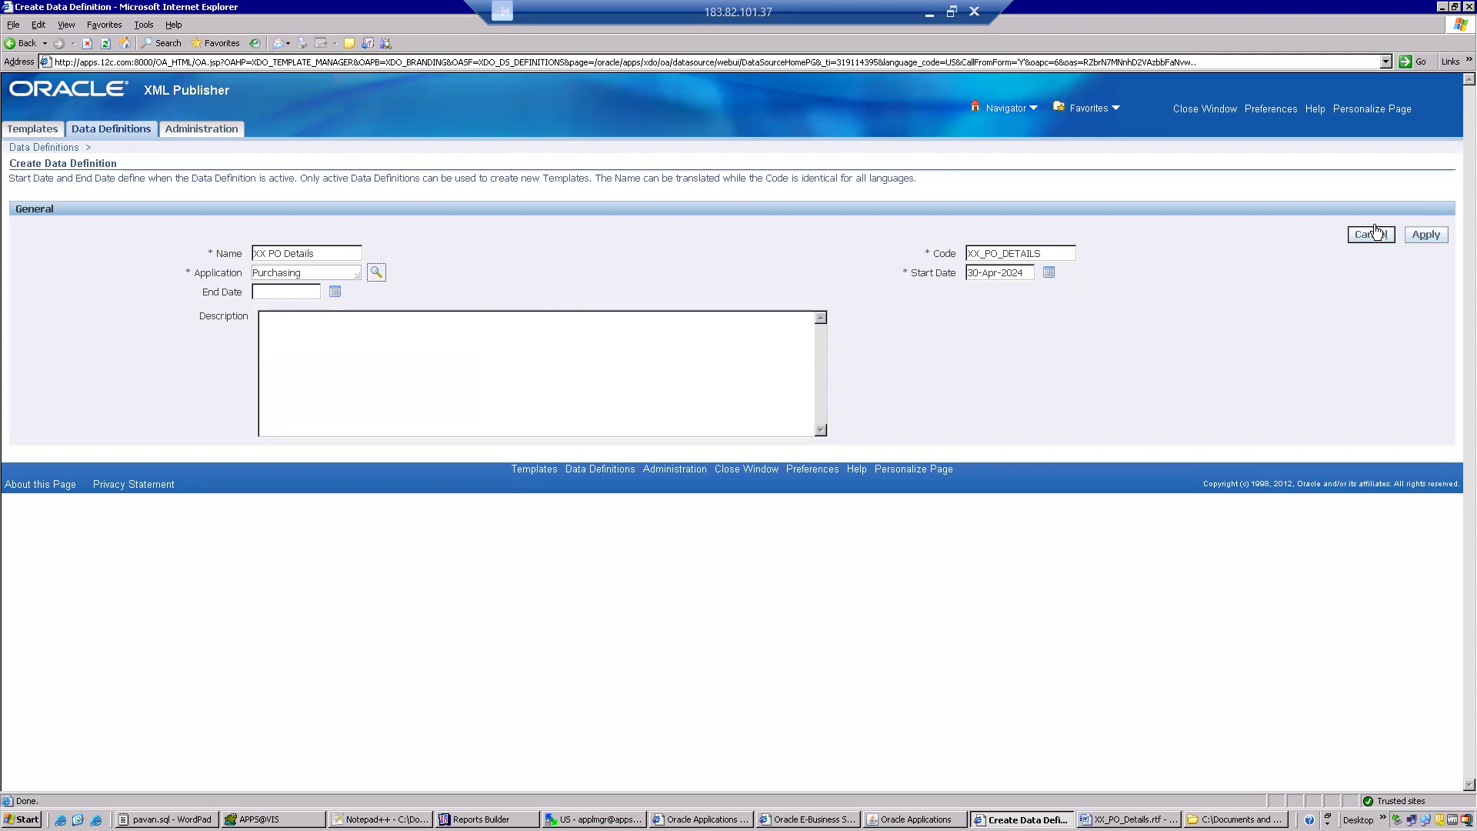
click(1425, 234)
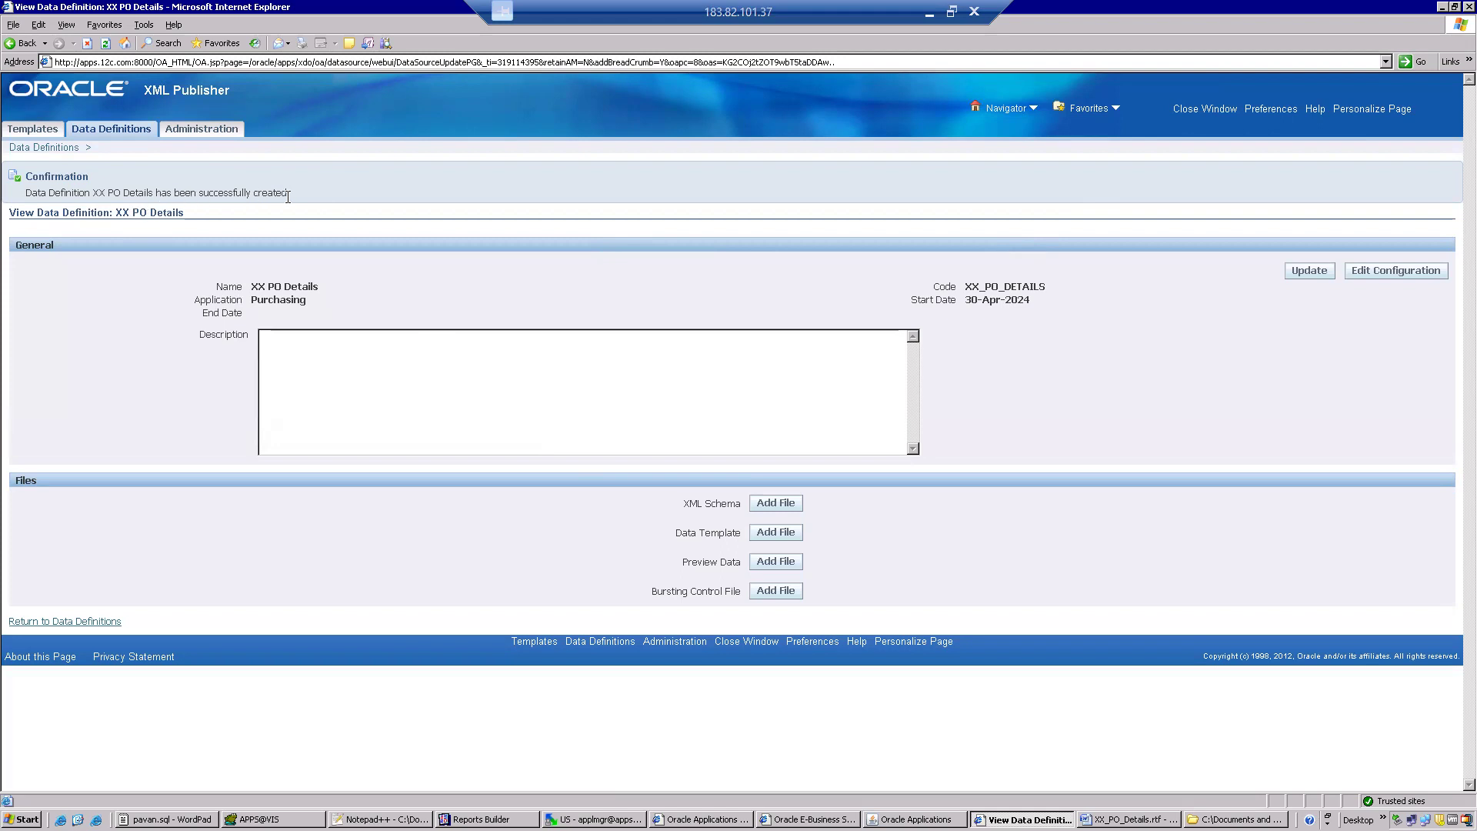
Start a new template named XX PO Details Template and paste the copied short name XX_PO_DETAILS as its code.
click(24, 130)
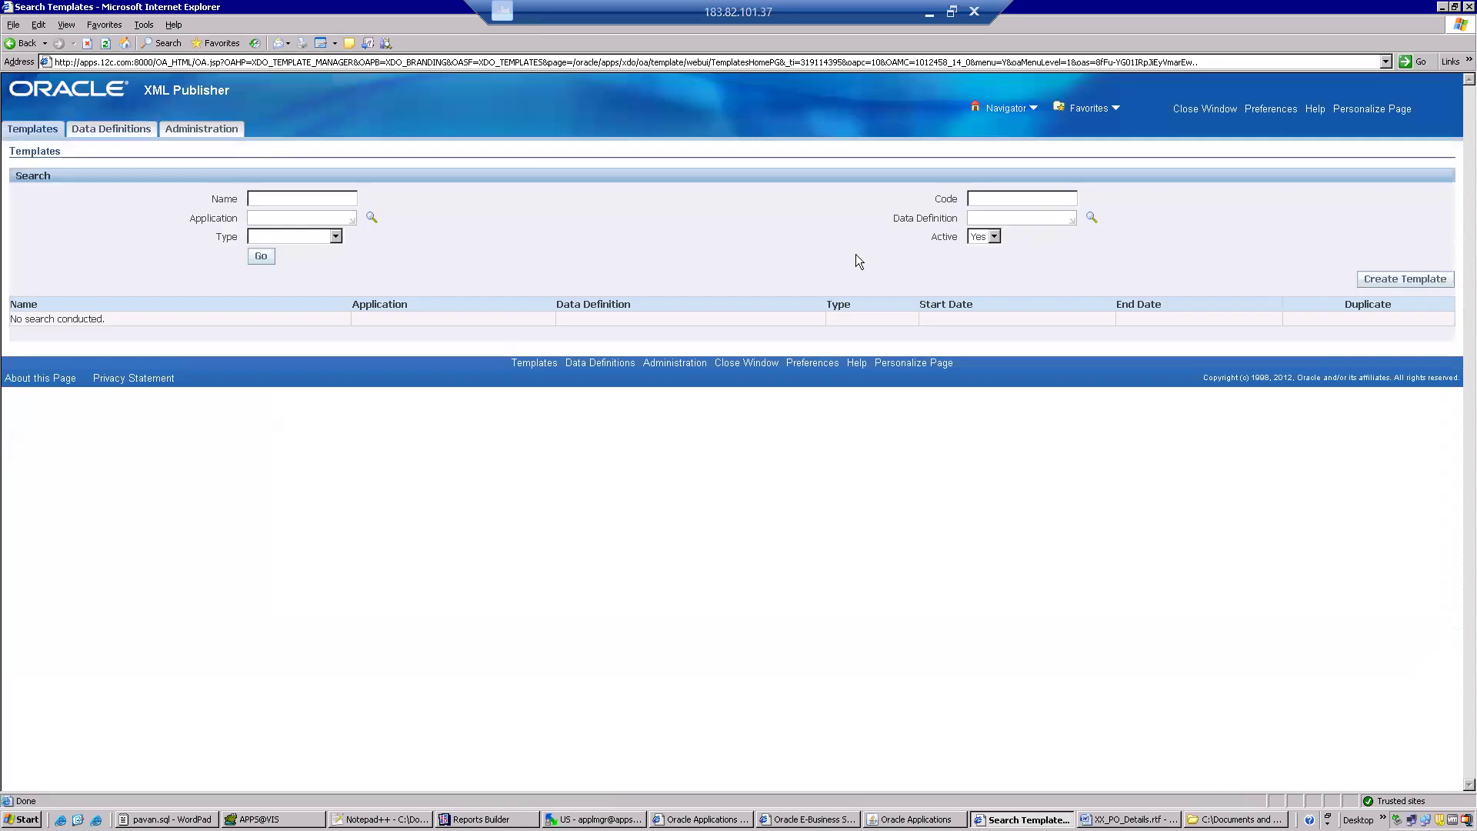
click(1368, 279)
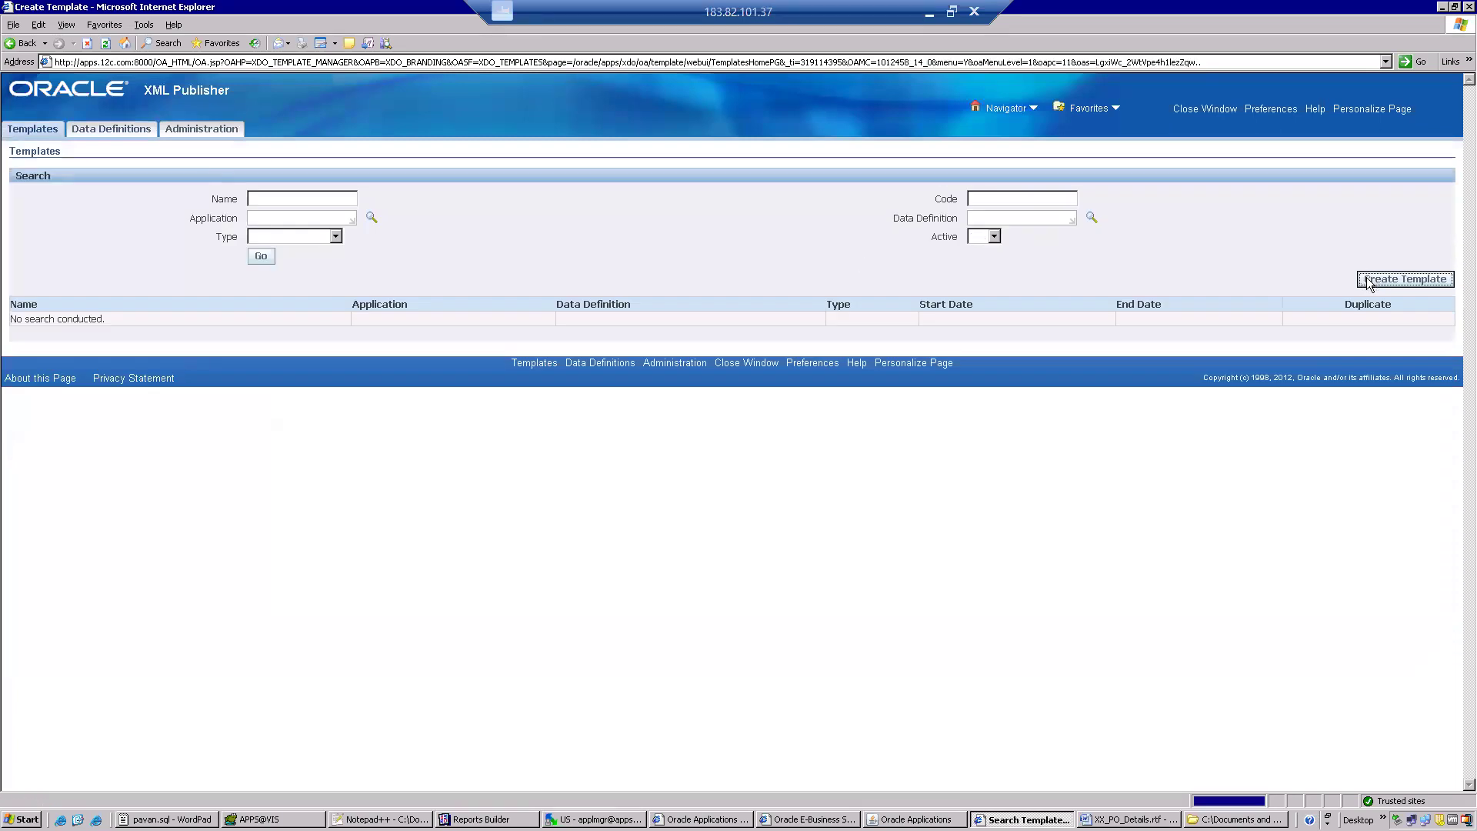
click(331, 238)
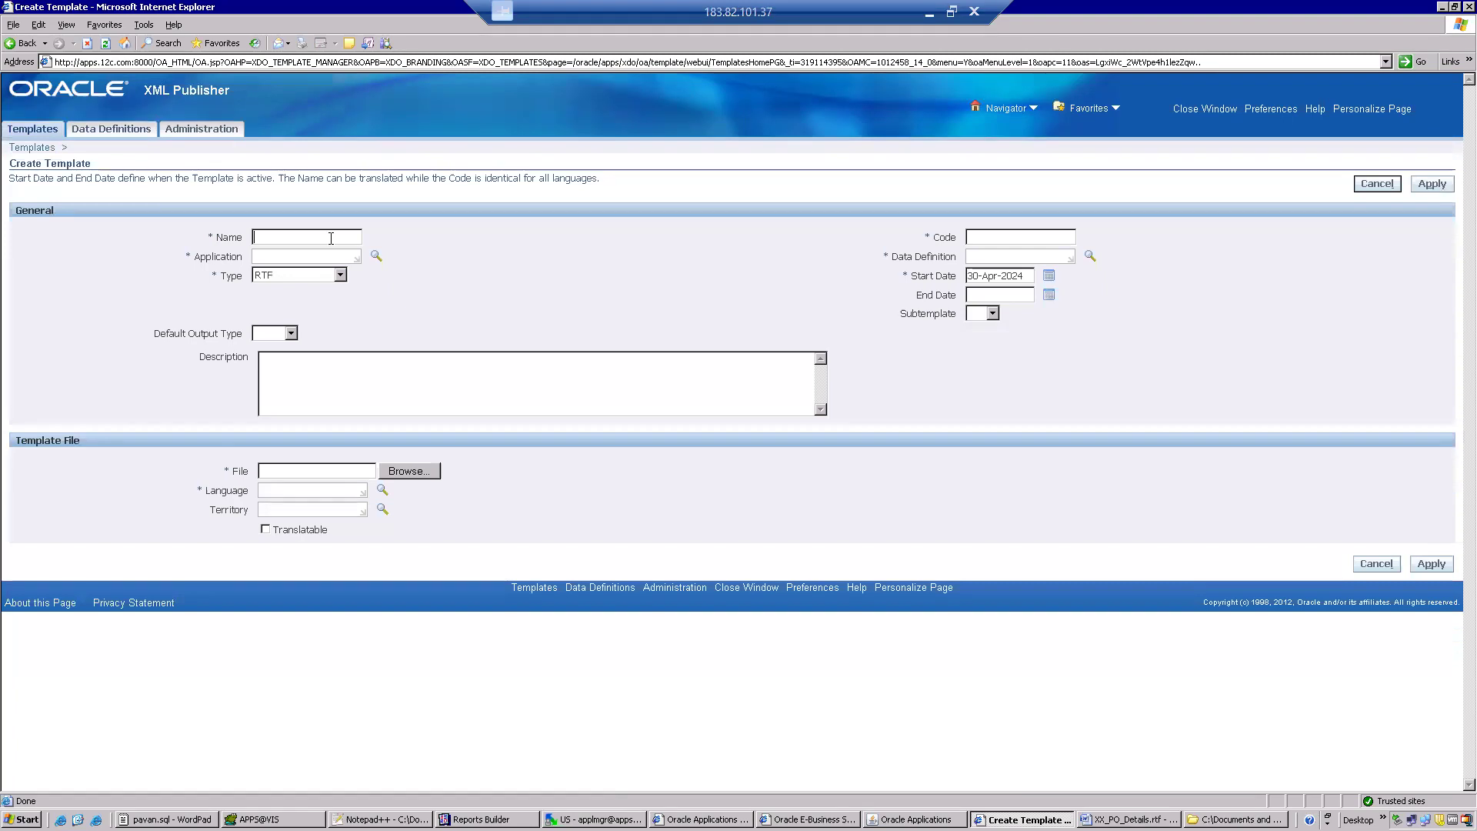
text(XX PO Details)
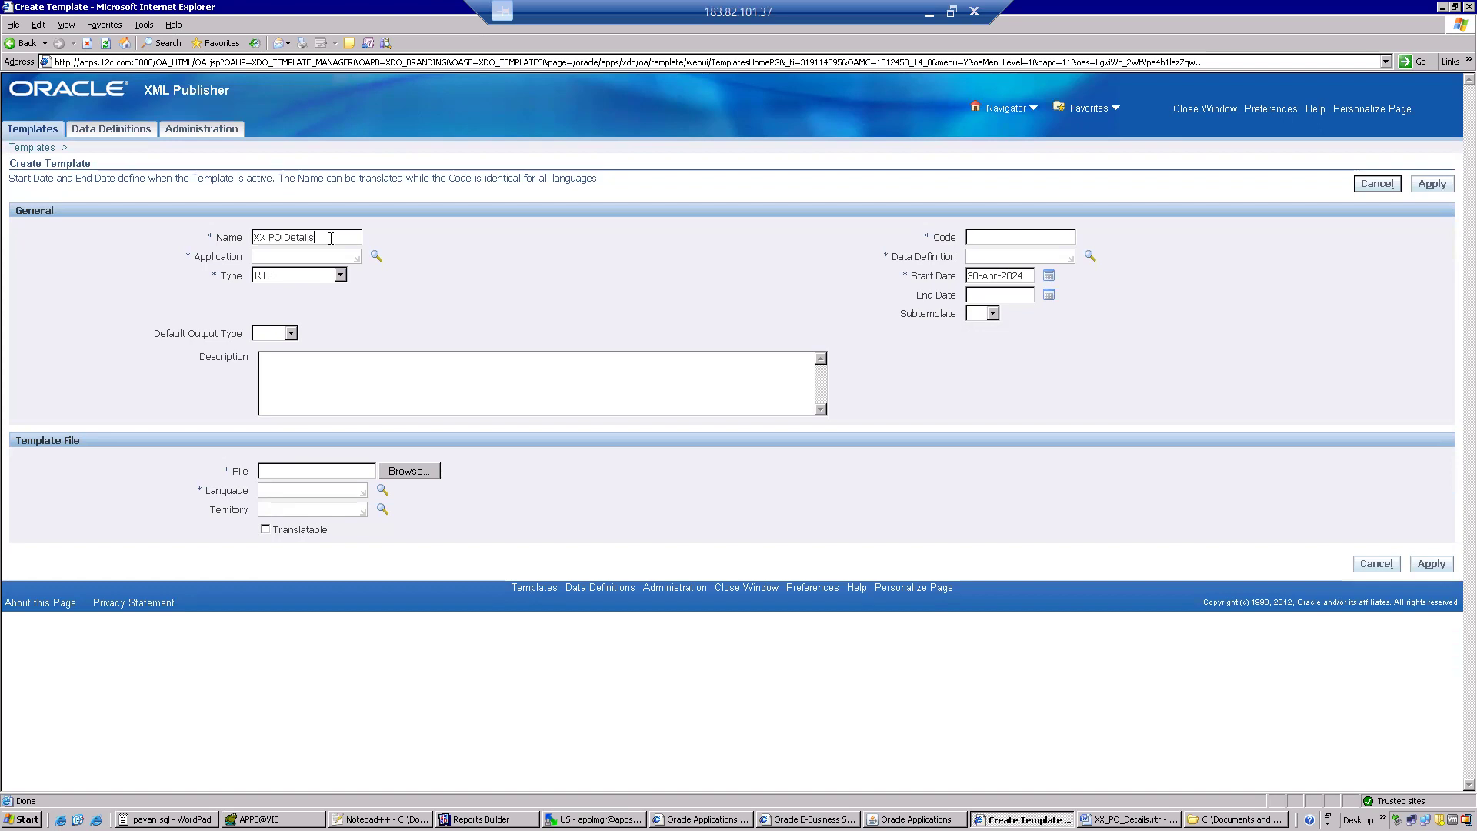
text( Template)
click(987, 233)
text(XX_PO_DETAILS)
Set the template's application to Purchasing and its data definition to XX PO Details.
click(303, 257)
text(Pur)
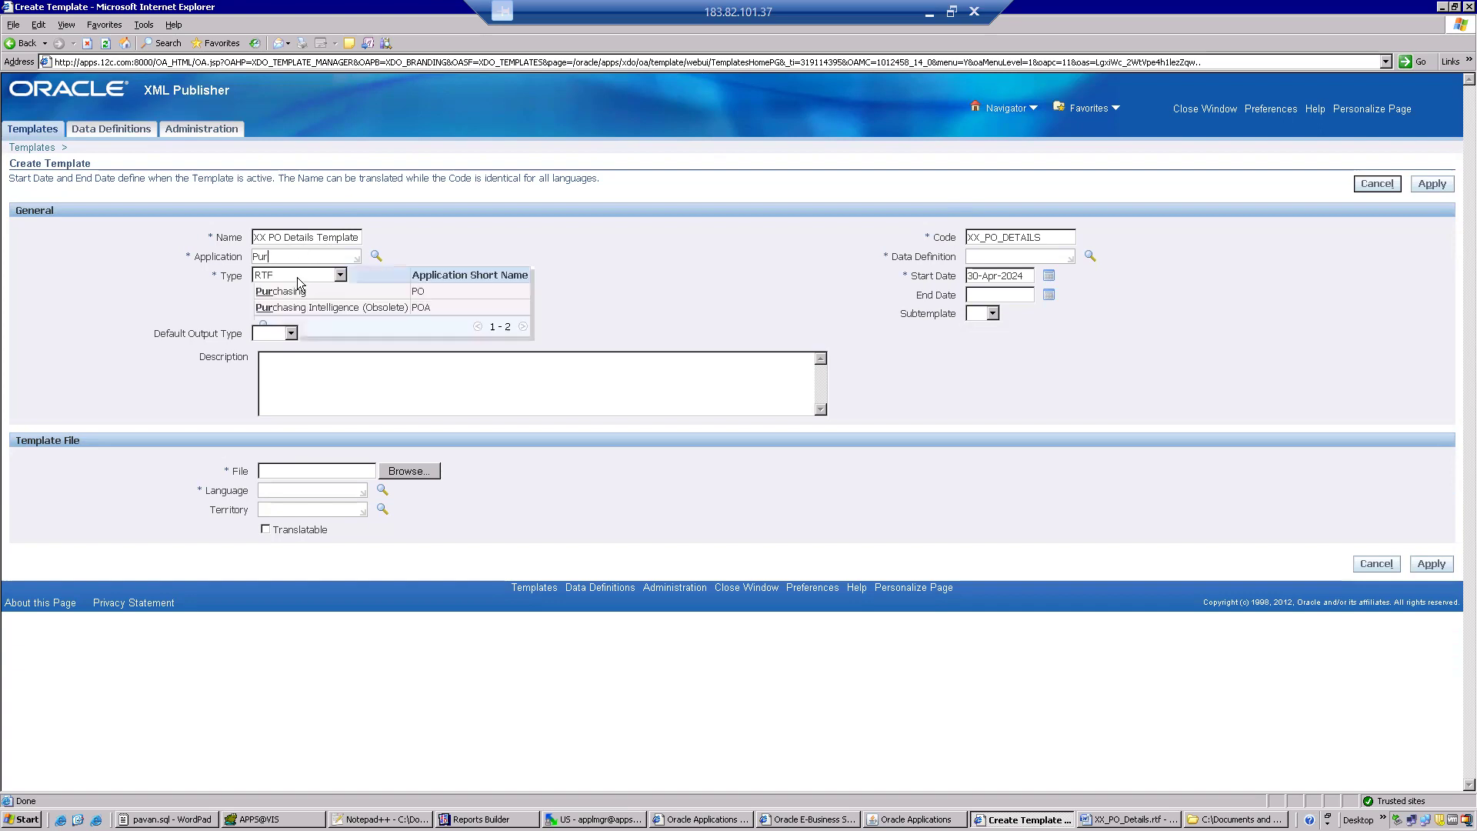
click(298, 296)
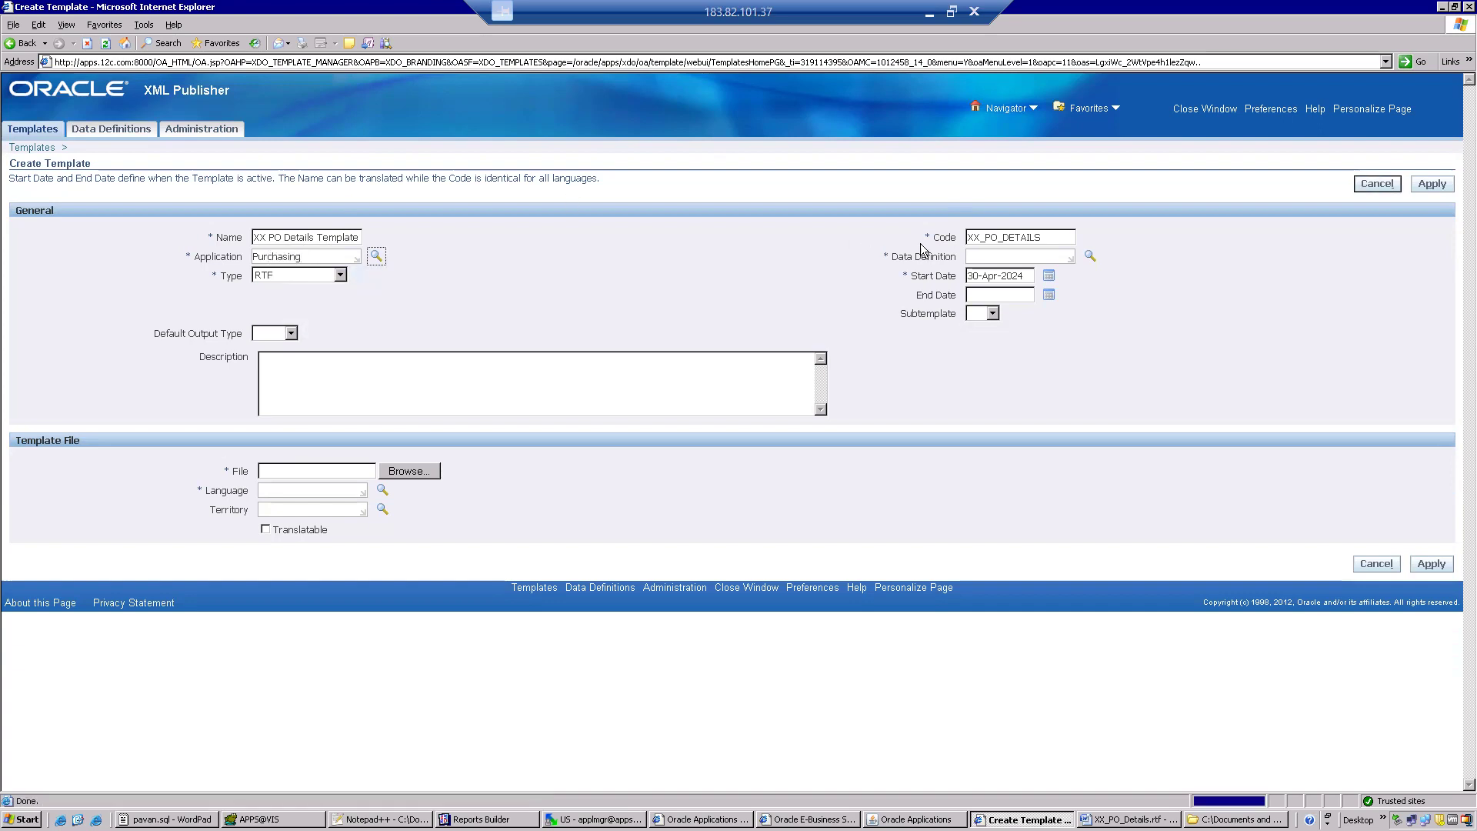
click(976, 255)
text(X)
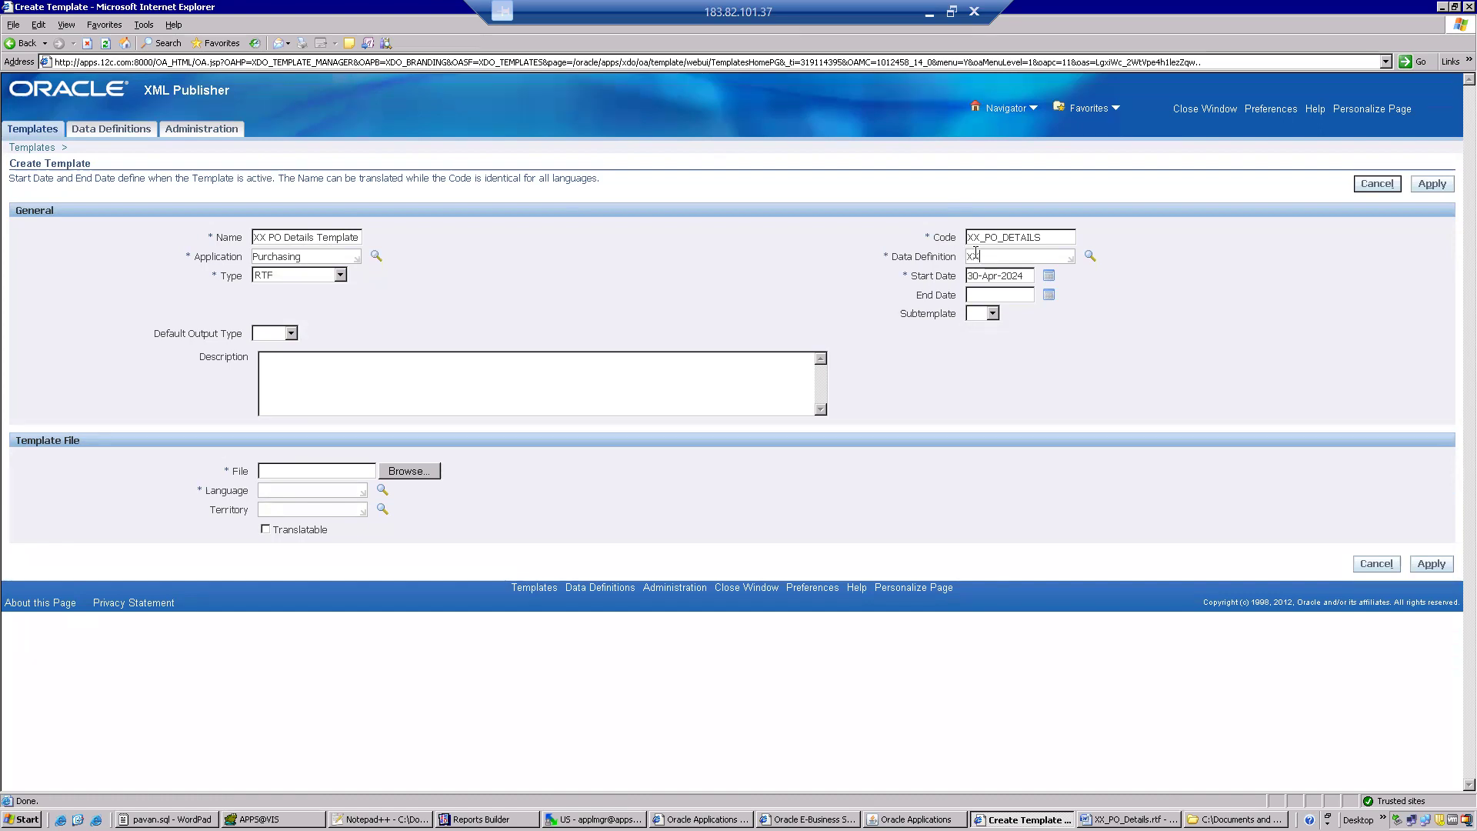
text(X PO Details)
key(Tab)
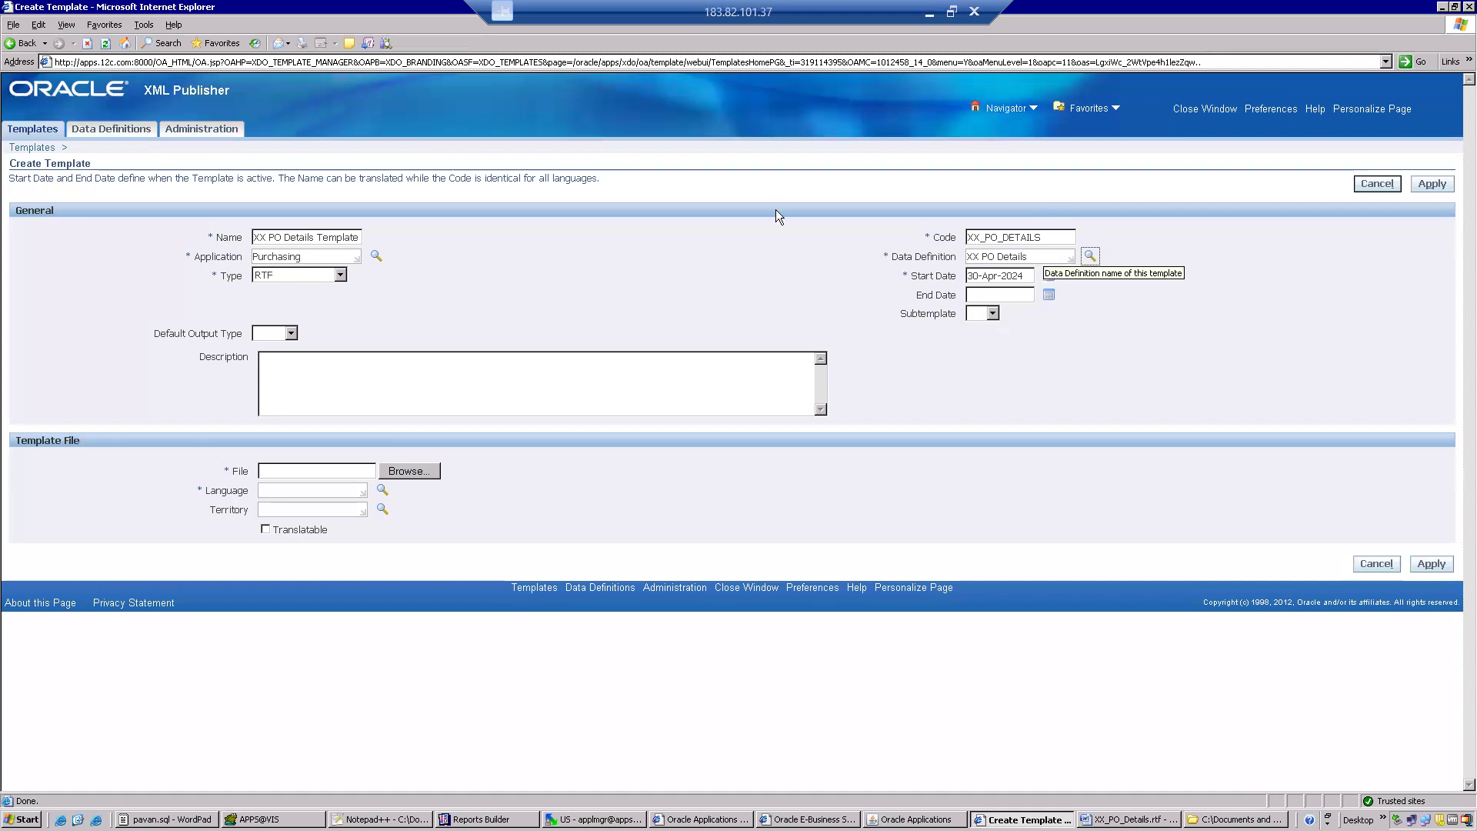
Keep the template type as RTF and set its default output type to PDF.
click(340, 275)
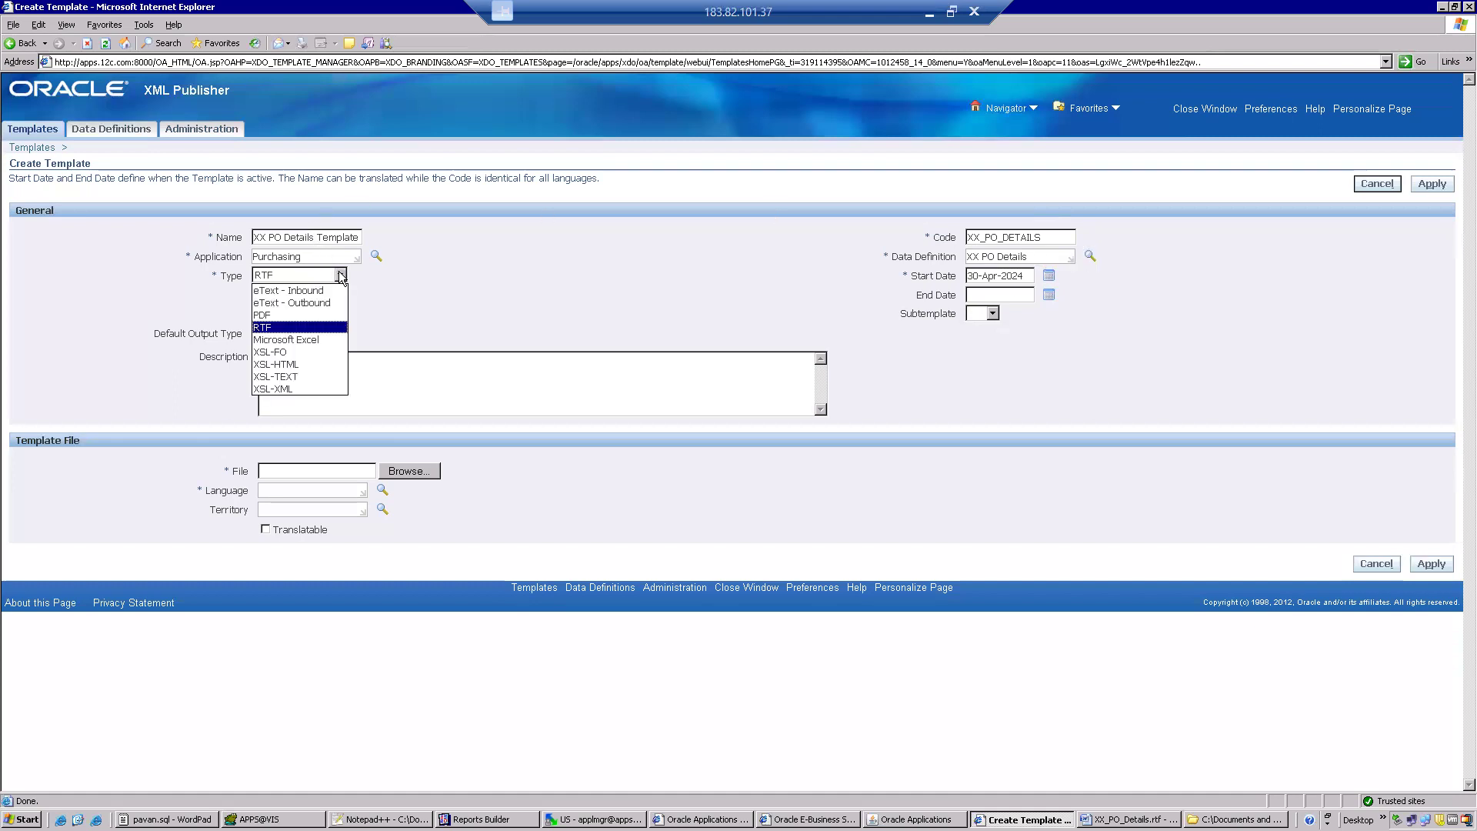
click(340, 275)
click(291, 334)
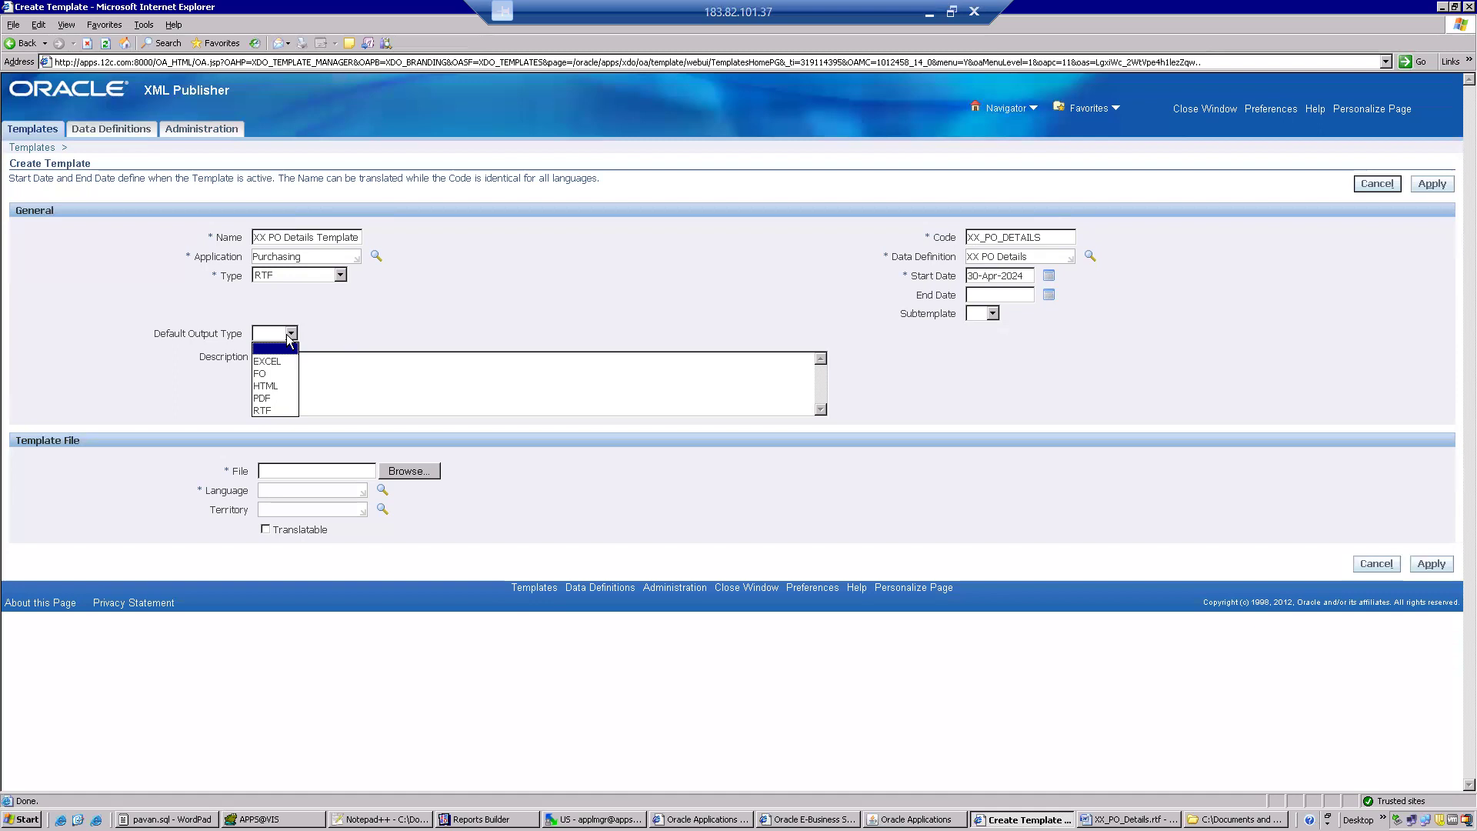
click(262, 400)
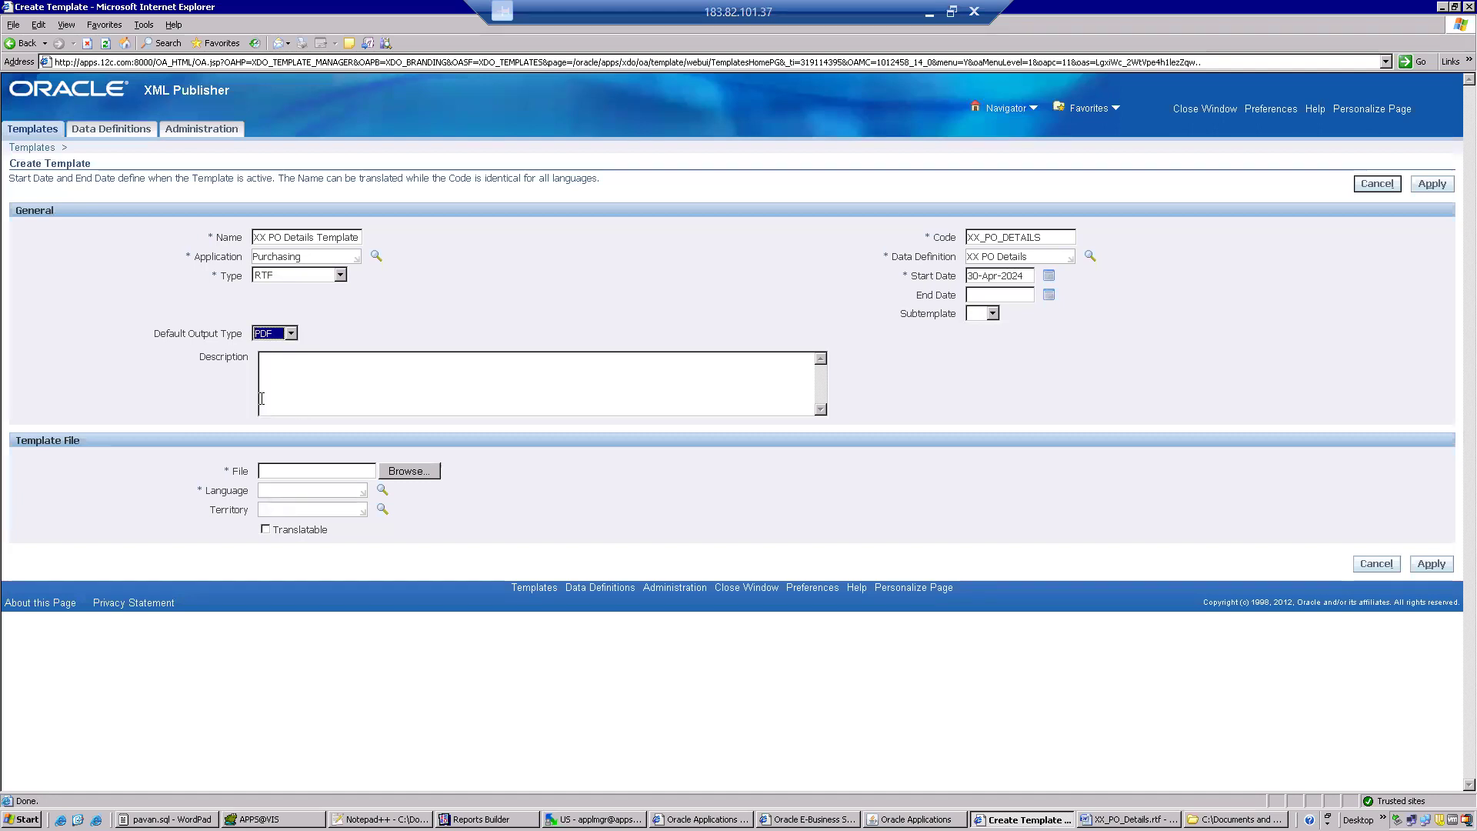
click(291, 336)
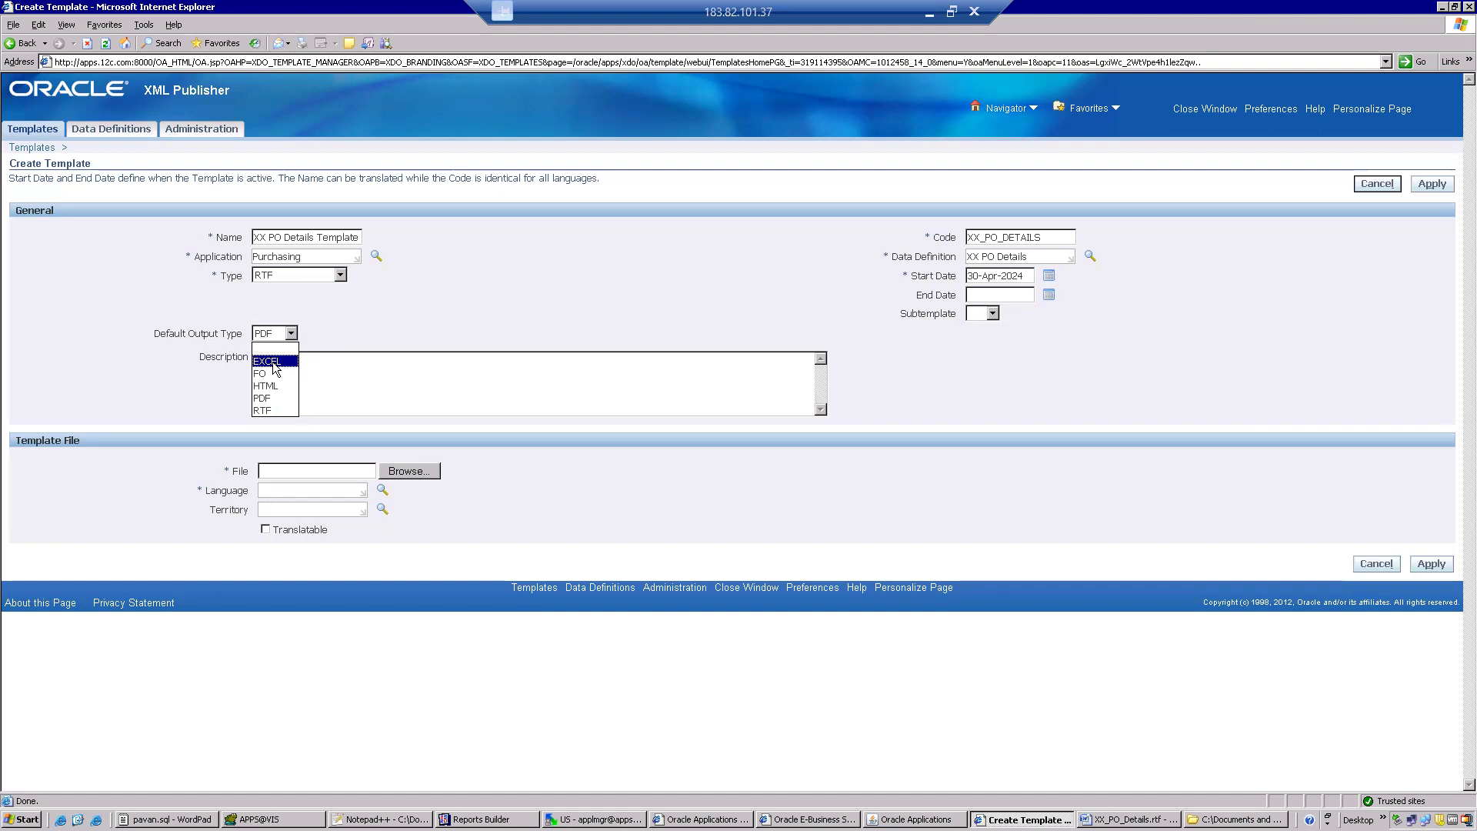
click(279, 397)
click(288, 386)
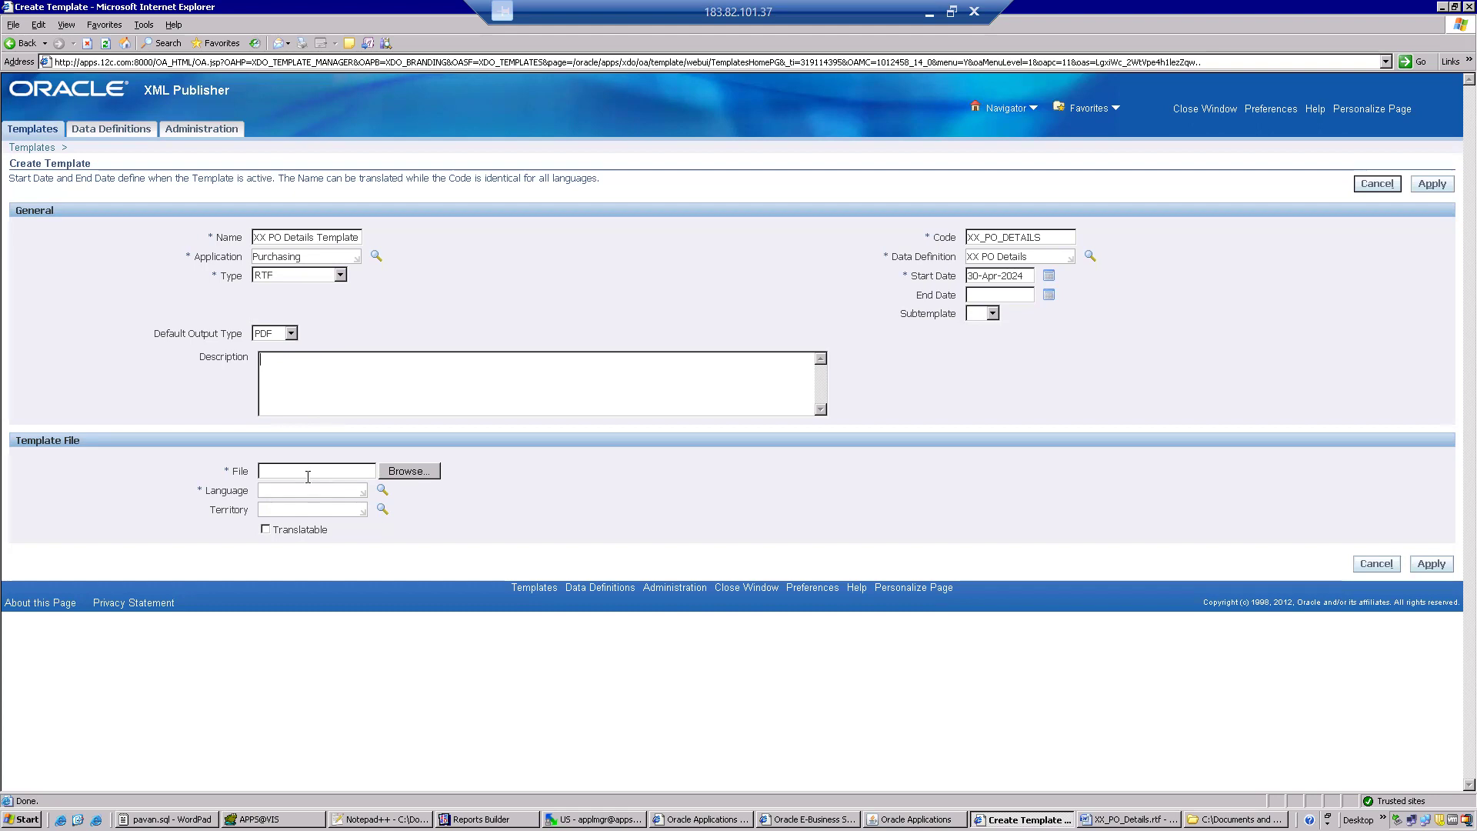
Choose XX_PO_Details.rtf from the batch 104 folder as the template file.
click(394, 473)
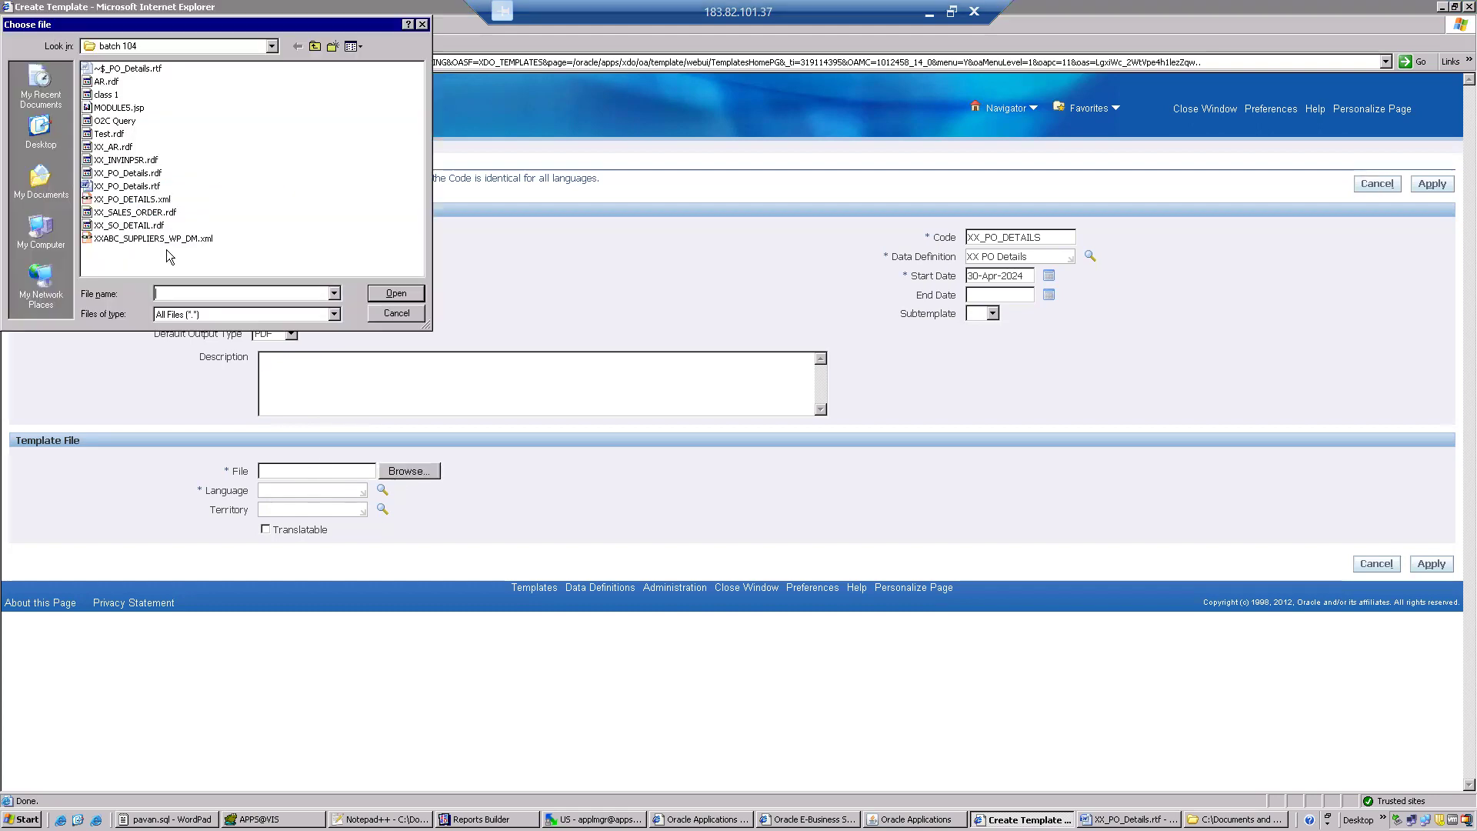
click(114, 187)
double_click(114, 187)
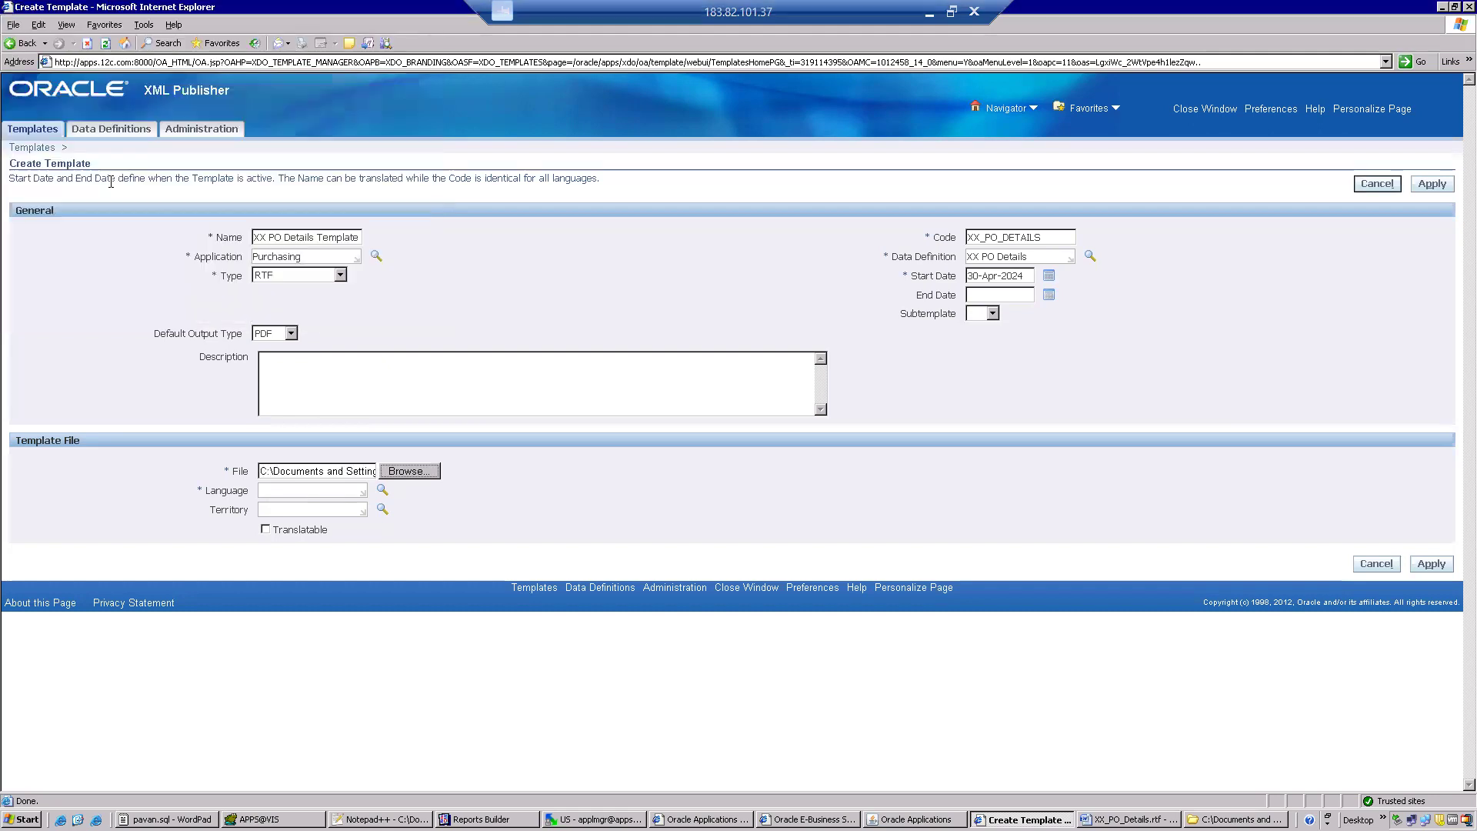
Set the template file's language to English and open the search for its territory.
click(289, 491)
text(English)
key(Tab)
click(281, 508)
click(381, 511)
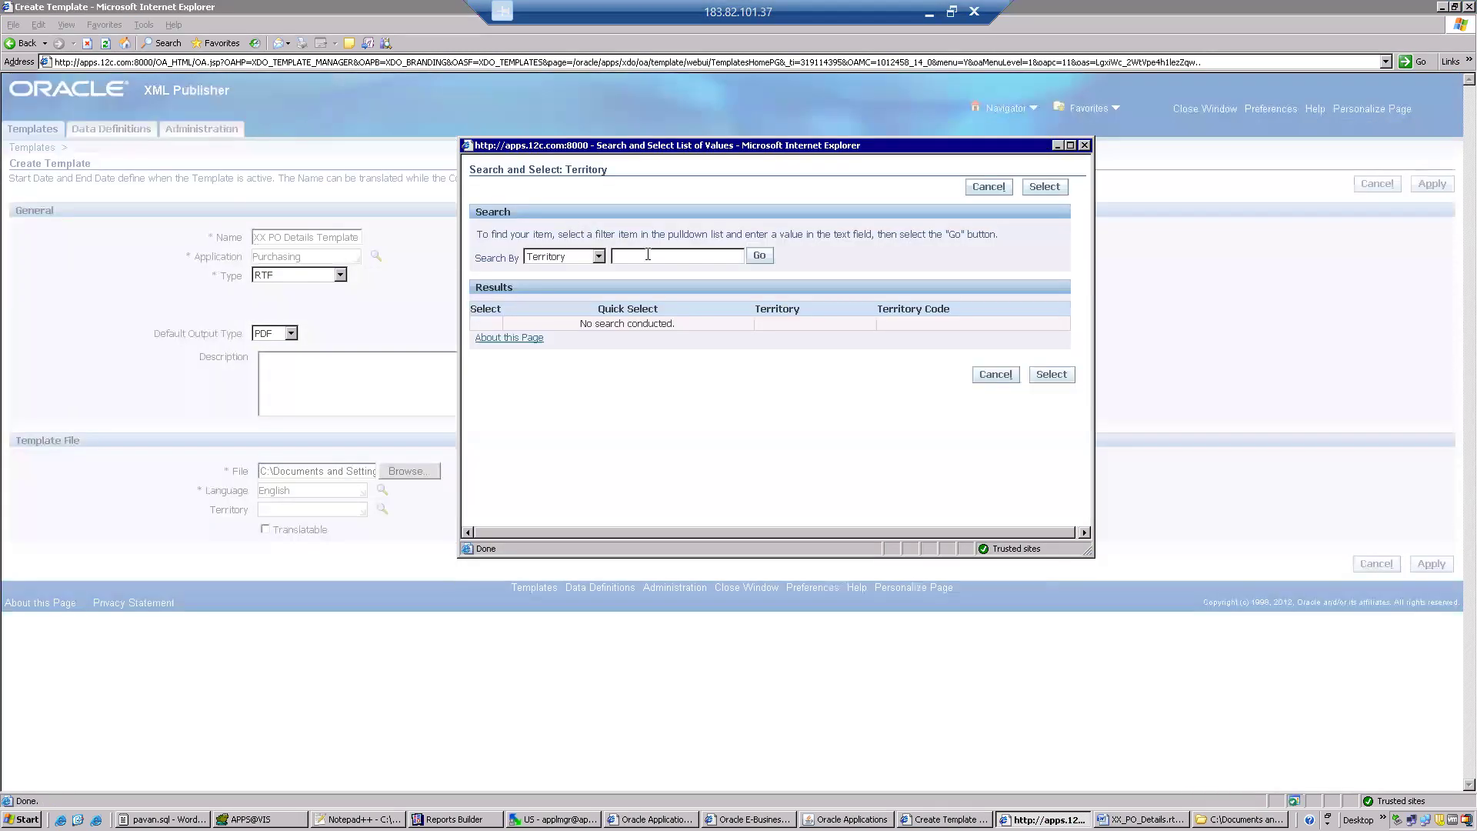
Try to find the territory by searching for US in upper and lower case, and clear the search text.
text(US)
key(Tab)
click(759, 257)
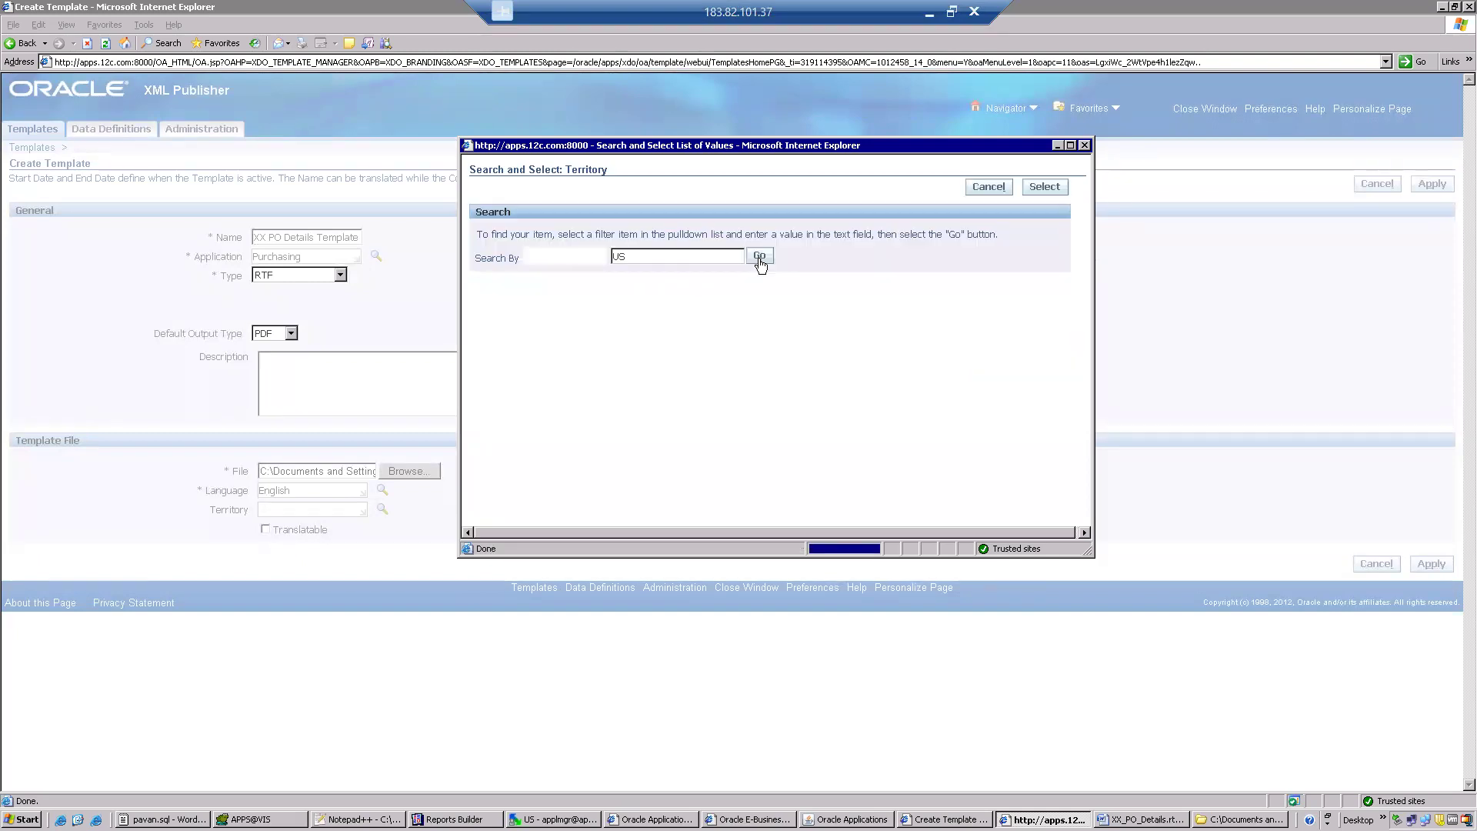
click(629, 255)
key(BackSpace)
key(BackSpace)
text(us)
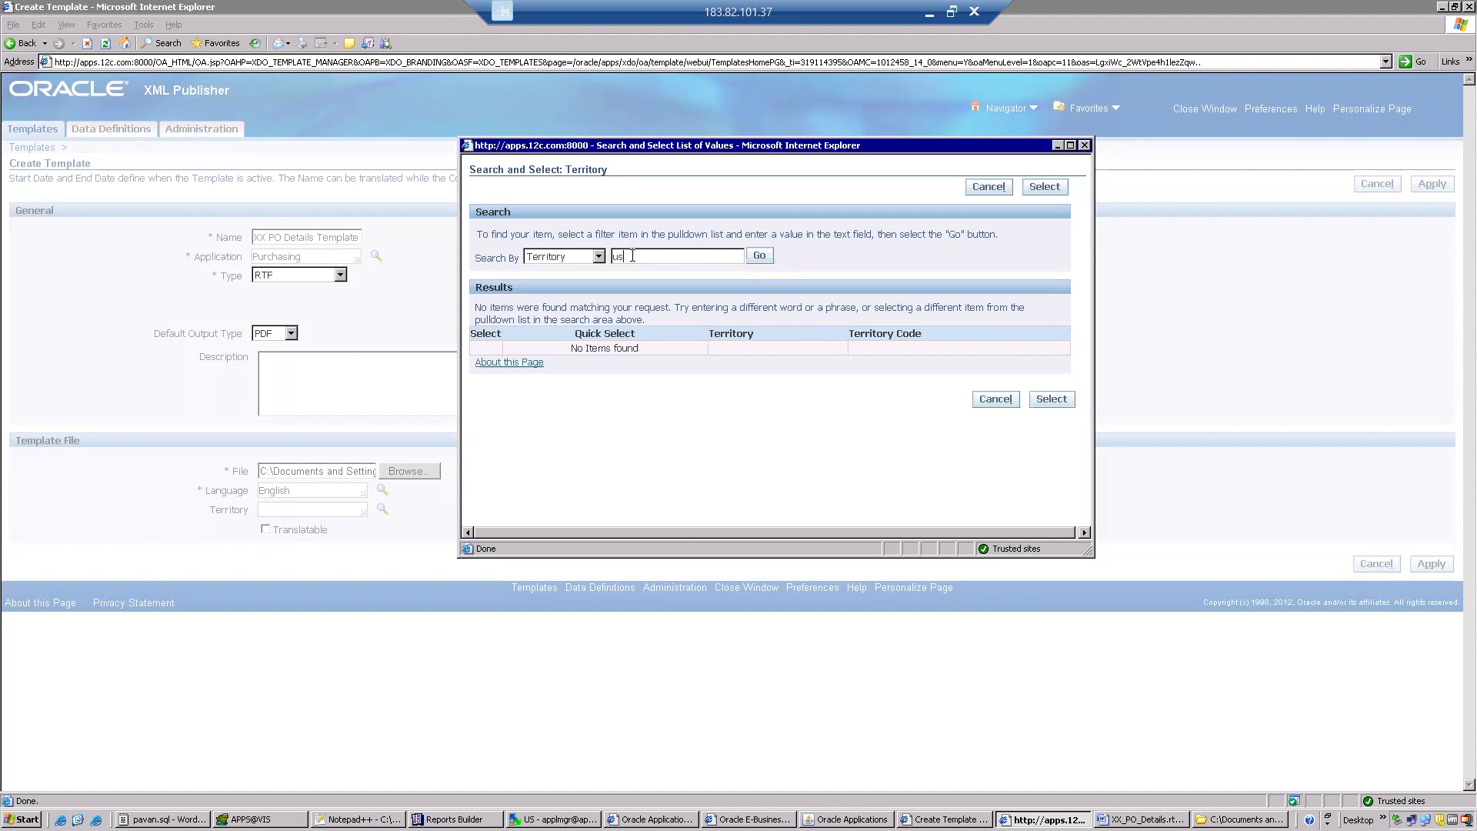
click(757, 259)
key(BackSpace)
key(BackSpace)
Choose United States from the unfiltered territory list and apply the entries to create the template.
click(759, 257)
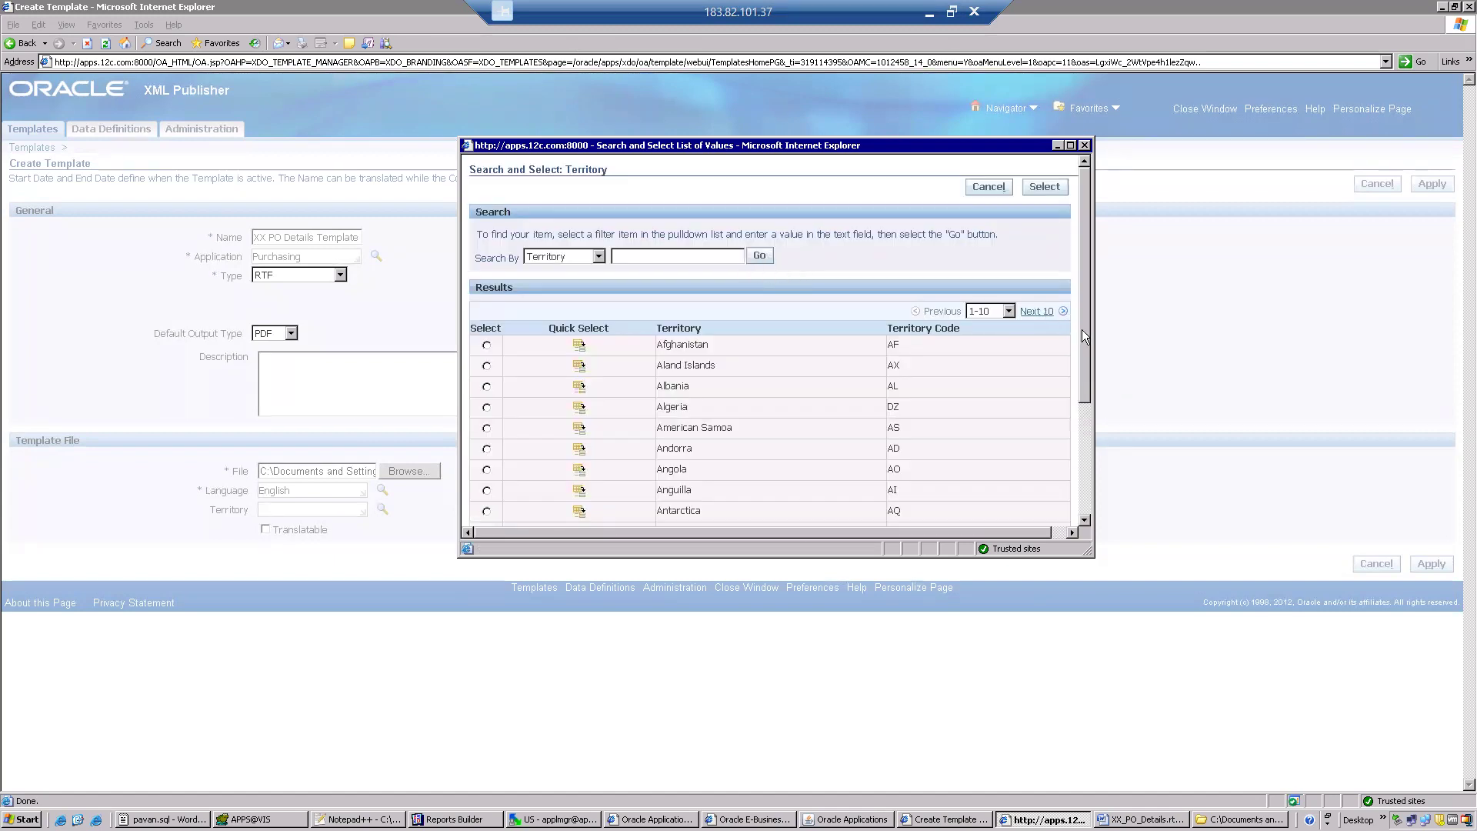
drag(1079, 342, 1083, 450)
click(1045, 381)
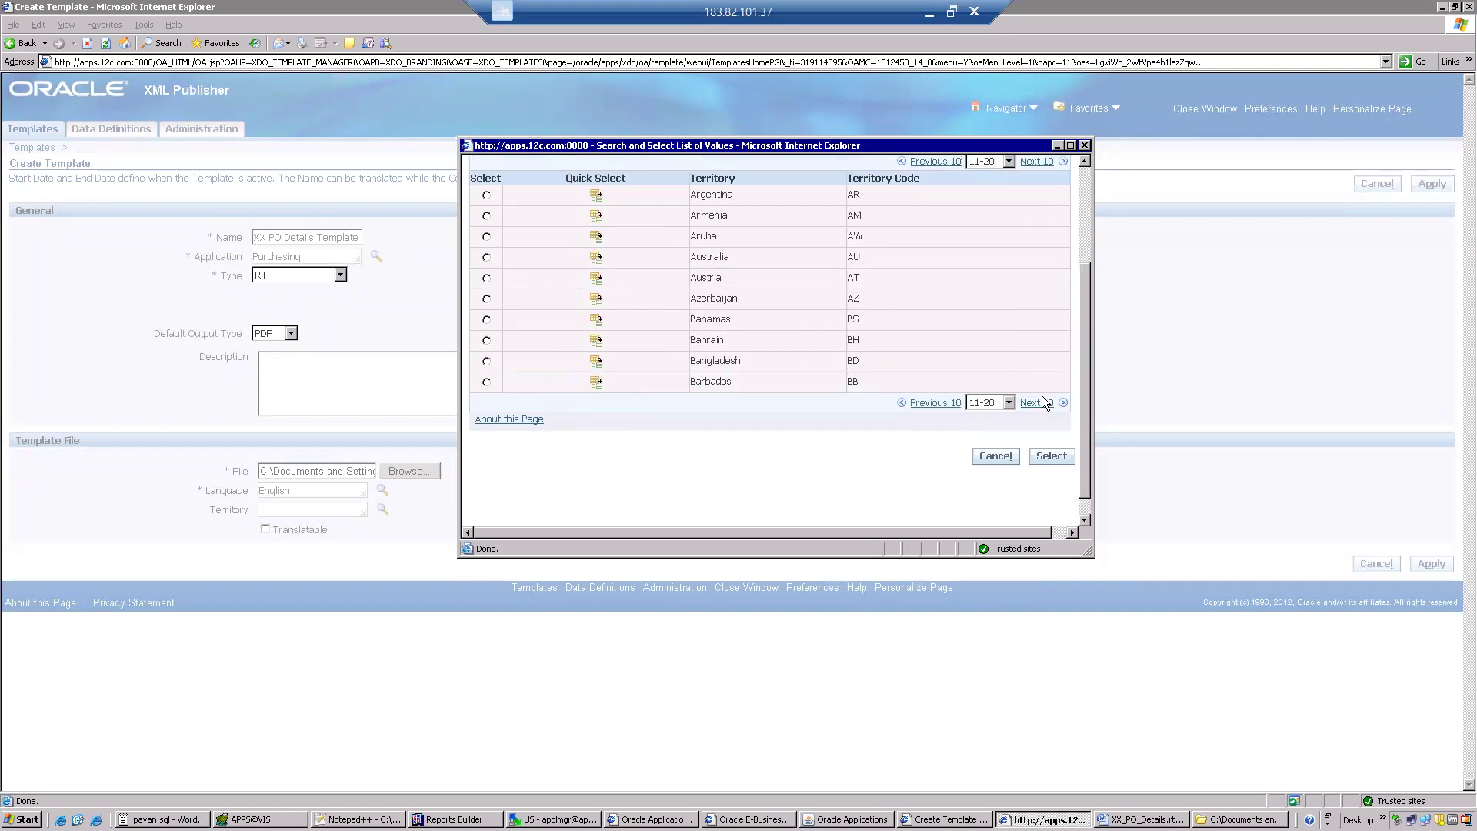
click(1041, 402)
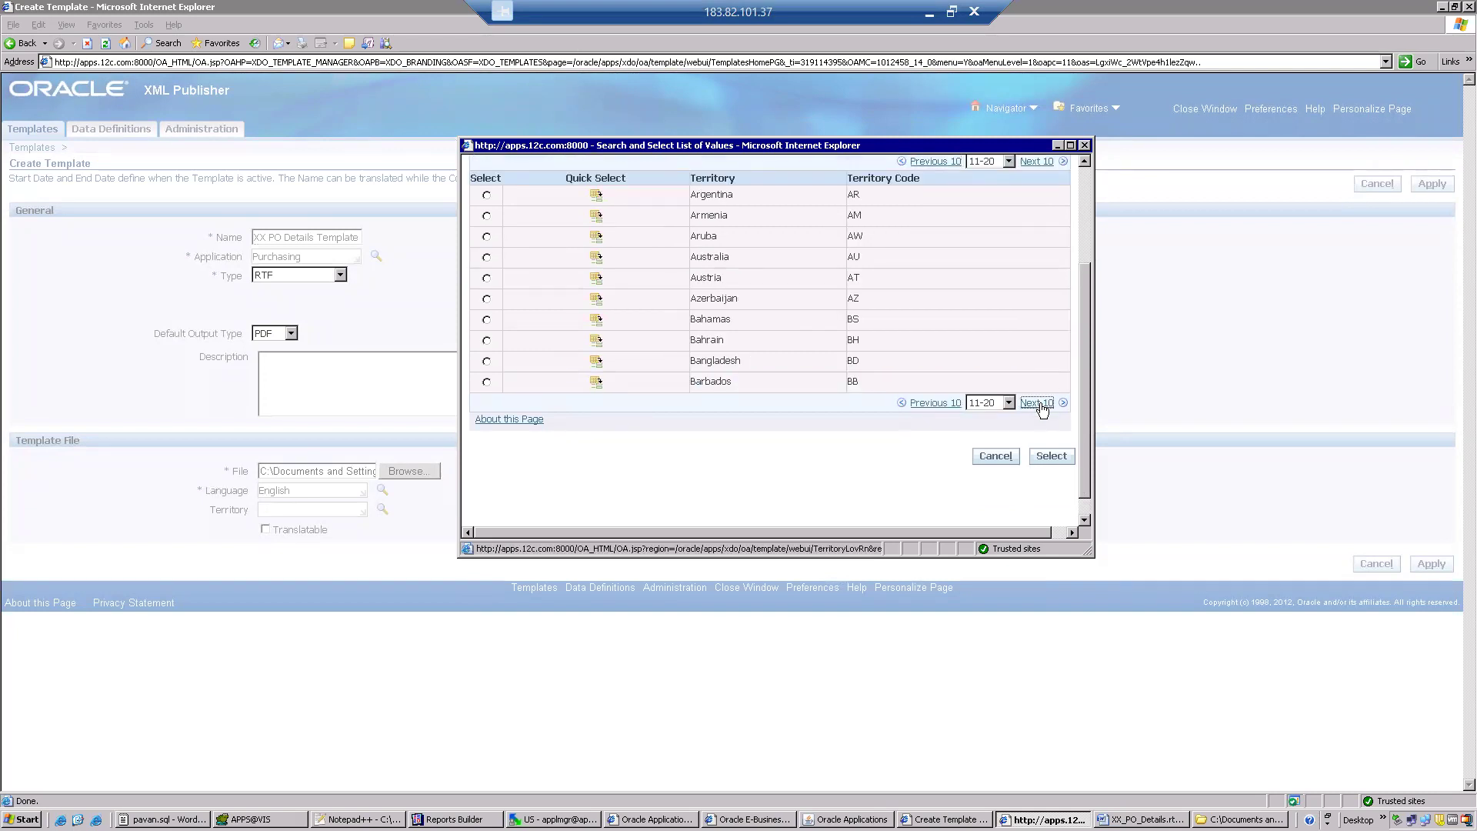
click(1040, 403)
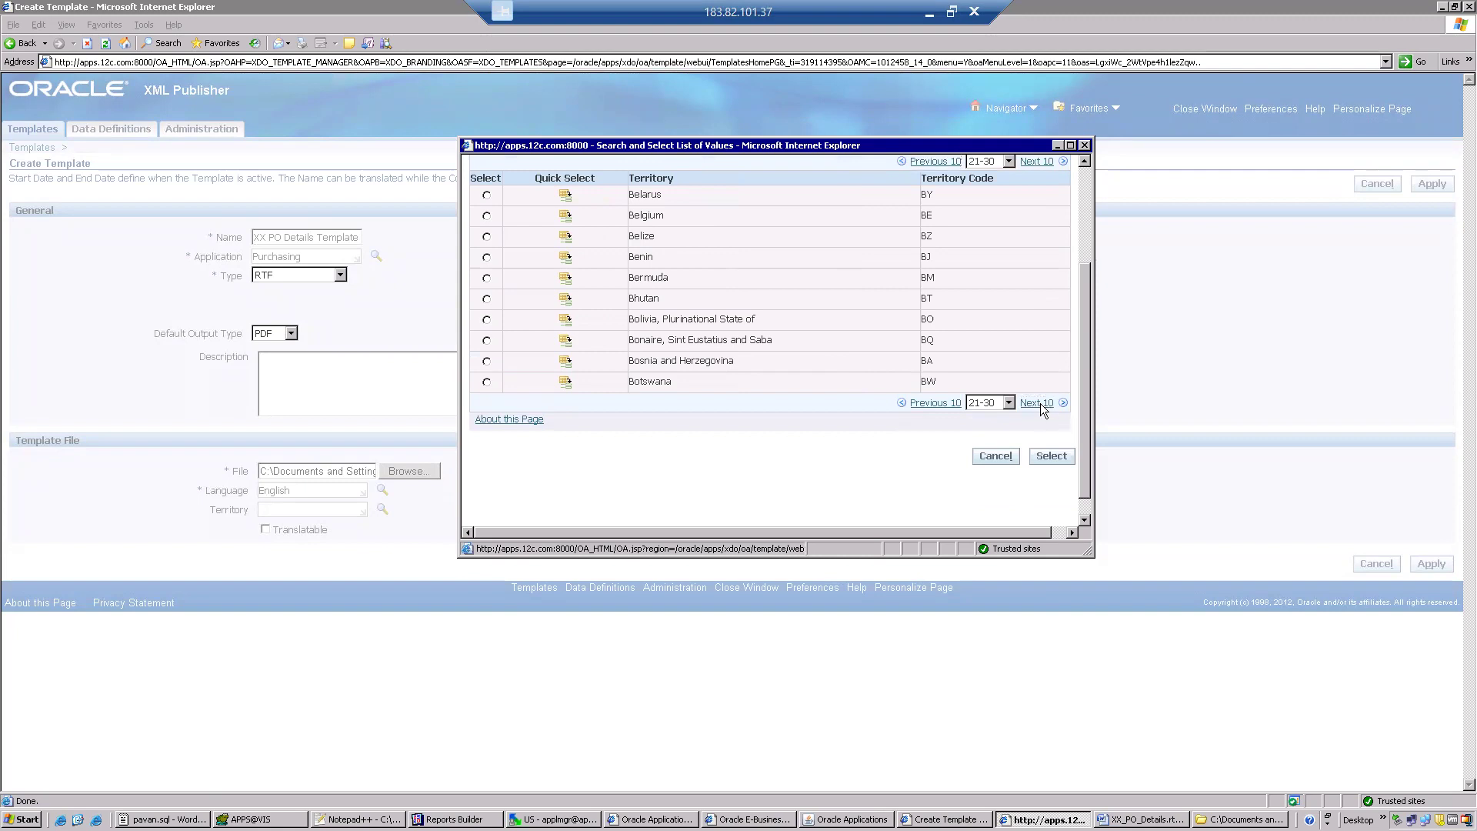
click(1040, 403)
click(1041, 403)
click(1041, 403)
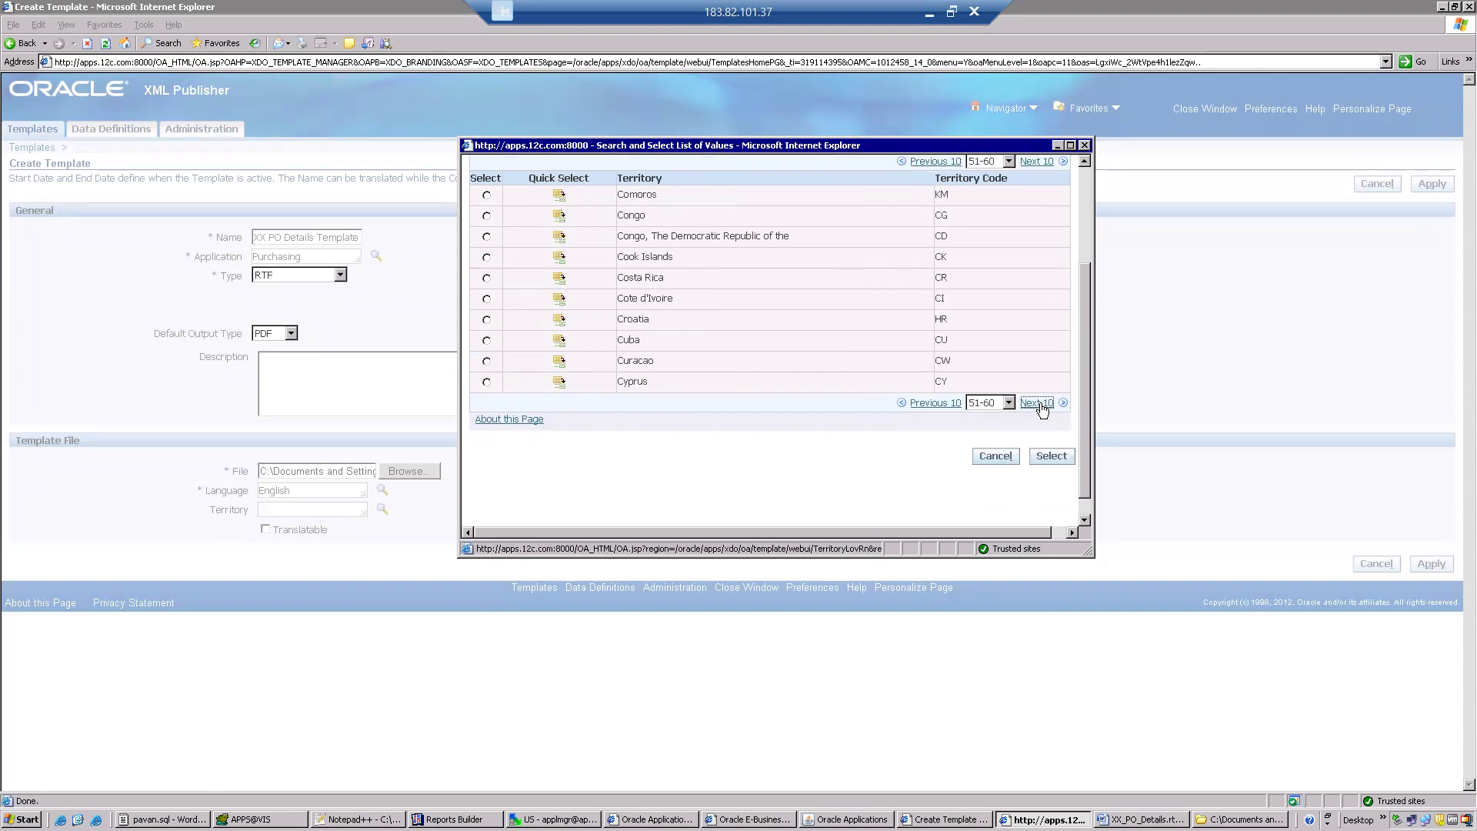
click(1040, 403)
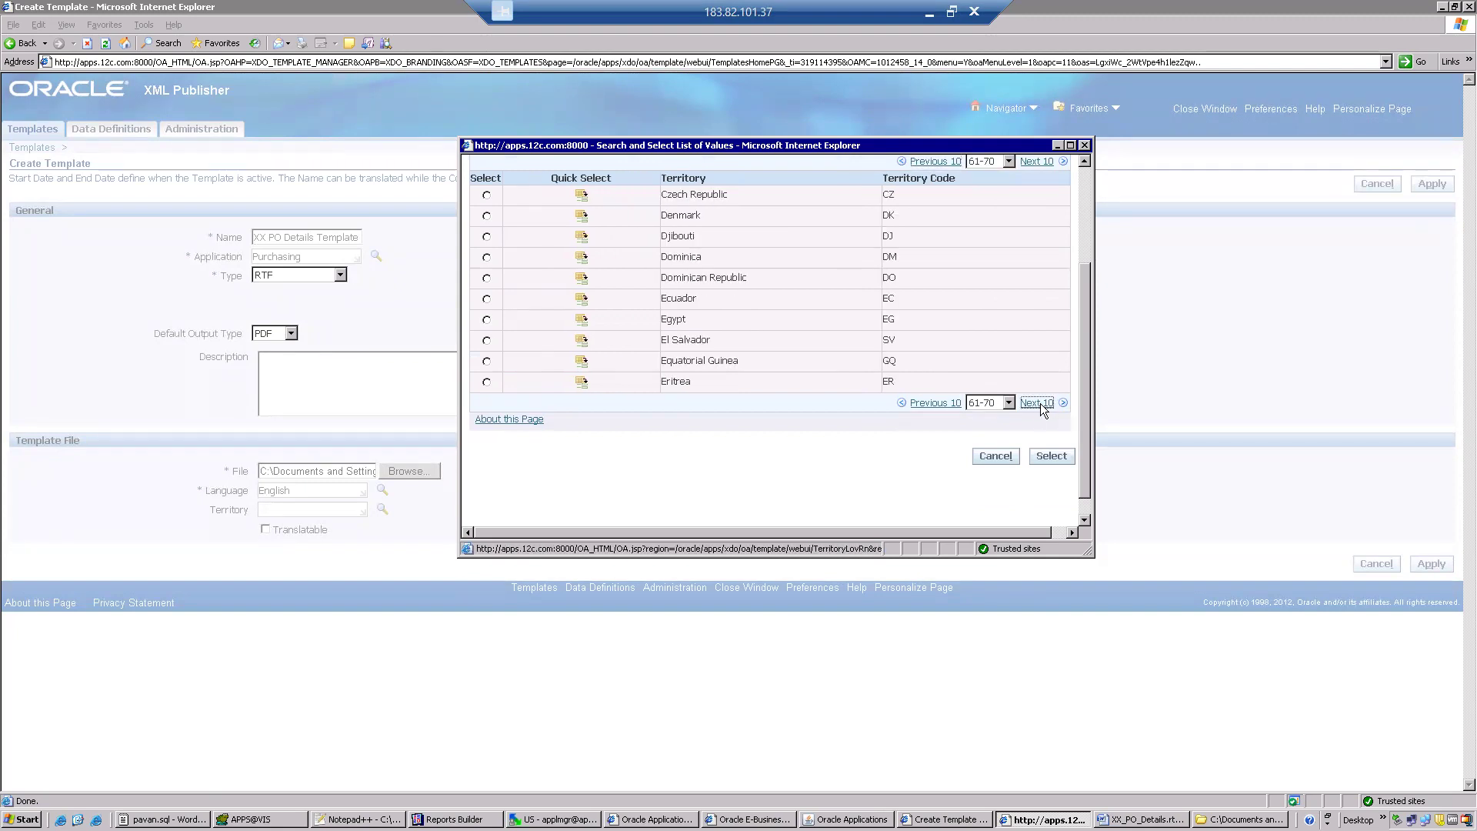
click(1040, 403)
click(1040, 403)
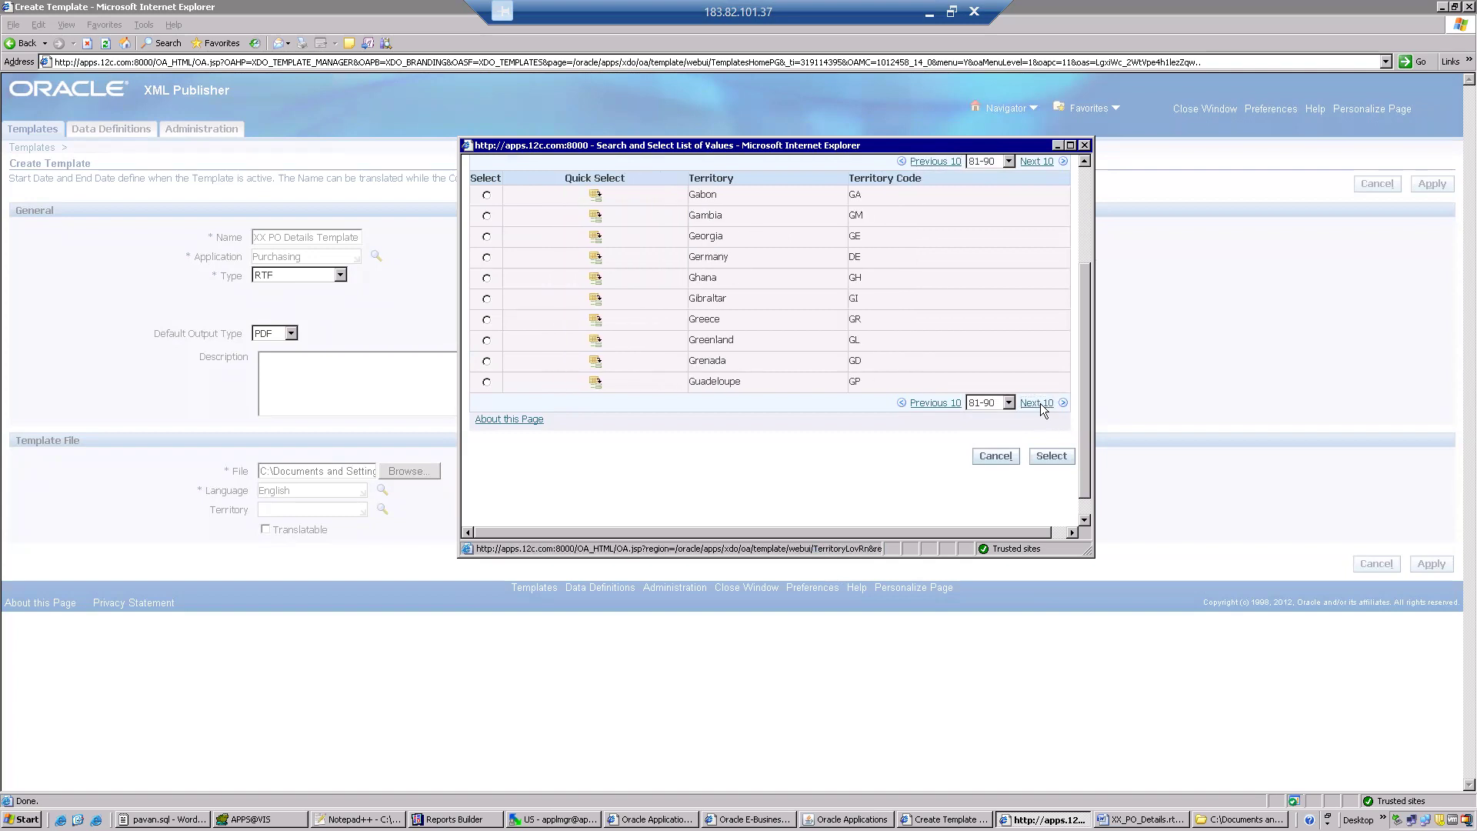
click(1040, 403)
click(1040, 403)
click(1040, 403)
click(1040, 403)
click(1038, 403)
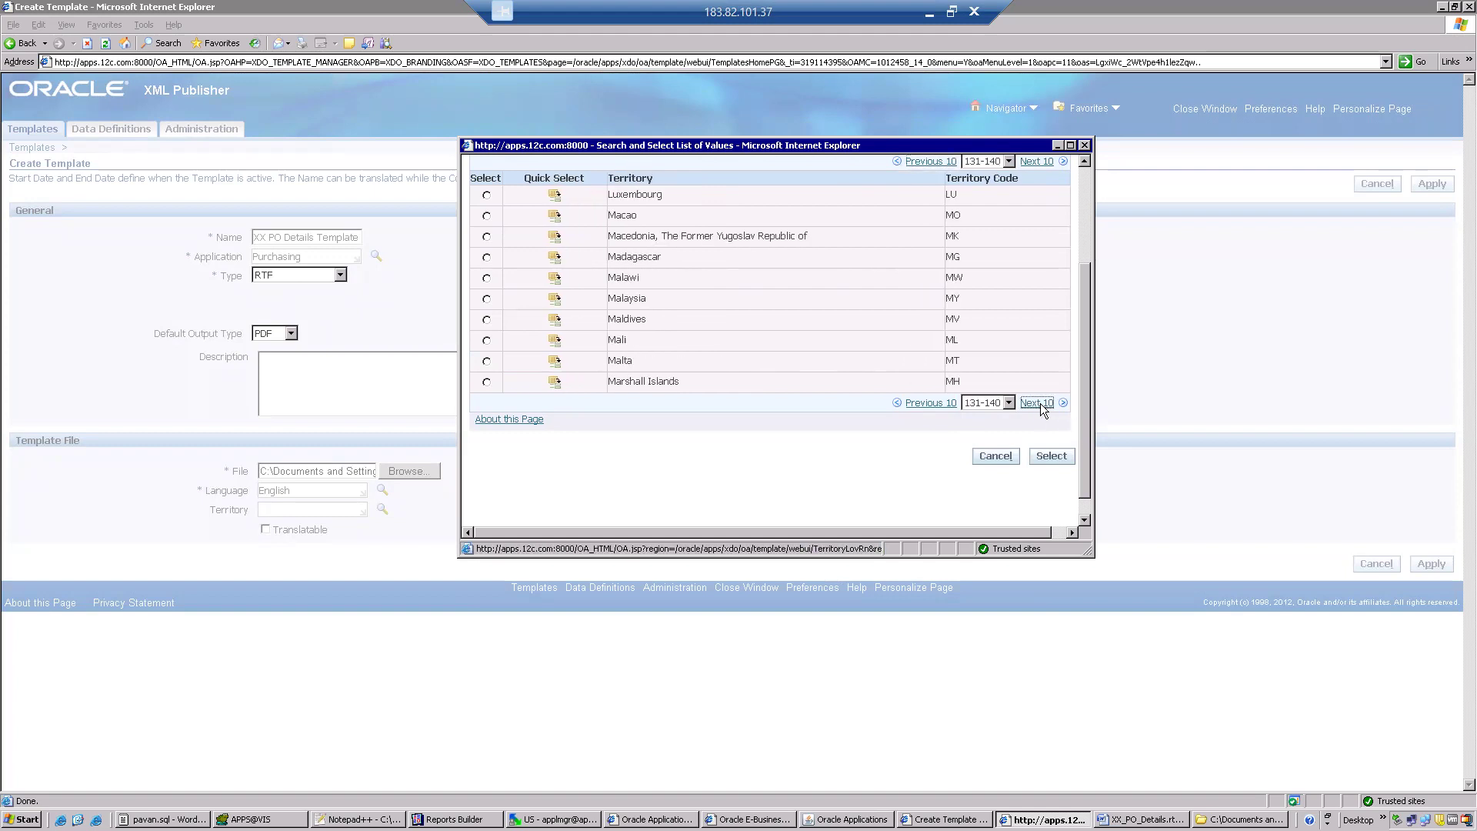
click(1037, 403)
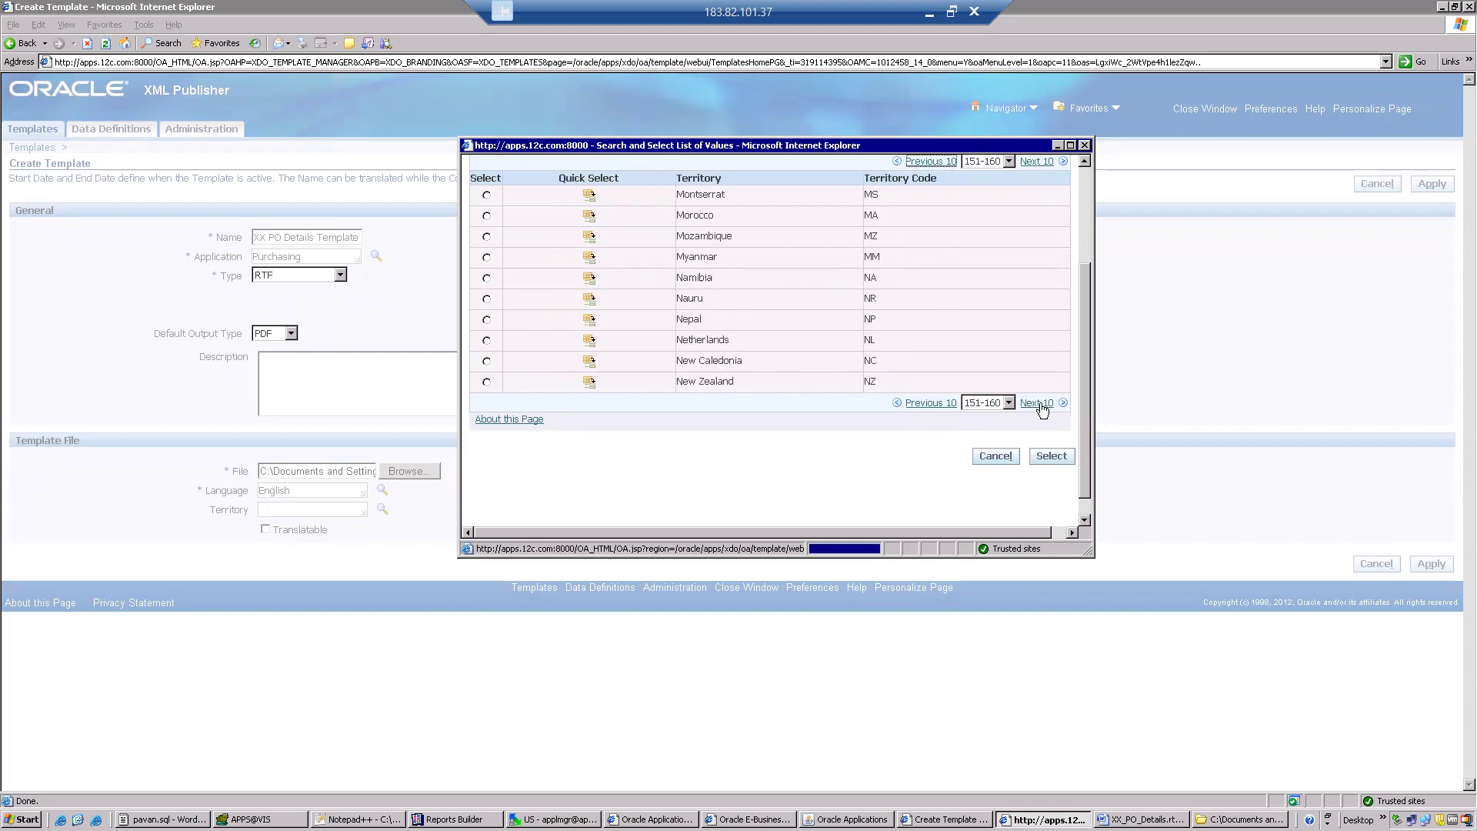
click(1037, 403)
click(1037, 404)
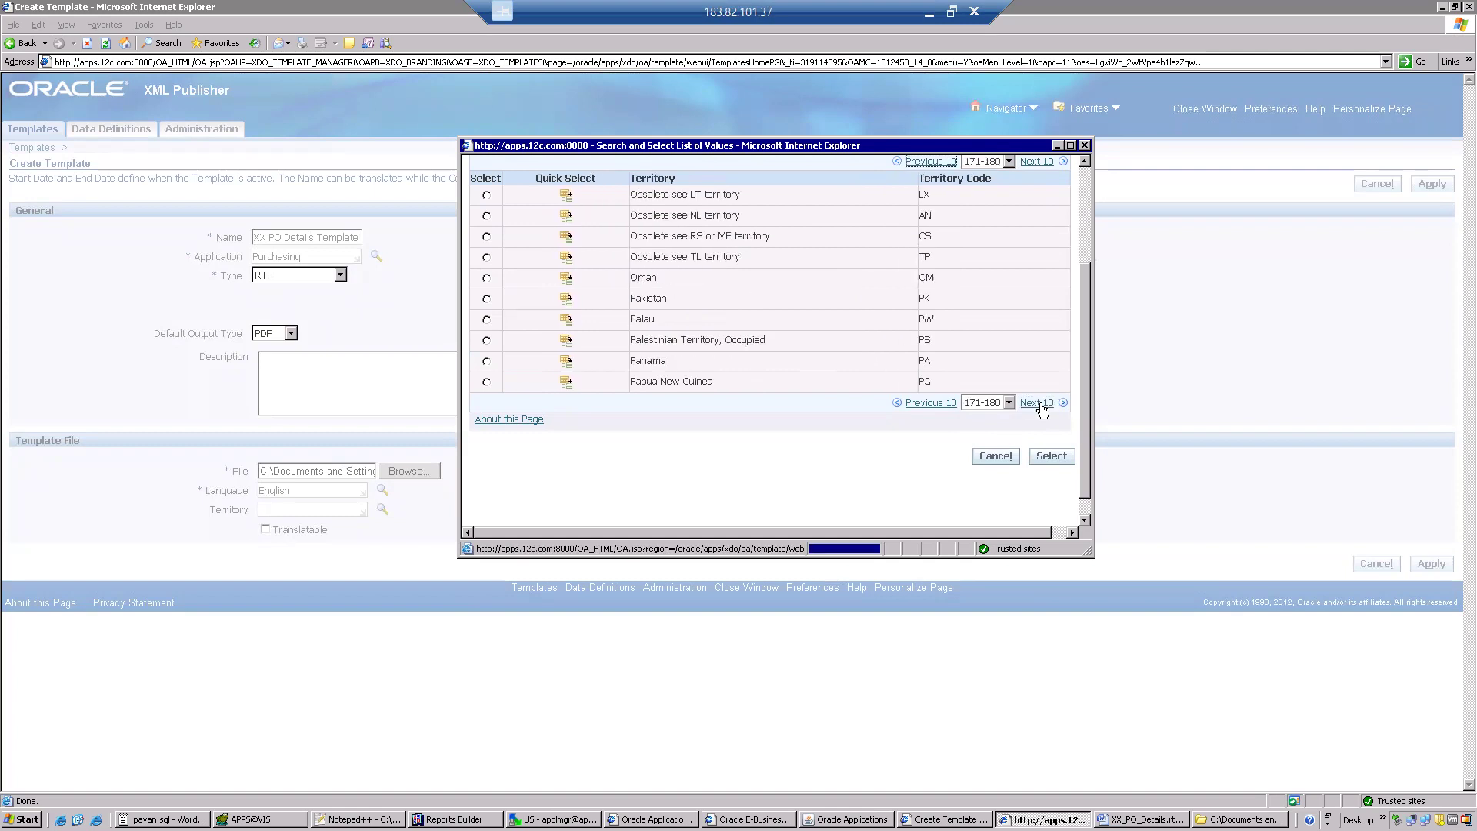
click(1037, 403)
click(1038, 403)
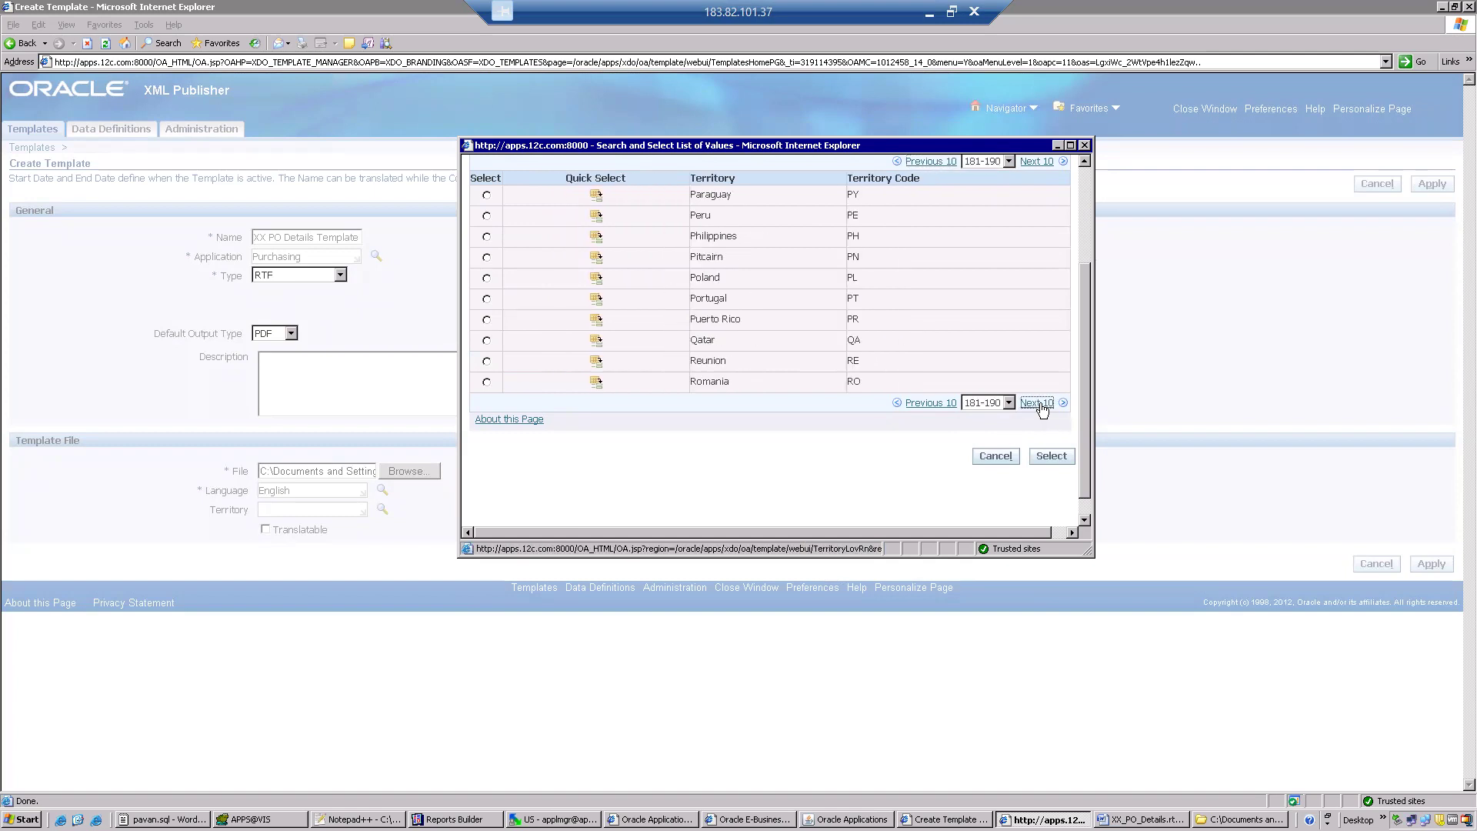
click(1037, 403)
click(1037, 404)
click(1037, 403)
click(1037, 403)
click(1039, 404)
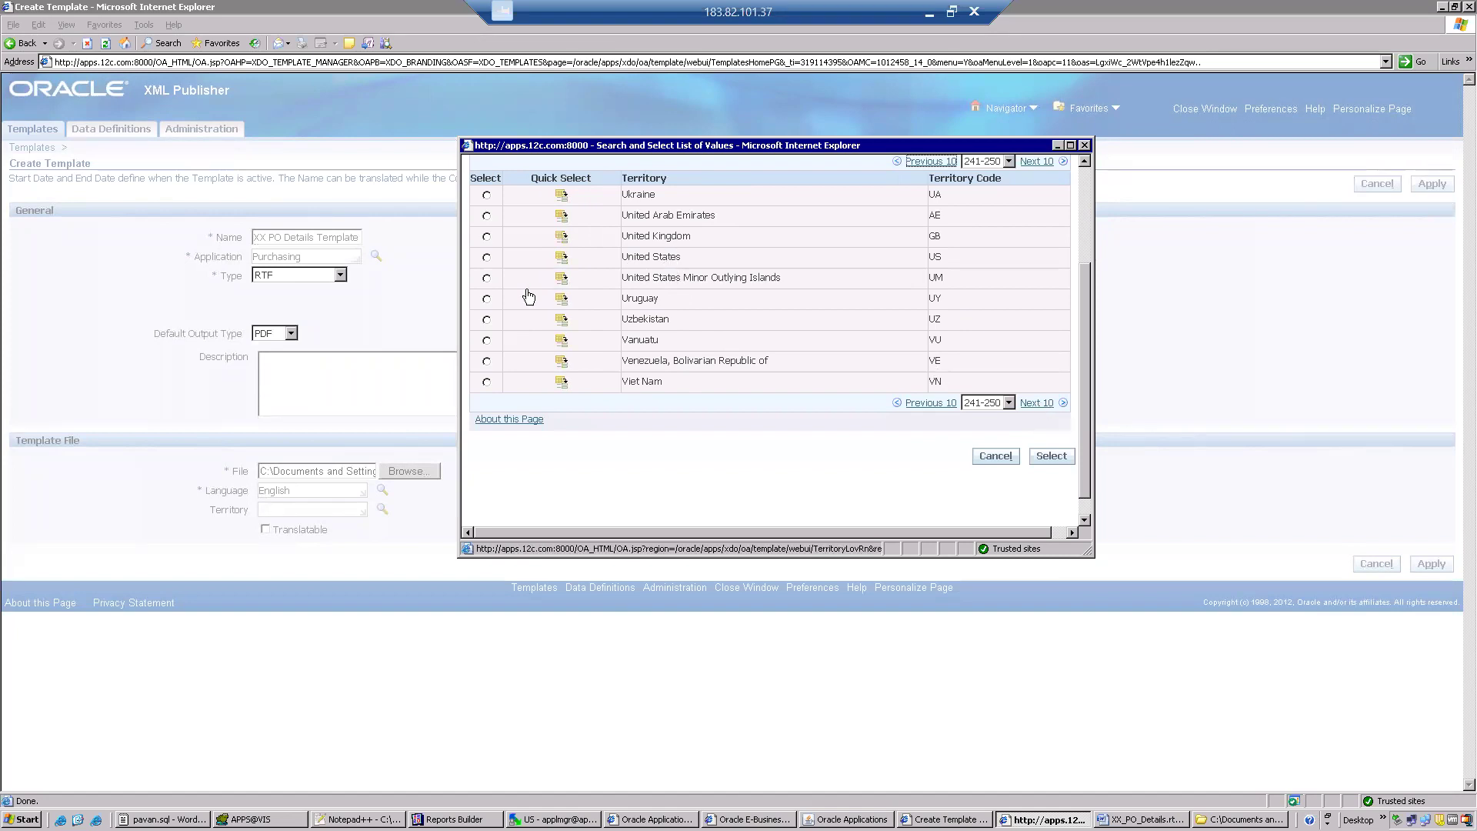
click(486, 257)
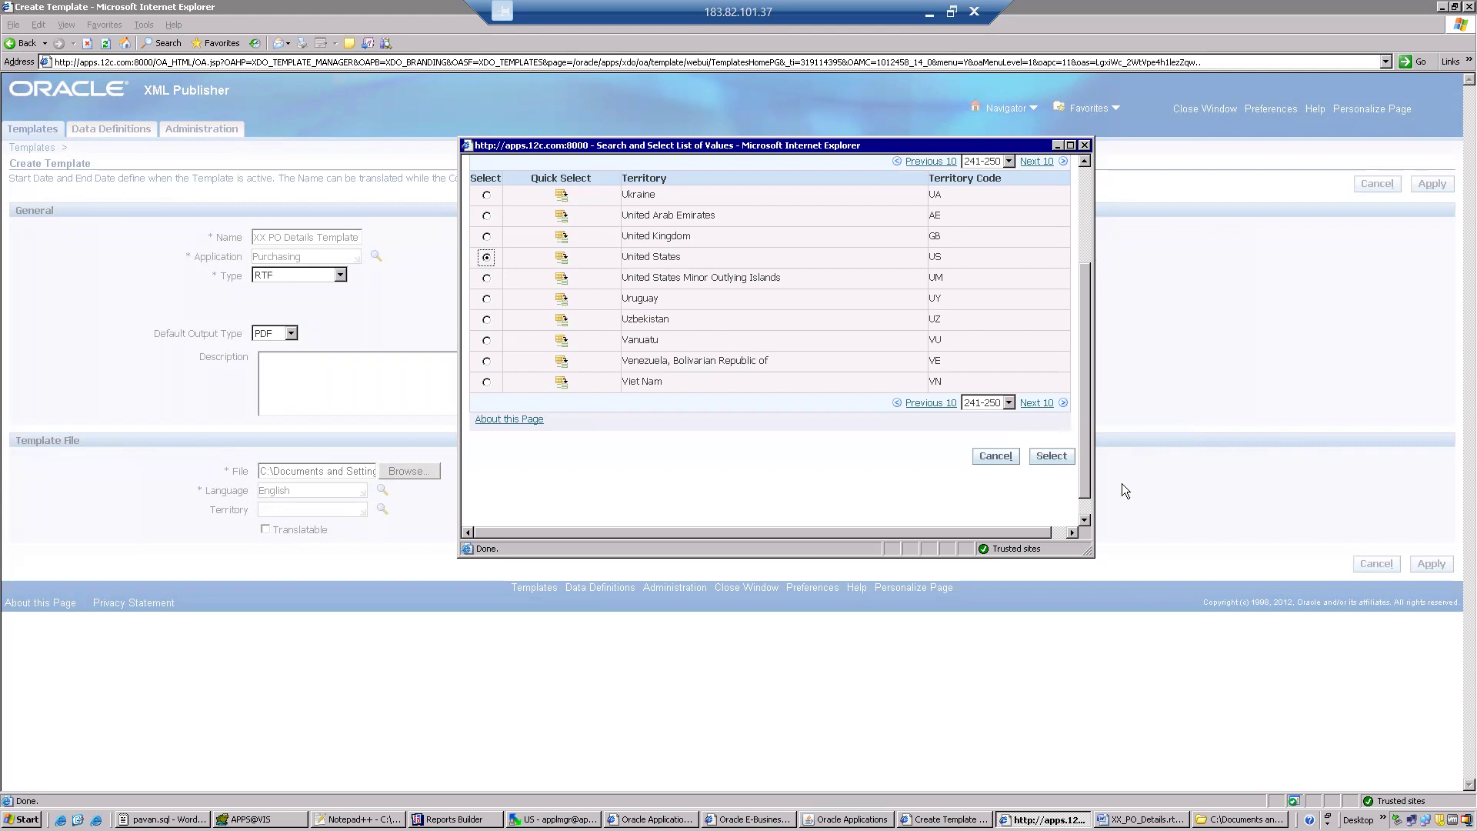
click(1051, 456)
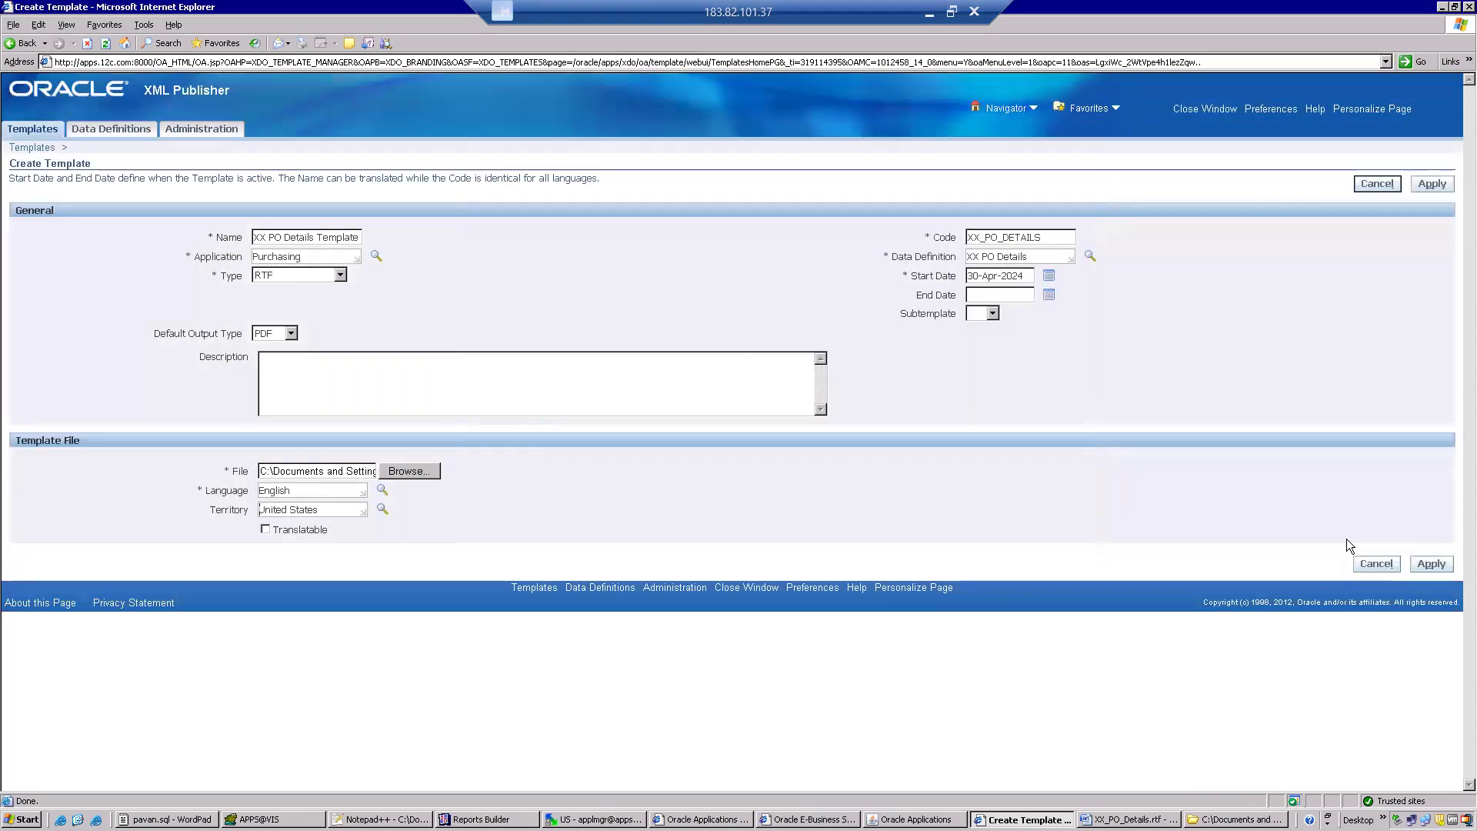
click(1432, 565)
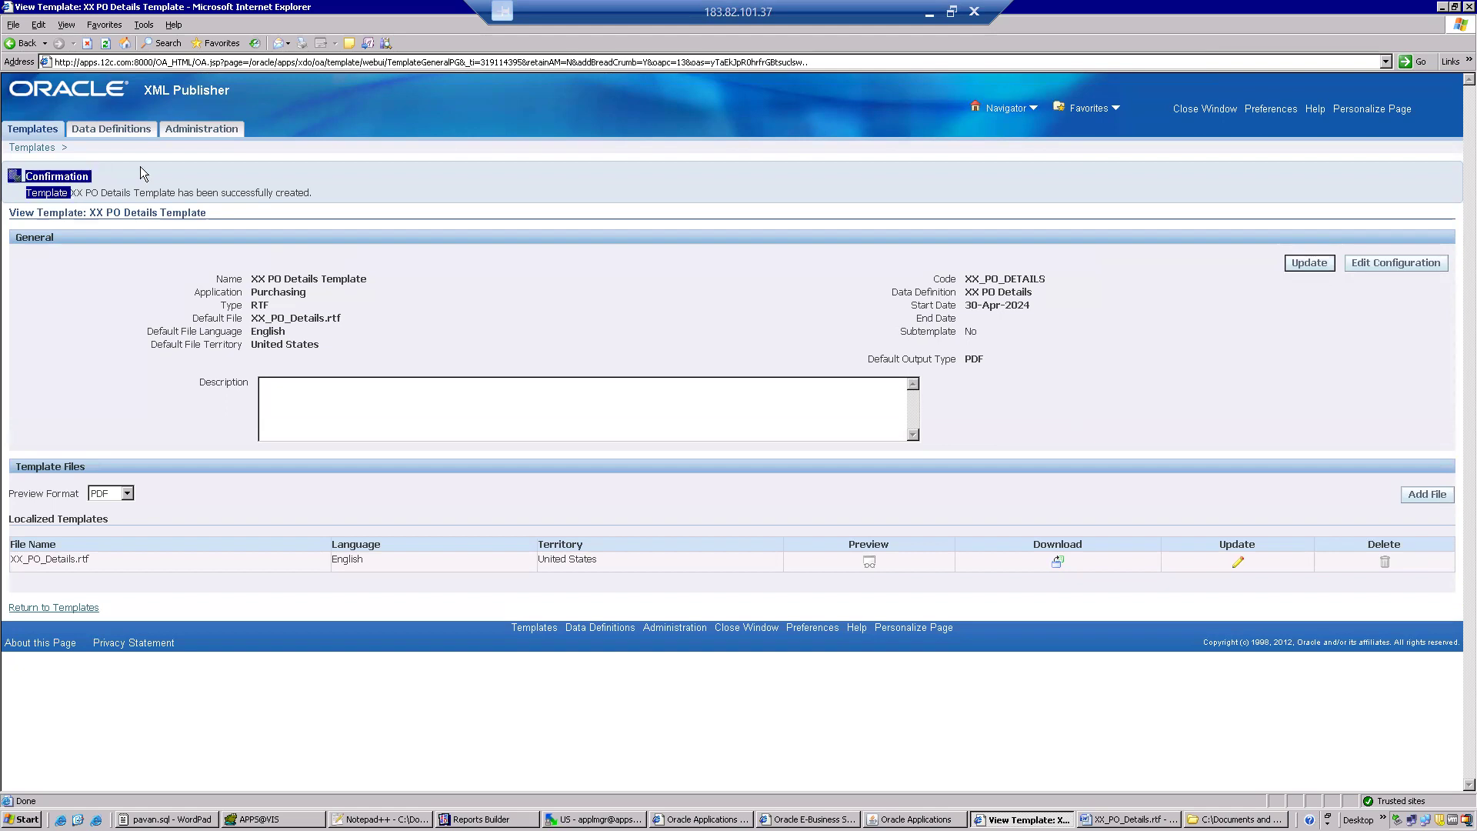
drag(71, 193, 181, 197)
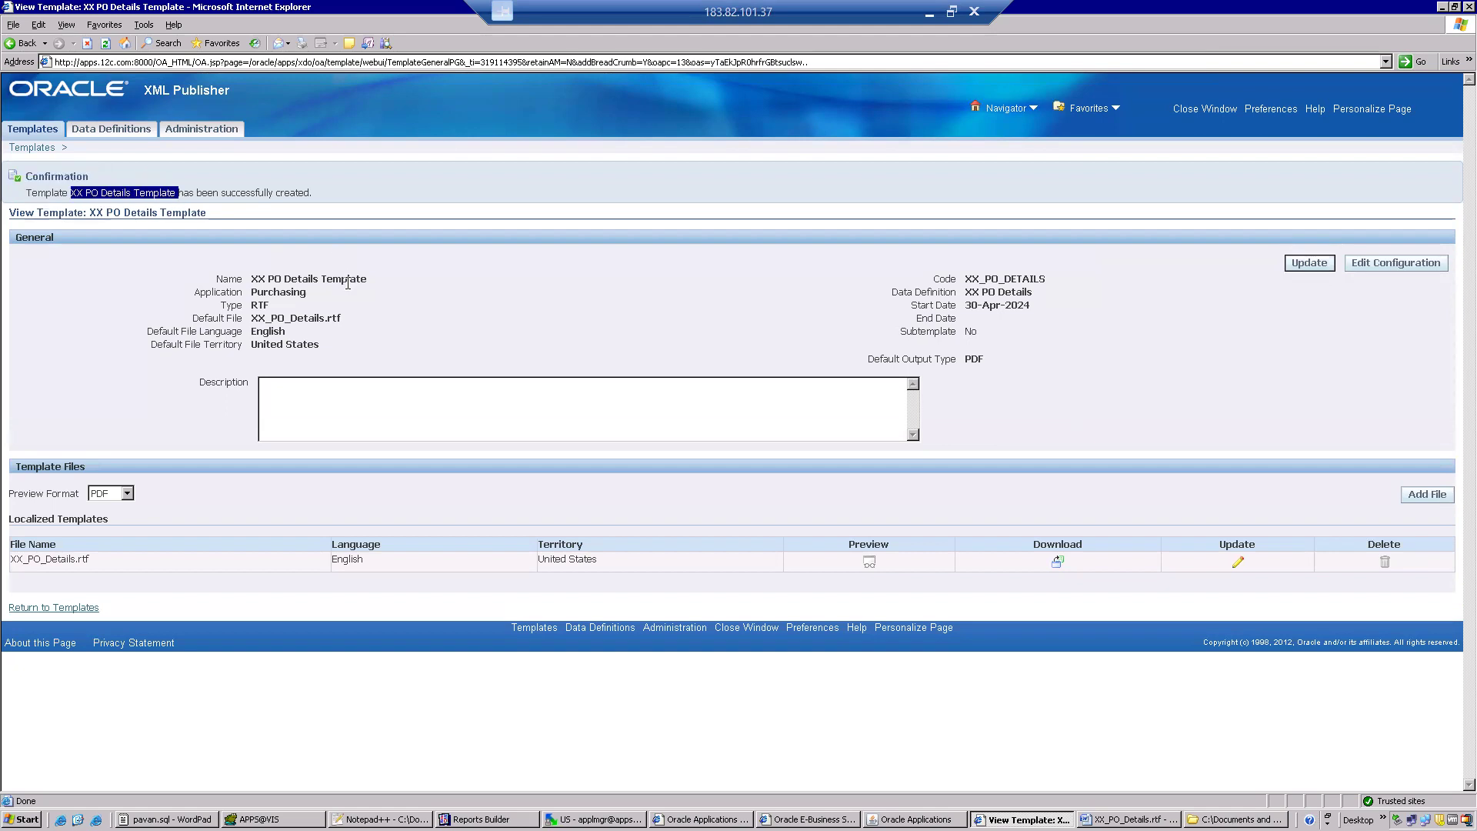
Check the template's application, switch to the Oracle Applications forms and change the responsibility to Purchasing, Vision Operations (USA).
drag(371, 293, 253, 294)
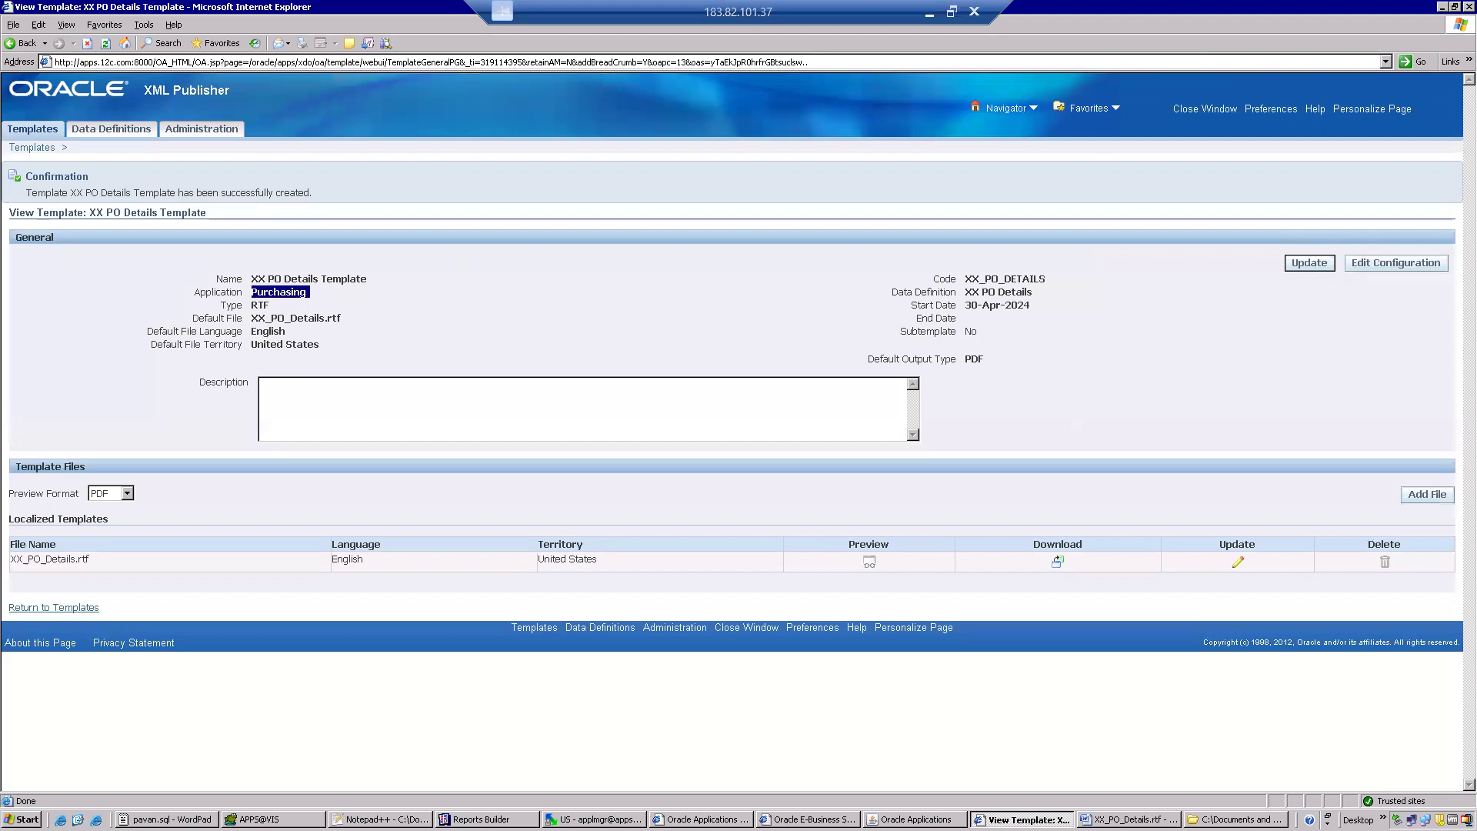
click(886, 817)
click(127, 51)
text(urchasing)
double_click(135, 199)
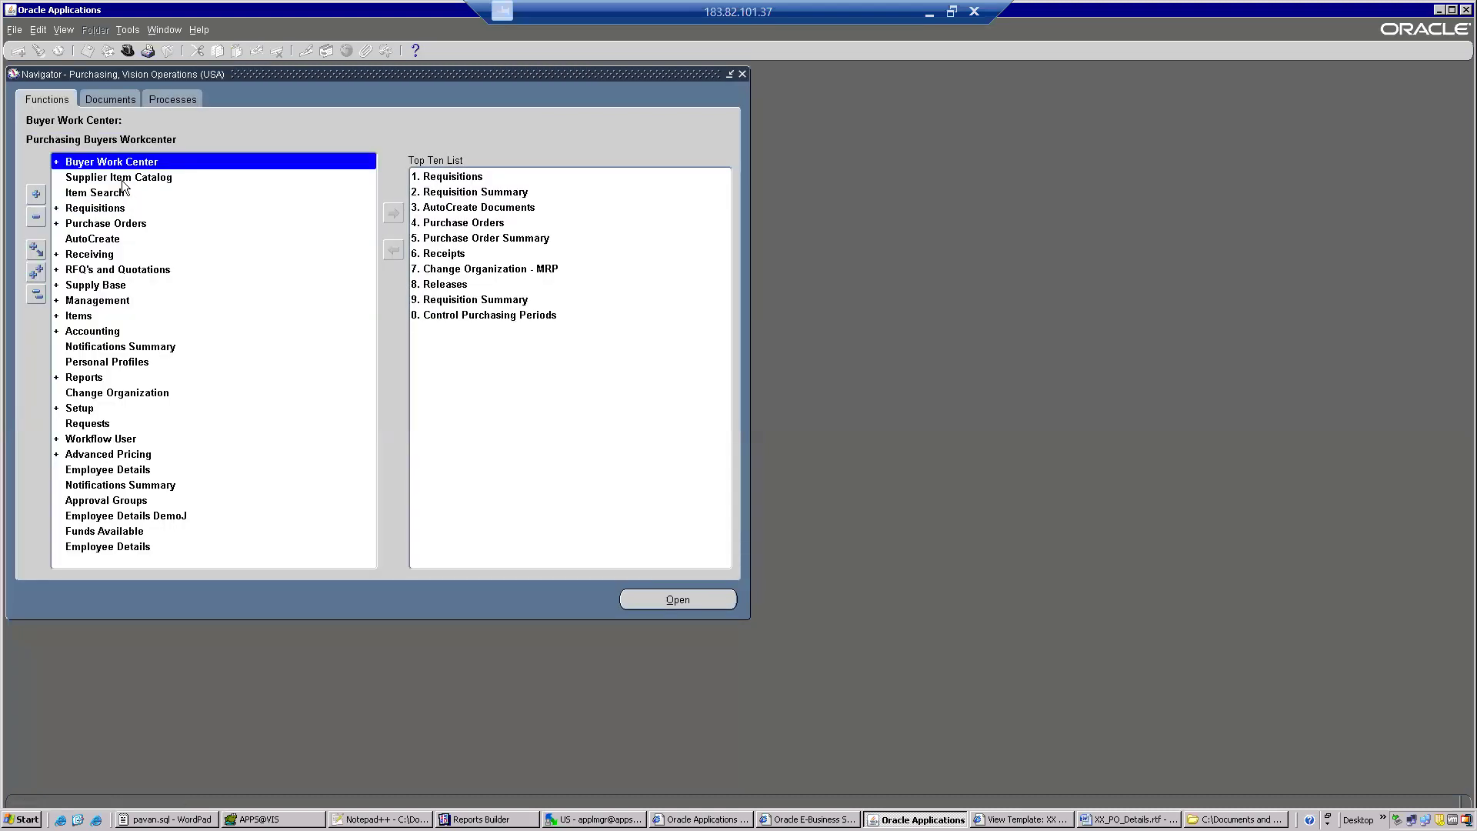
key(alt+n)
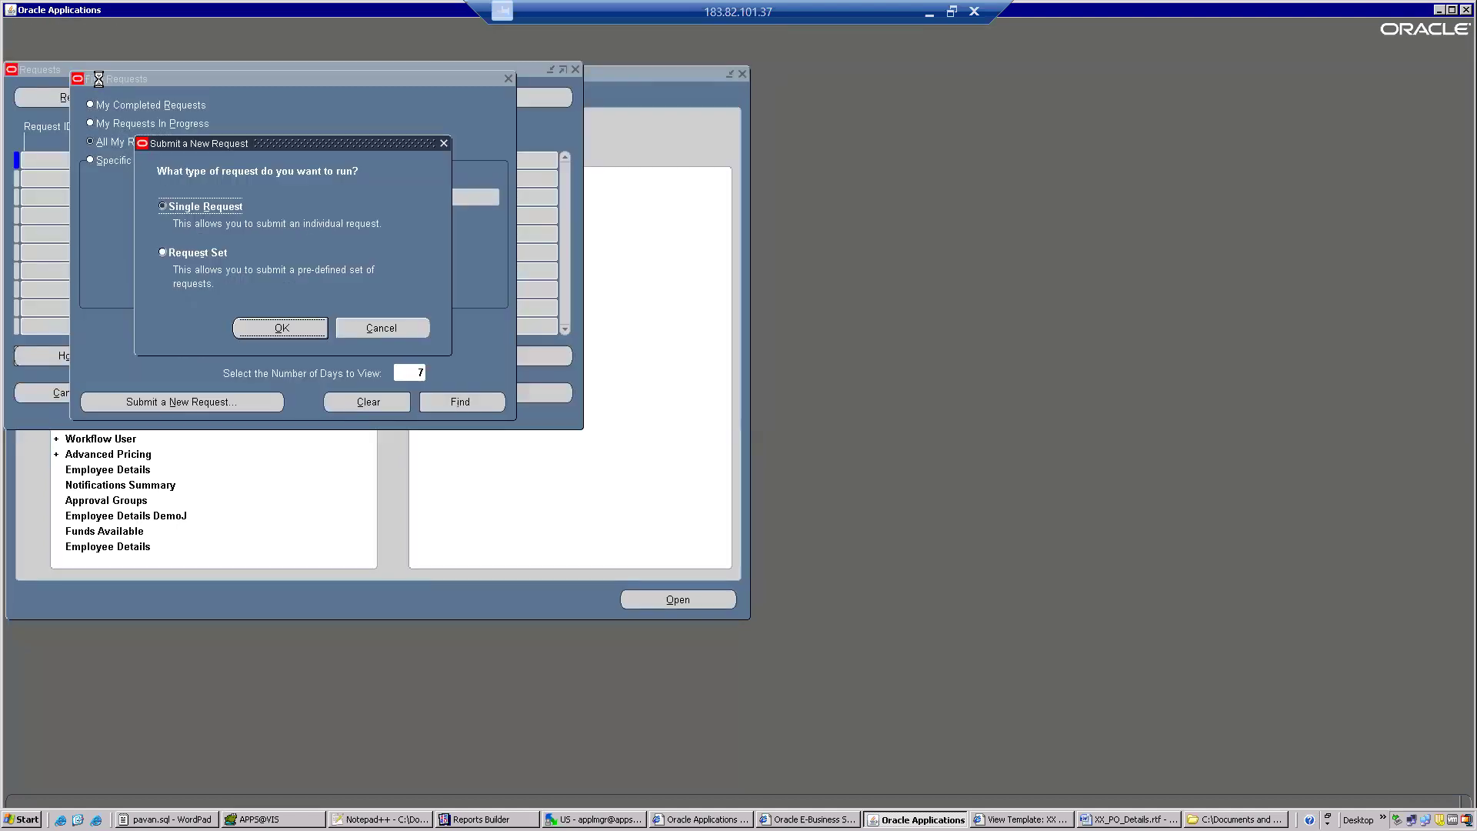
key(alt+o)
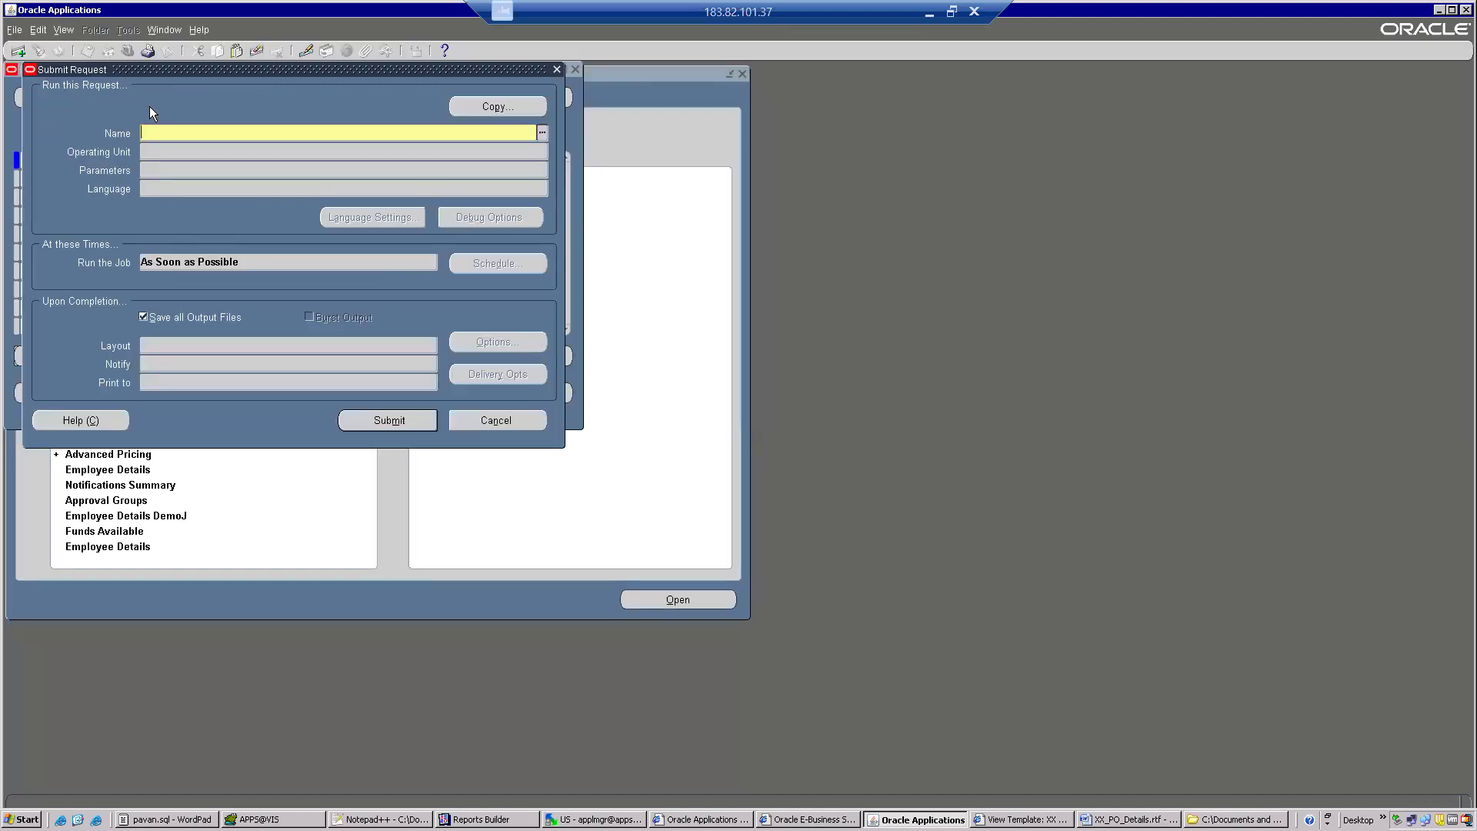
click(557, 69)
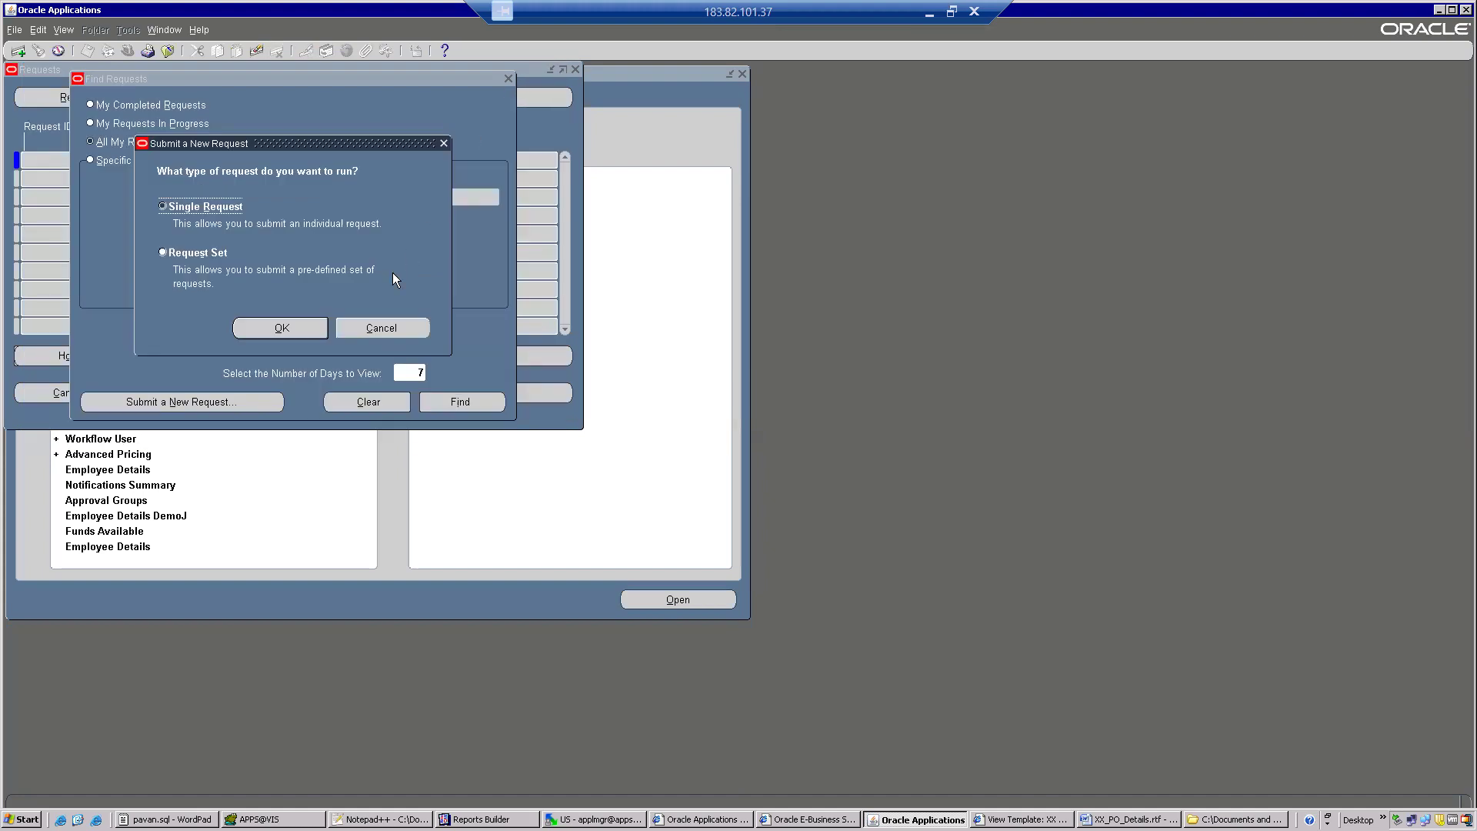
click(375, 326)
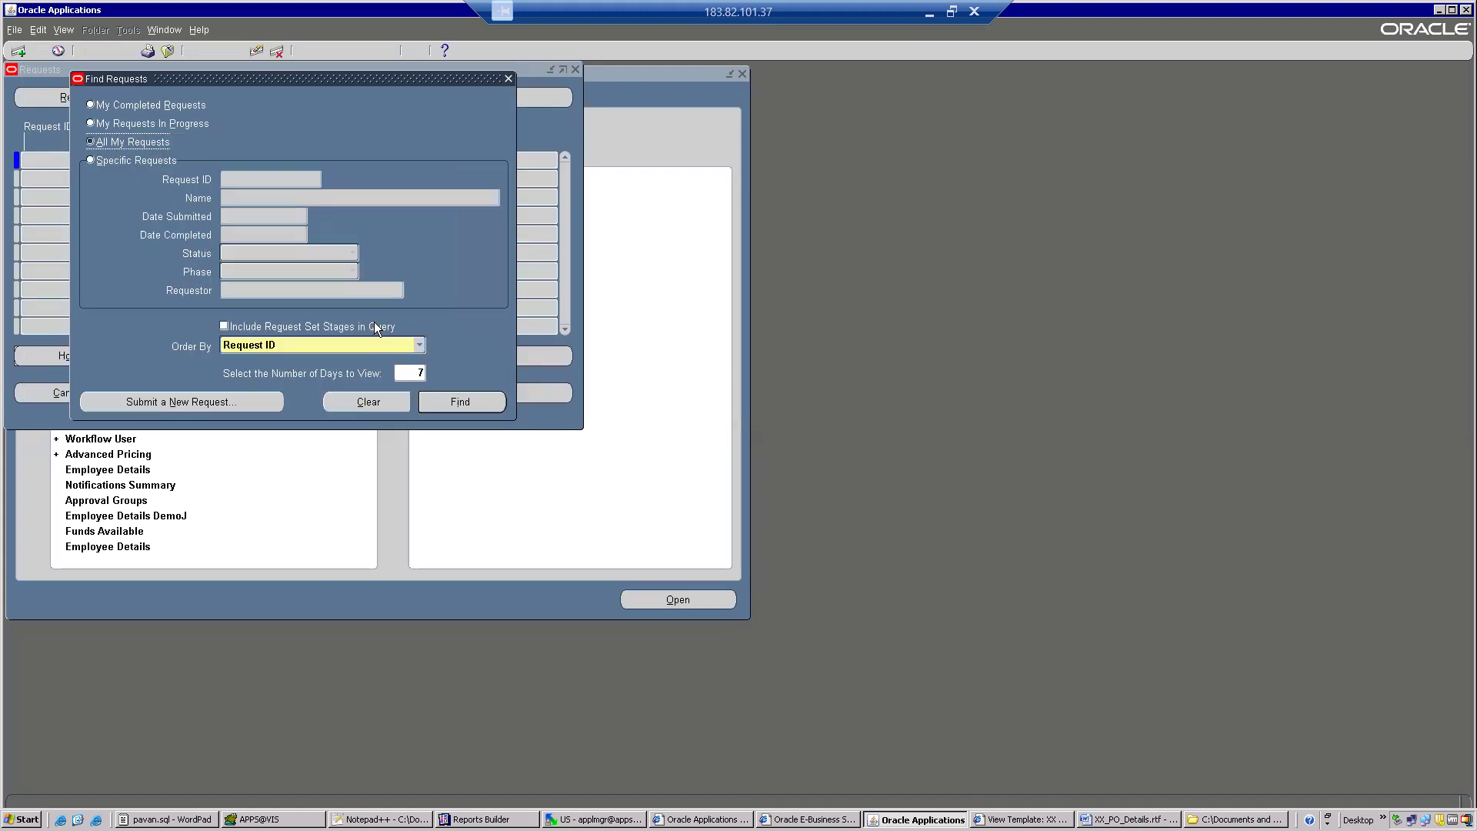
click(508, 80)
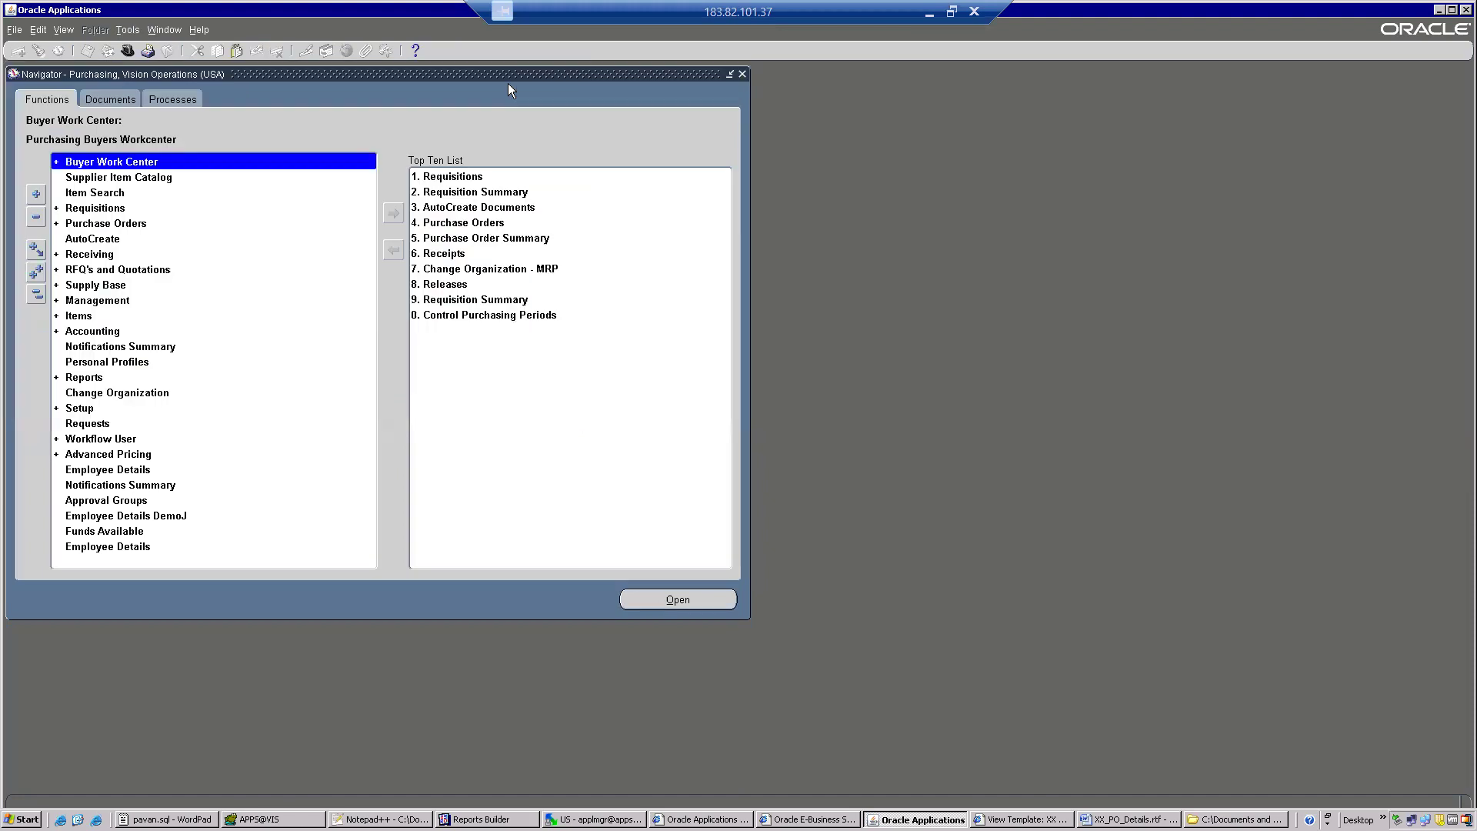
Start a new single request from the requests search.
click(67, 34)
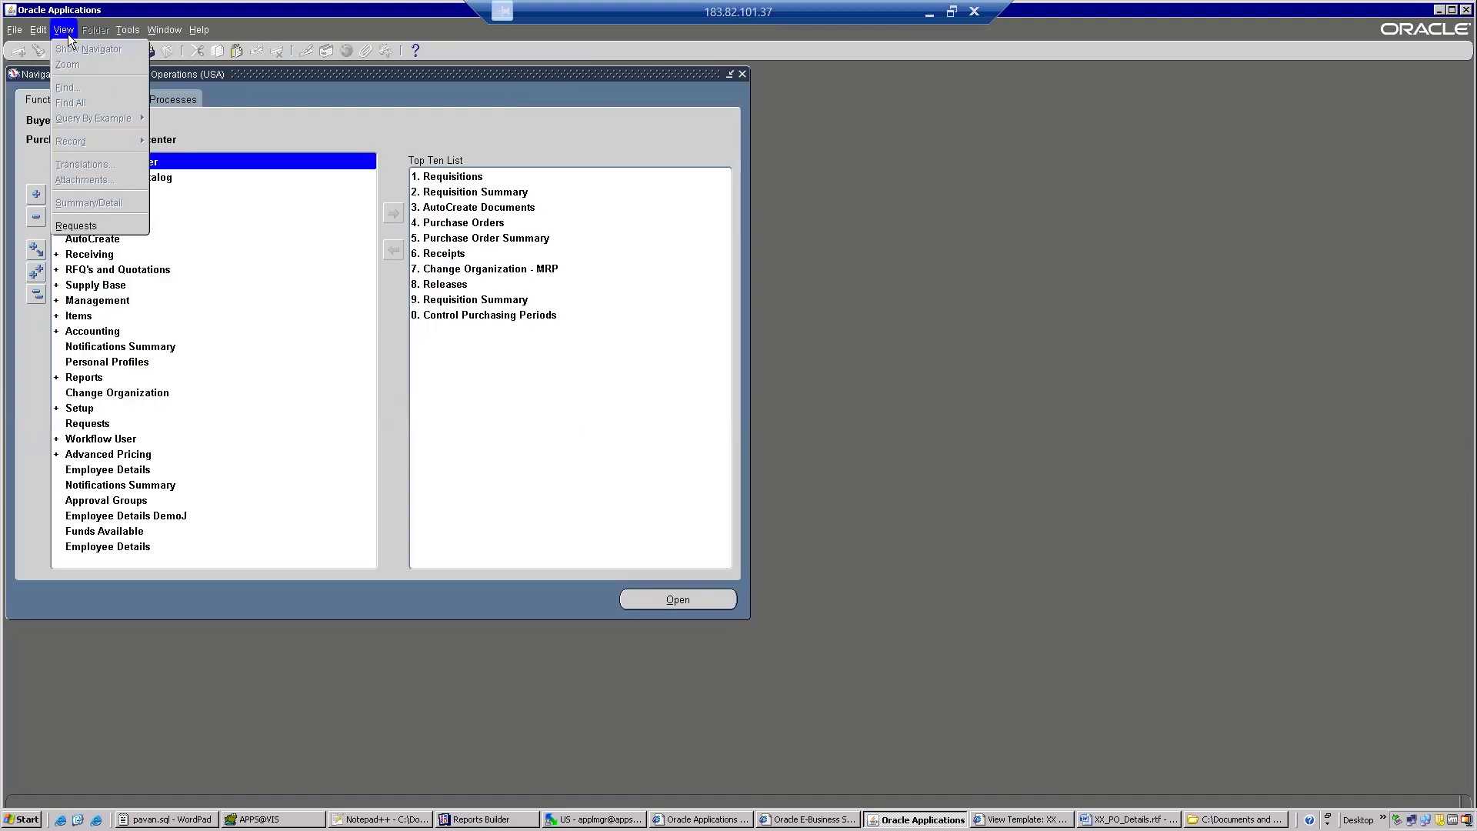
click(125, 224)
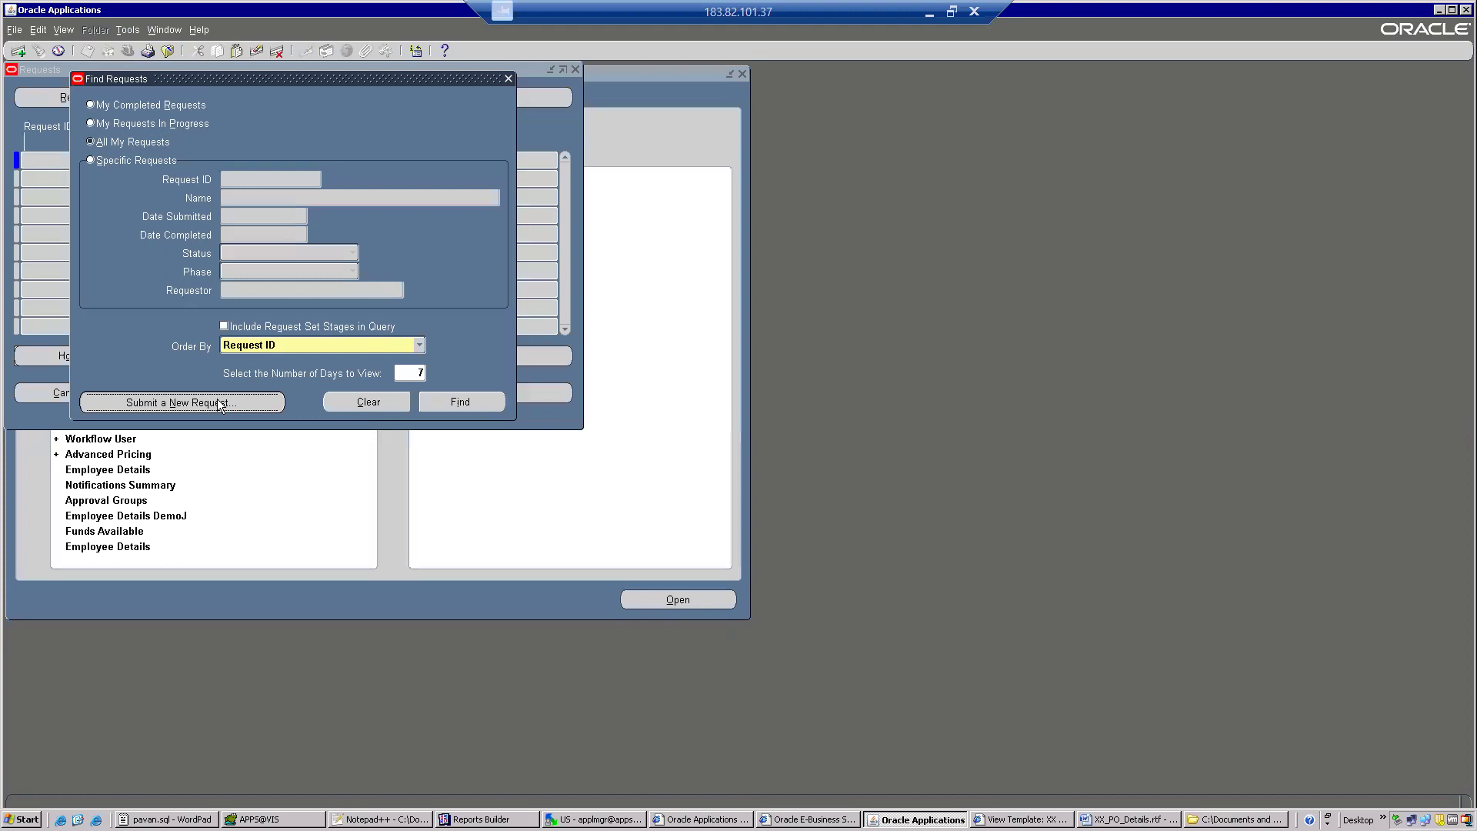
click(219, 402)
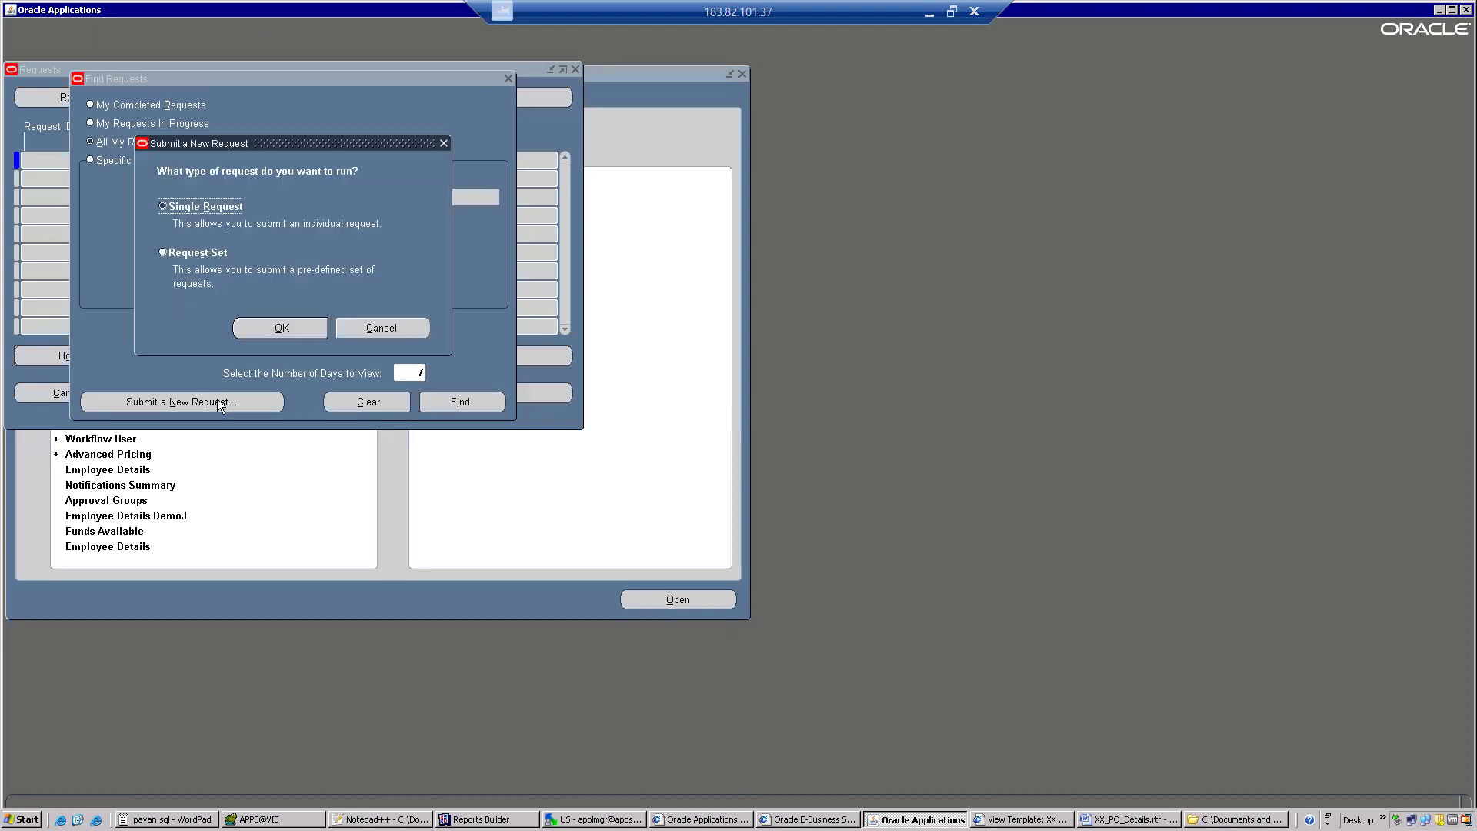
click(269, 323)
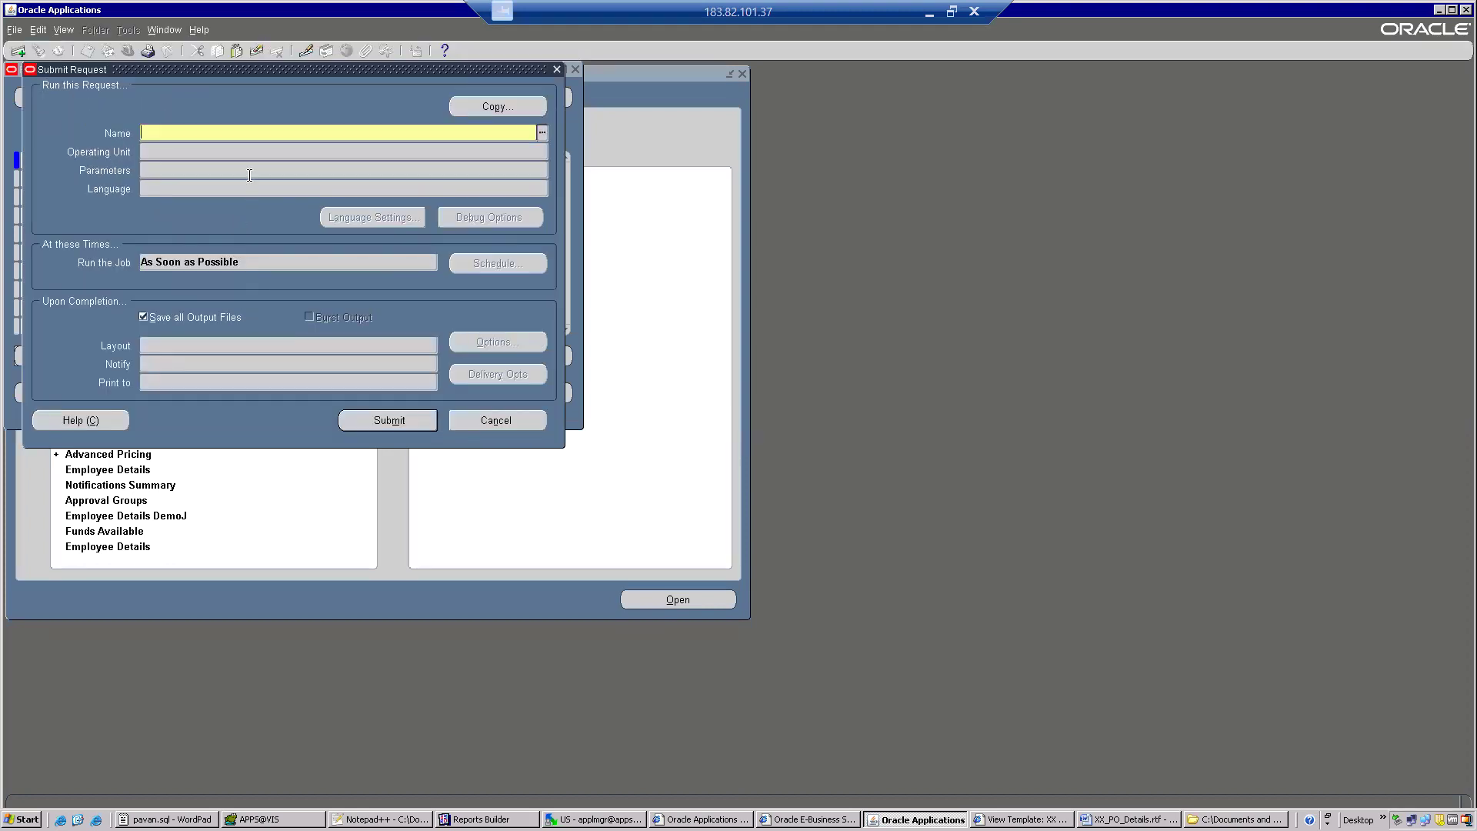
Try XXPO as the request name, cancel the choices and set the name to XX PO Details Report.
text(XXPO)
key(Tab)
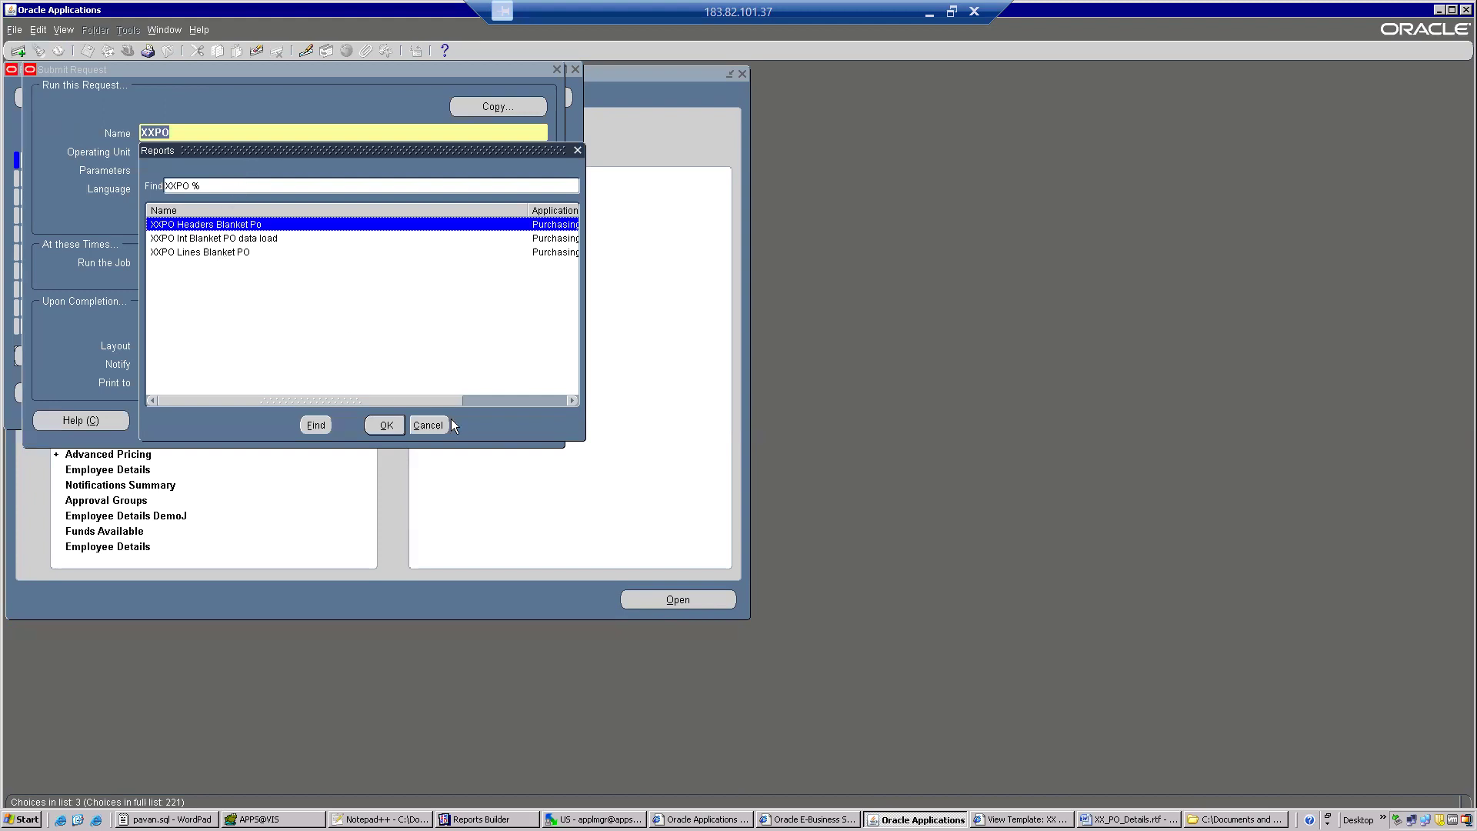
click(427, 425)
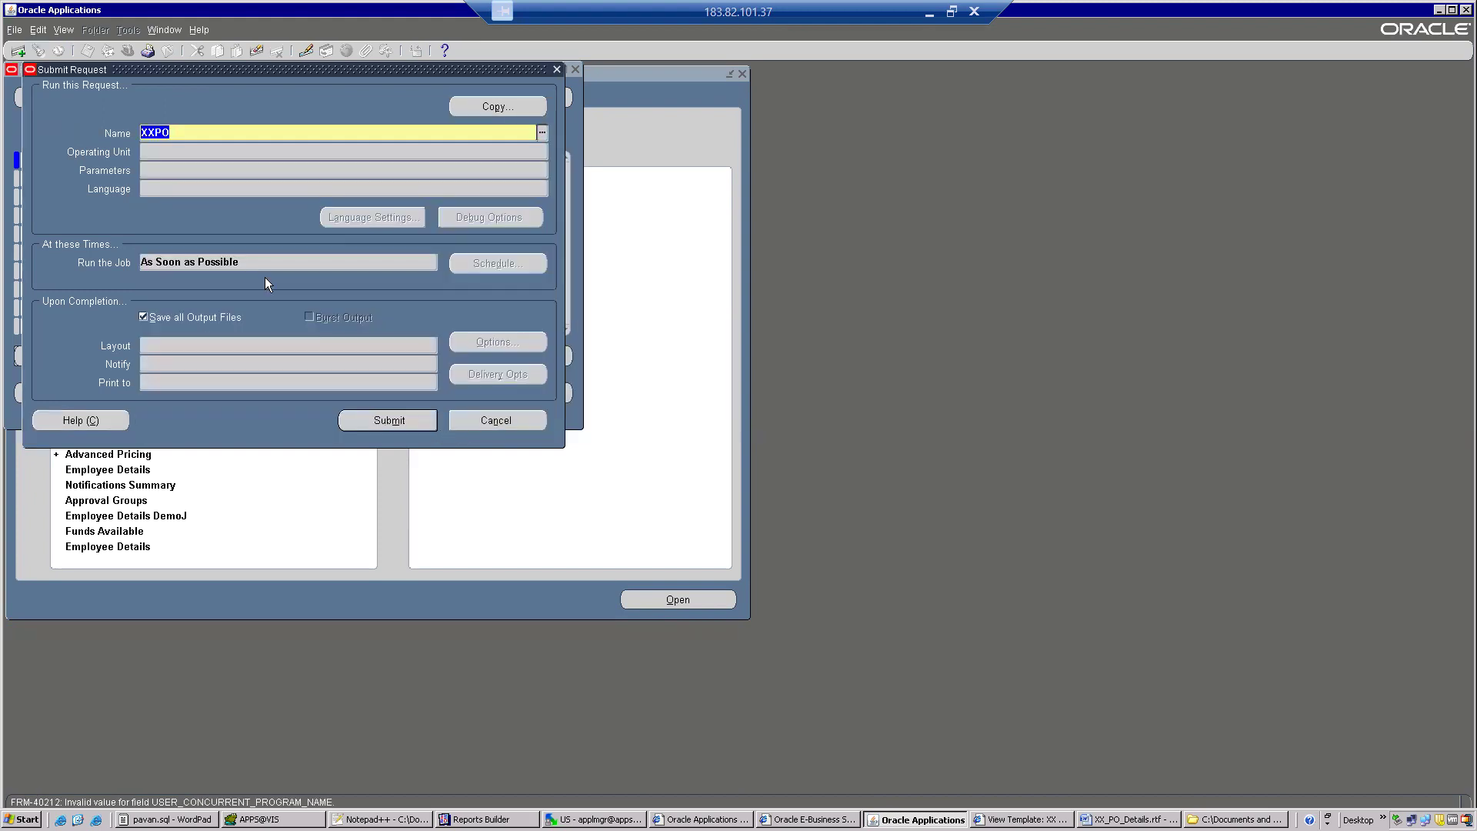
click(157, 135)
key(Tab)
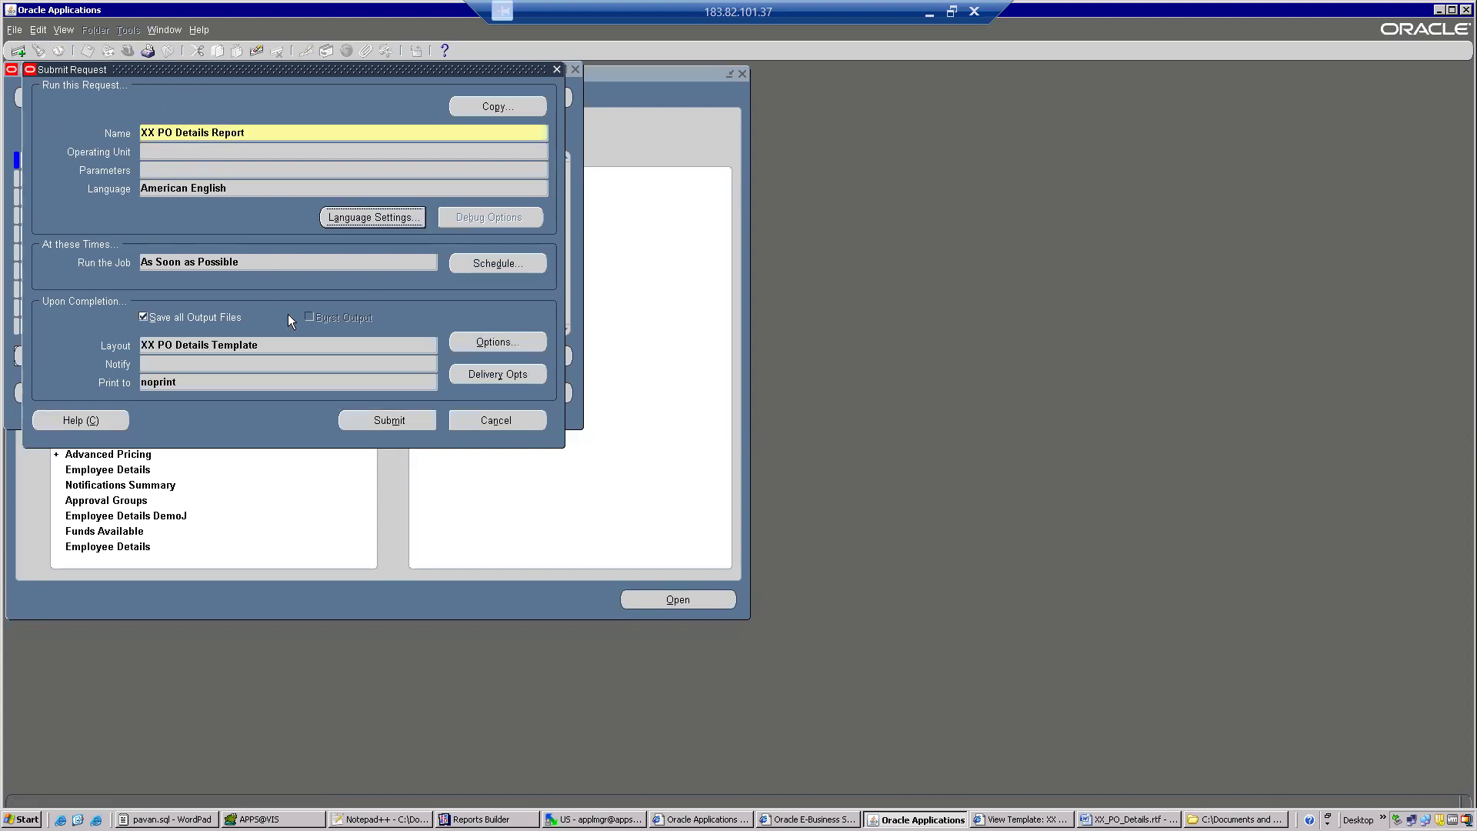
Switch the output format of XX PO Details Template to RTF and back to PDF in the completion options.
click(265, 349)
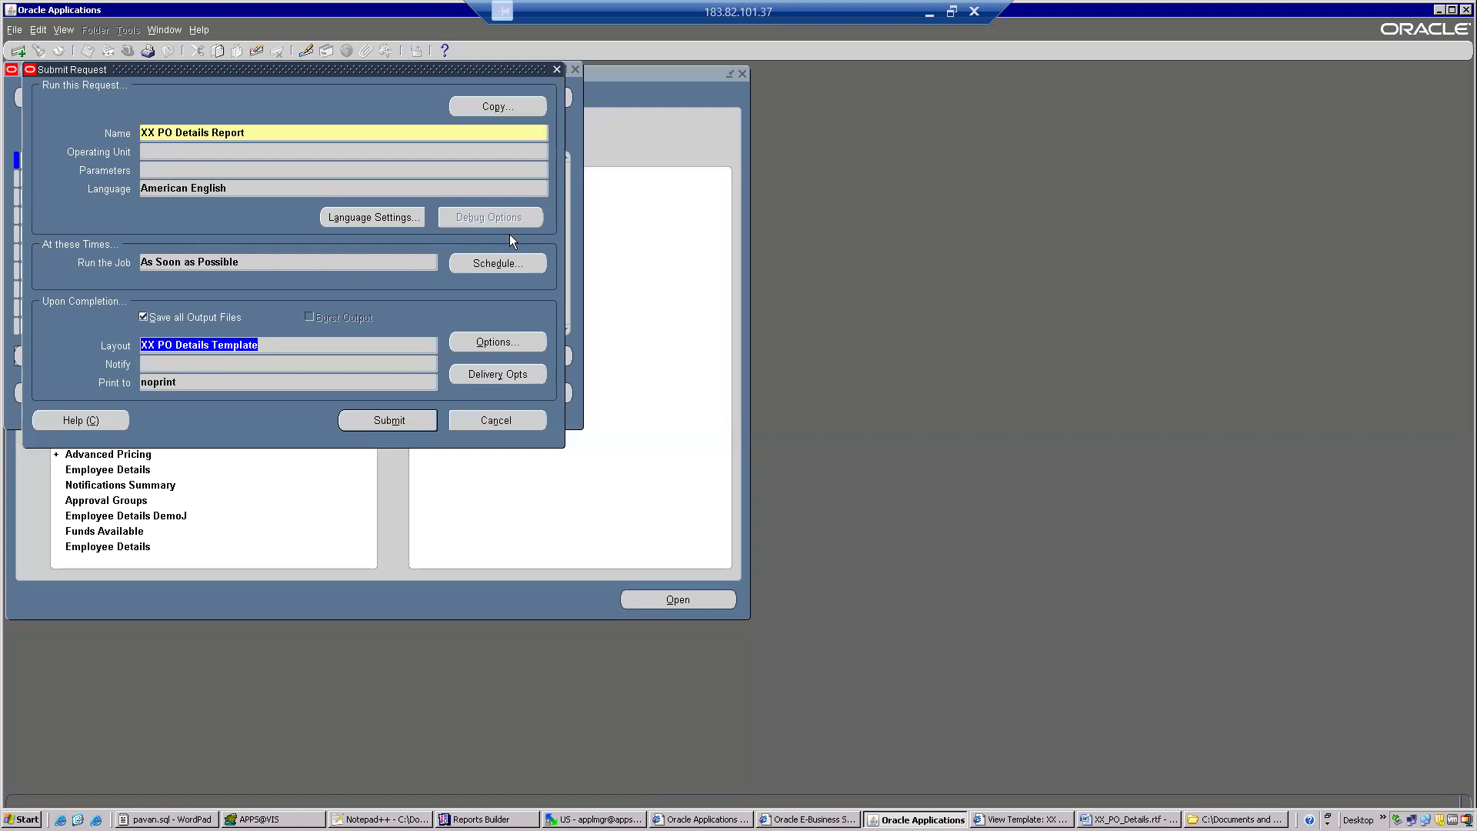
click(478, 343)
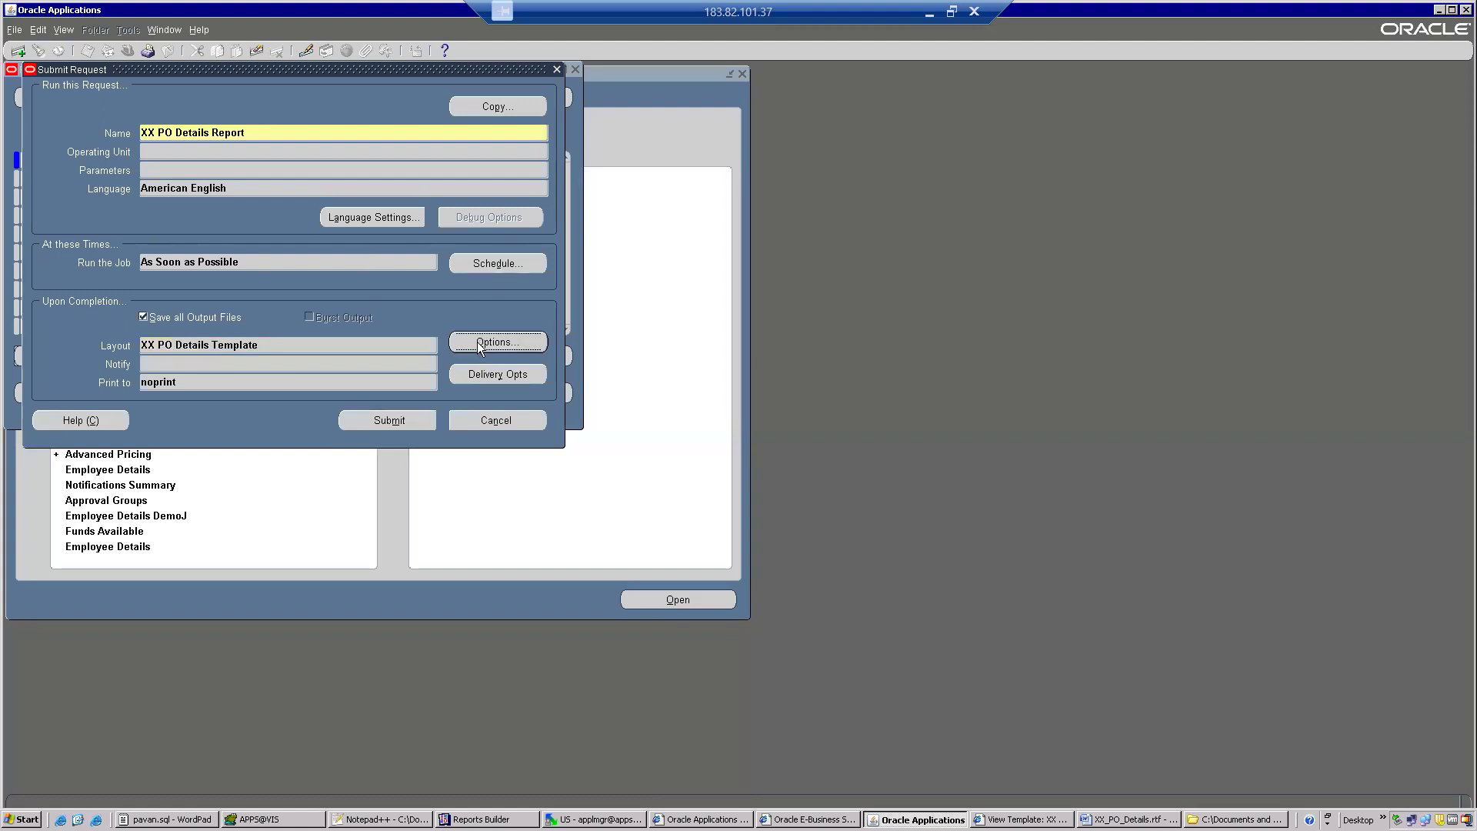
click(350, 165)
click(360, 164)
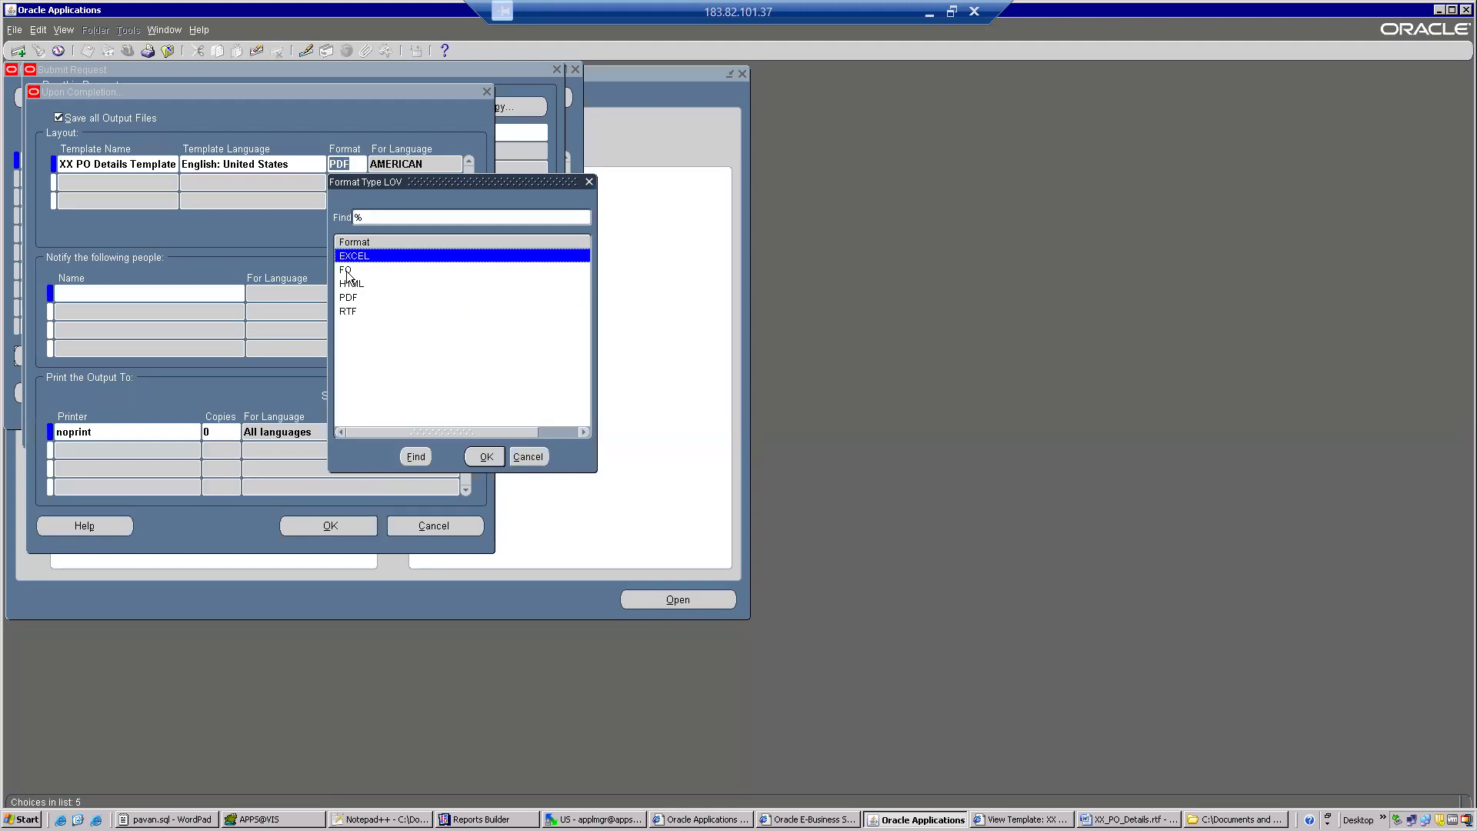
double_click(346, 310)
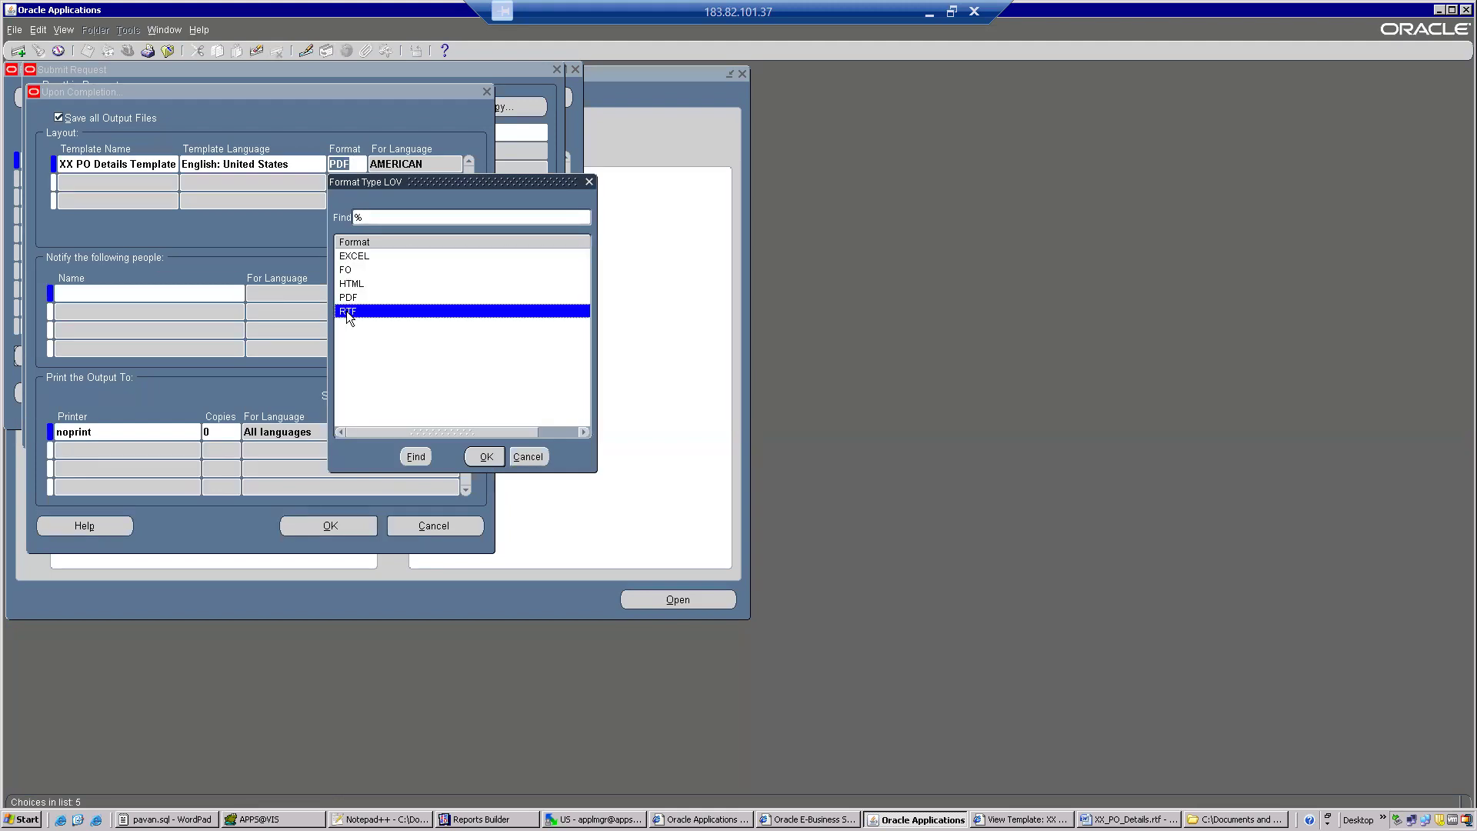
click(349, 162)
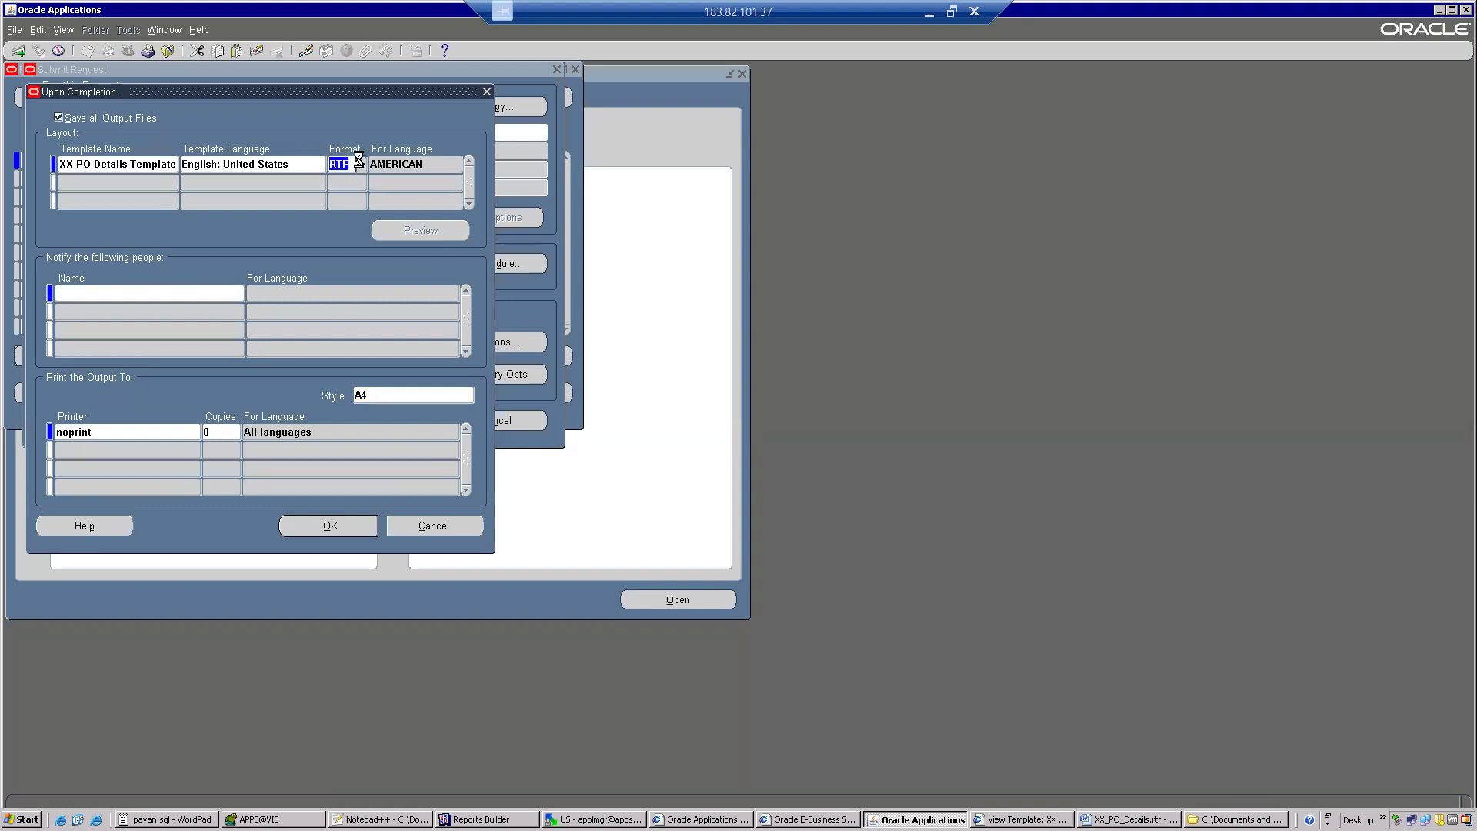
double_click(349, 297)
click(326, 525)
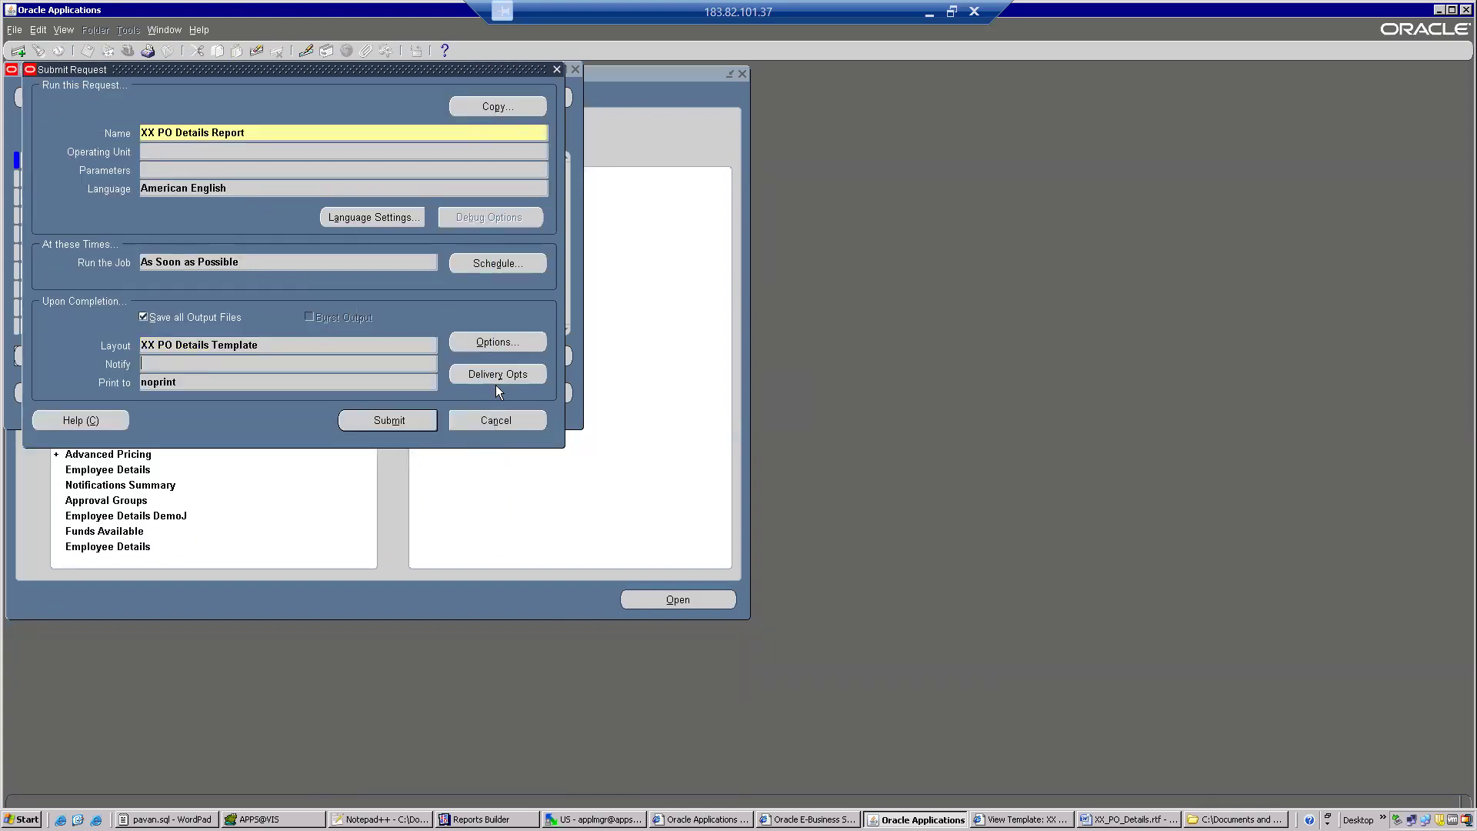
Submit the XX PO Details Report request without adding another one, and list all own requests.
click(400, 428)
click(783, 469)
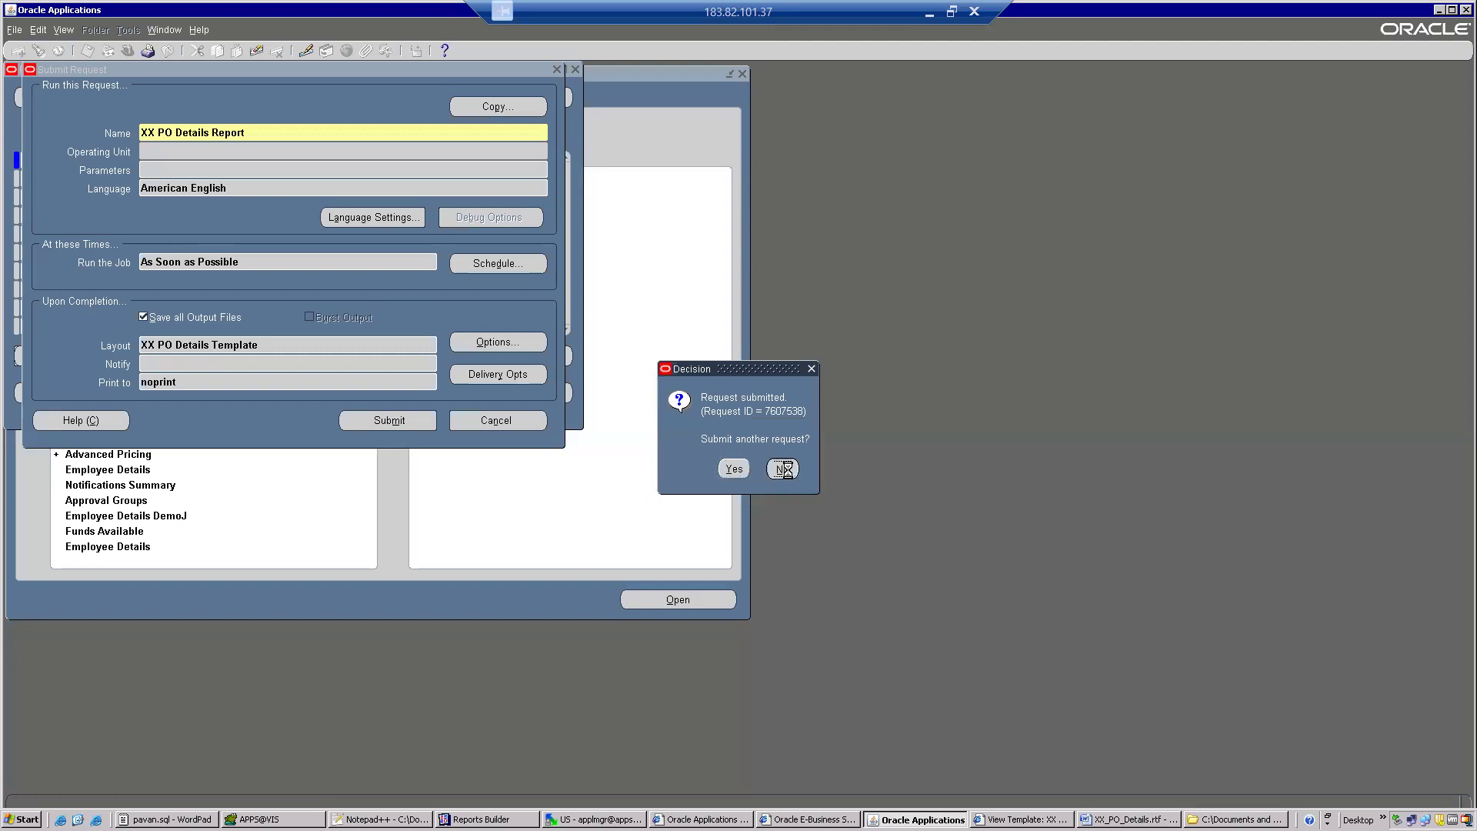
click(500, 398)
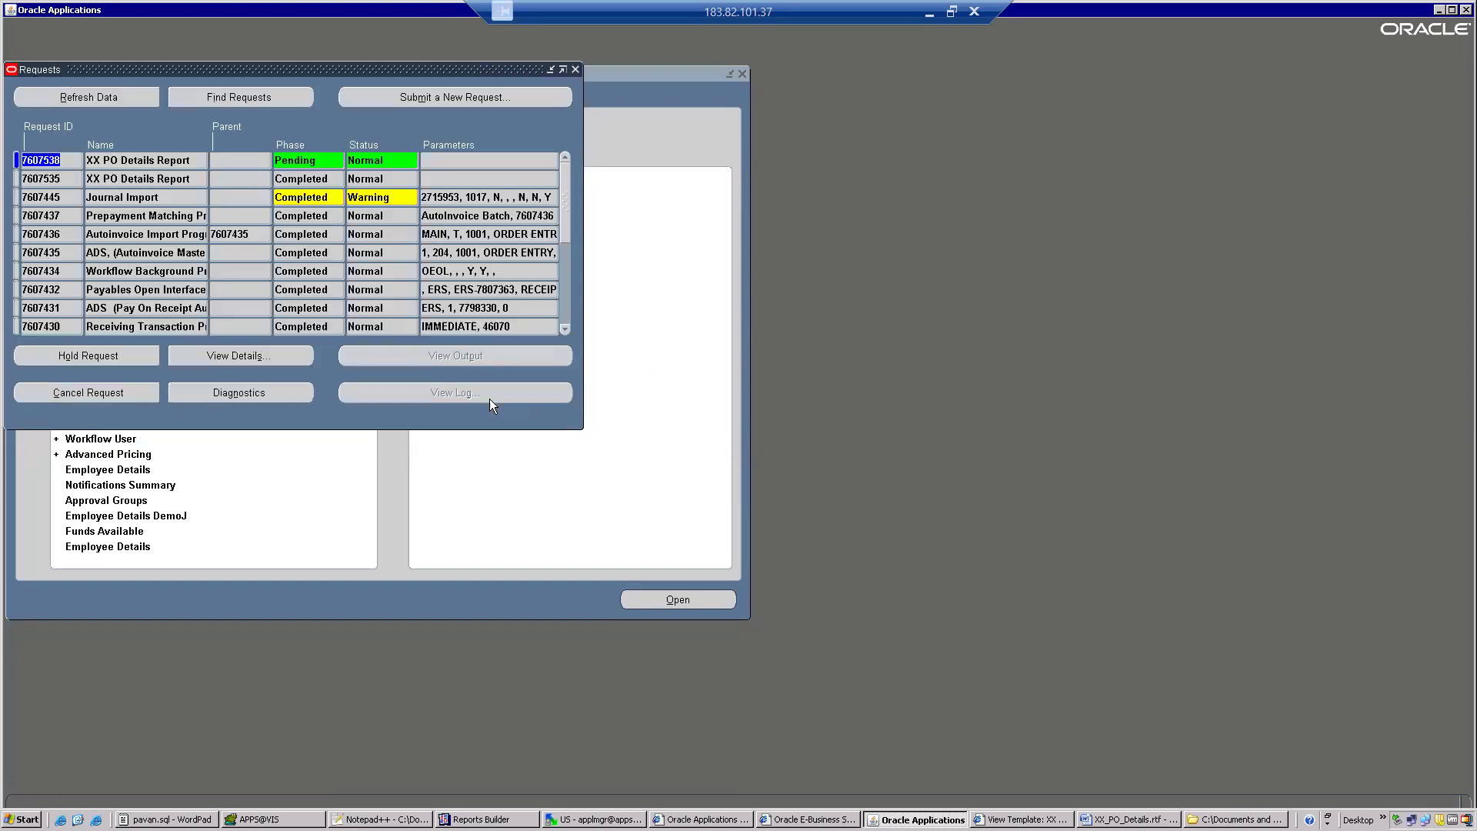
Refresh the request list and view the details of the earlier XX PO Details Report request.
click(86, 88)
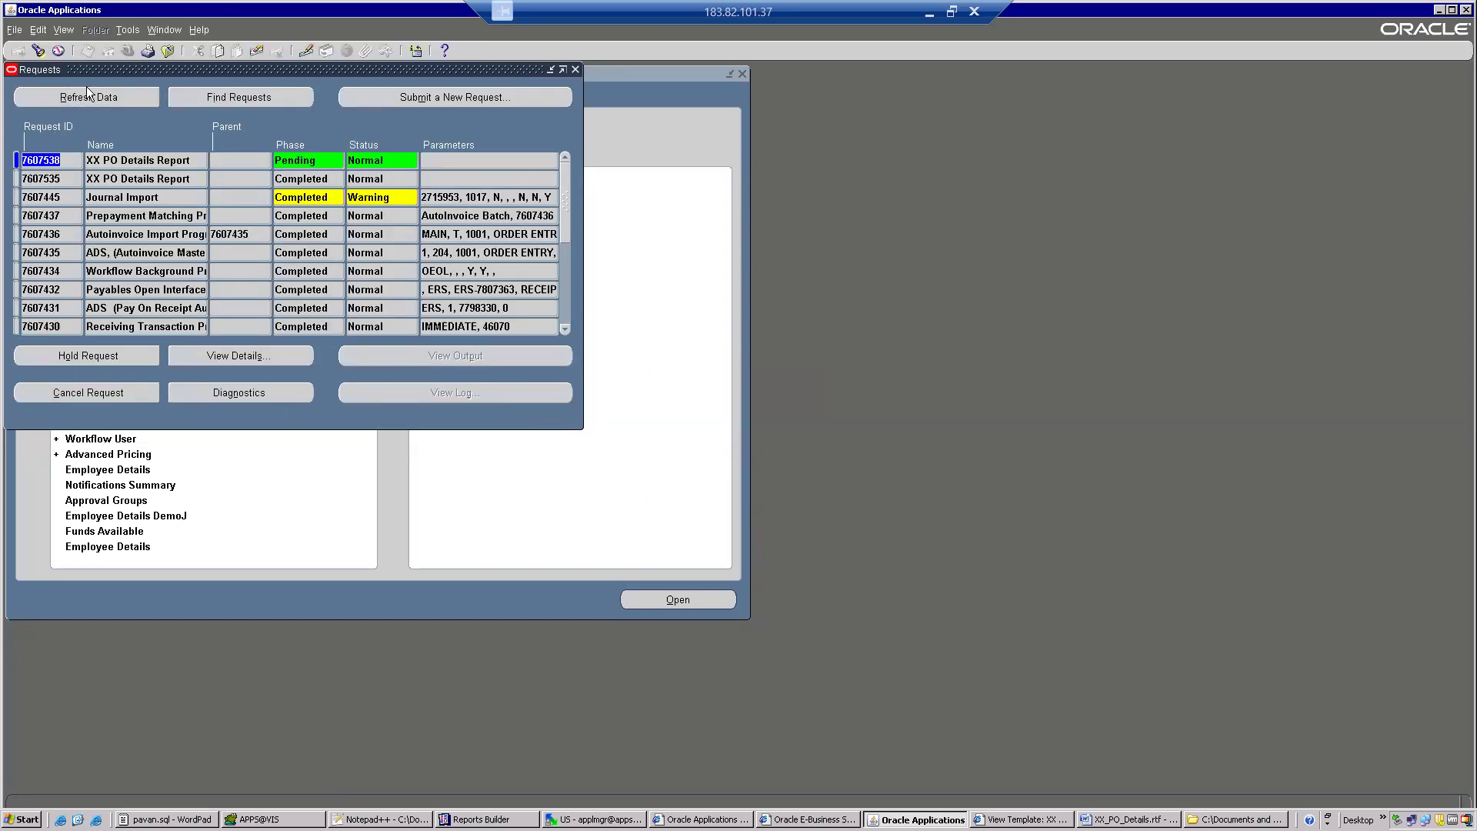
click(87, 96)
click(108, 179)
click(240, 357)
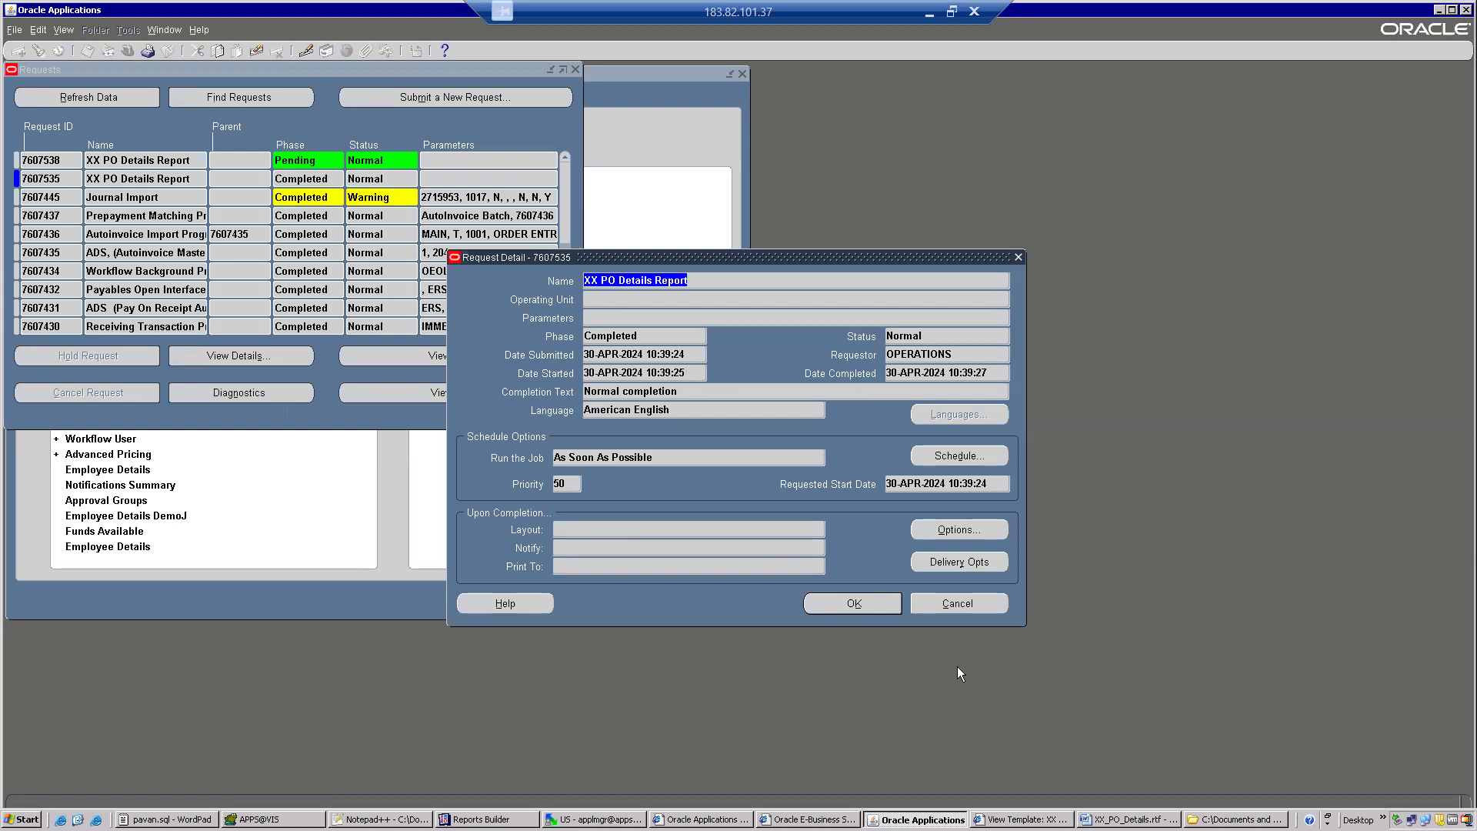
click(960, 605)
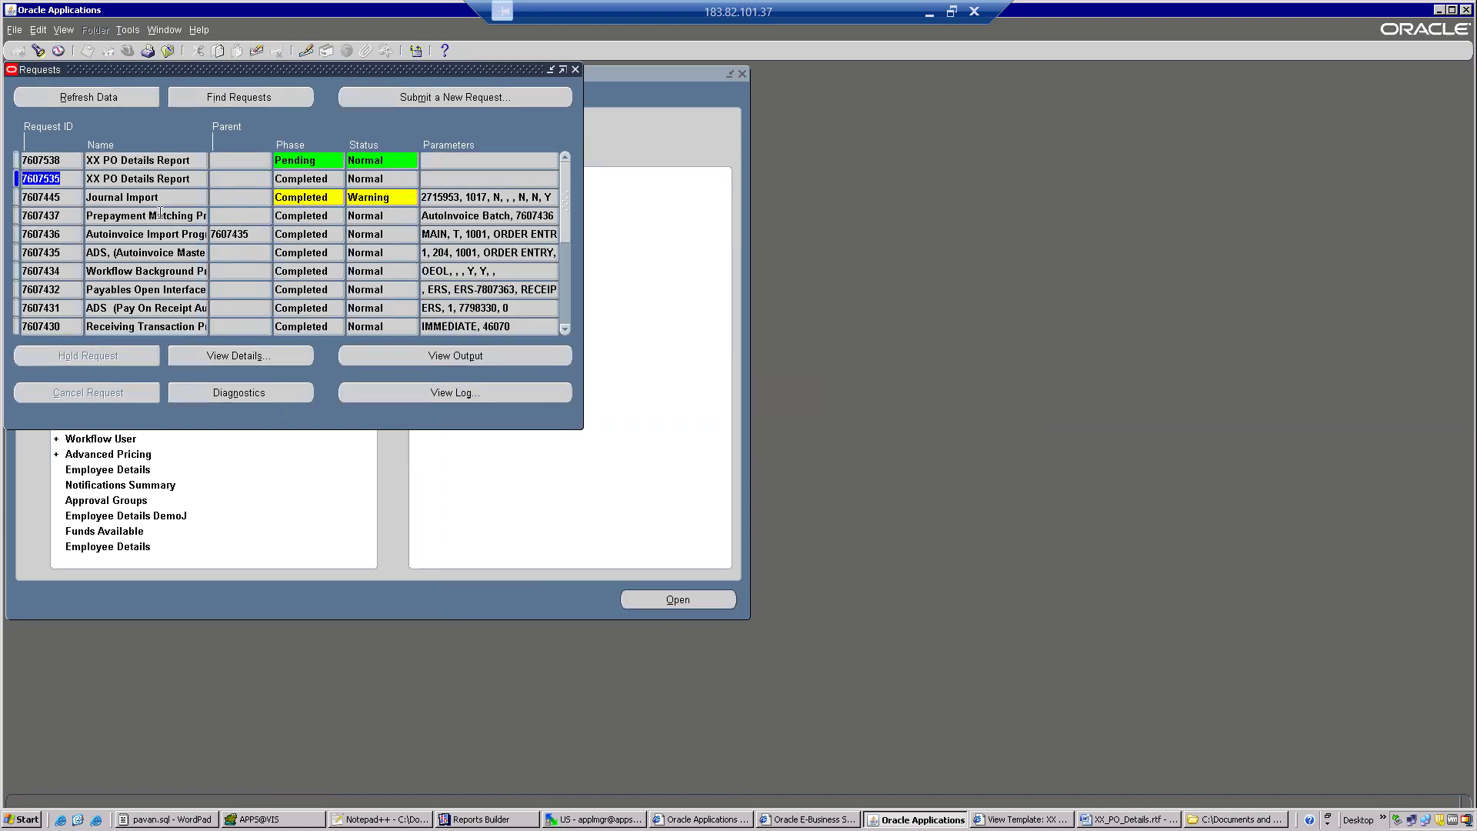
Refresh the request list until the newest XX PO Details Report request finishes, and view its output.
click(120, 99)
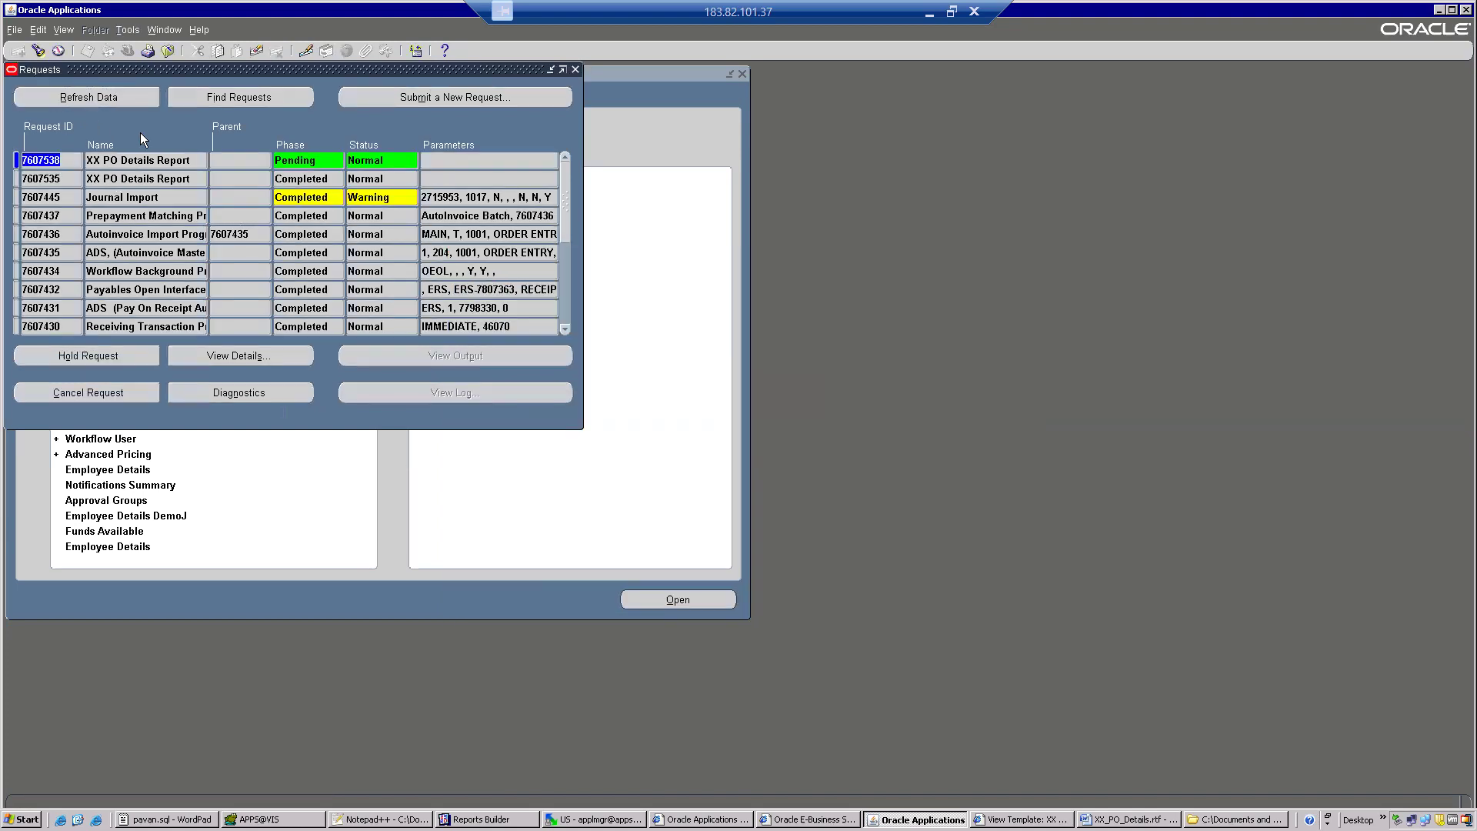
click(123, 96)
click(123, 96)
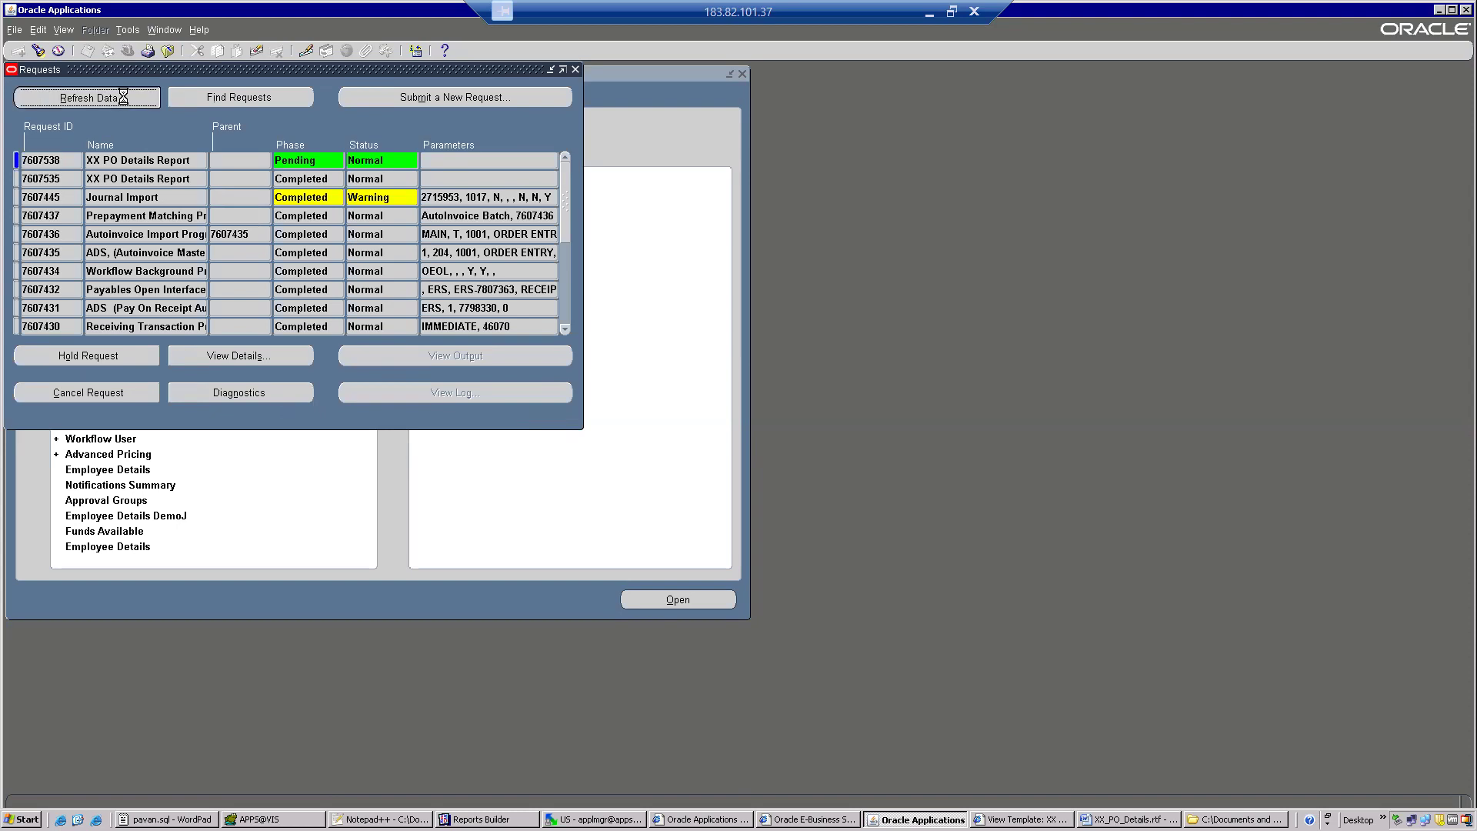
click(123, 95)
click(123, 95)
click(123, 95)
click(123, 95)
click(124, 96)
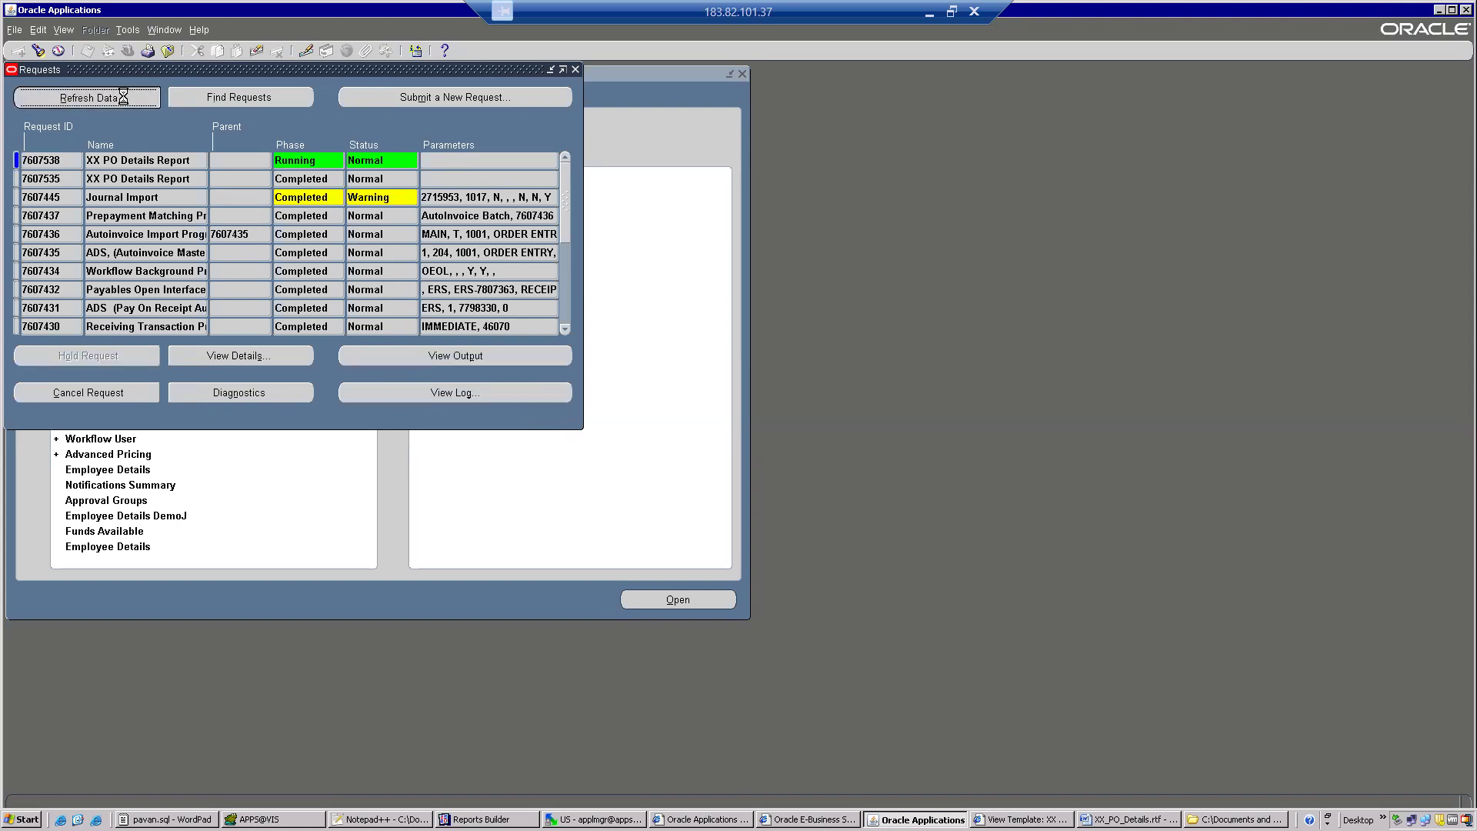
click(123, 95)
click(123, 95)
click(123, 95)
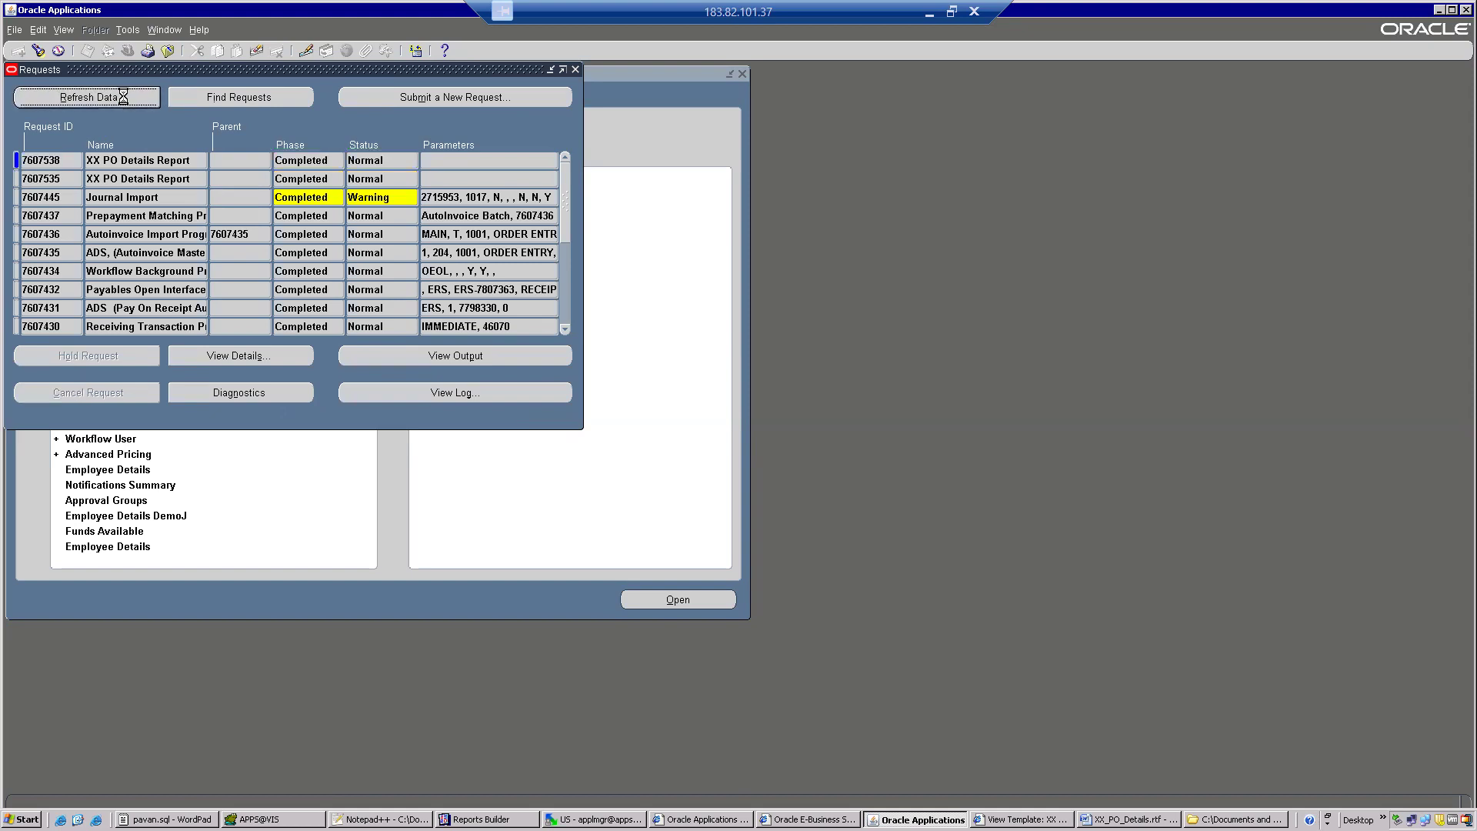
click(365, 348)
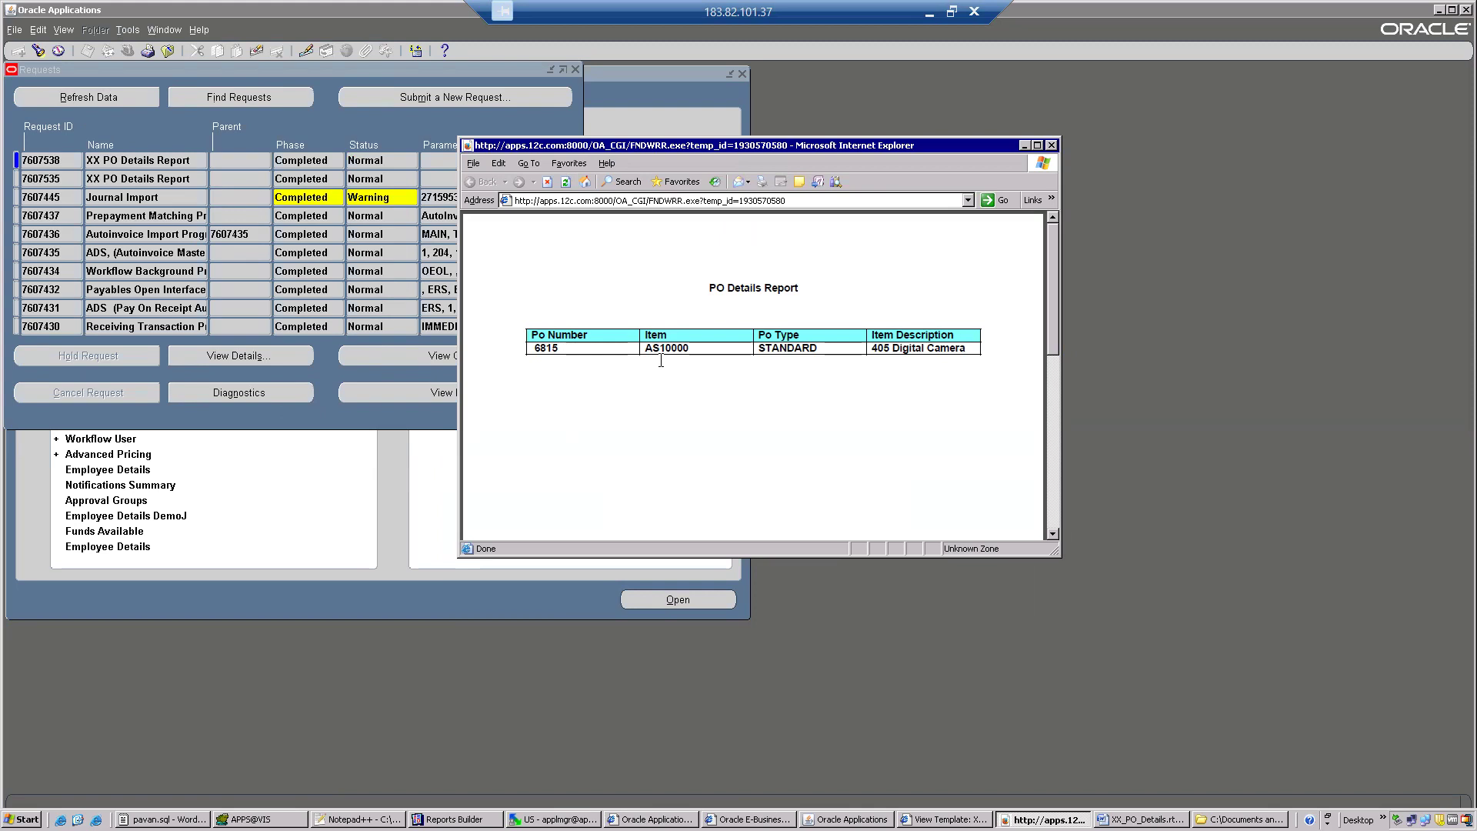
click(1053, 144)
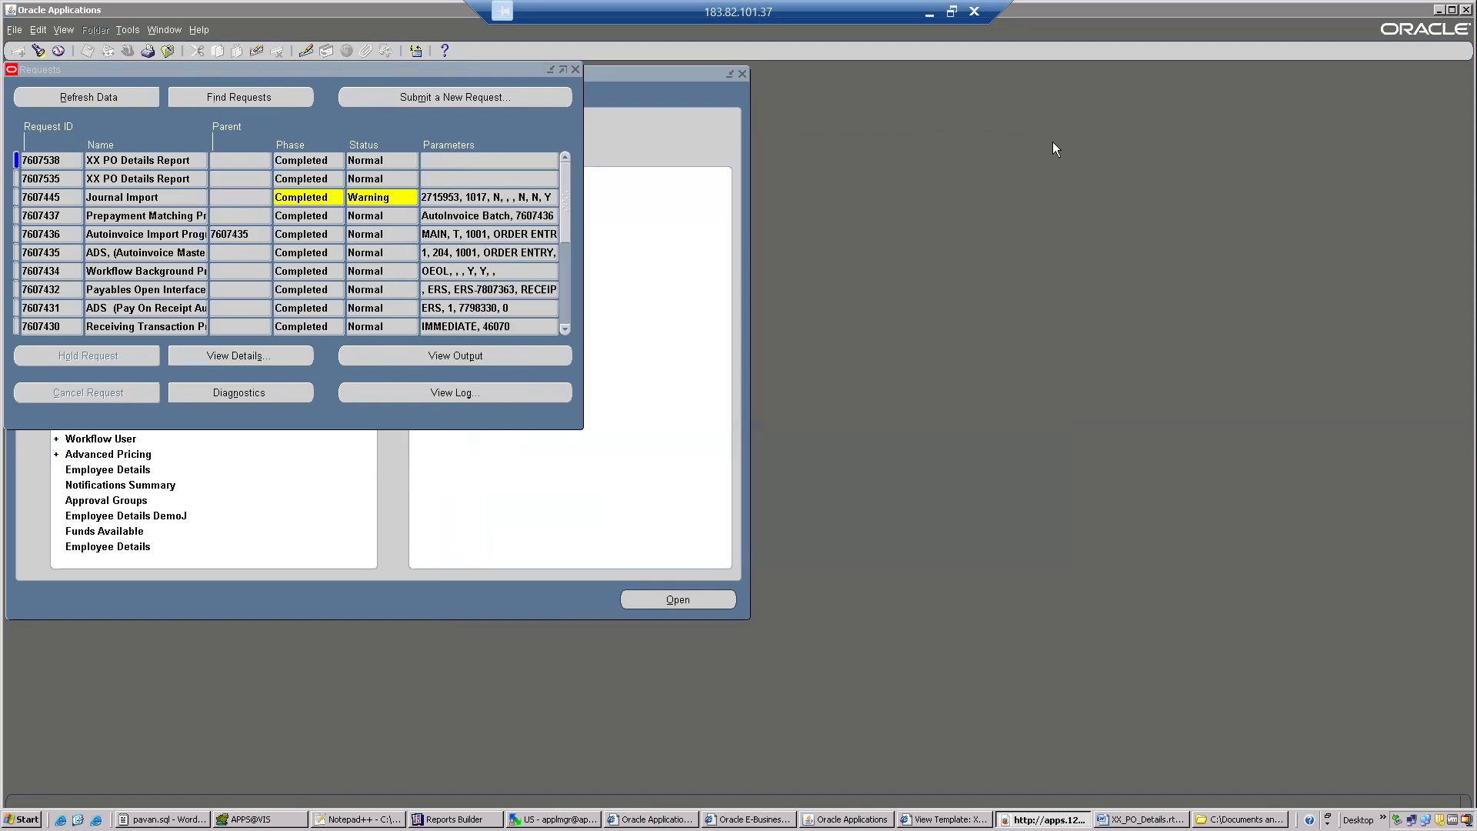
View the newest request's XML data from its diagnostics and switch to XX_PO_Details.rtf in Word.
click(226, 391)
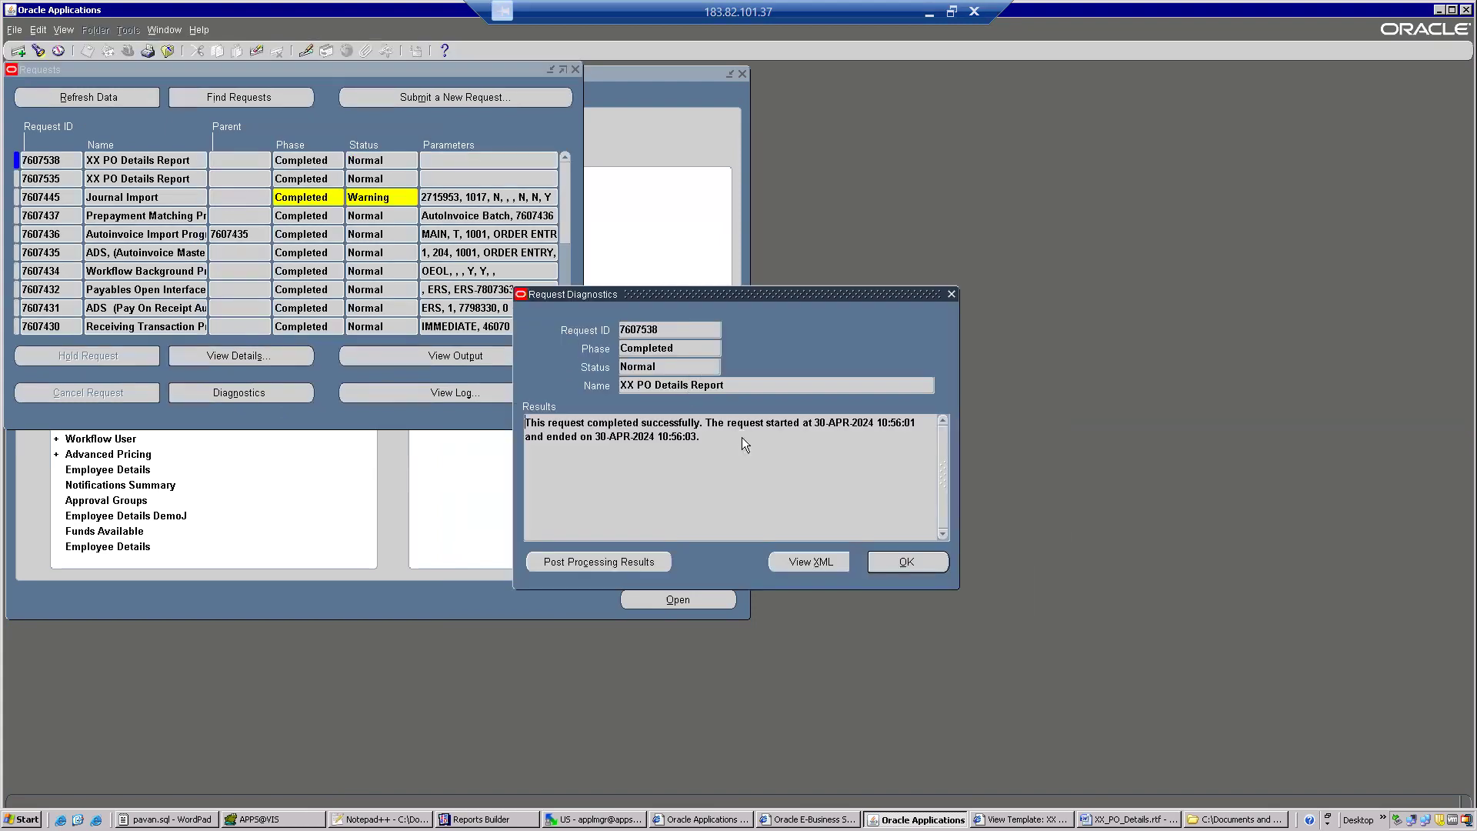
click(807, 560)
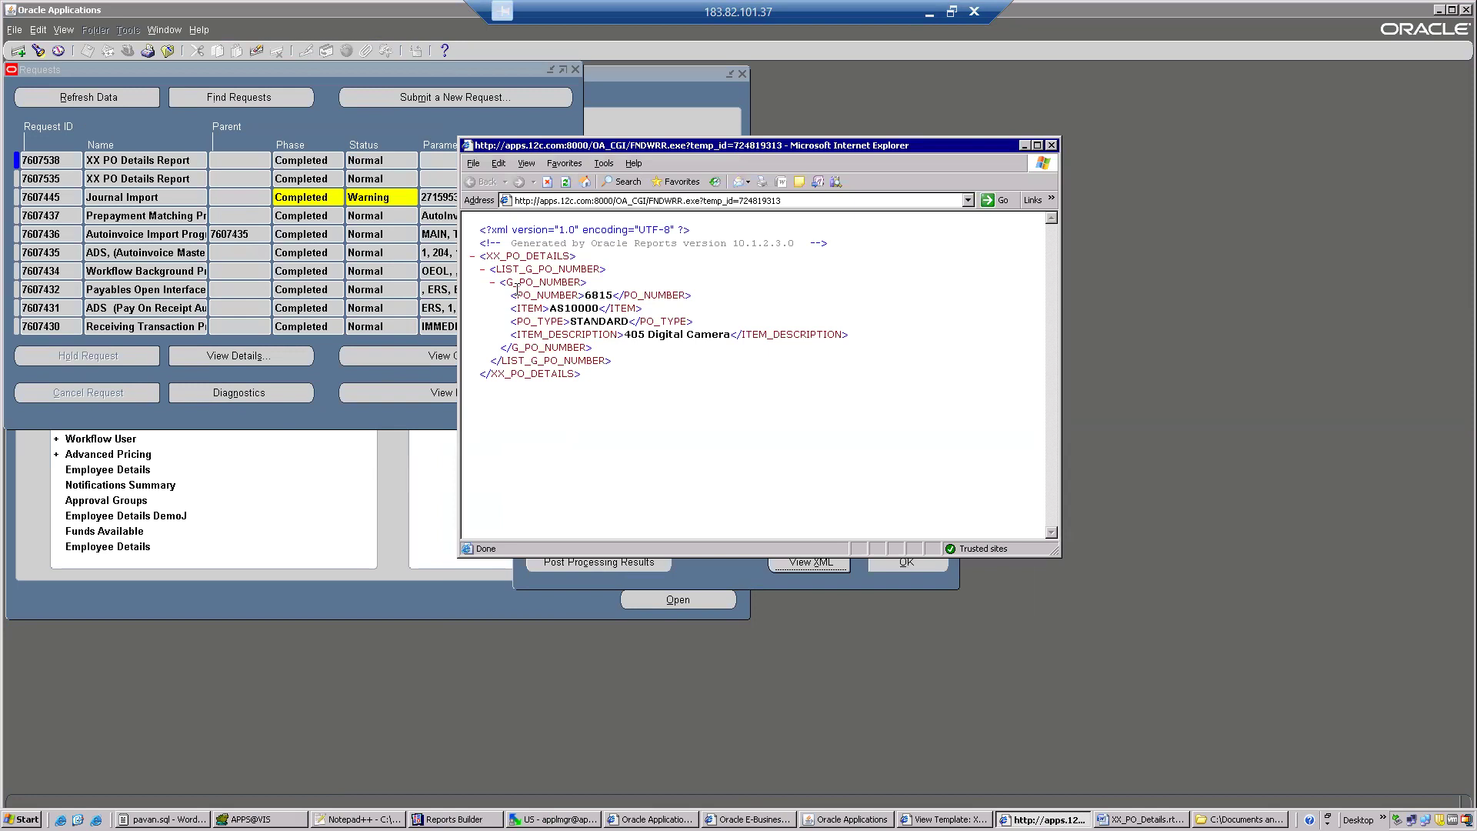
click(1052, 145)
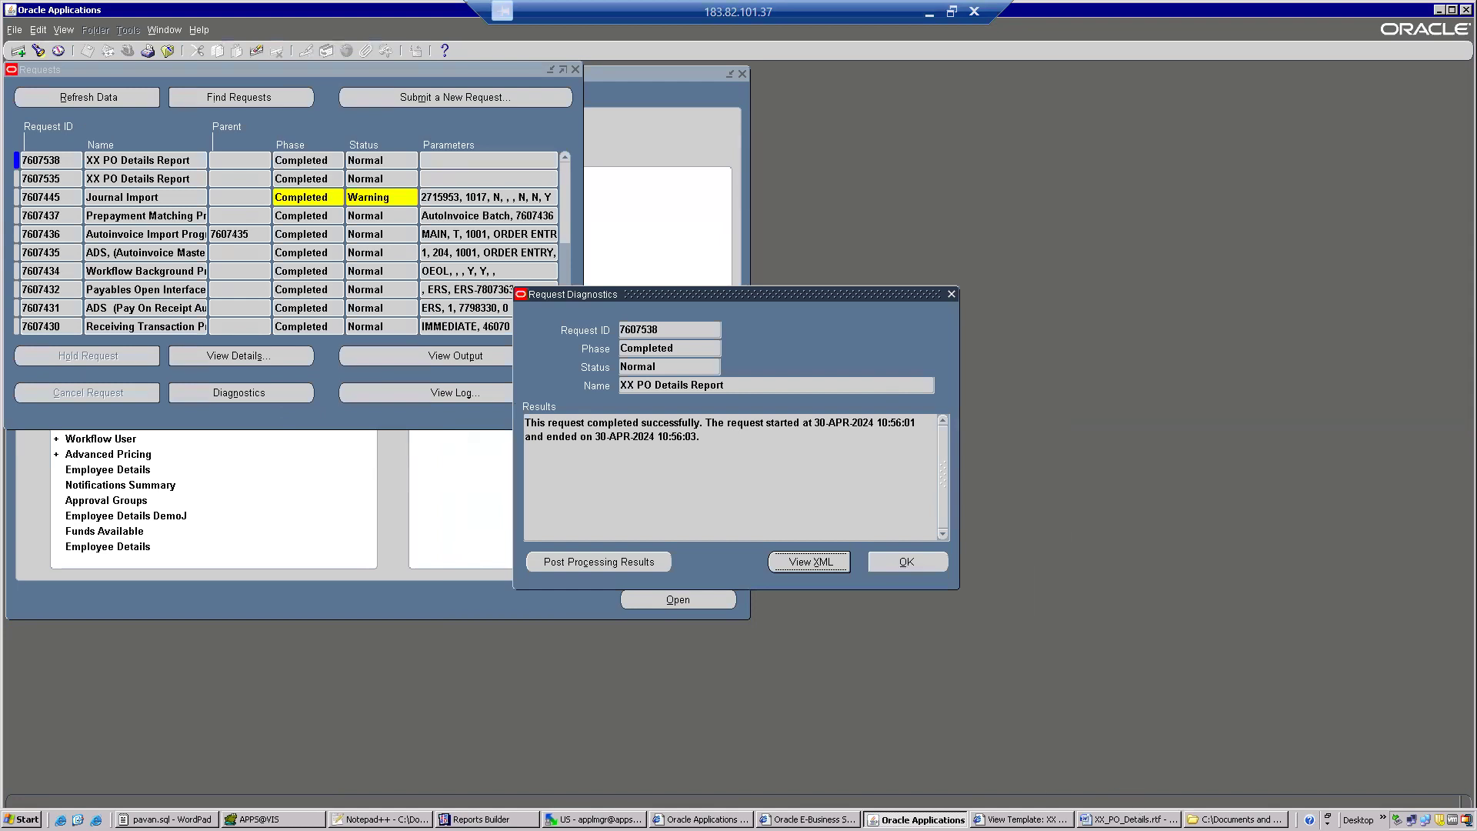
click(1128, 820)
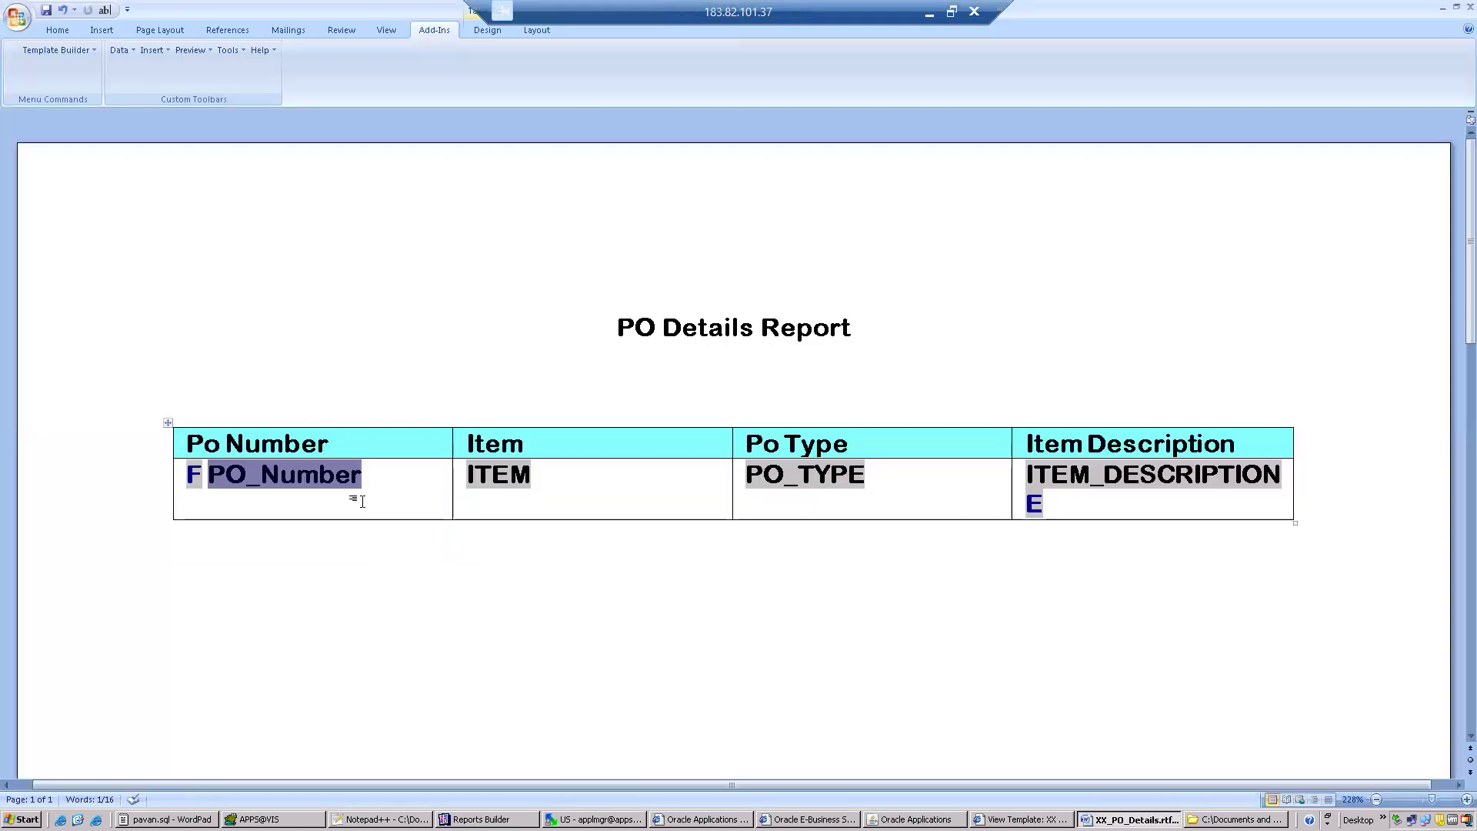
In the PO_Number form field's help text, replace the end of the PO_NUMBER tag name with XDO00002.
double_click(303, 474)
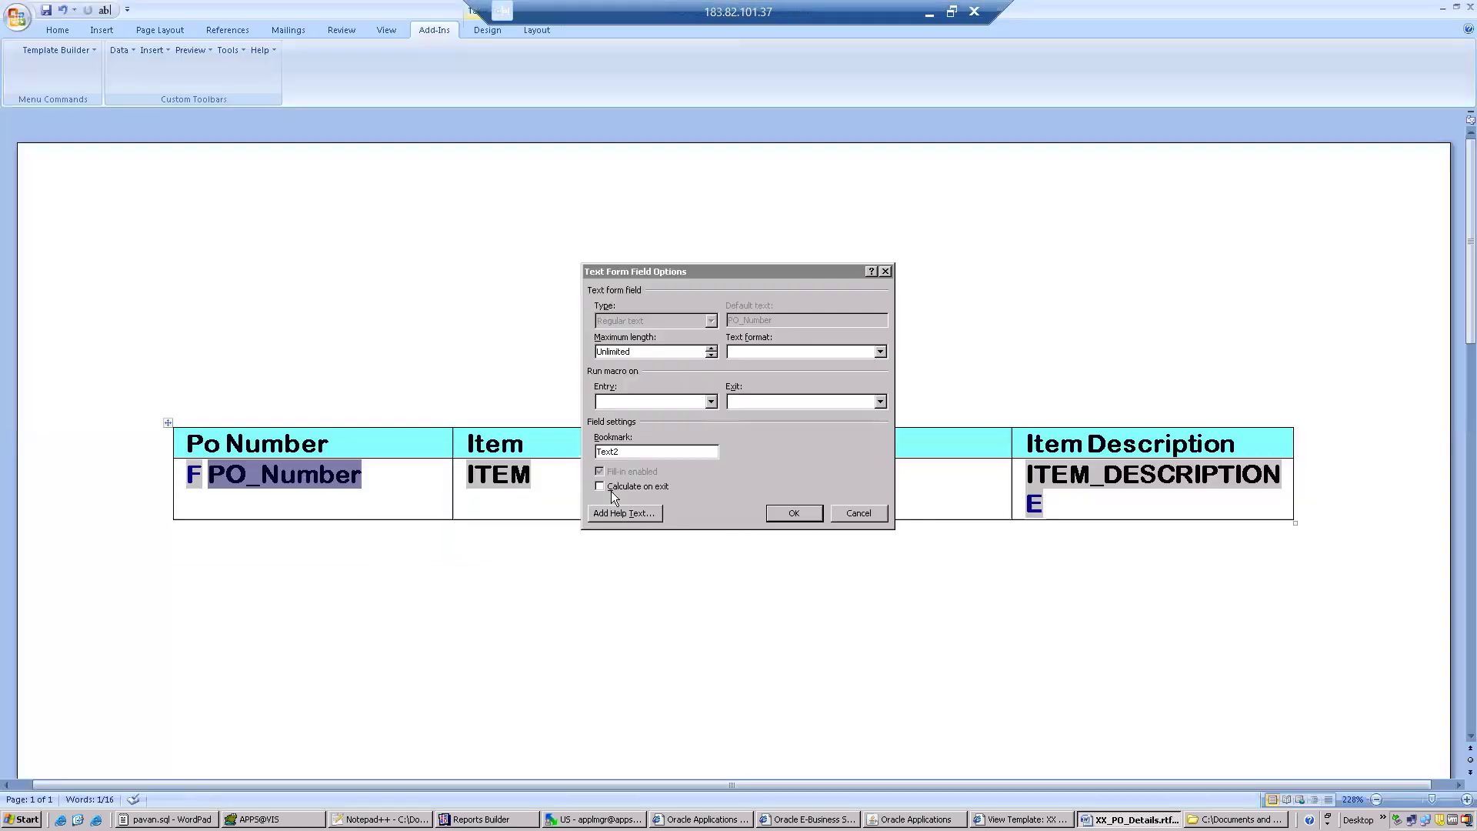
click(620, 513)
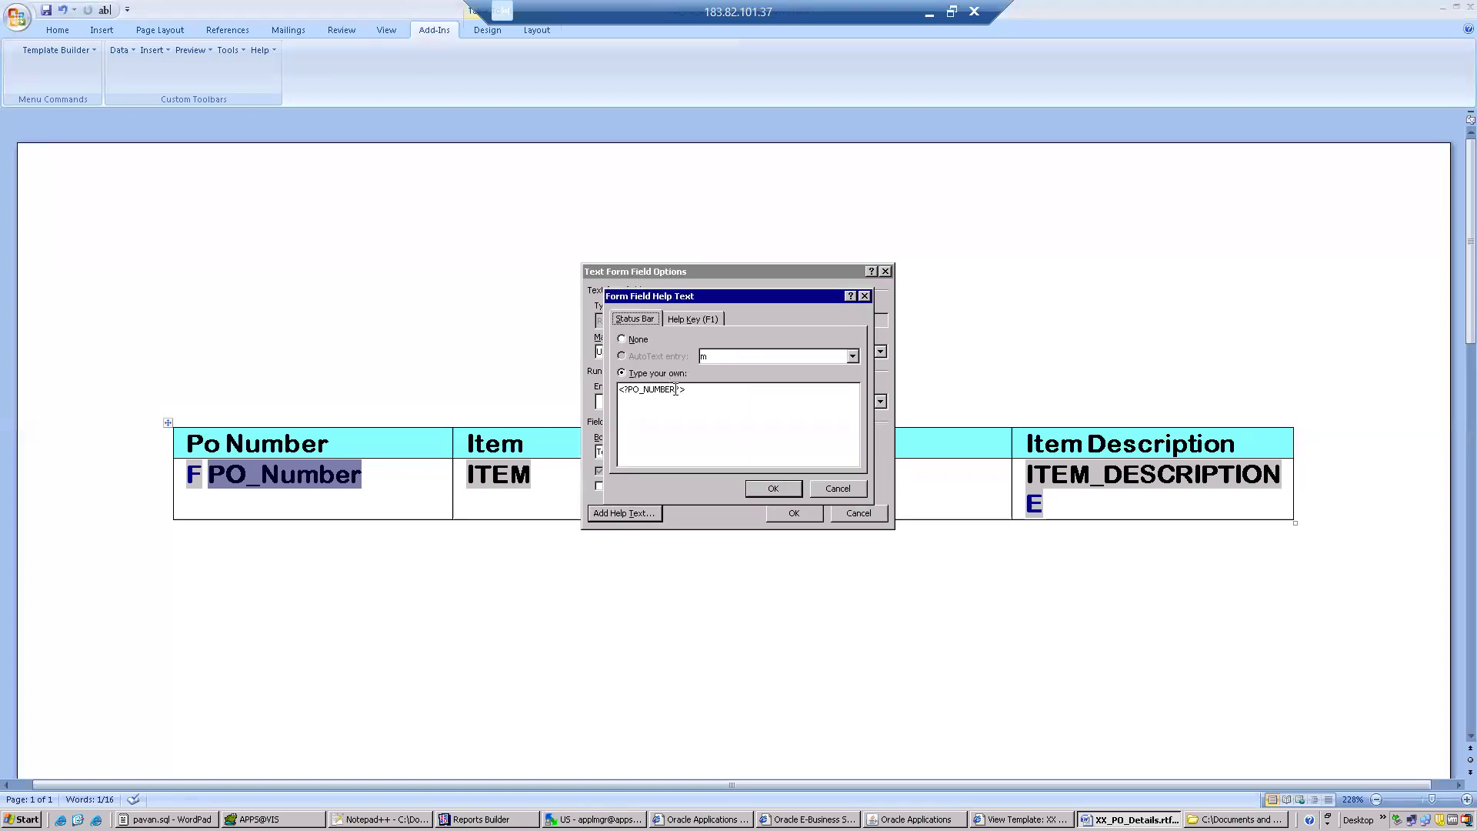
click(673, 391)
key(BackSpace)
key(BackSpace)
key(BackSpace)
key(BackSpace)
key(BackSpace)
key(BackSpace)
key(BackSpace)
key(BackSpace)
key(BackSpace)
text(XDO00002)
click(767, 491)
click(792, 512)
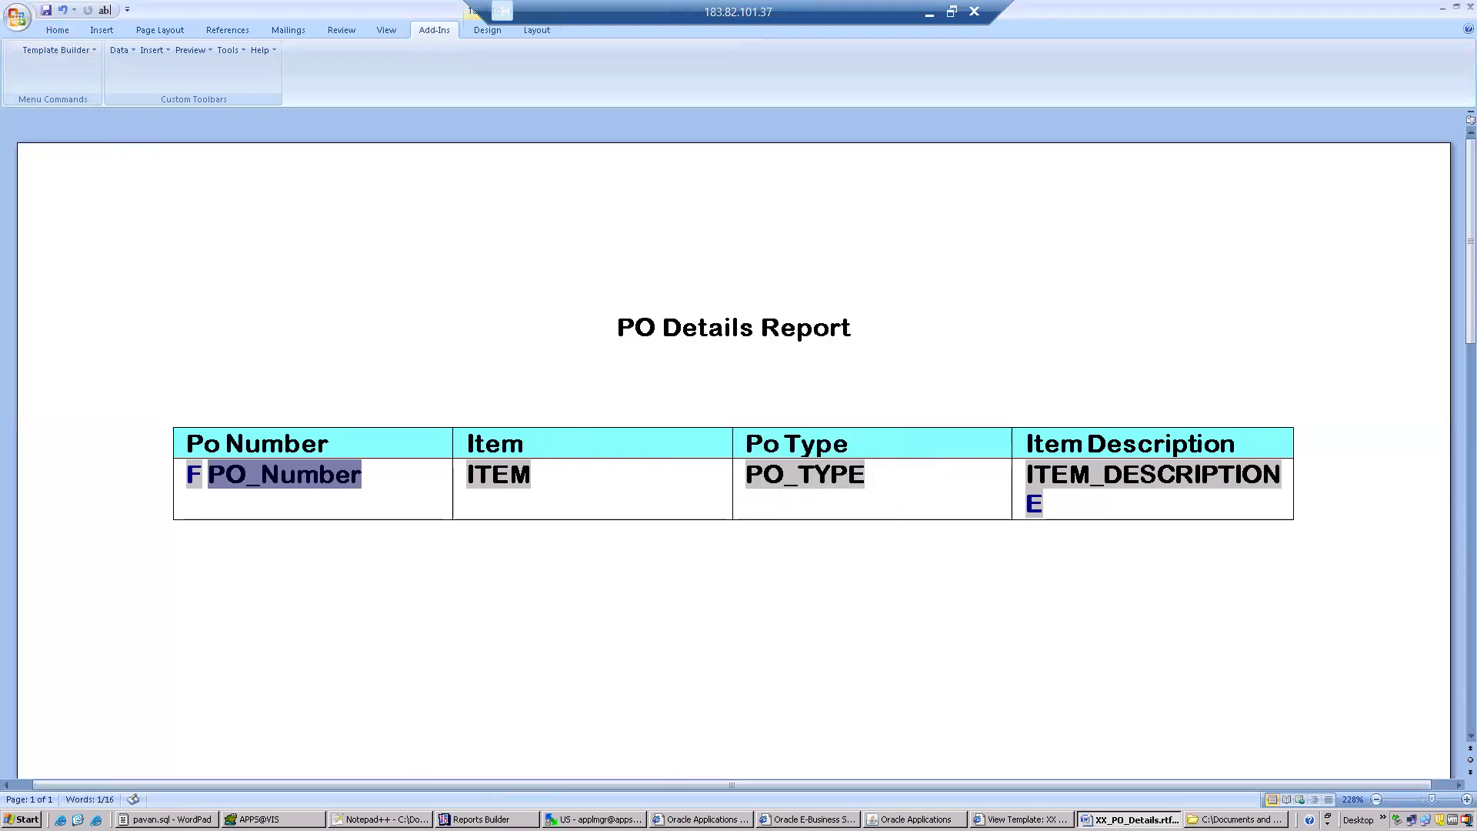
In XML Publisher, update the XX PO Details Template's English localized file with the edited XX_PO_Details.rtf from the batch 104 folder.
click(1024, 818)
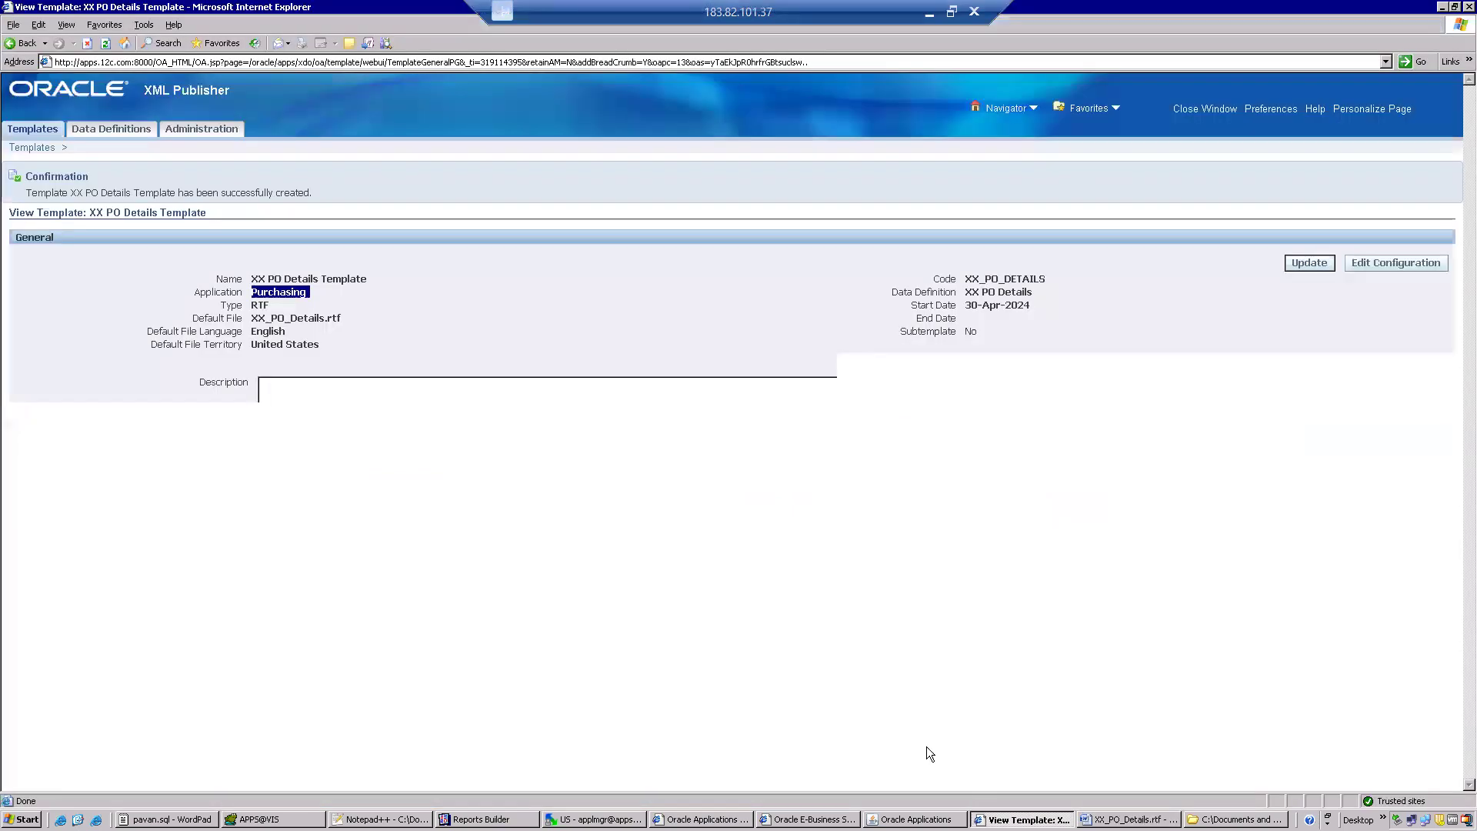
click(1236, 564)
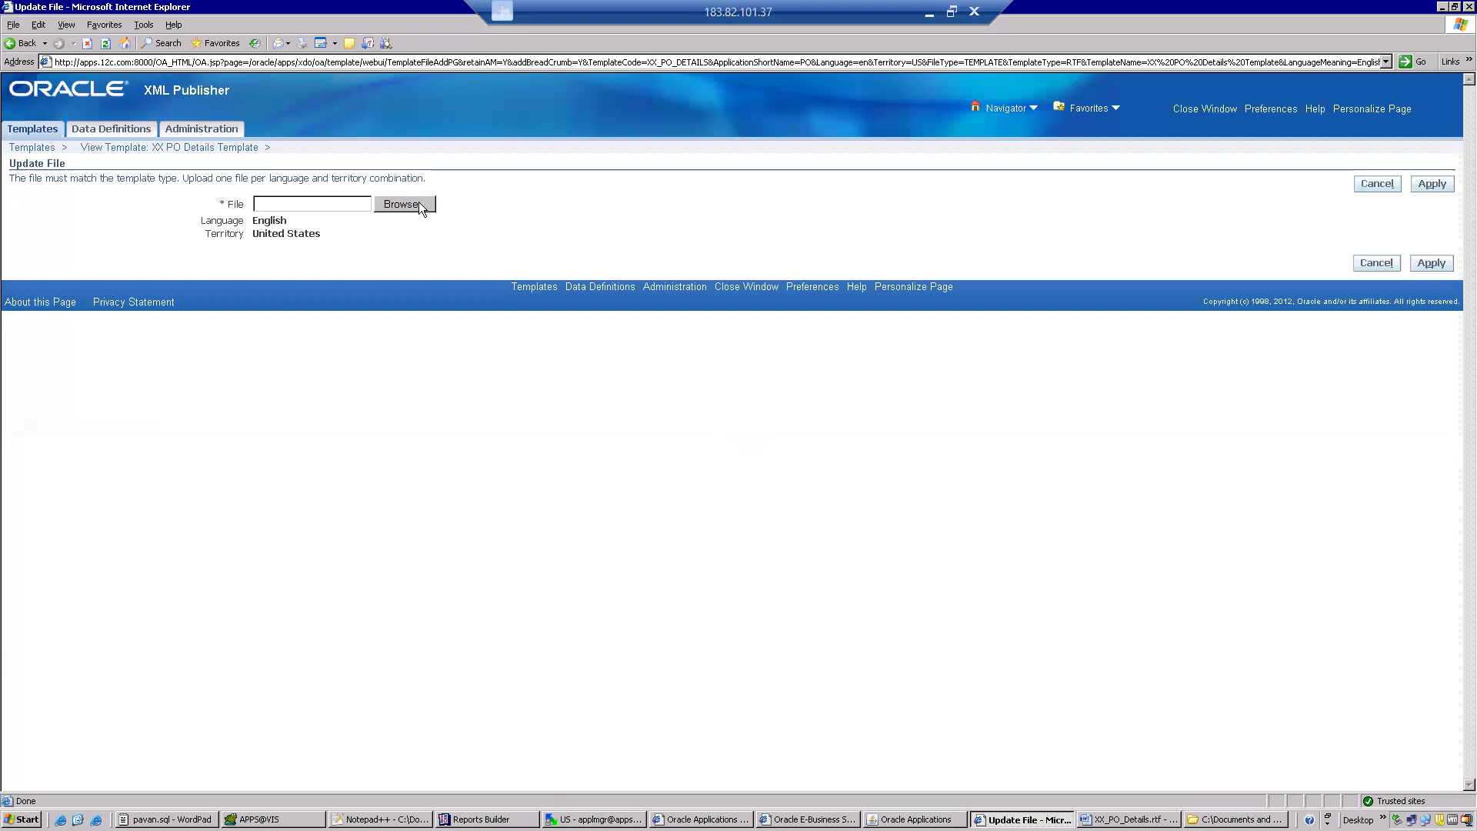
click(419, 203)
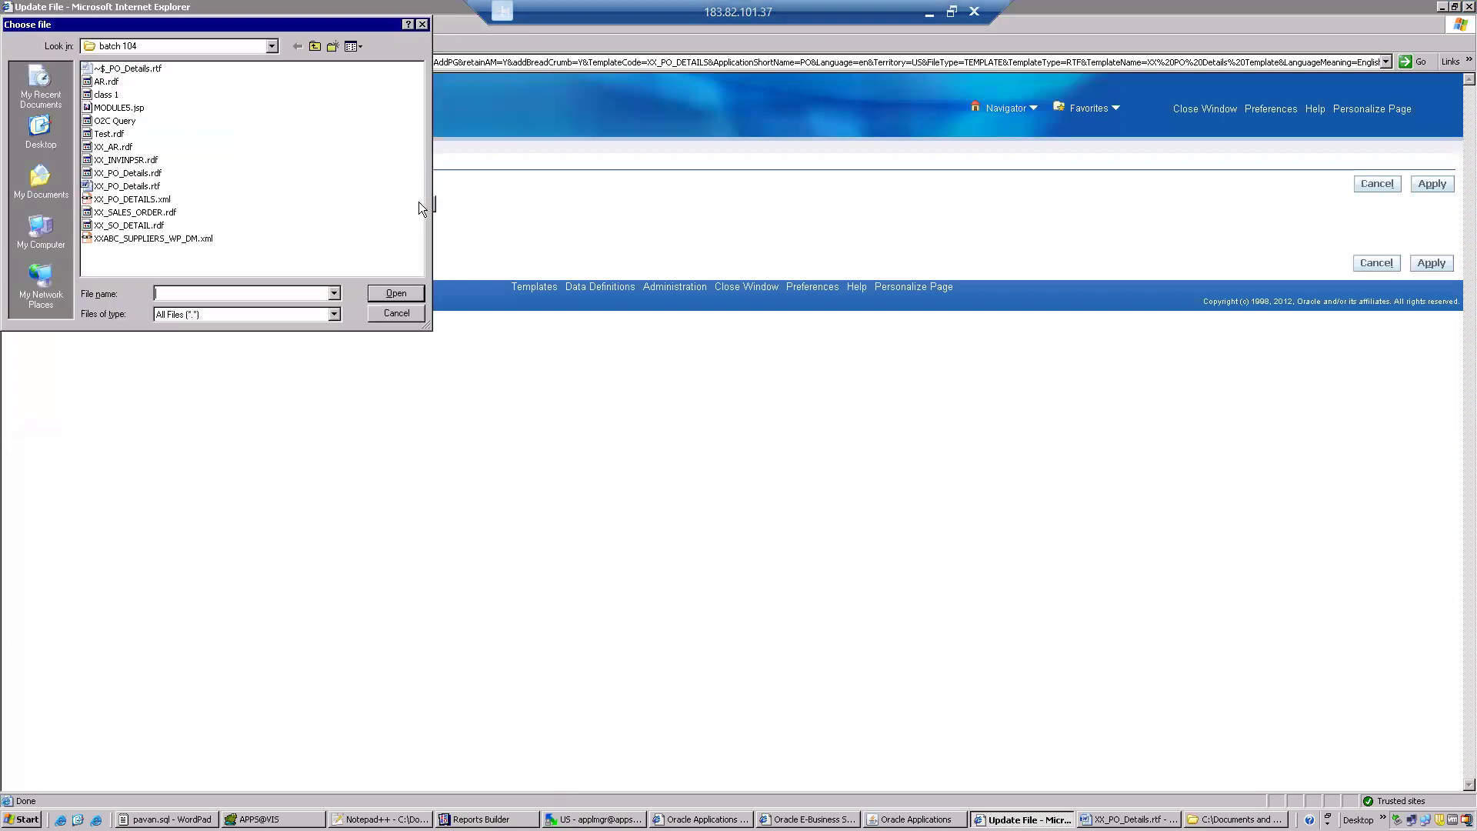
double_click(146, 191)
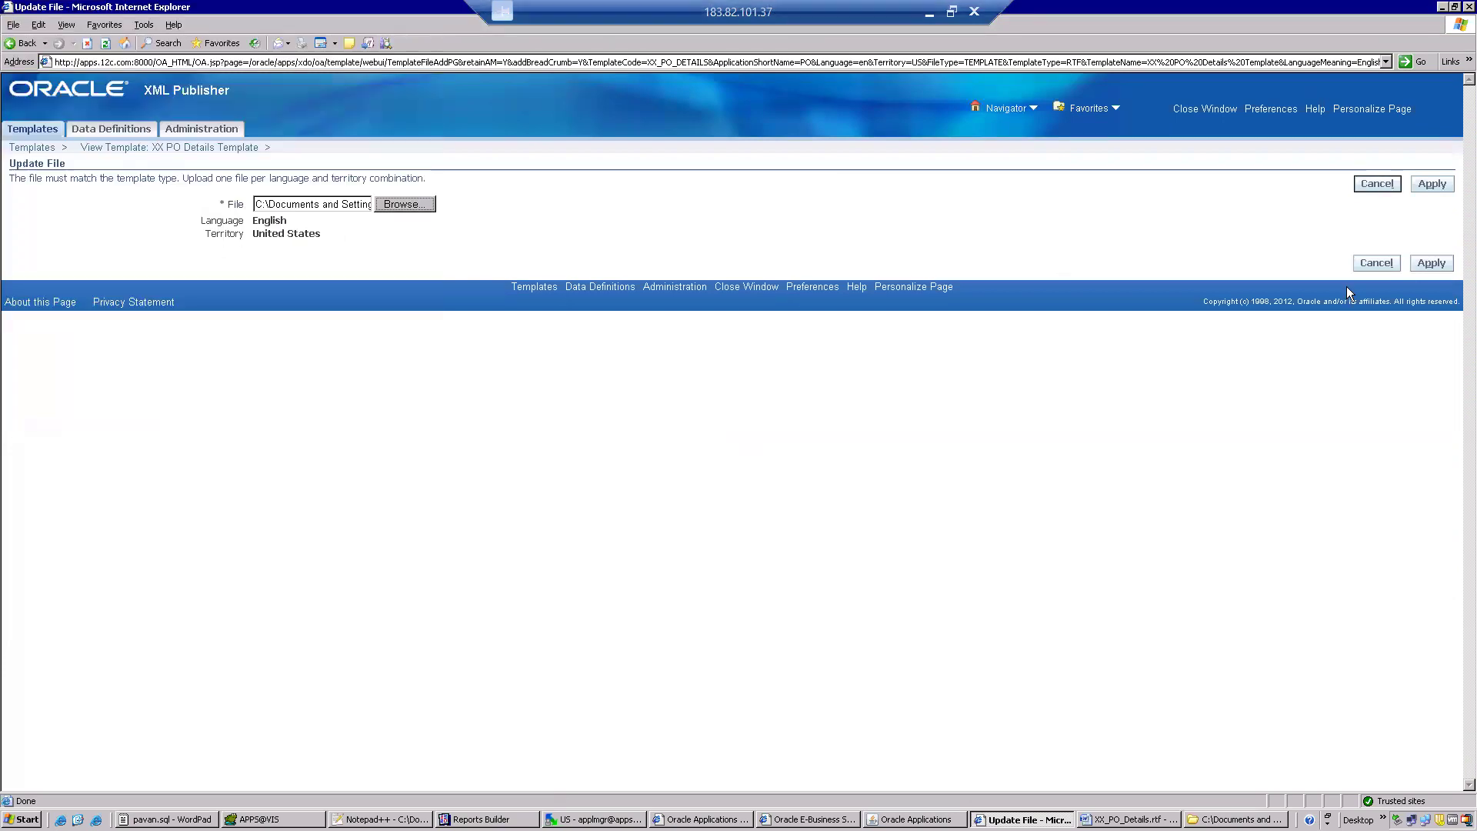
click(1431, 263)
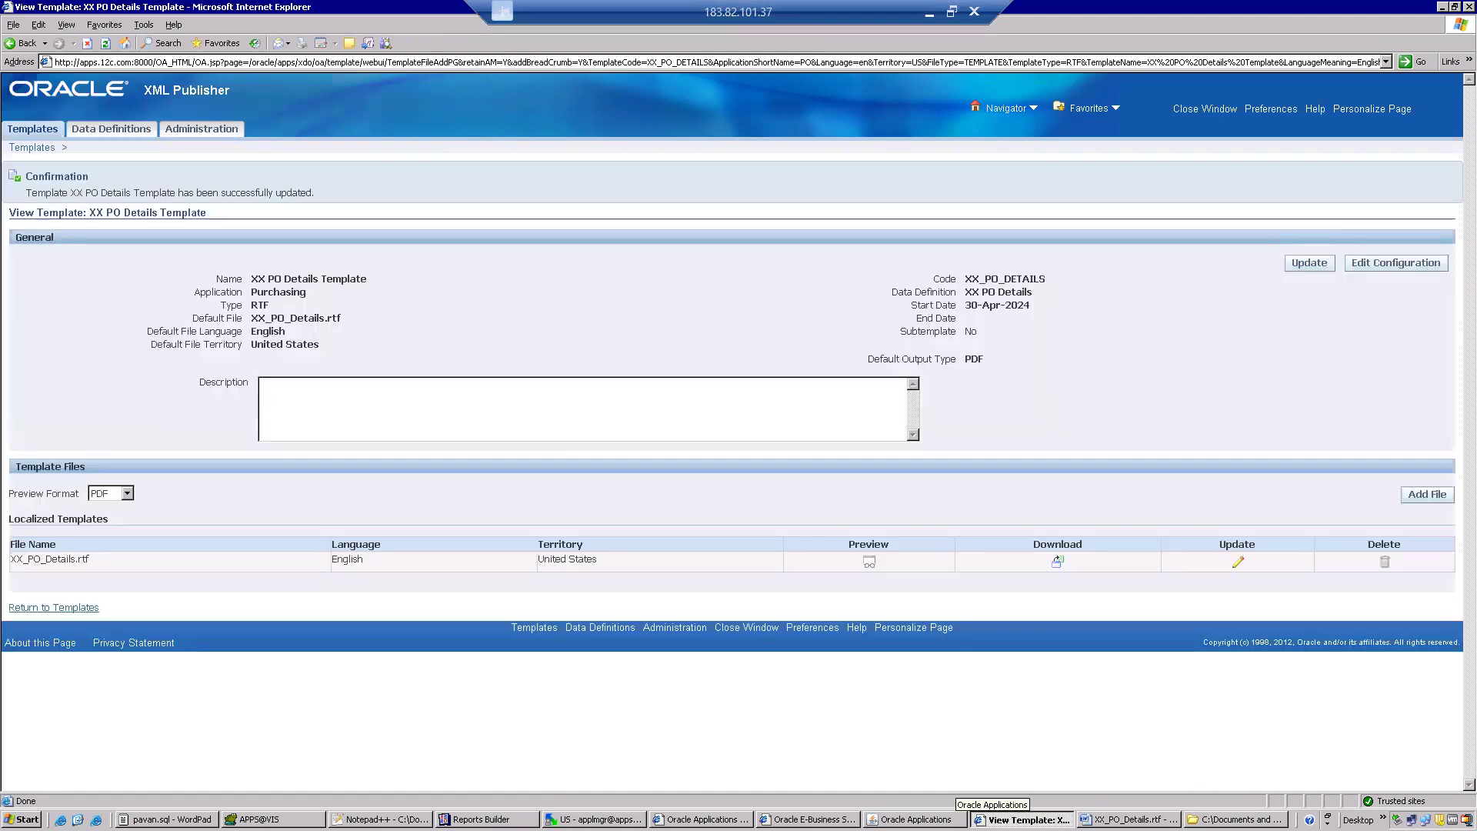
In Oracle Applications, submit XX PO Details Report as a new single request with its default layout, without adding another request.
click(915, 820)
click(923, 566)
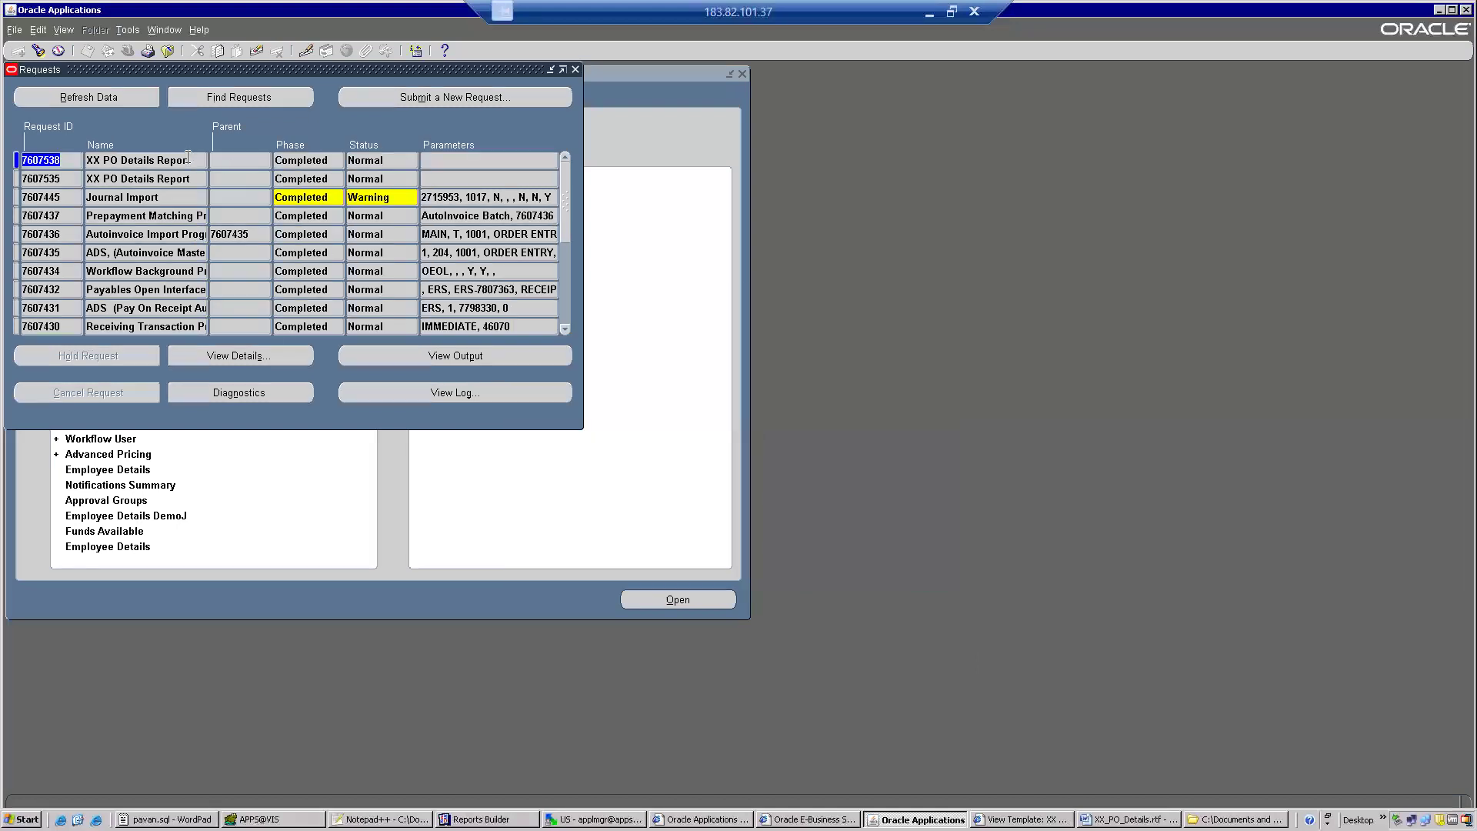
click(188, 159)
key(ctrl+c)
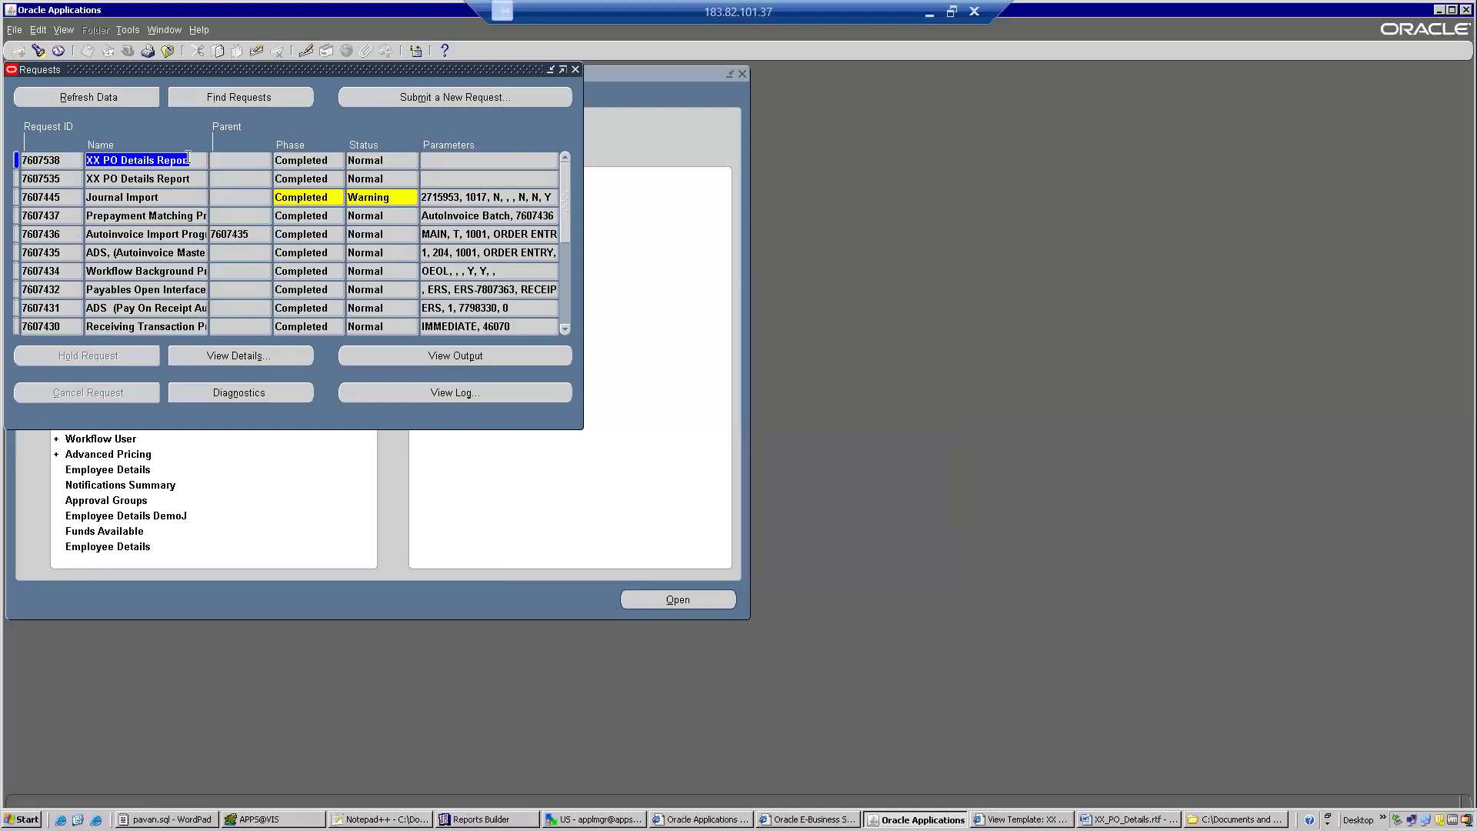
click(378, 97)
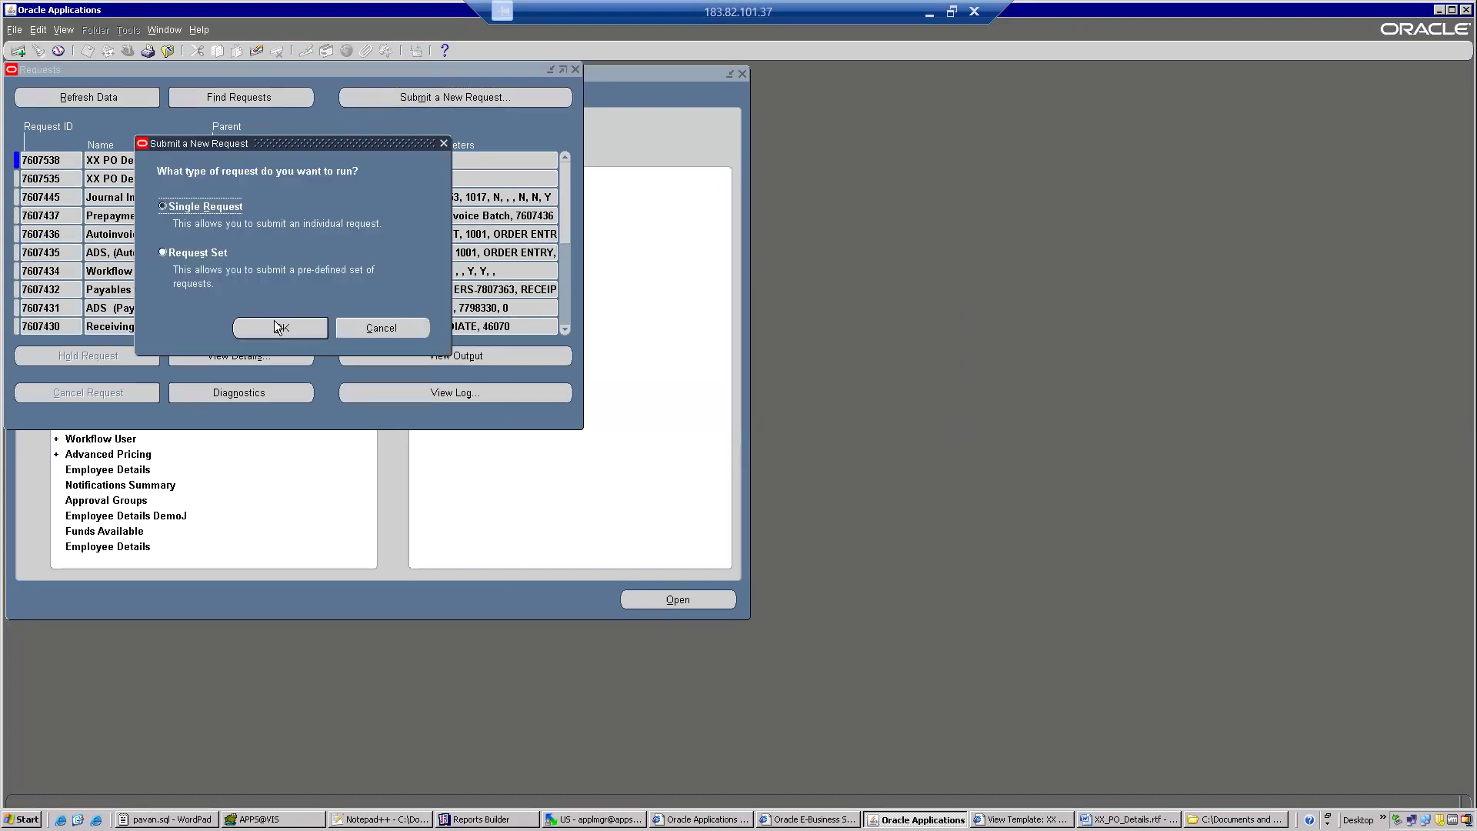
click(287, 326)
key(ctrl+v)
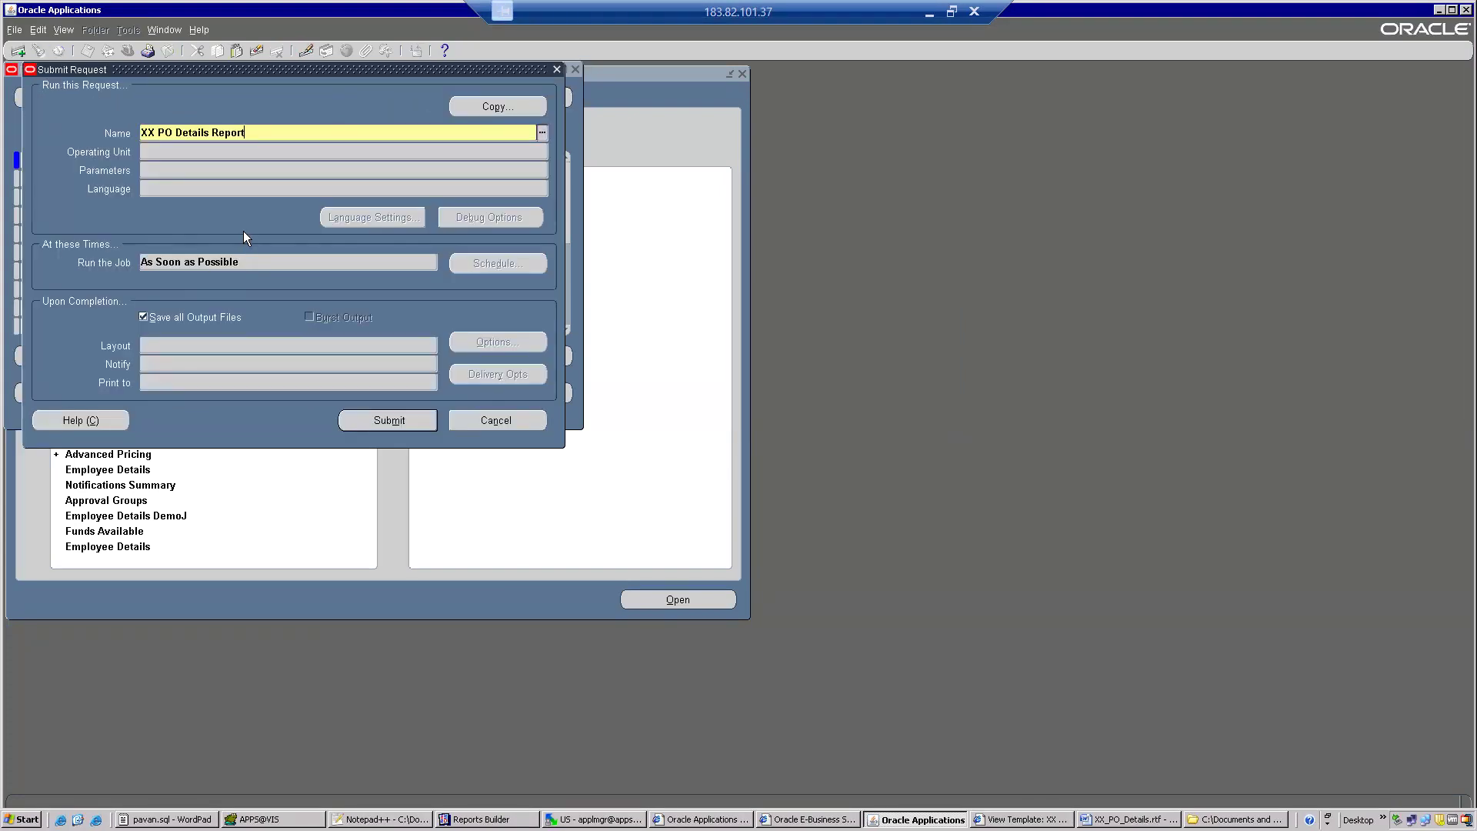
key(Tab)
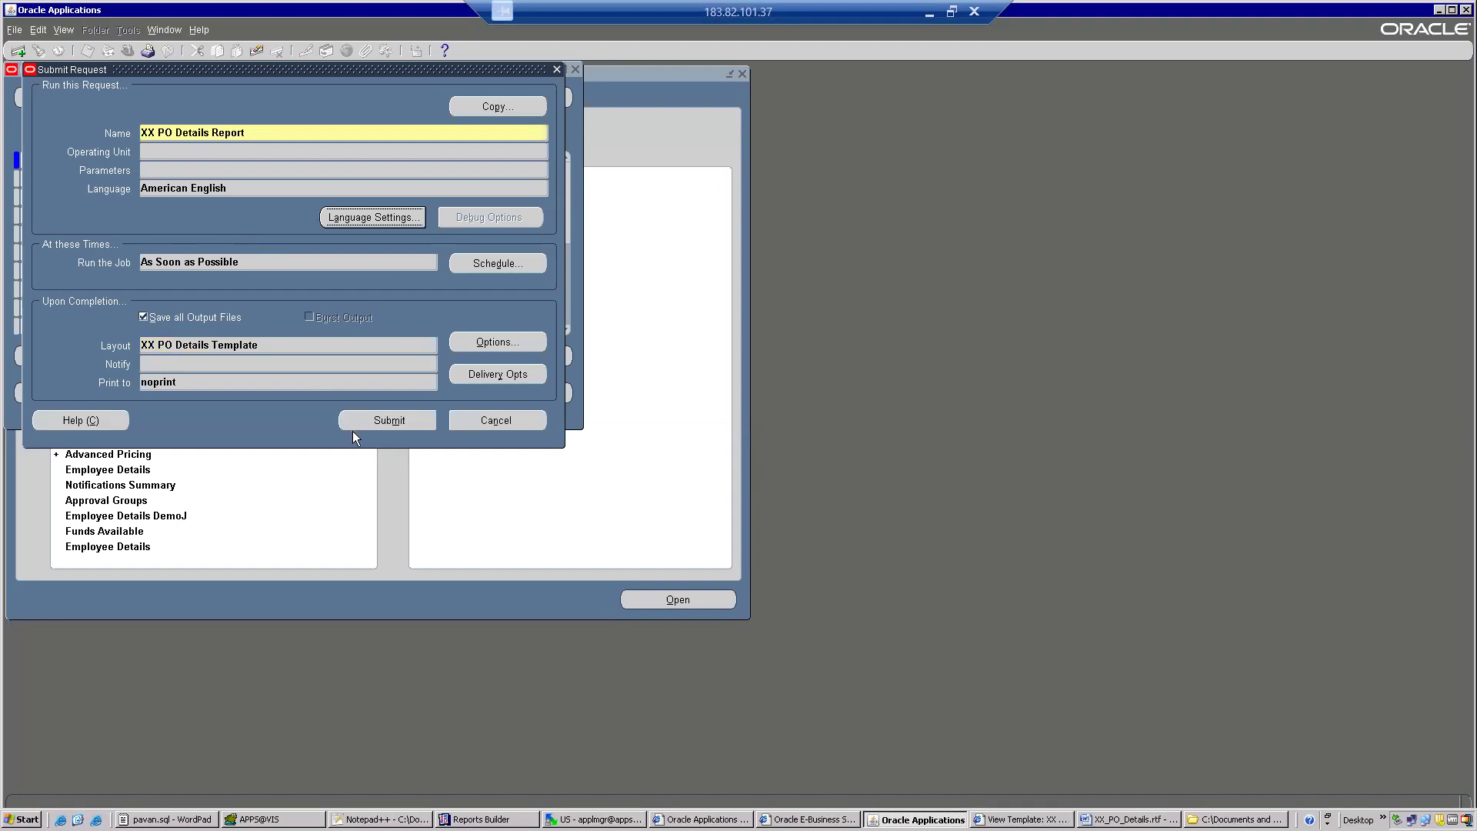
click(357, 419)
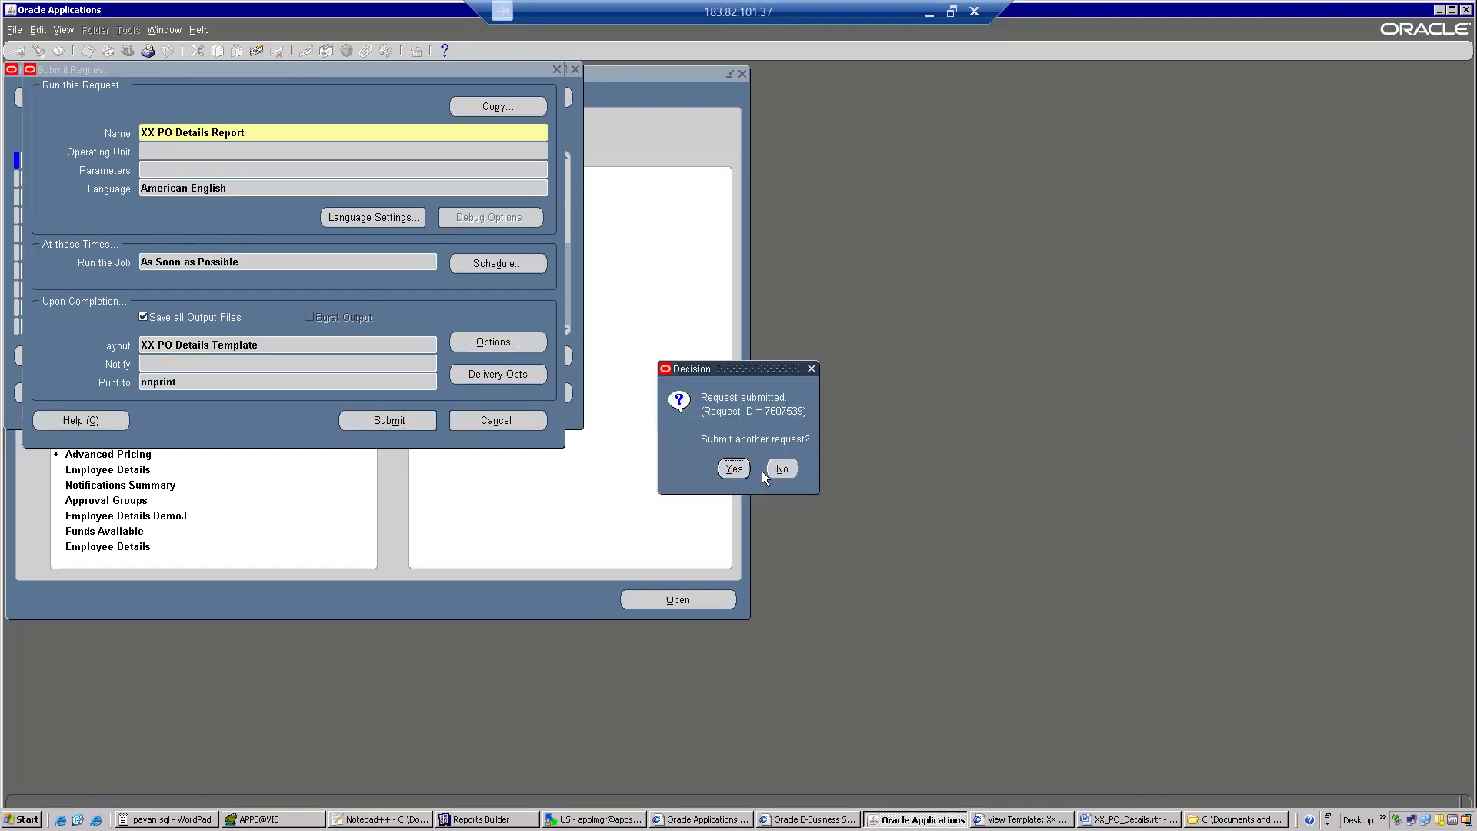
click(770, 471)
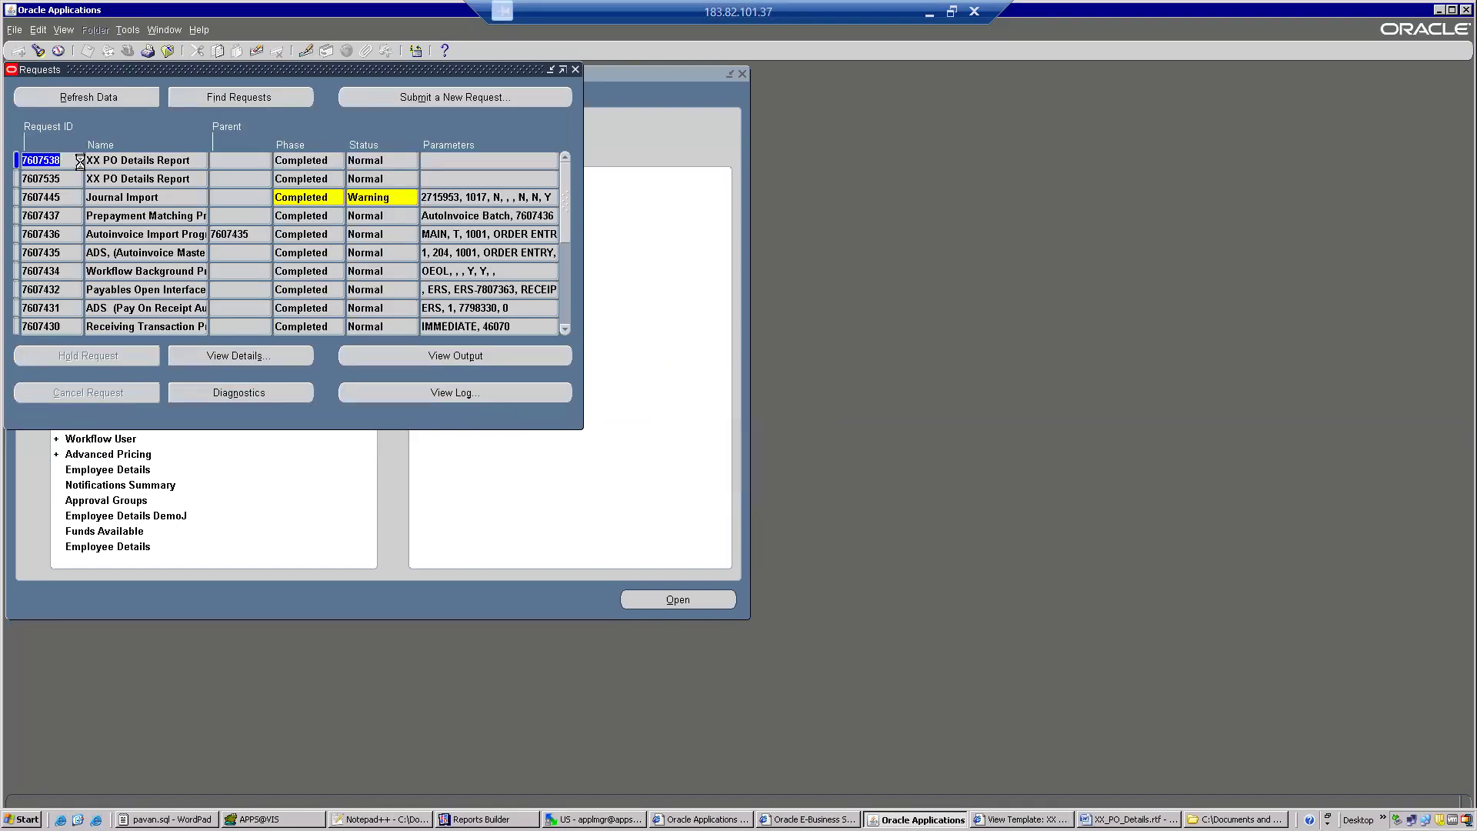
Refresh the request list until the resubmitted XX PO Details Report completes, view its output, and close the output window.
click(104, 103)
click(105, 103)
click(104, 103)
click(104, 103)
click(105, 103)
click(105, 104)
click(105, 103)
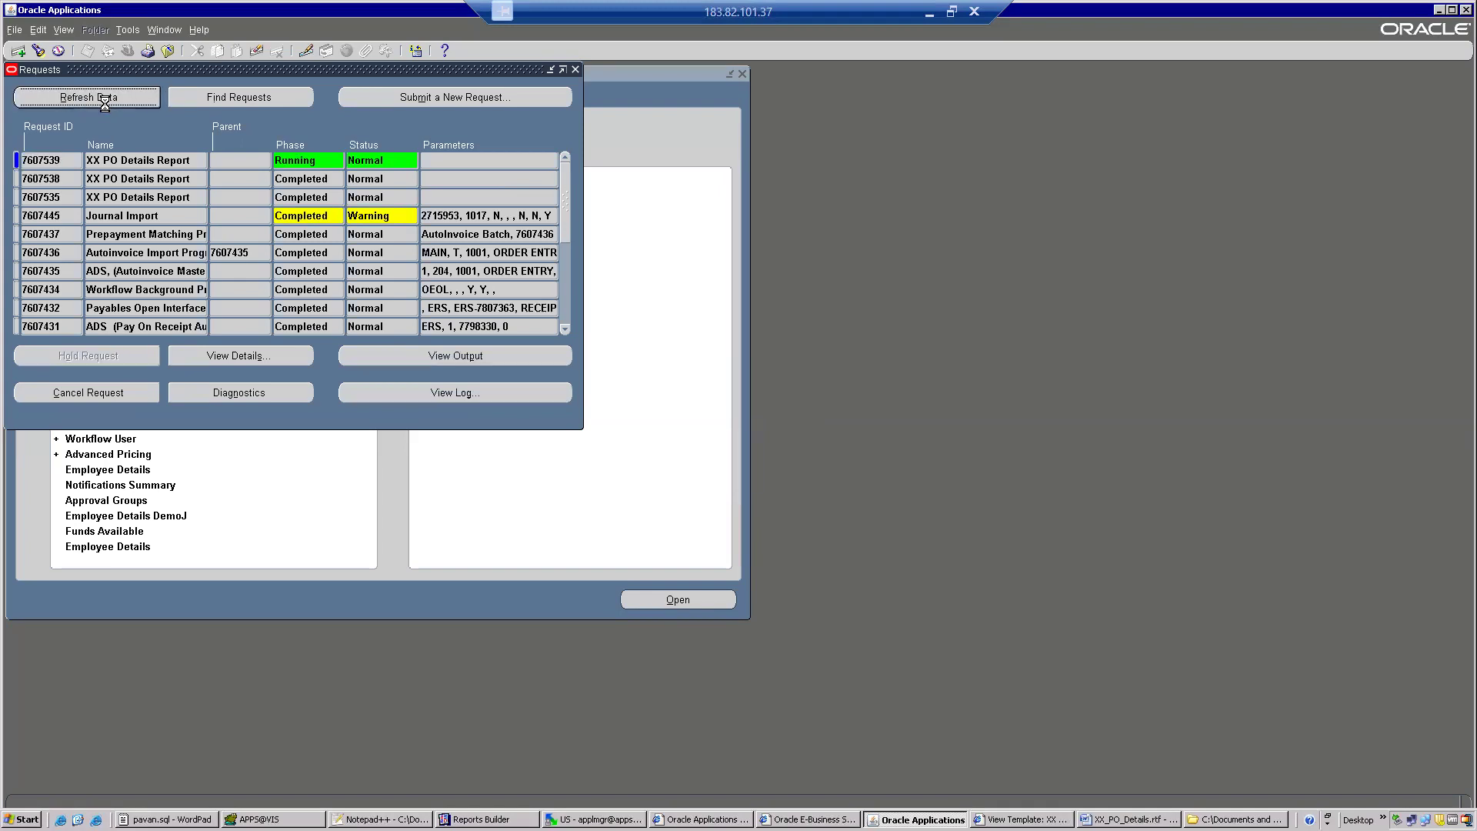
click(105, 103)
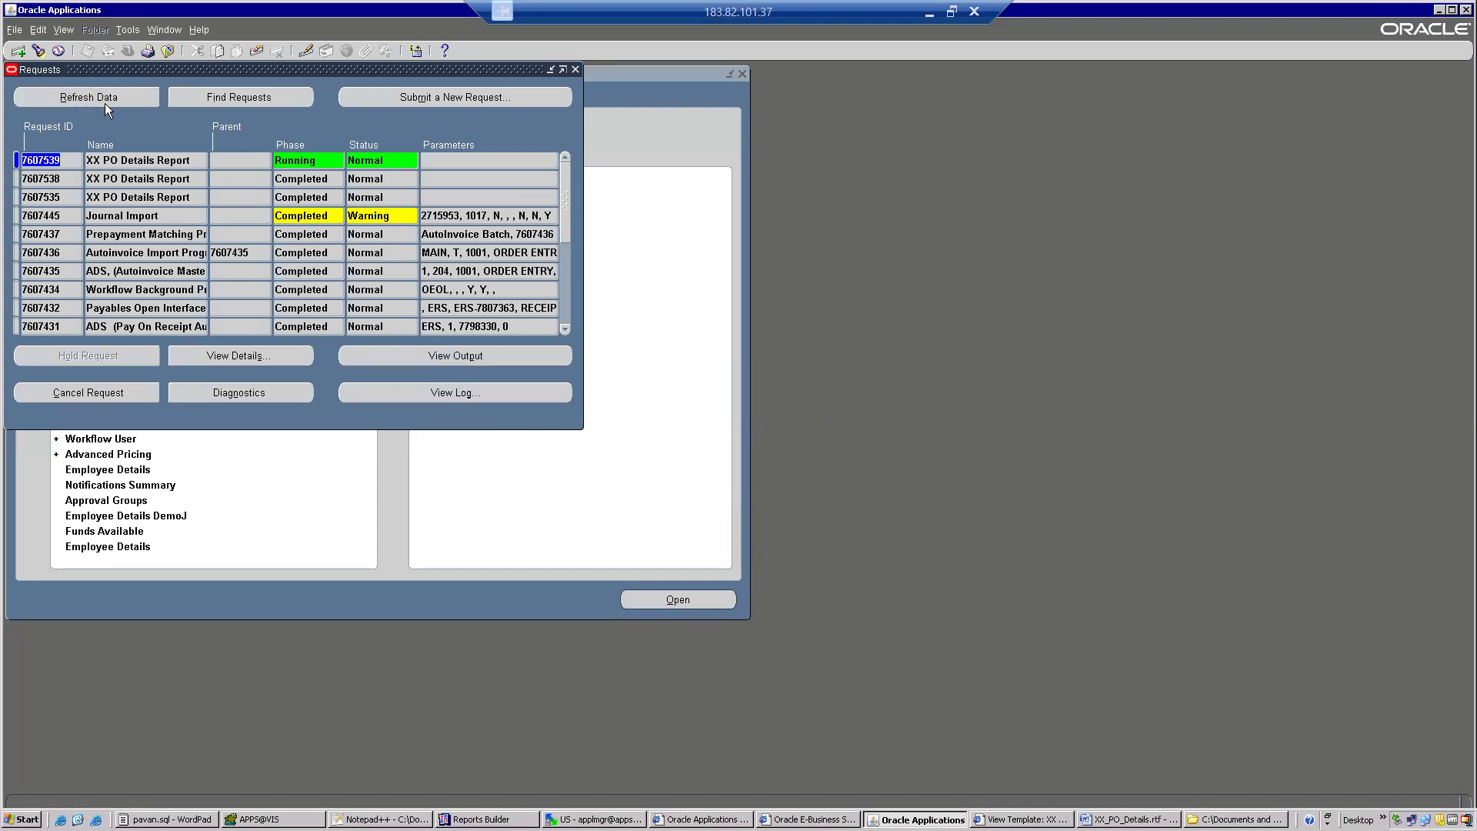
click(104, 103)
click(105, 103)
click(408, 357)
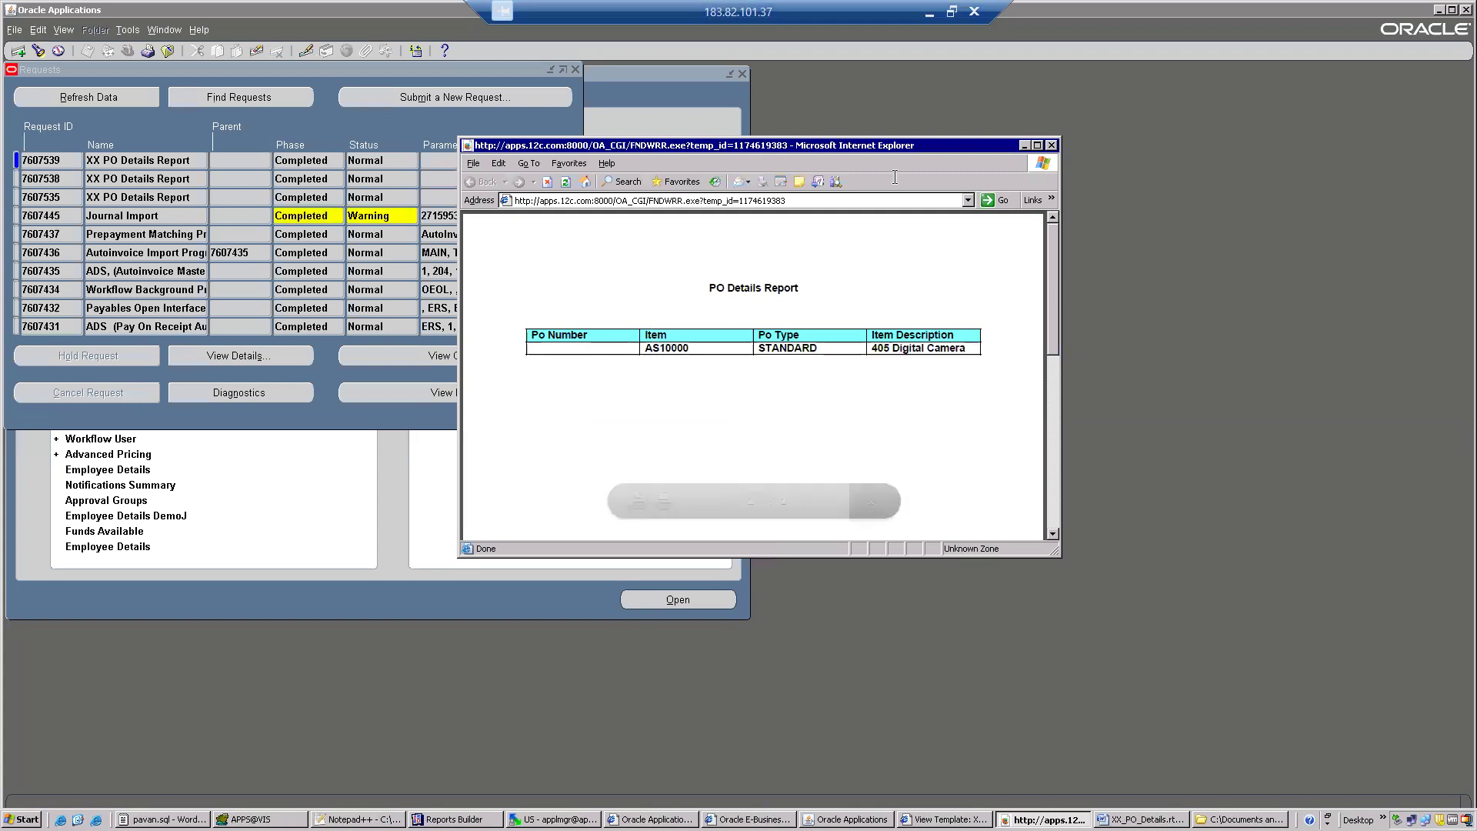
click(1051, 144)
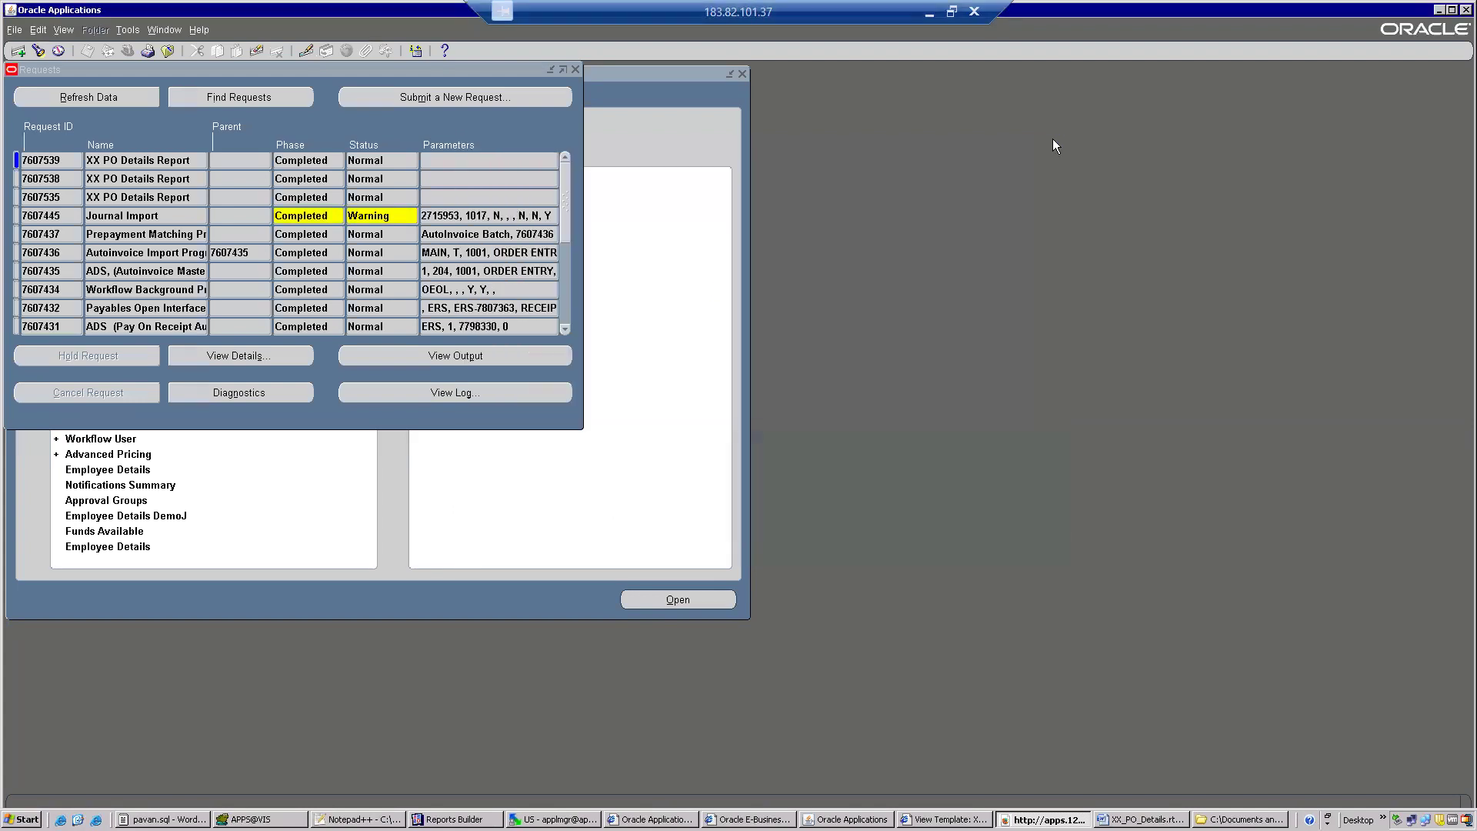